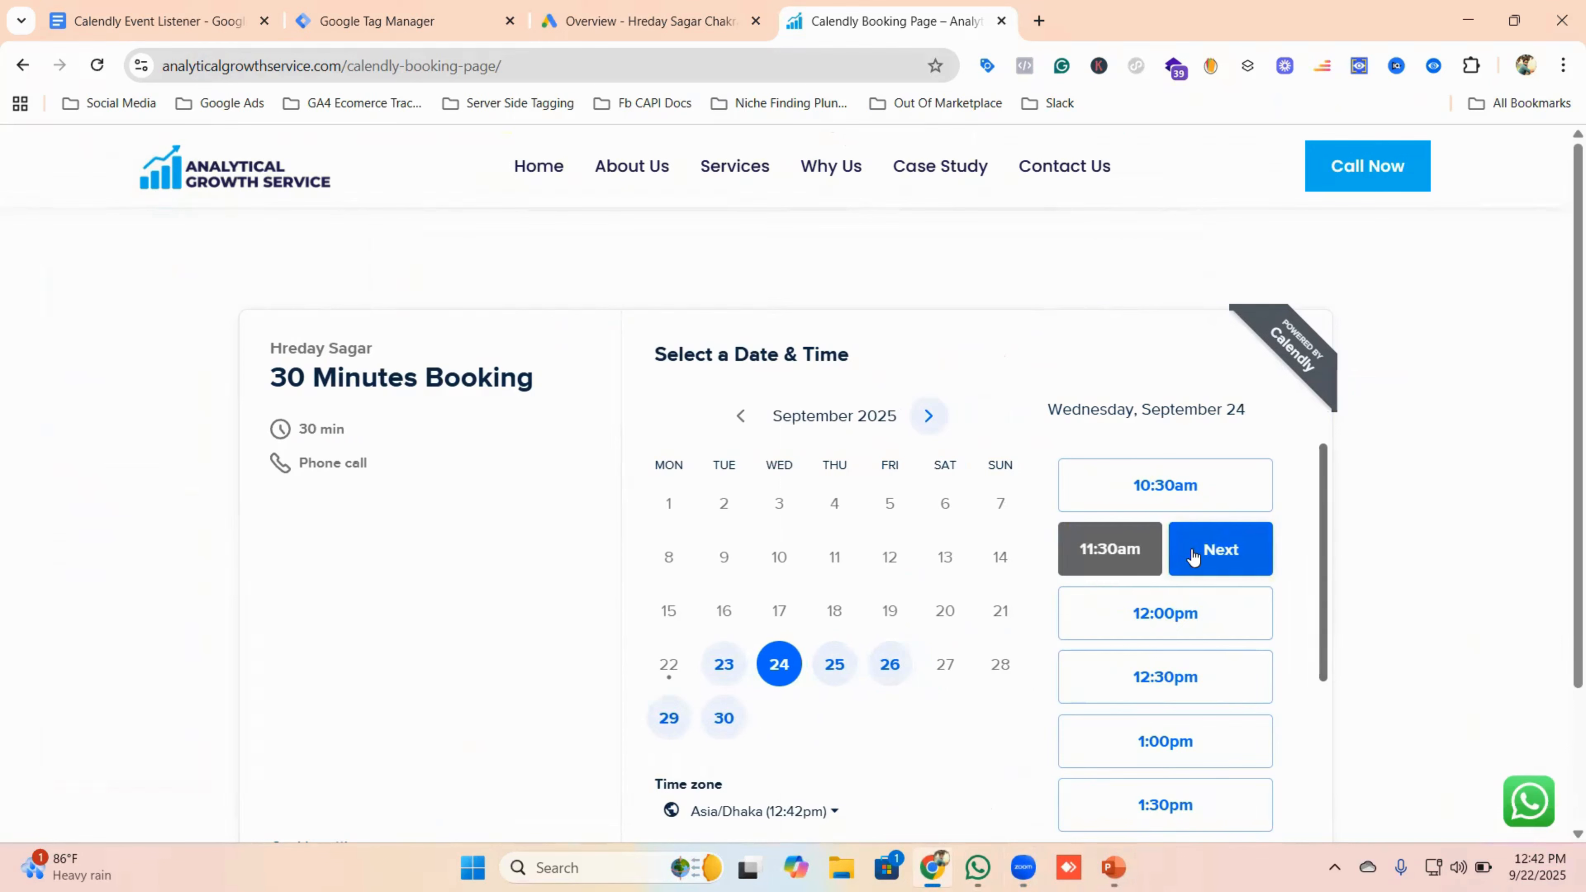
# - Book the 11:30am slot on September 24 using the saved contact details and the meeting note "test", and schedule the event
pyautogui.click(1218, 549)
pyautogui.click(746, 410)
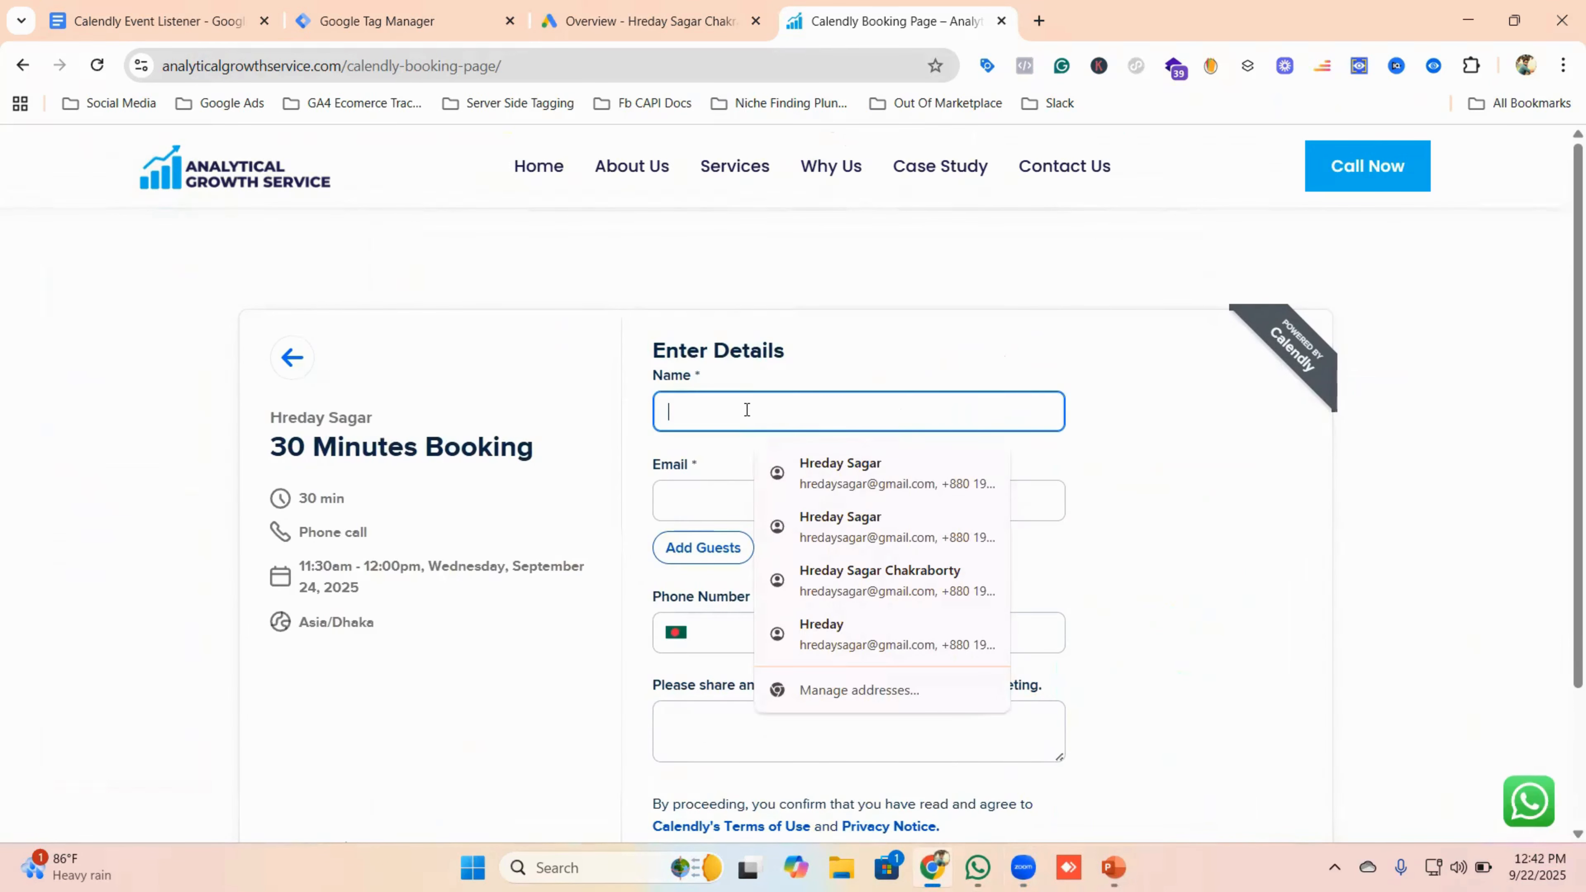
pyautogui.click(811, 469)
pyautogui.scroll(-3, 750, 543)
pyautogui.click(748, 545)
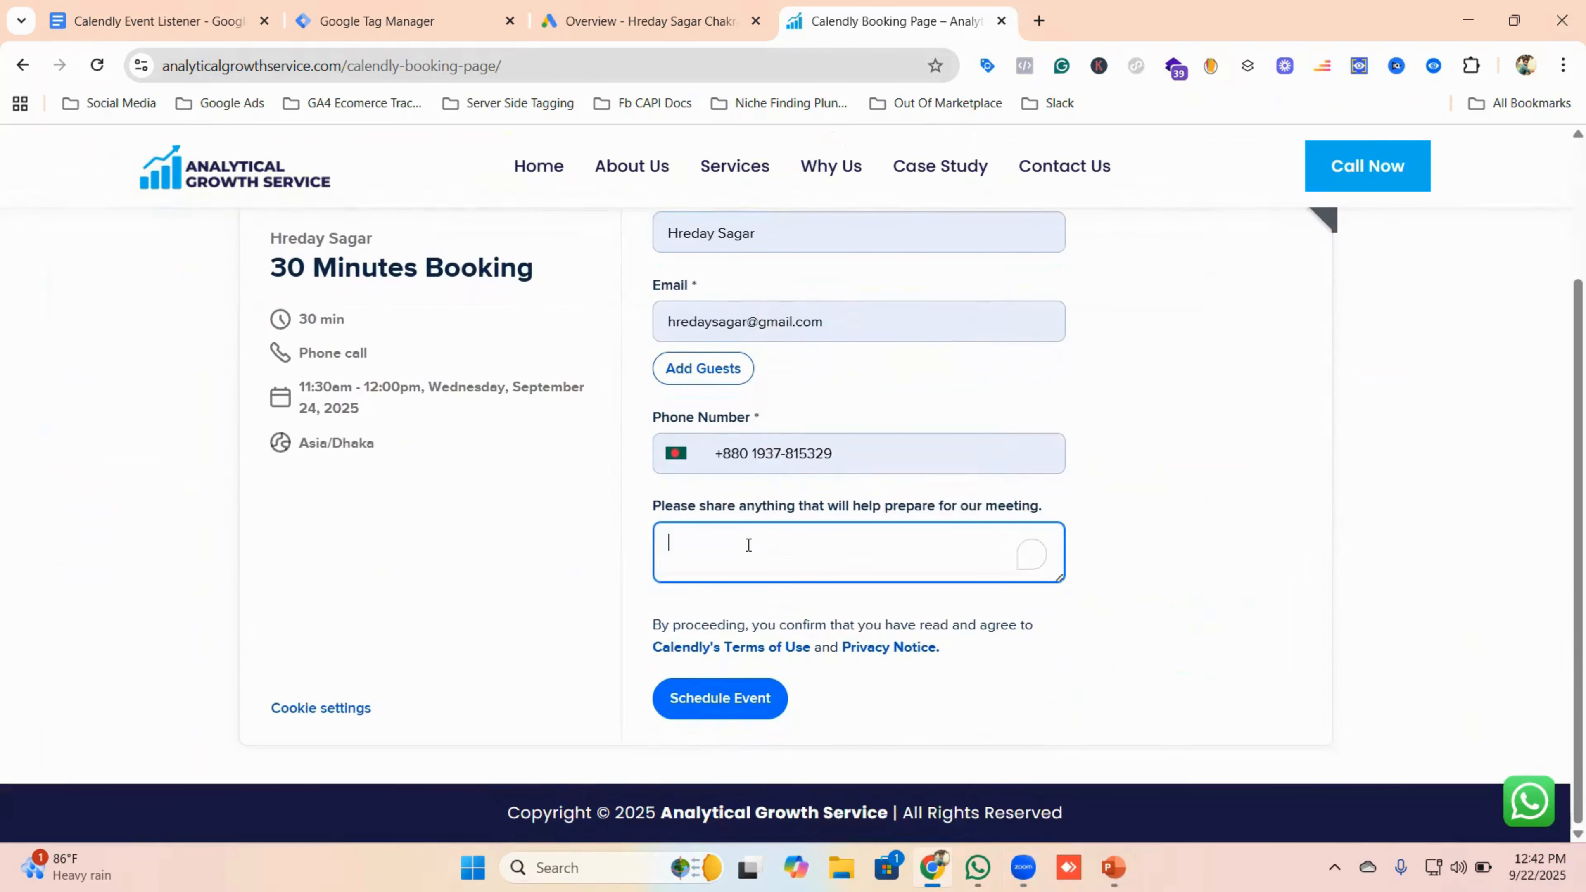
pyautogui.write('test')
pyautogui.click(719, 693)
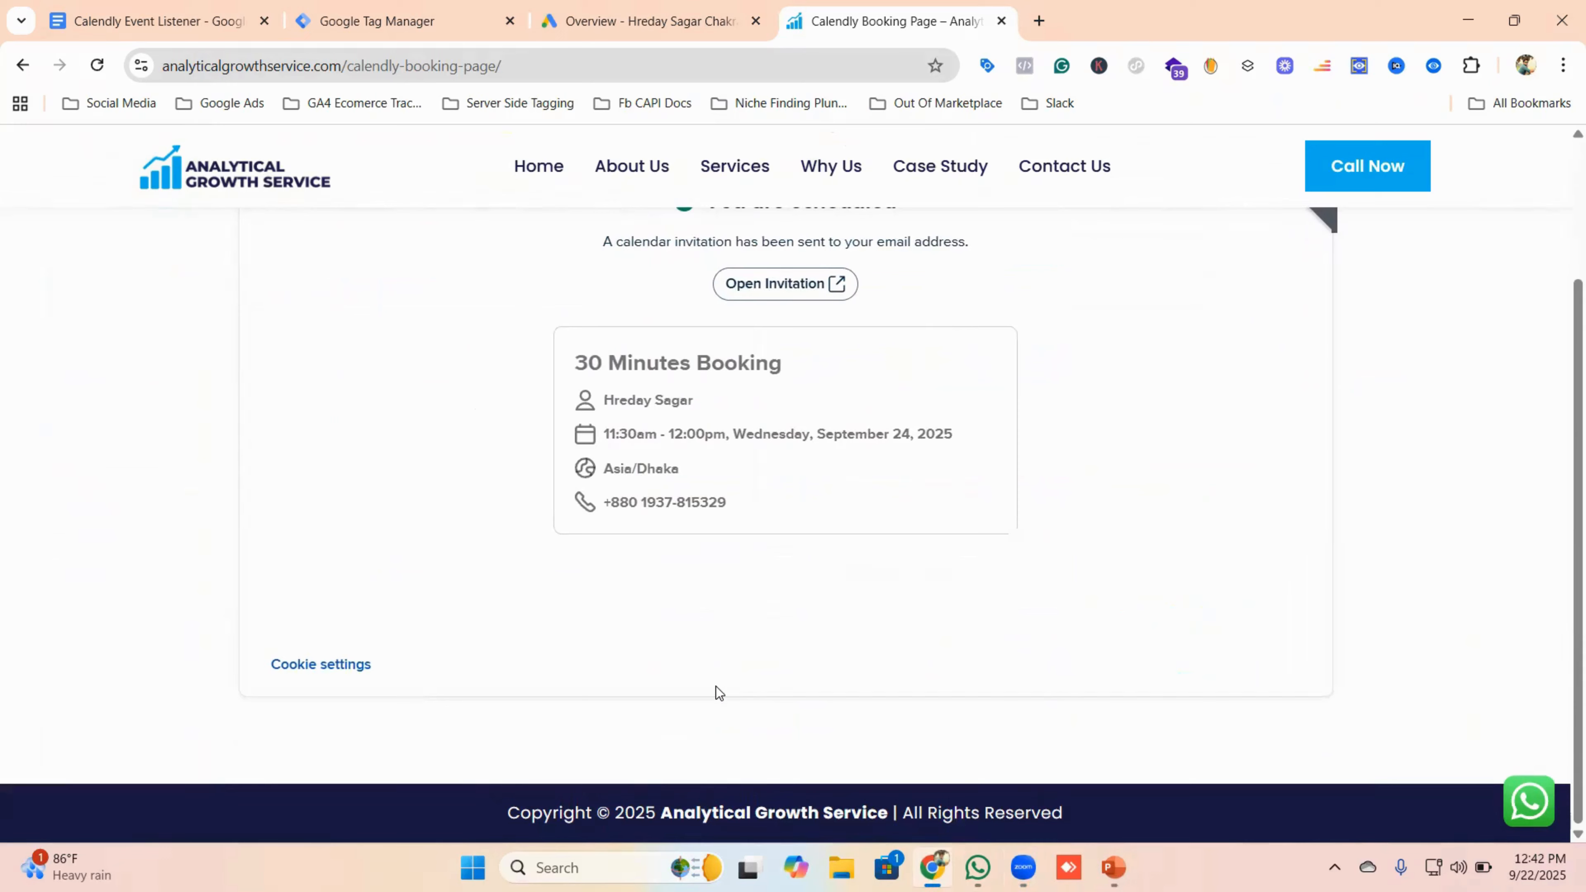
pyautogui.scroll(3, 776, 608)
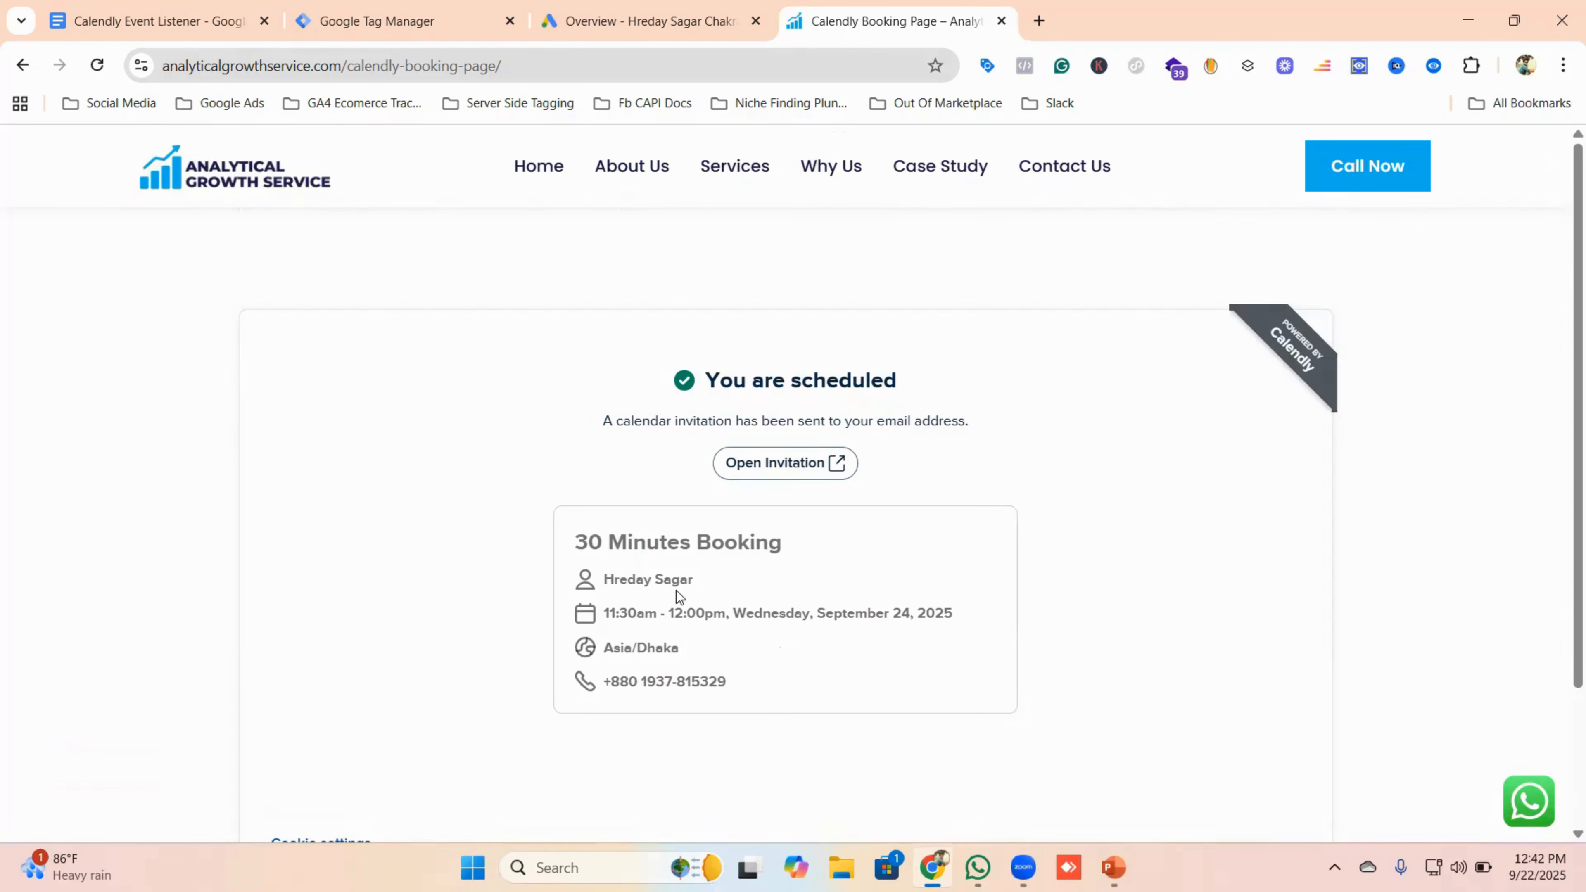
# - Return to the booking calendar, and review the existing Tag Manager tags and the Calendly Event Listener script in Google Docs
pyautogui.click(22, 65)
pyautogui.click(393, 26)
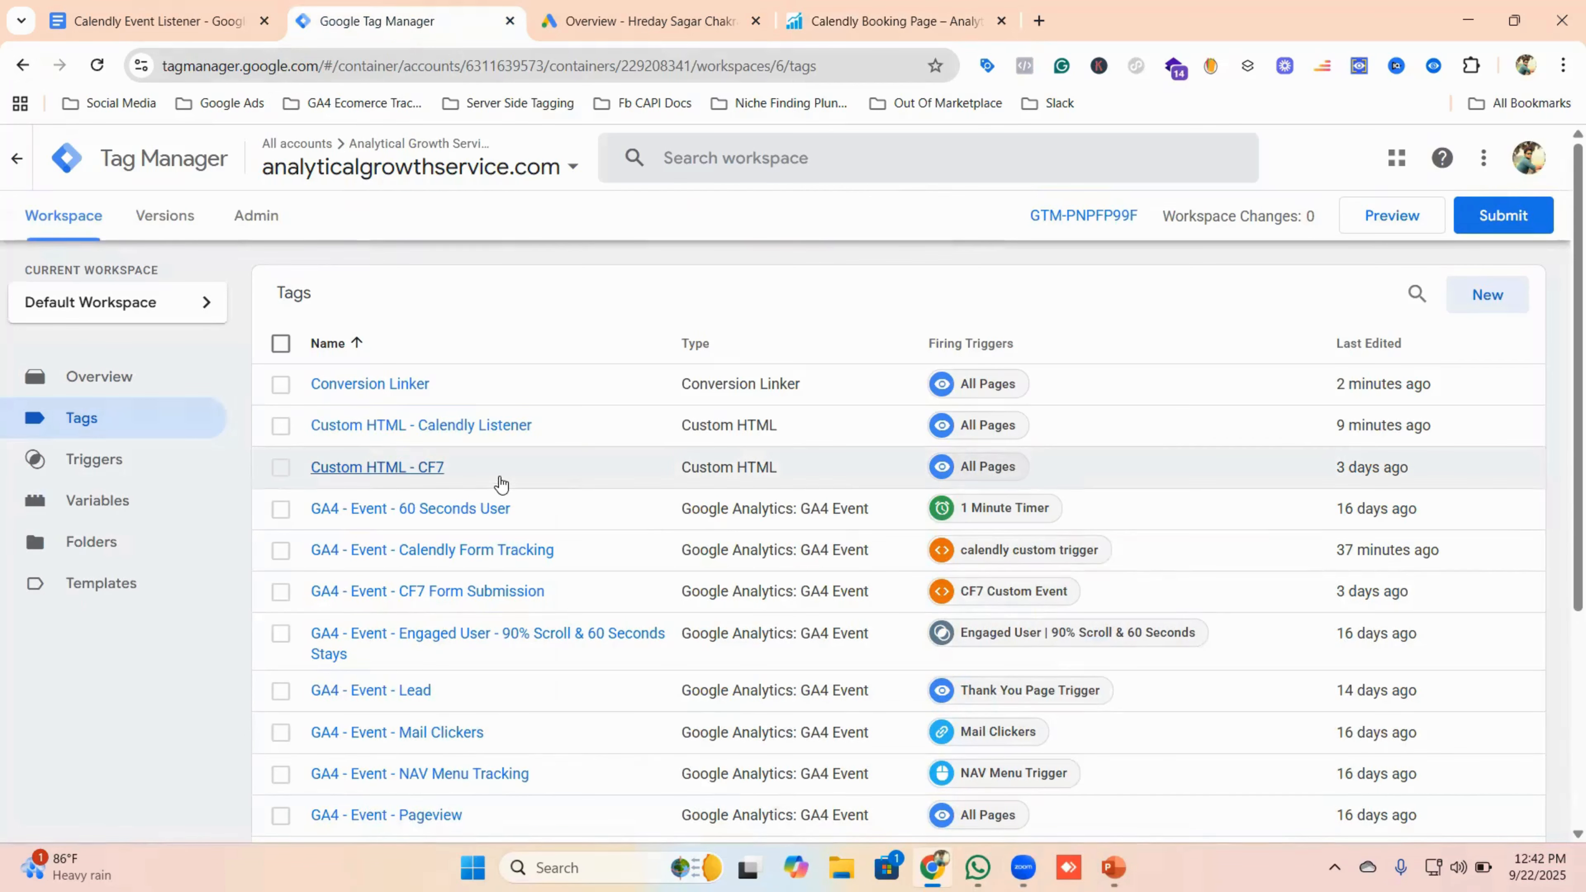
pyautogui.scroll(-5, 585, 400)
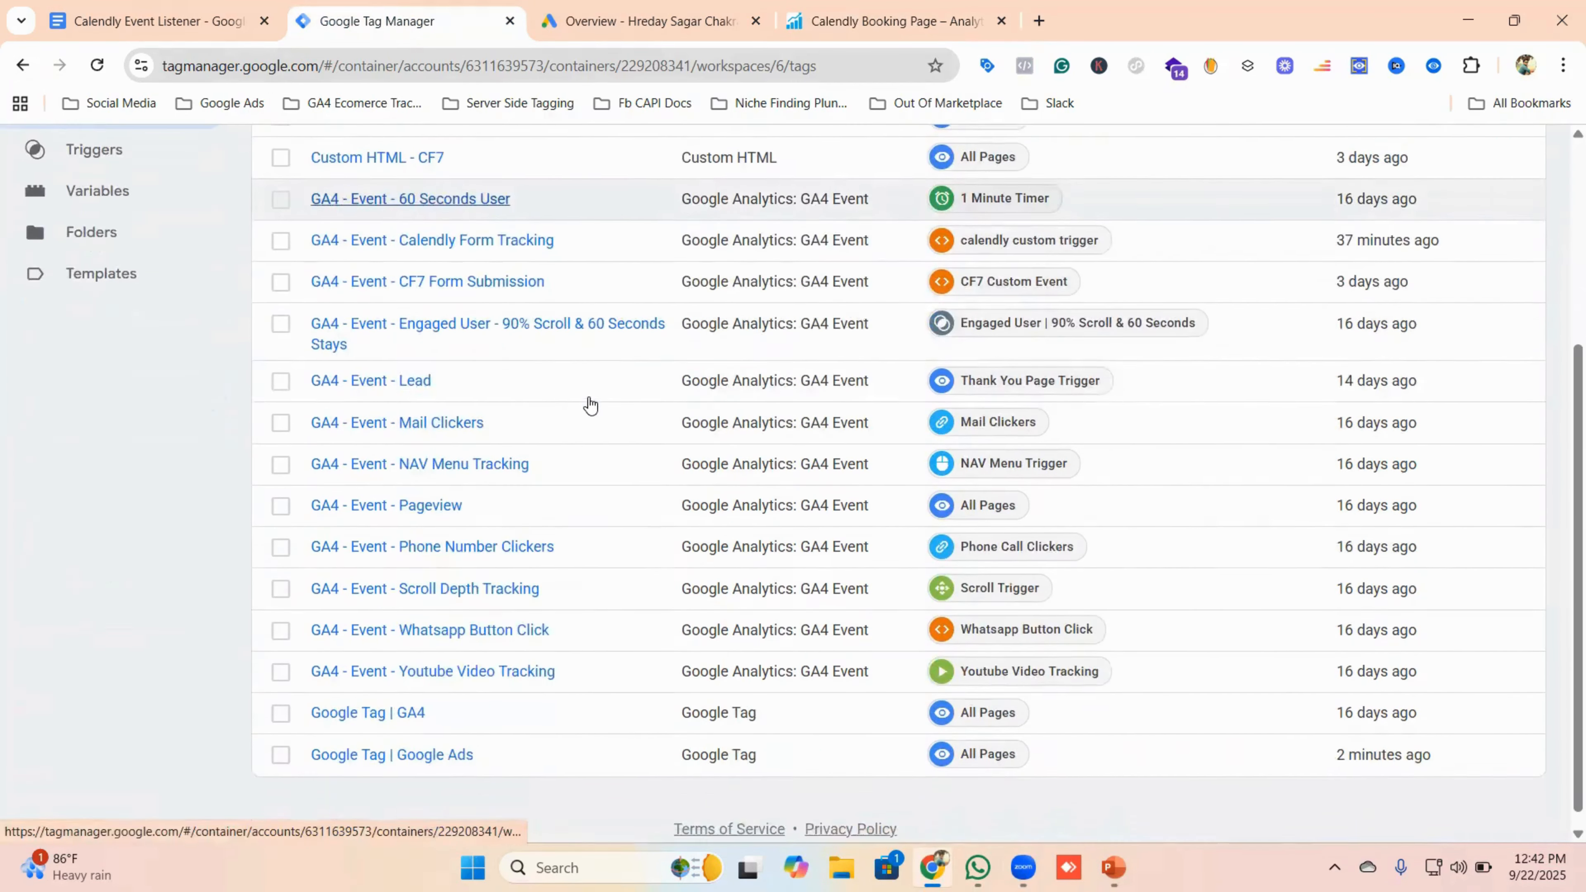
pyautogui.scroll(5, 593, 387)
pyautogui.click(875, 7)
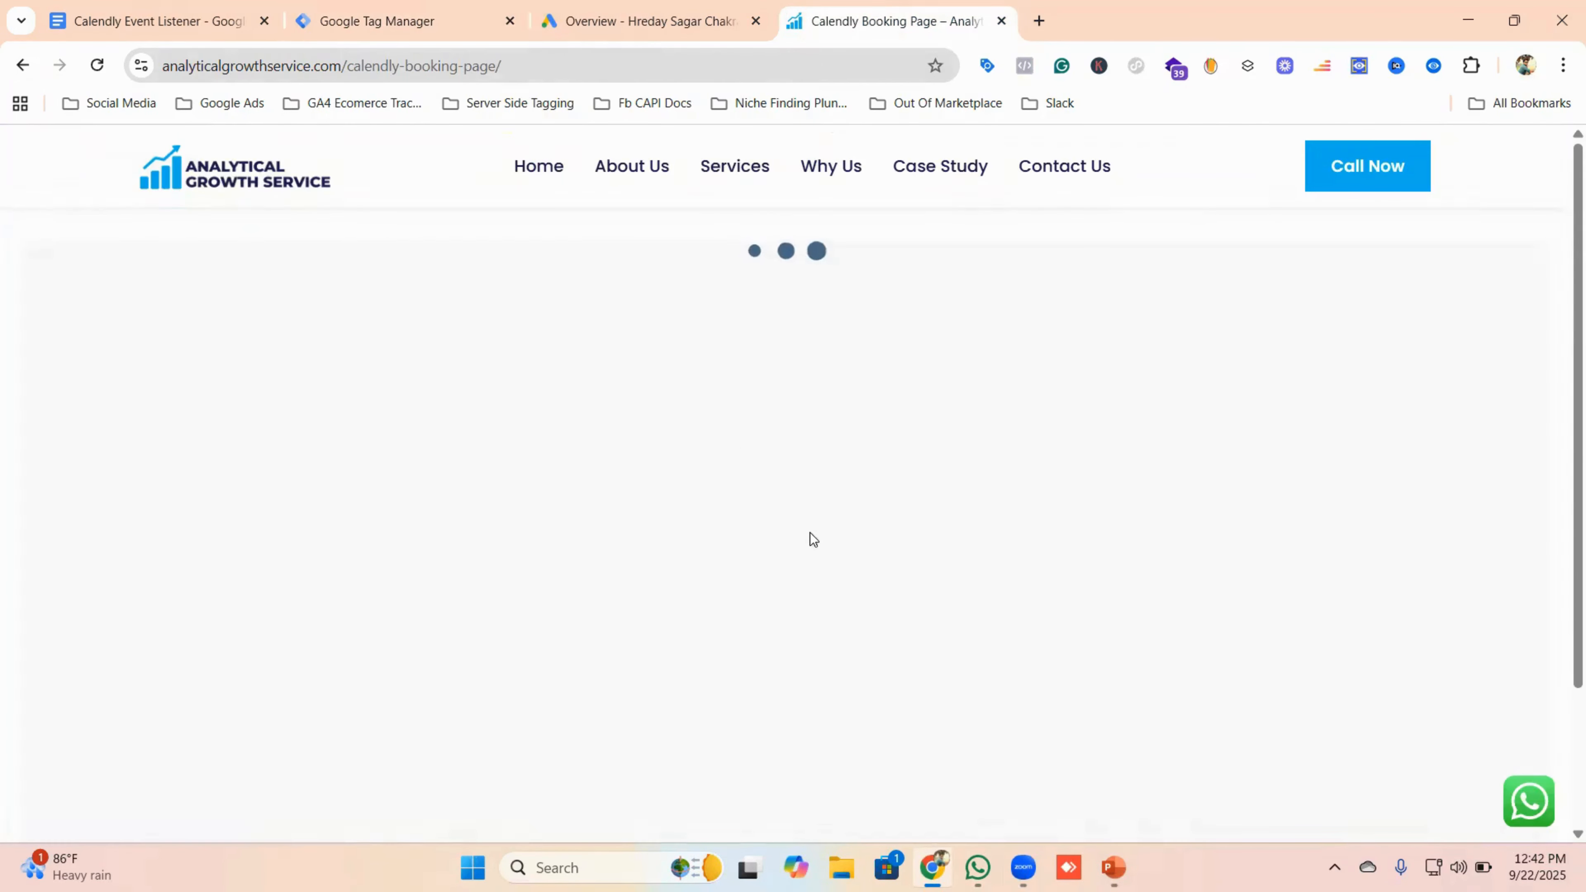
pyautogui.click(421, 21)
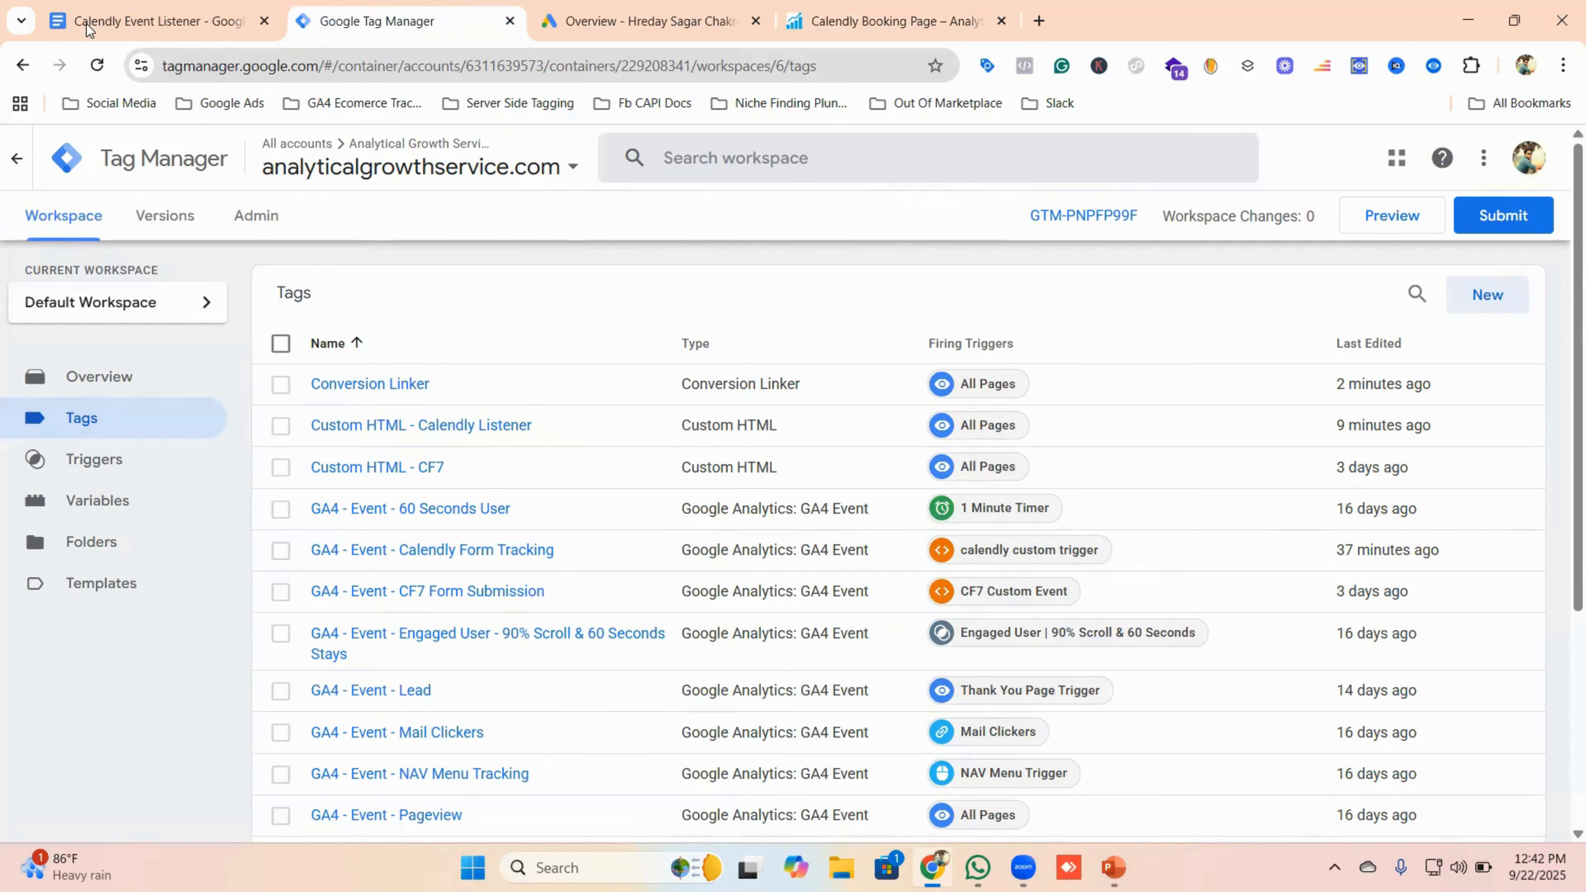
pyautogui.click(199, 24)
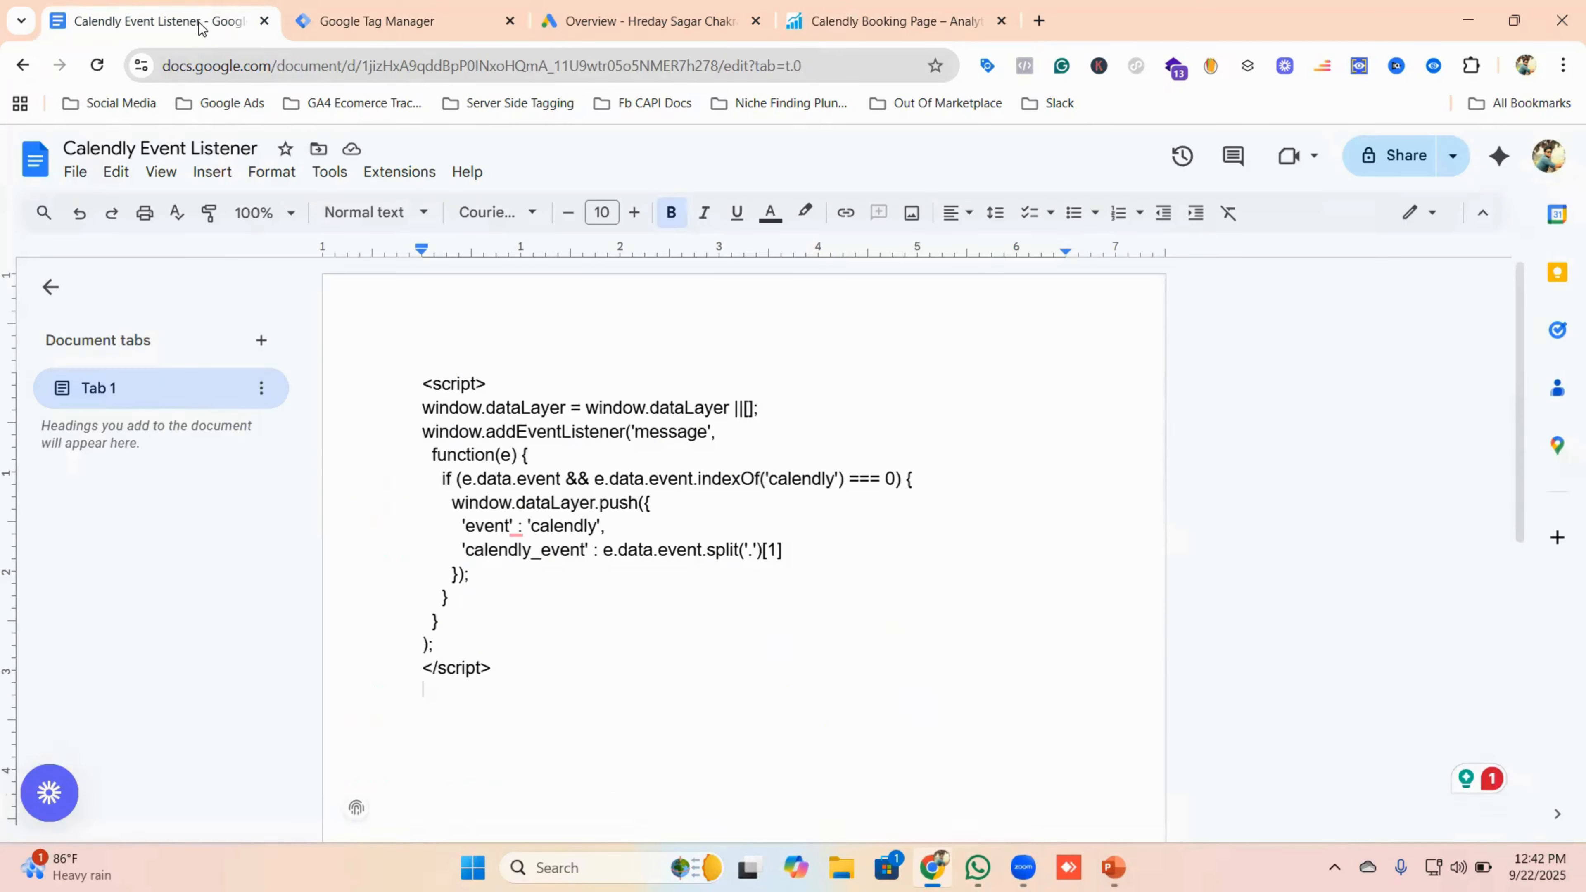
pyautogui.click(654, 454)
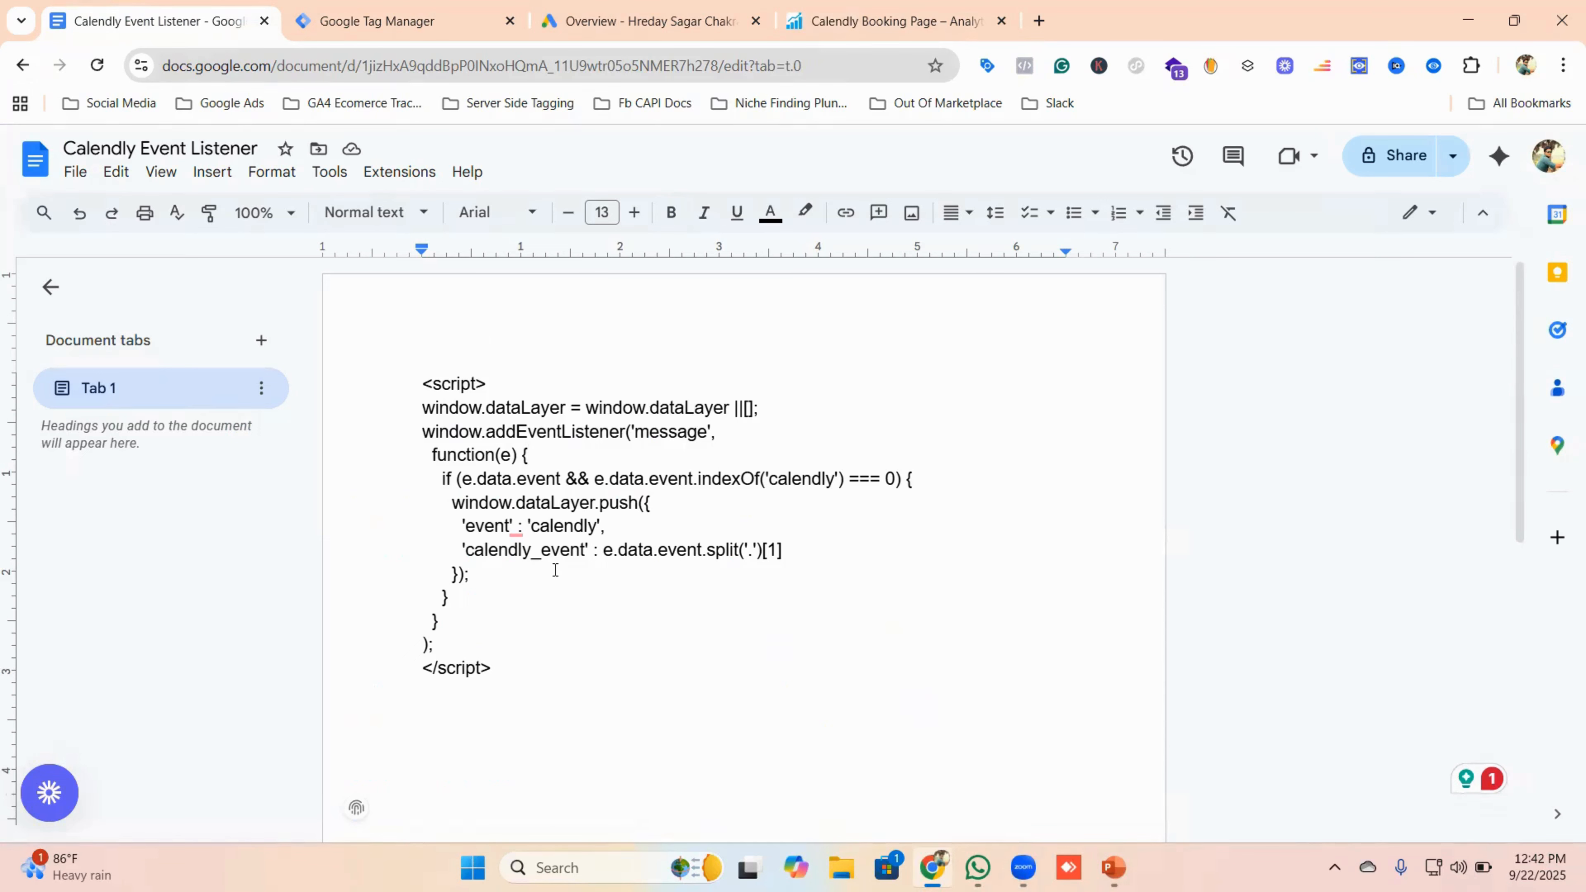
# - Create a new tag in Google Tag Manager and name it "CHTML - Calendly Listener"
pyautogui.click(387, 20)
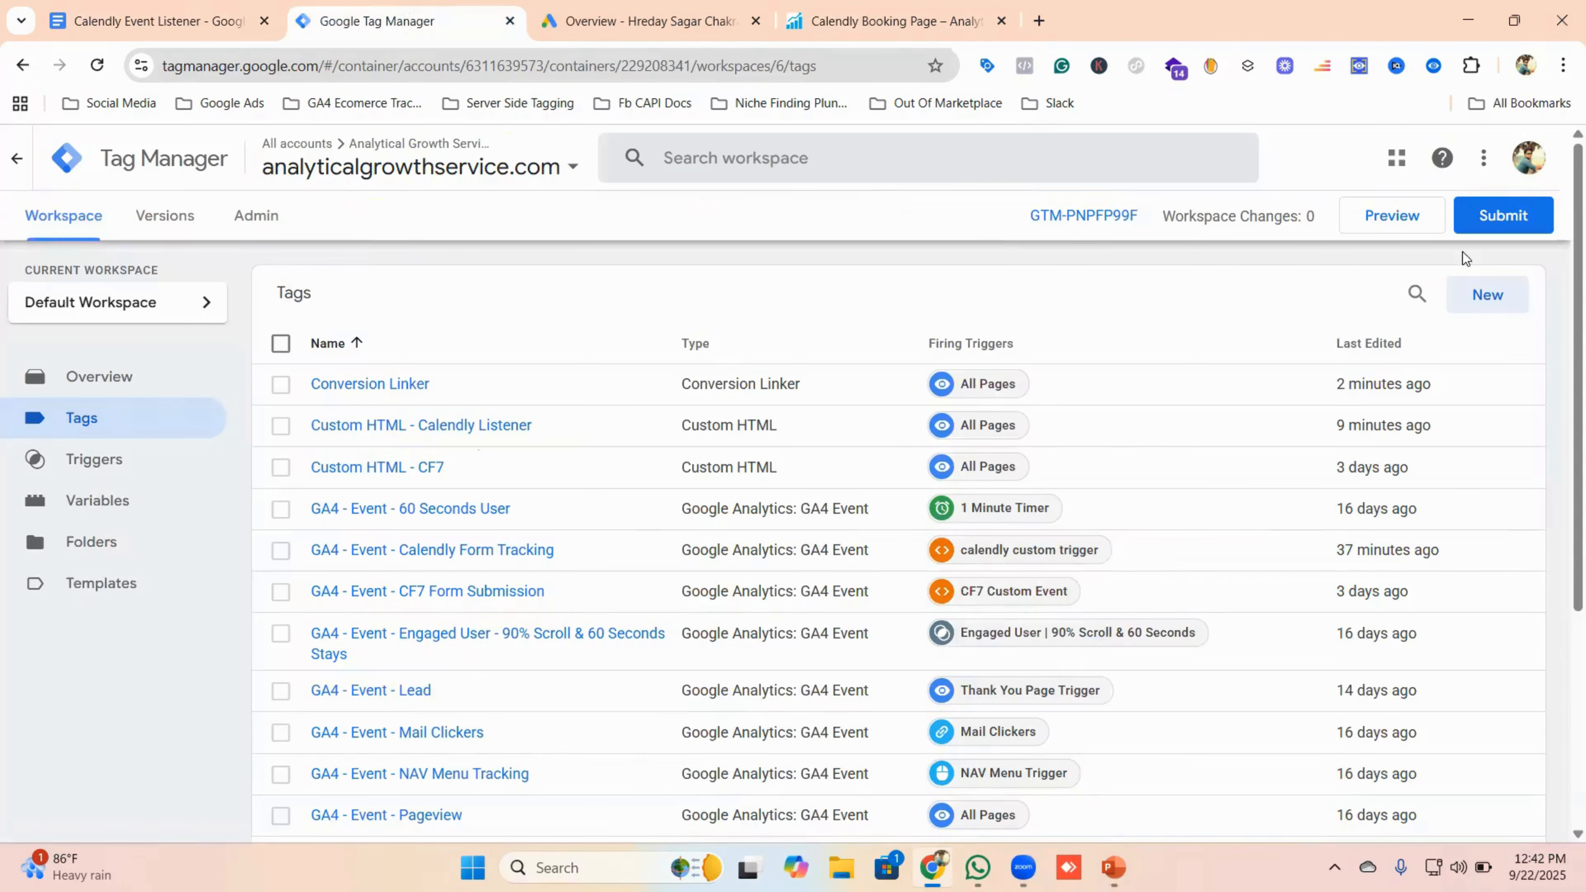
pyautogui.click(1491, 298)
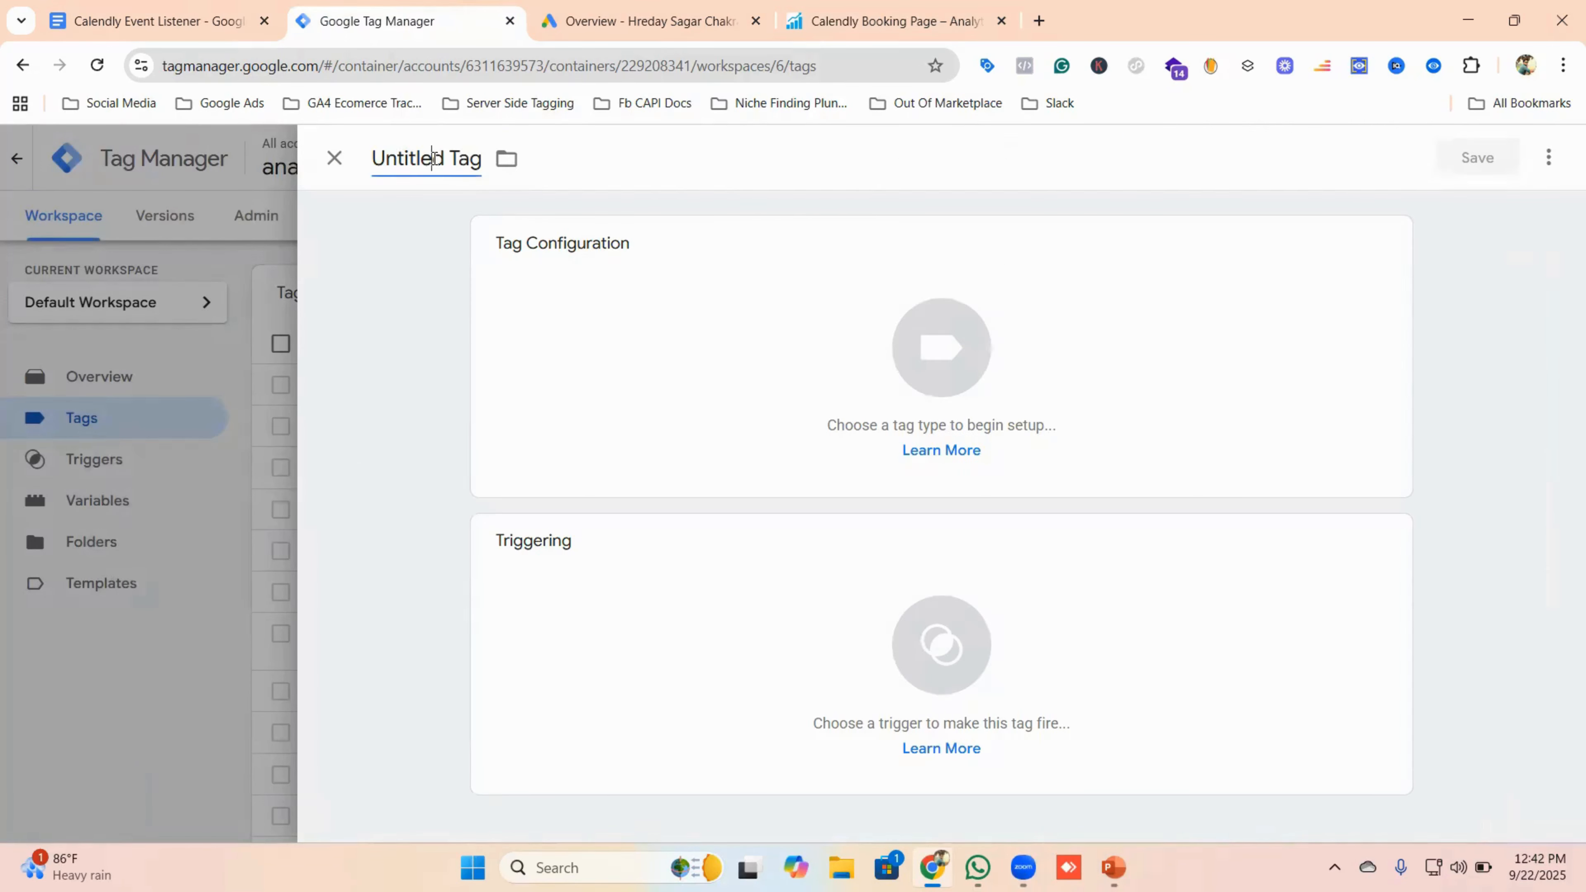
pyautogui.click(434, 159)
pyautogui.press('BackSpace')
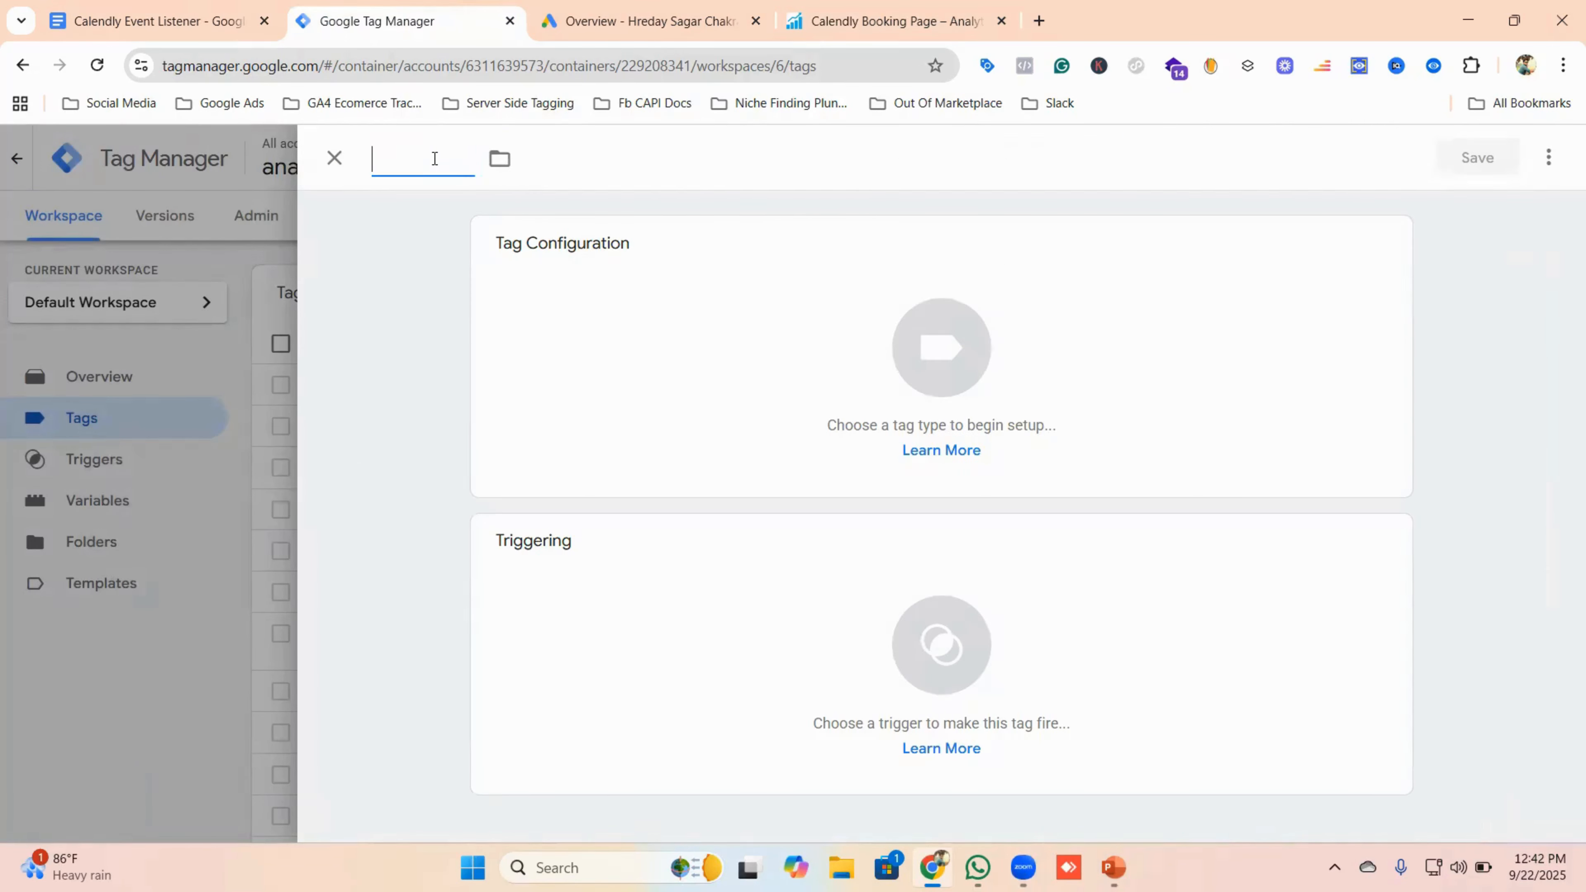
pyautogui.write('CHTM')
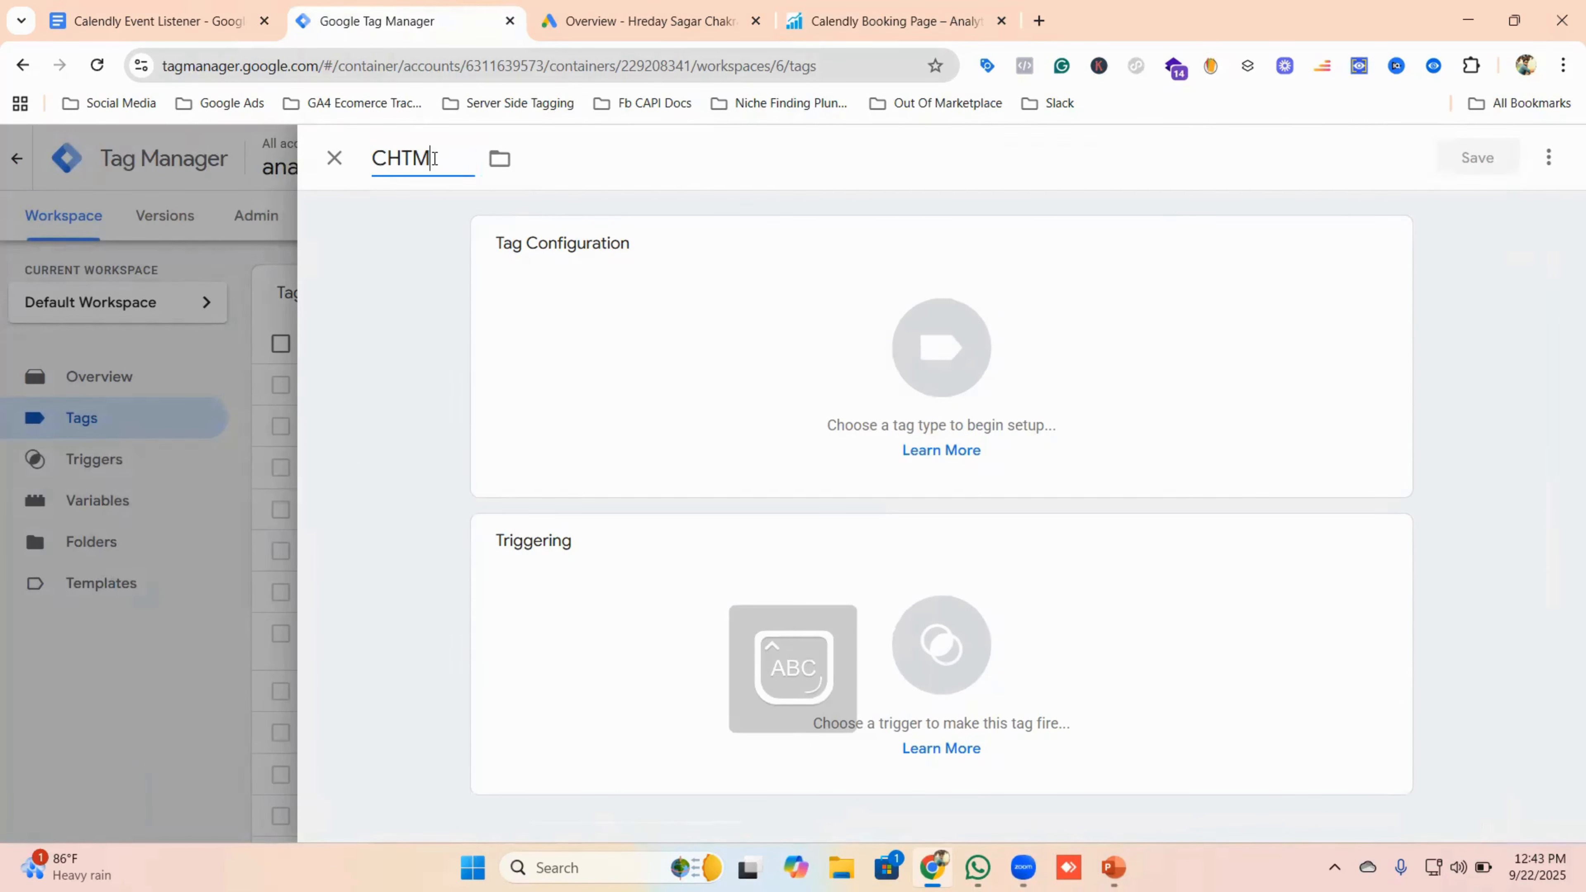
pyautogui.write('L - ')
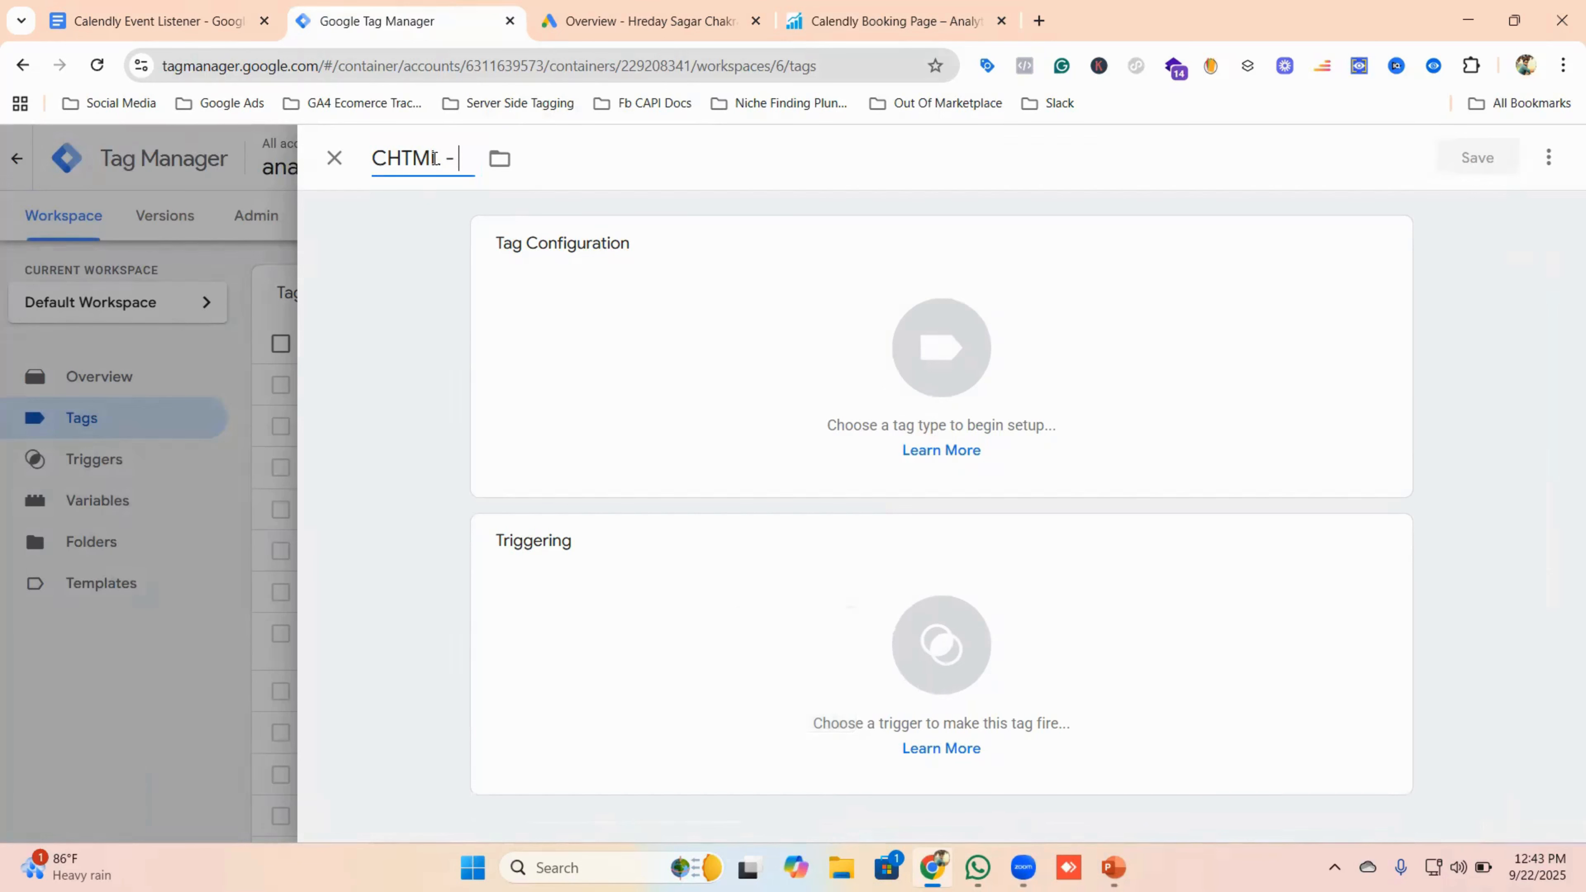
pyautogui.write('Calen')
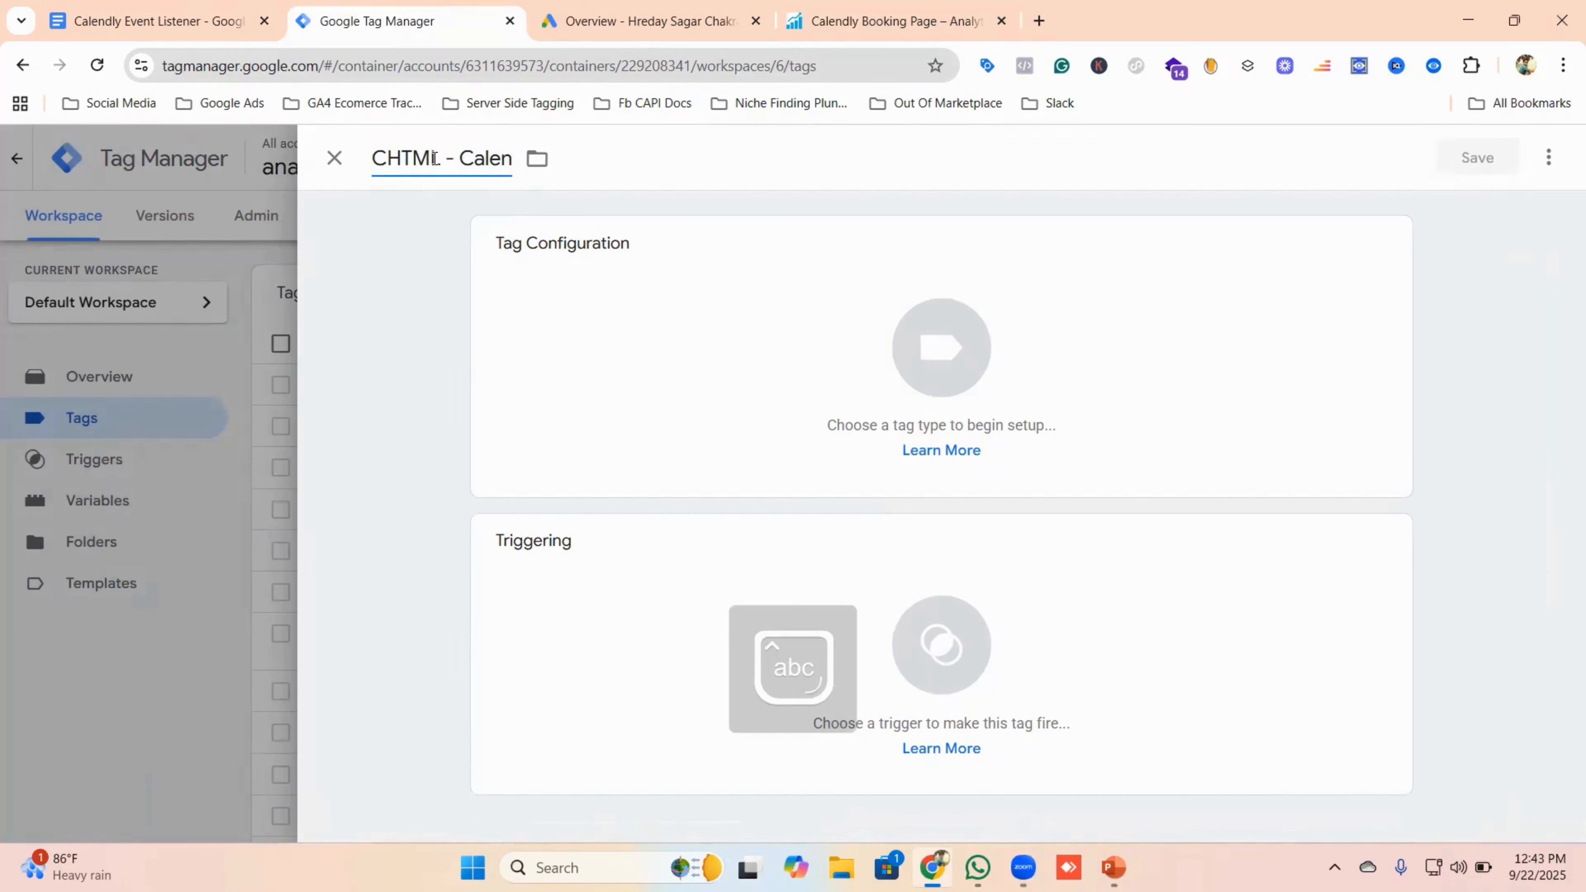
pyautogui.write('dly Listener')
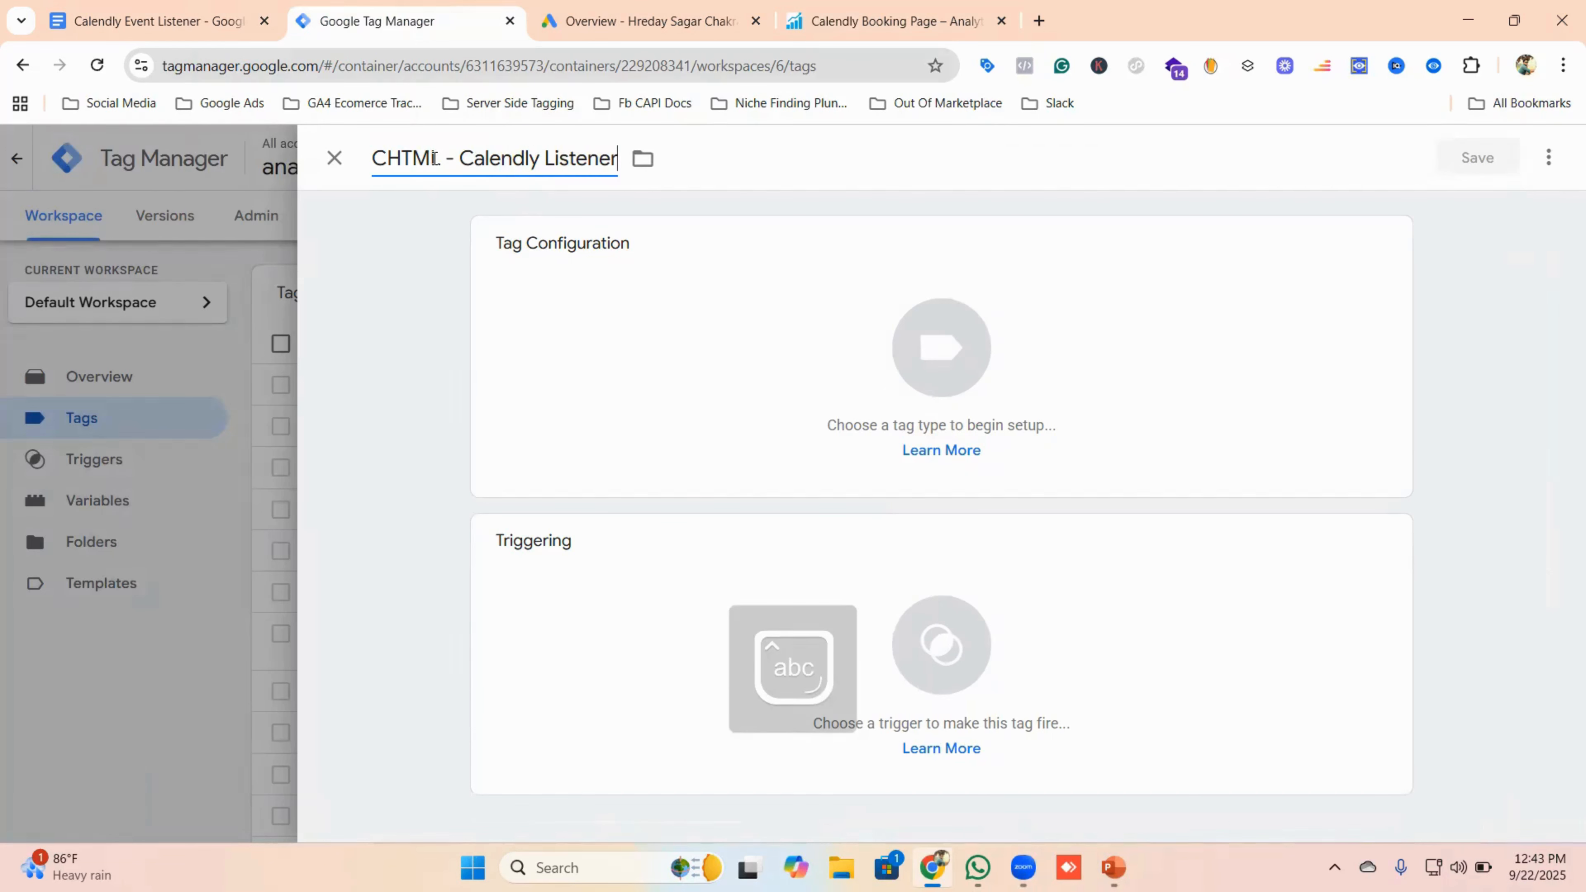
# - Set the new tag's type to Custom HTML
pyautogui.click(702, 301)
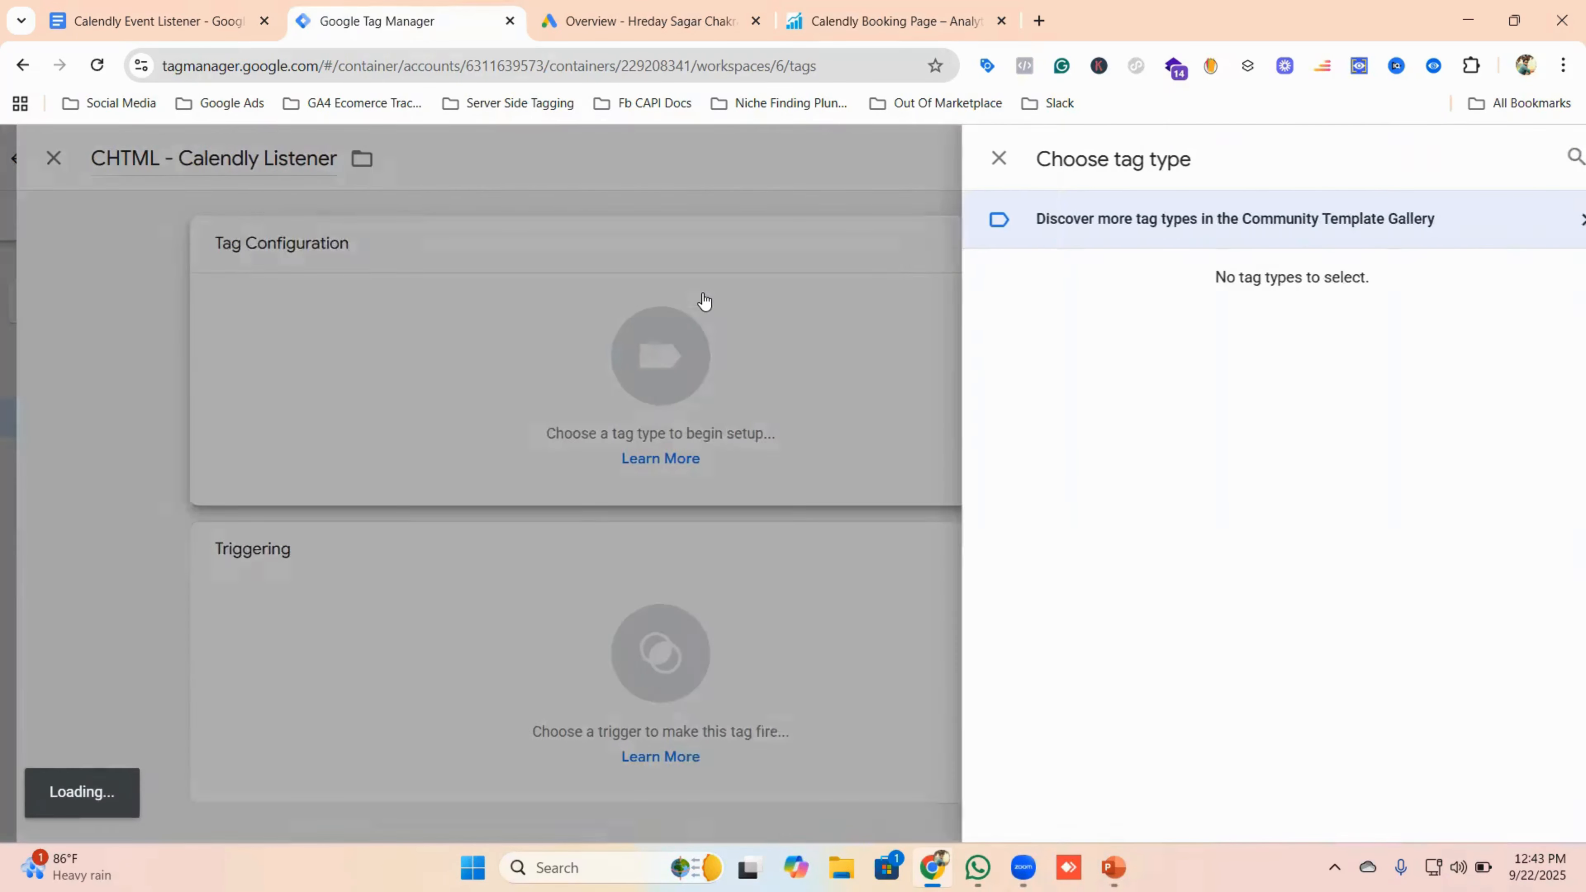
pyautogui.scroll(-2, 1205, 278)
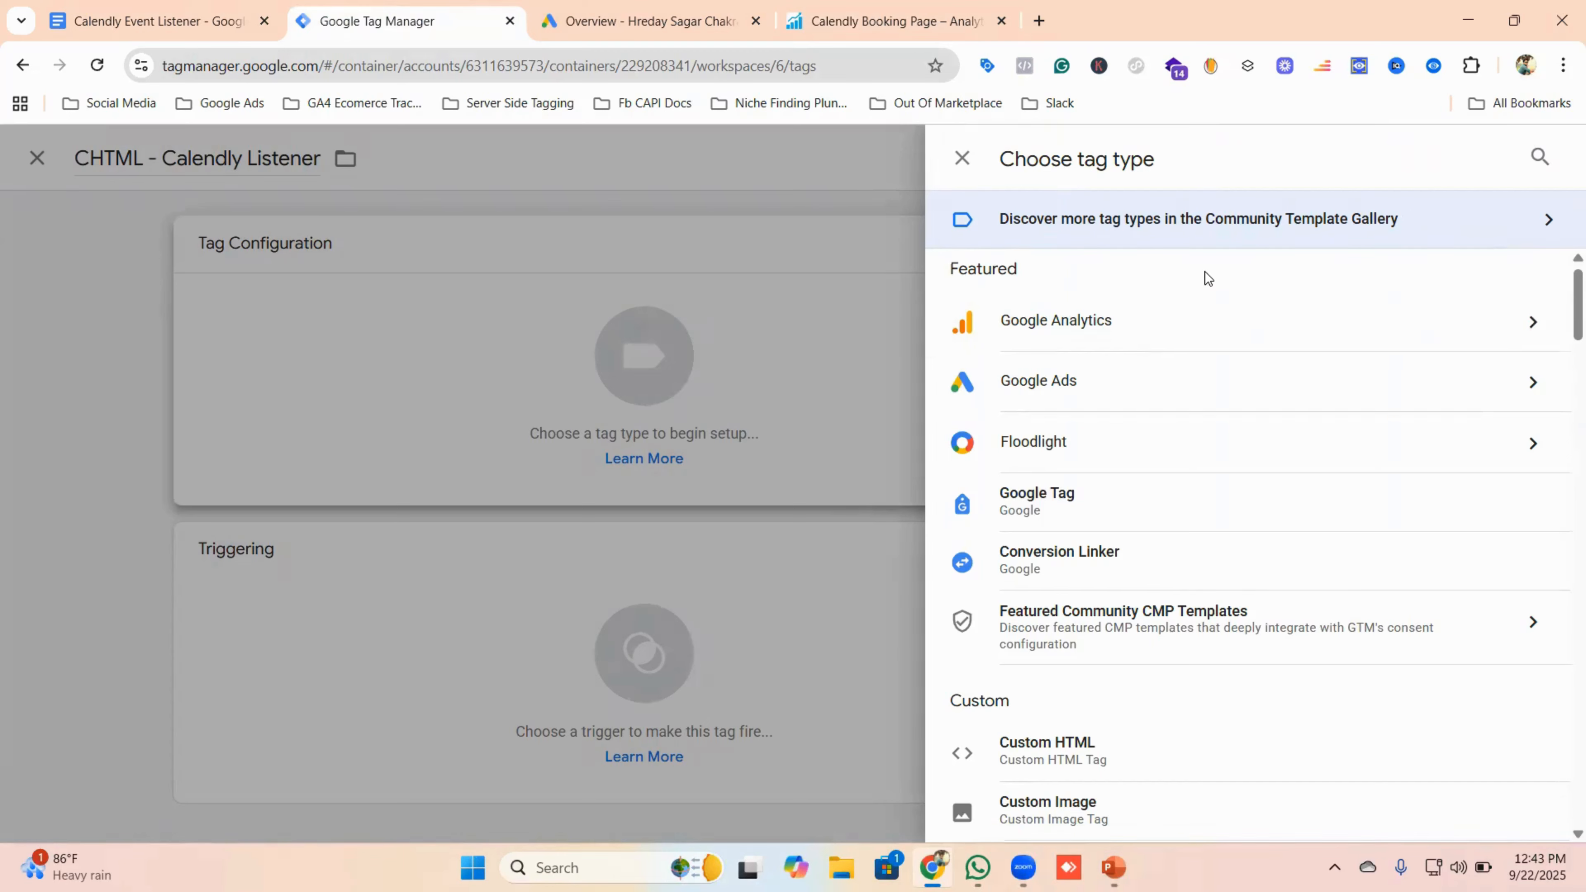
pyautogui.click(1047, 657)
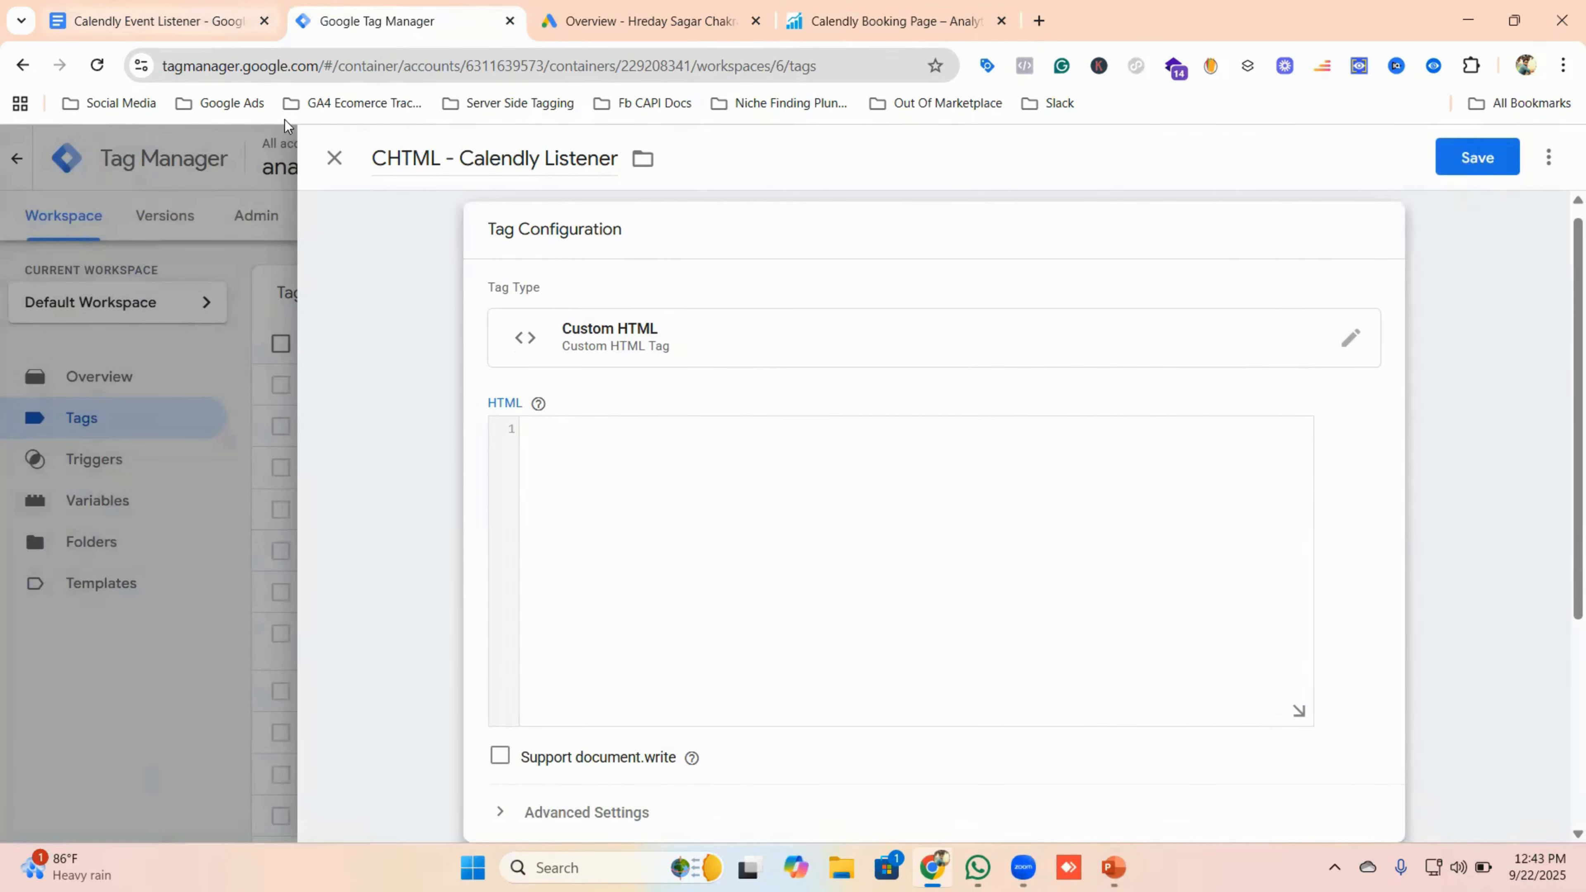
# - Copy the whole Calendly listener script from the Google Docs document into the tag's HTML code
pyautogui.click(230, 30)
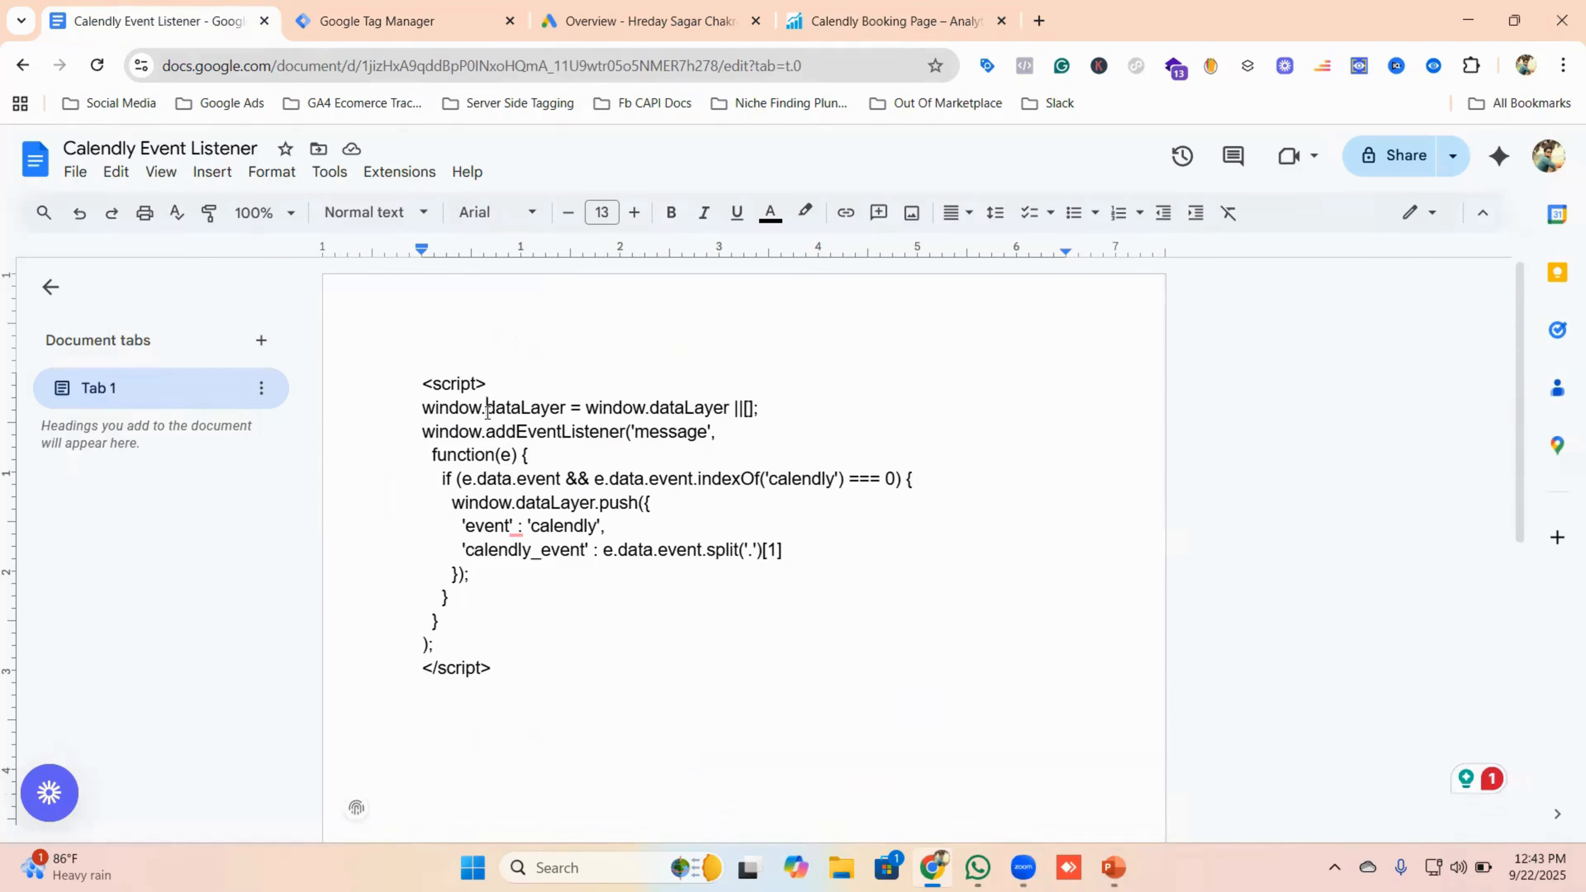
pyautogui.hotkey('ctrl', 'a')
pyautogui.click(460, 19)
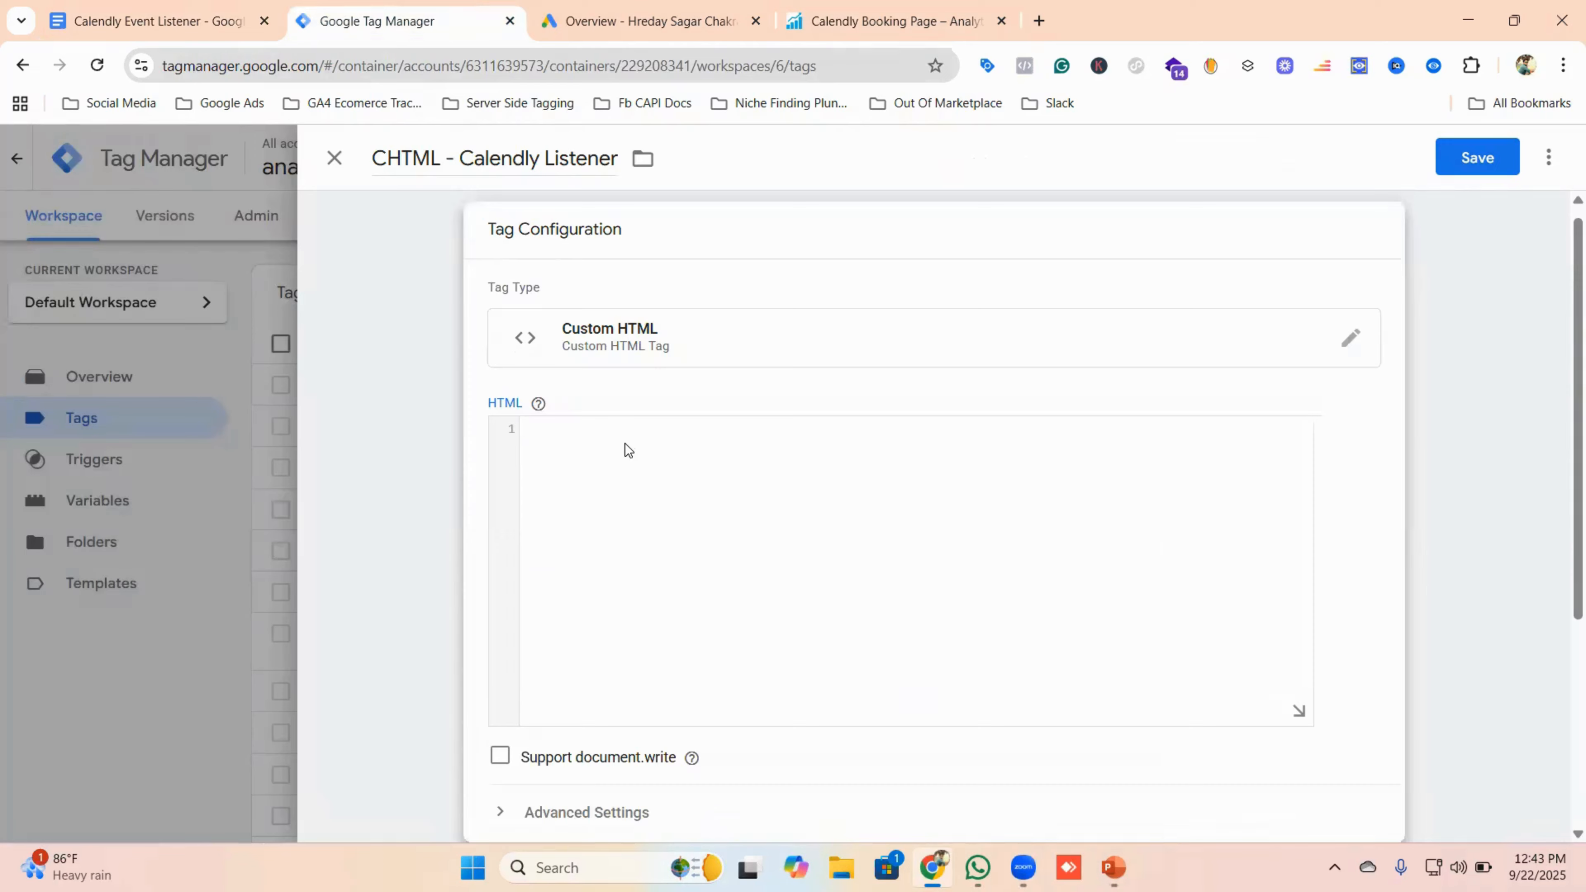
pyautogui.click(624, 444)
pyautogui.write("<script> window.dataLayer = window.dataLayer || []; window.addEventListener('message',   function(e) {     if (e.data.event && e.data.event.indexOf('calendly') === 0) {       window.dataLayer.push({         'event' : 'calendly',         'calendly_event' : e.data.event.split('.')[1]       });     }   } ); </script>")
# - Assign the All Pages trigger to the Calendly listener tag and save the tag
pyautogui.scroll(-5, 698, 521)
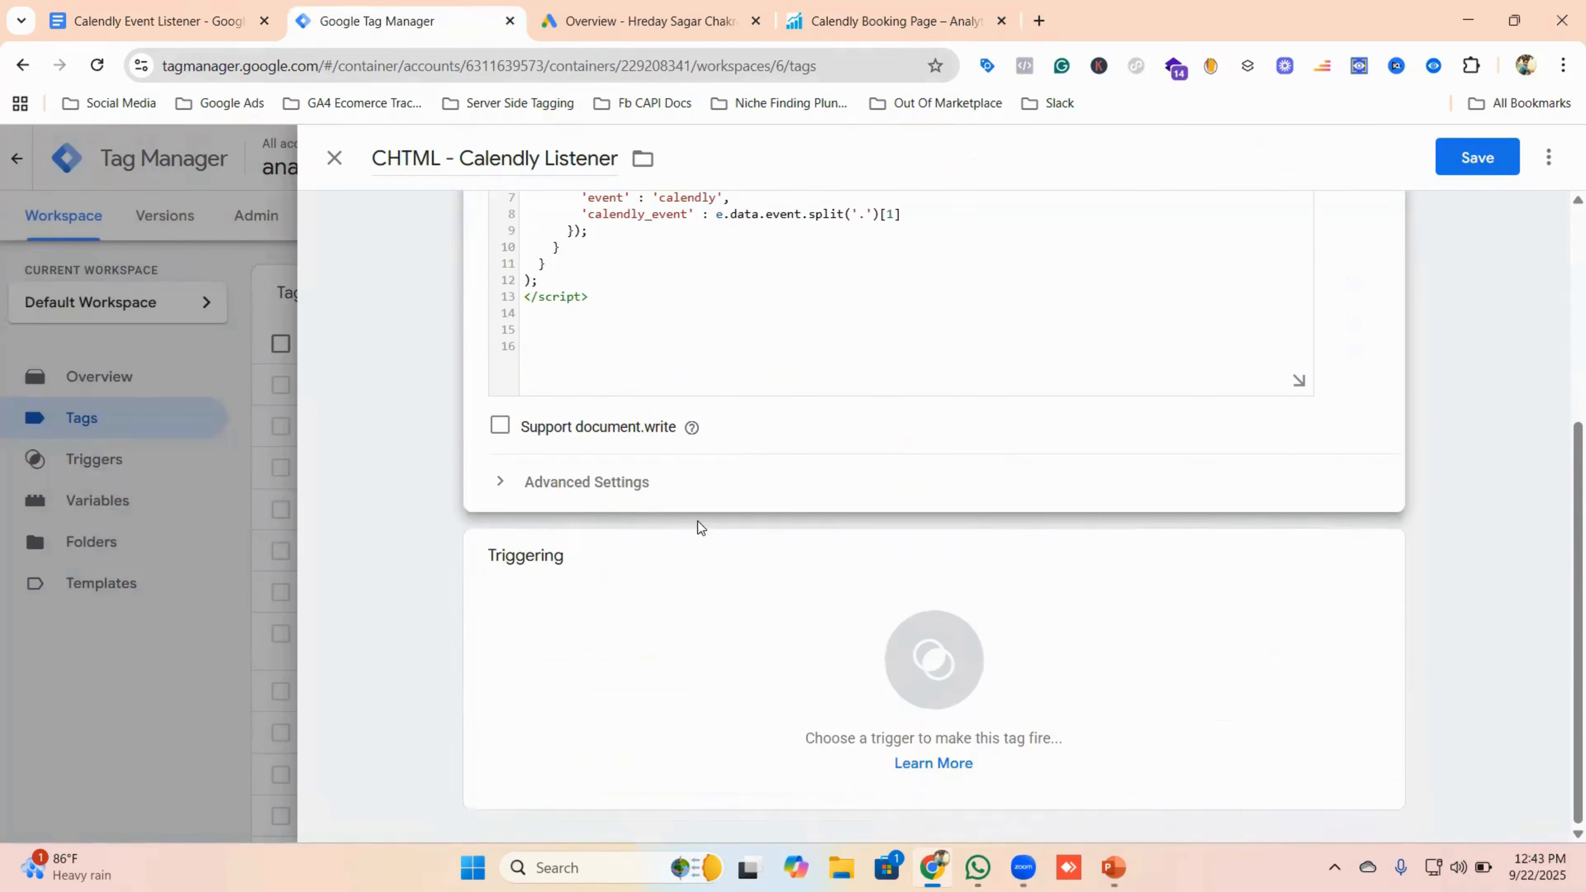
pyautogui.click(909, 652)
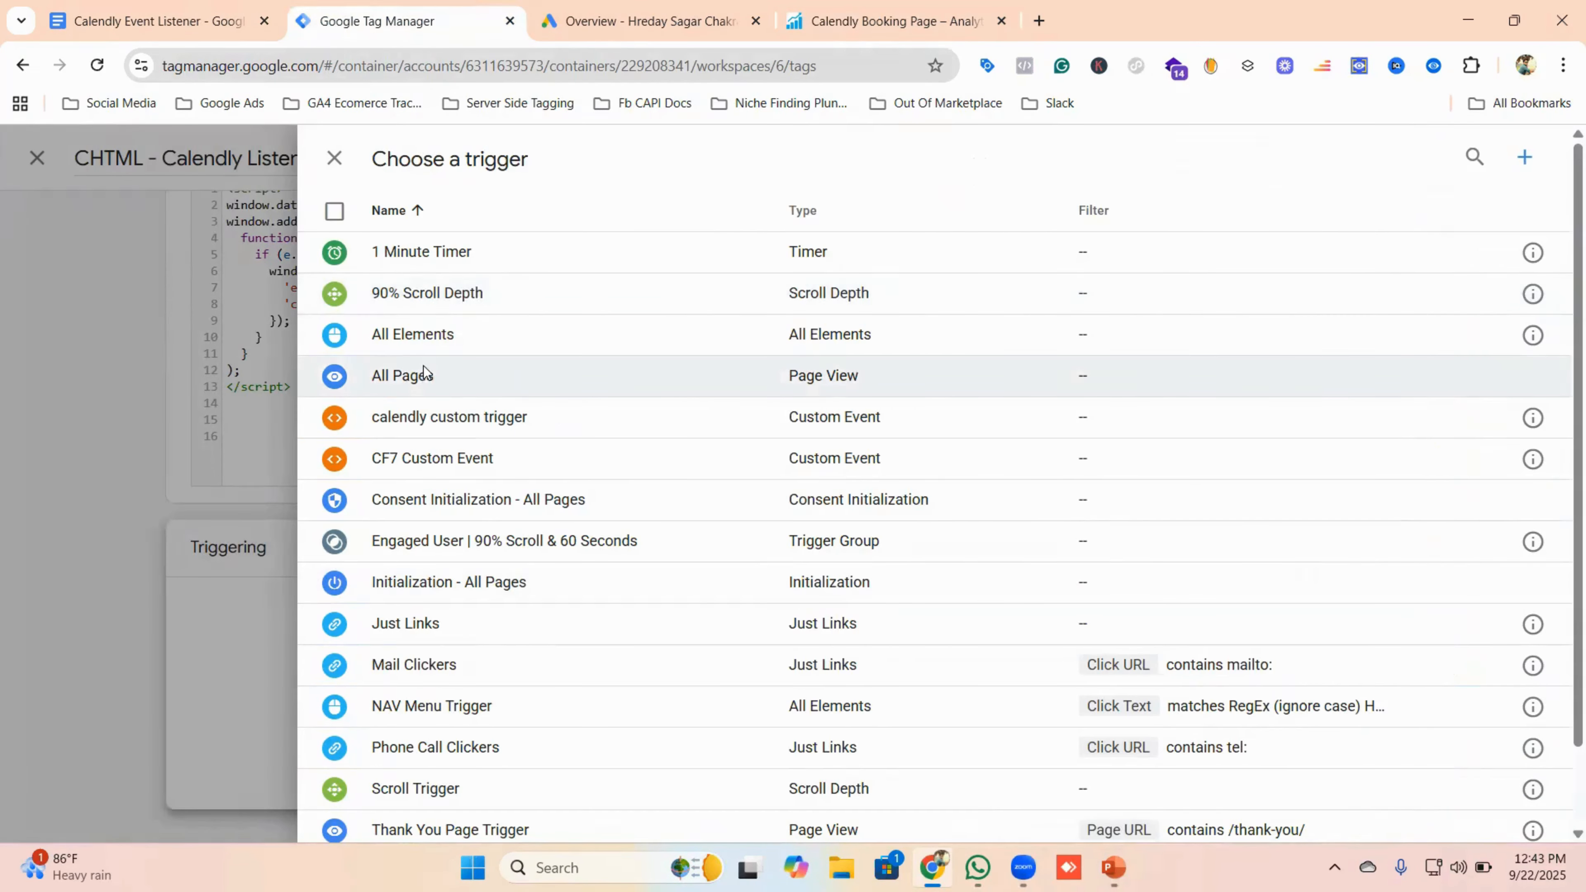
pyautogui.click(424, 374)
pyautogui.click(1504, 163)
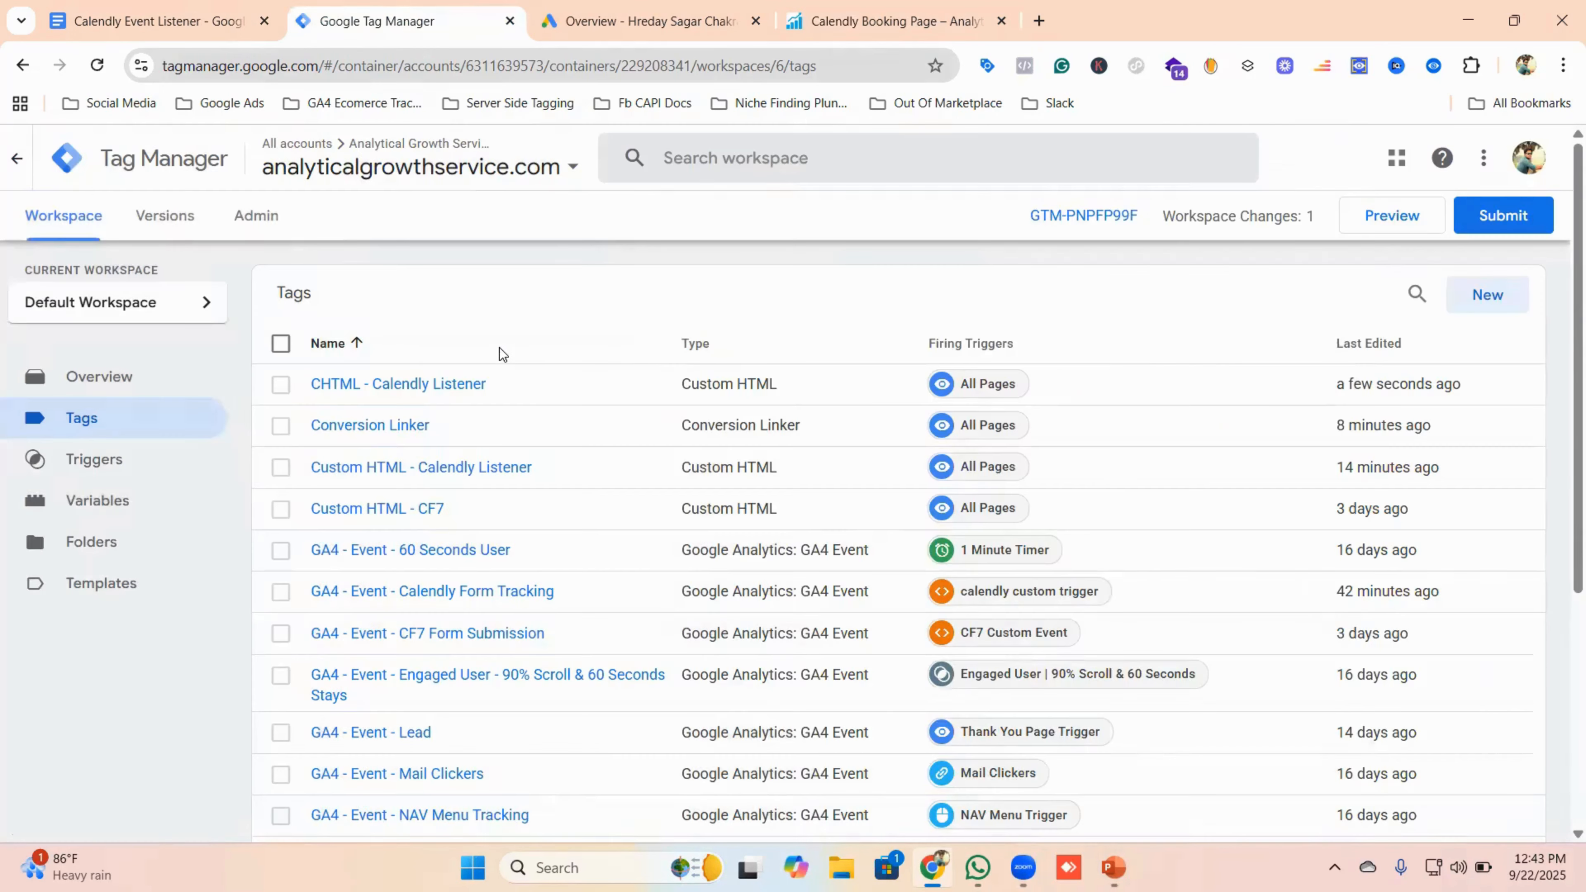
pyautogui.scroll(-2, 516, 350)
pyautogui.scroll(2, 437, 406)
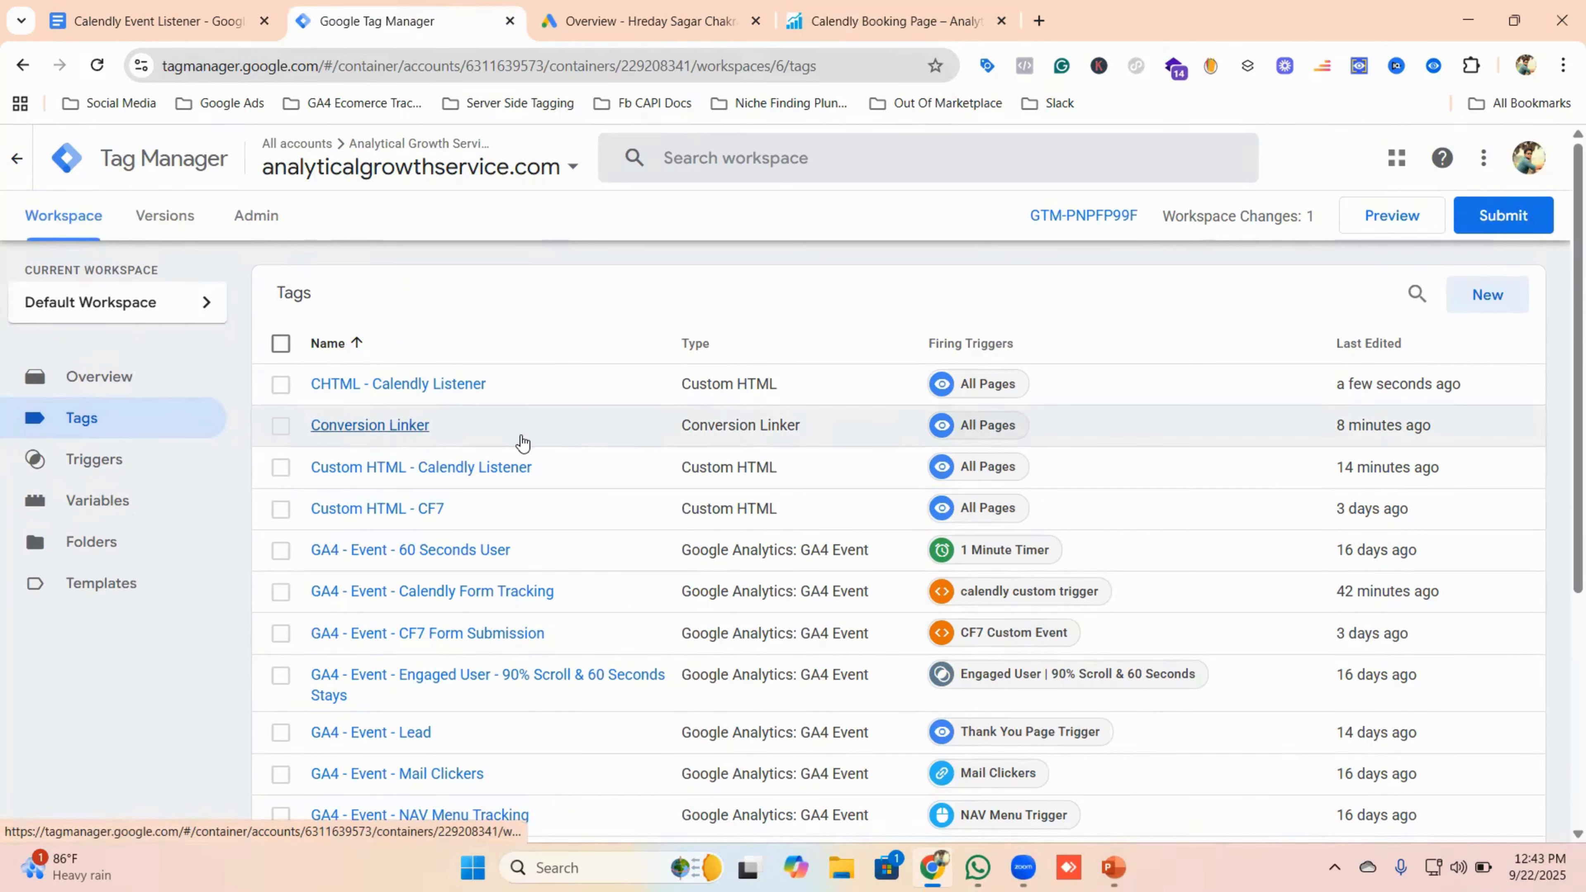
pyautogui.scroll(-4, 626, 425)
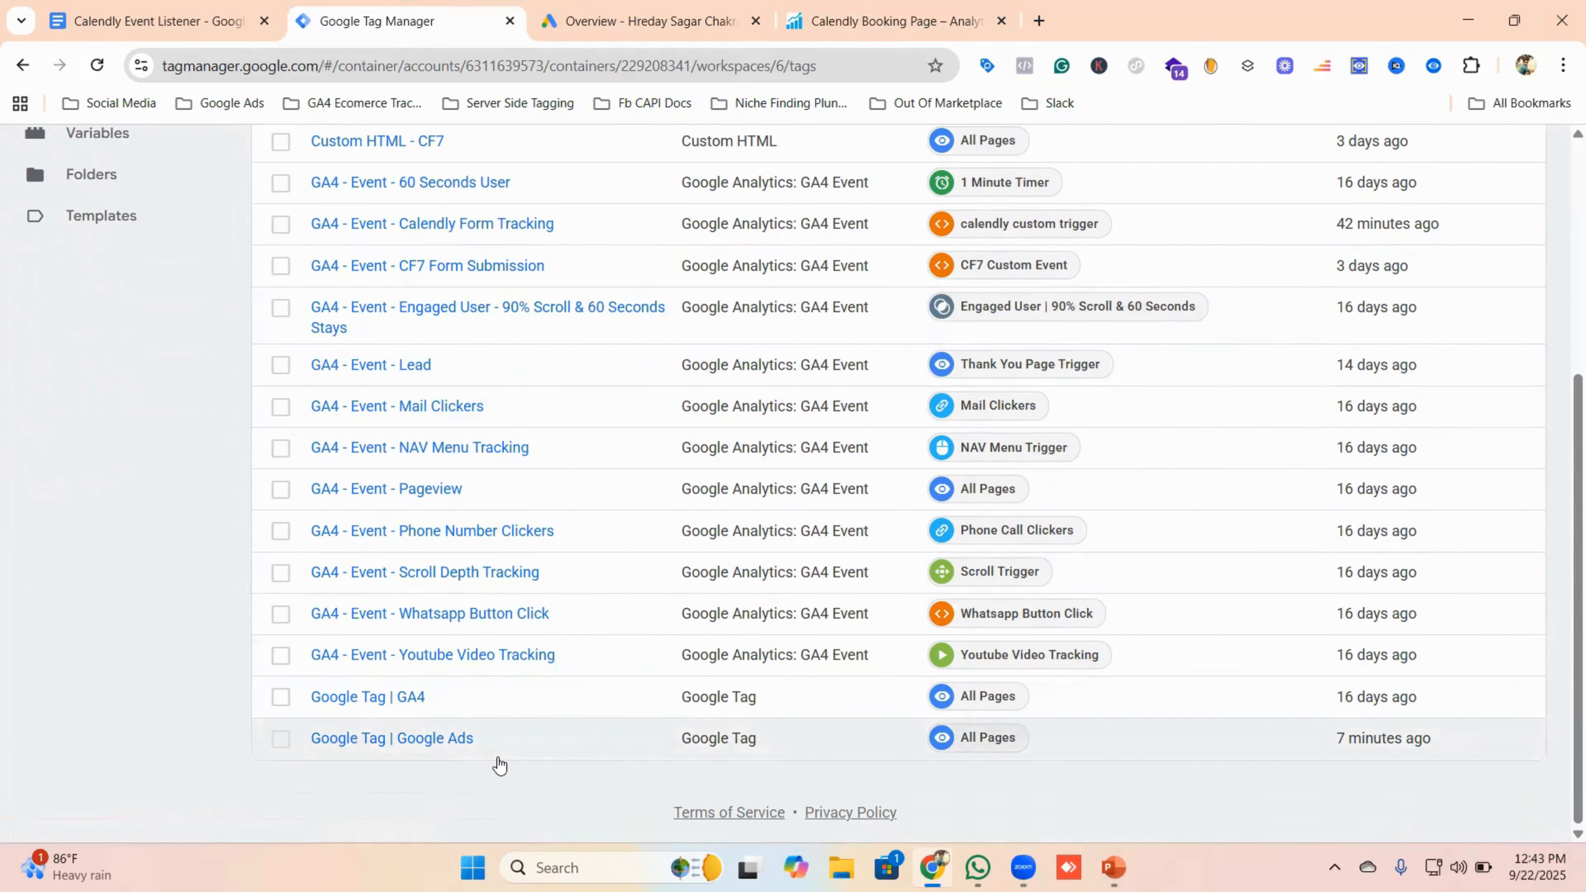
pyautogui.scroll(4, 562, 718)
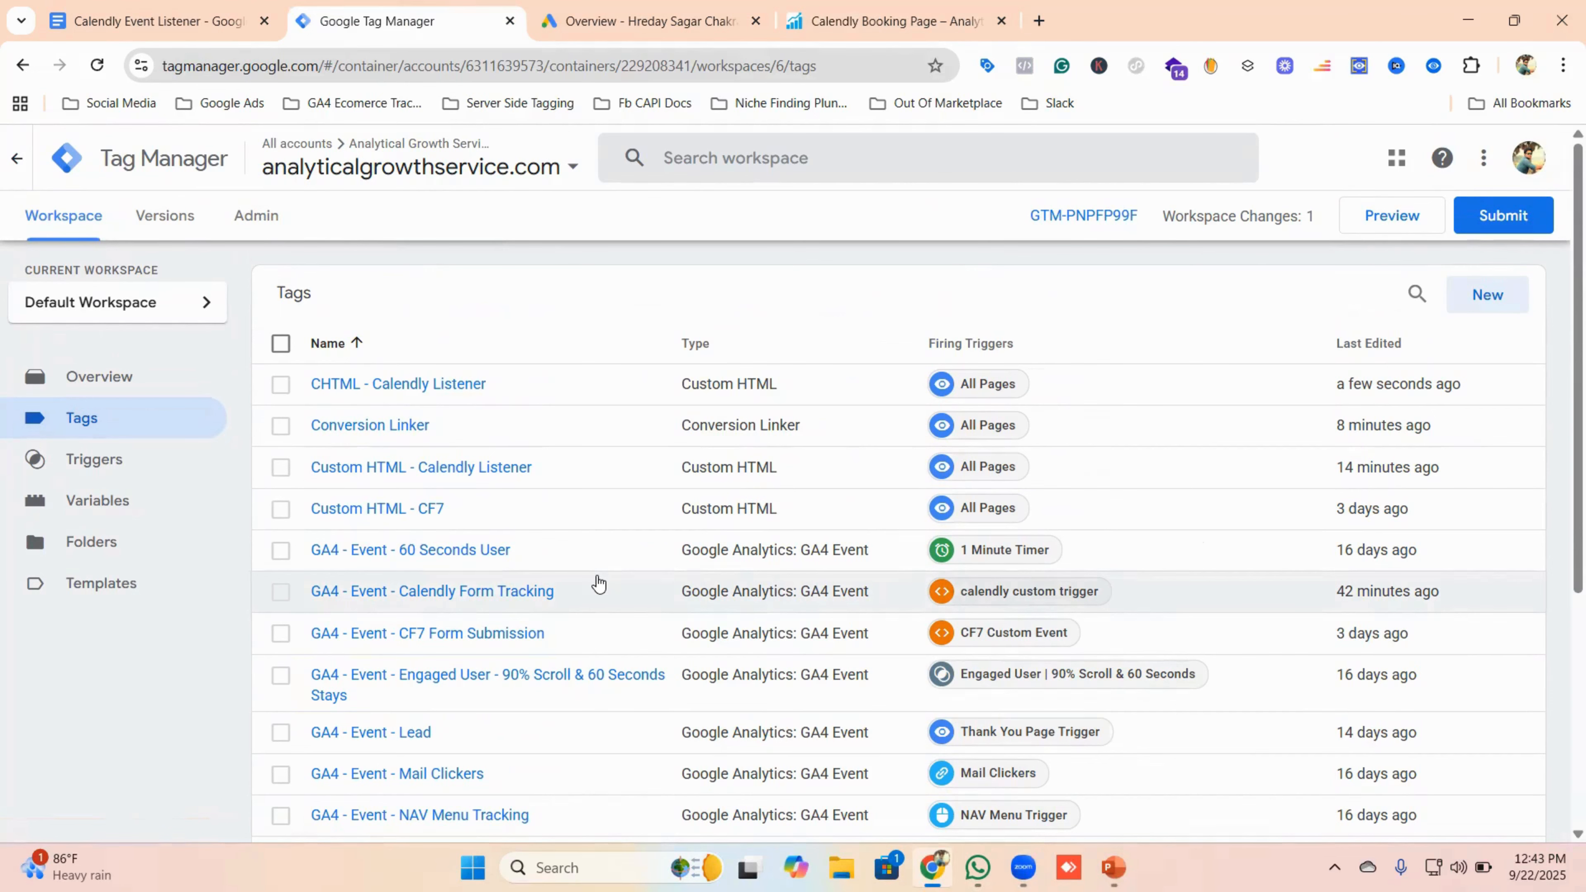
# - Switch to Google Ads and open the conversions summary under Goals
pyautogui.click(642, 10)
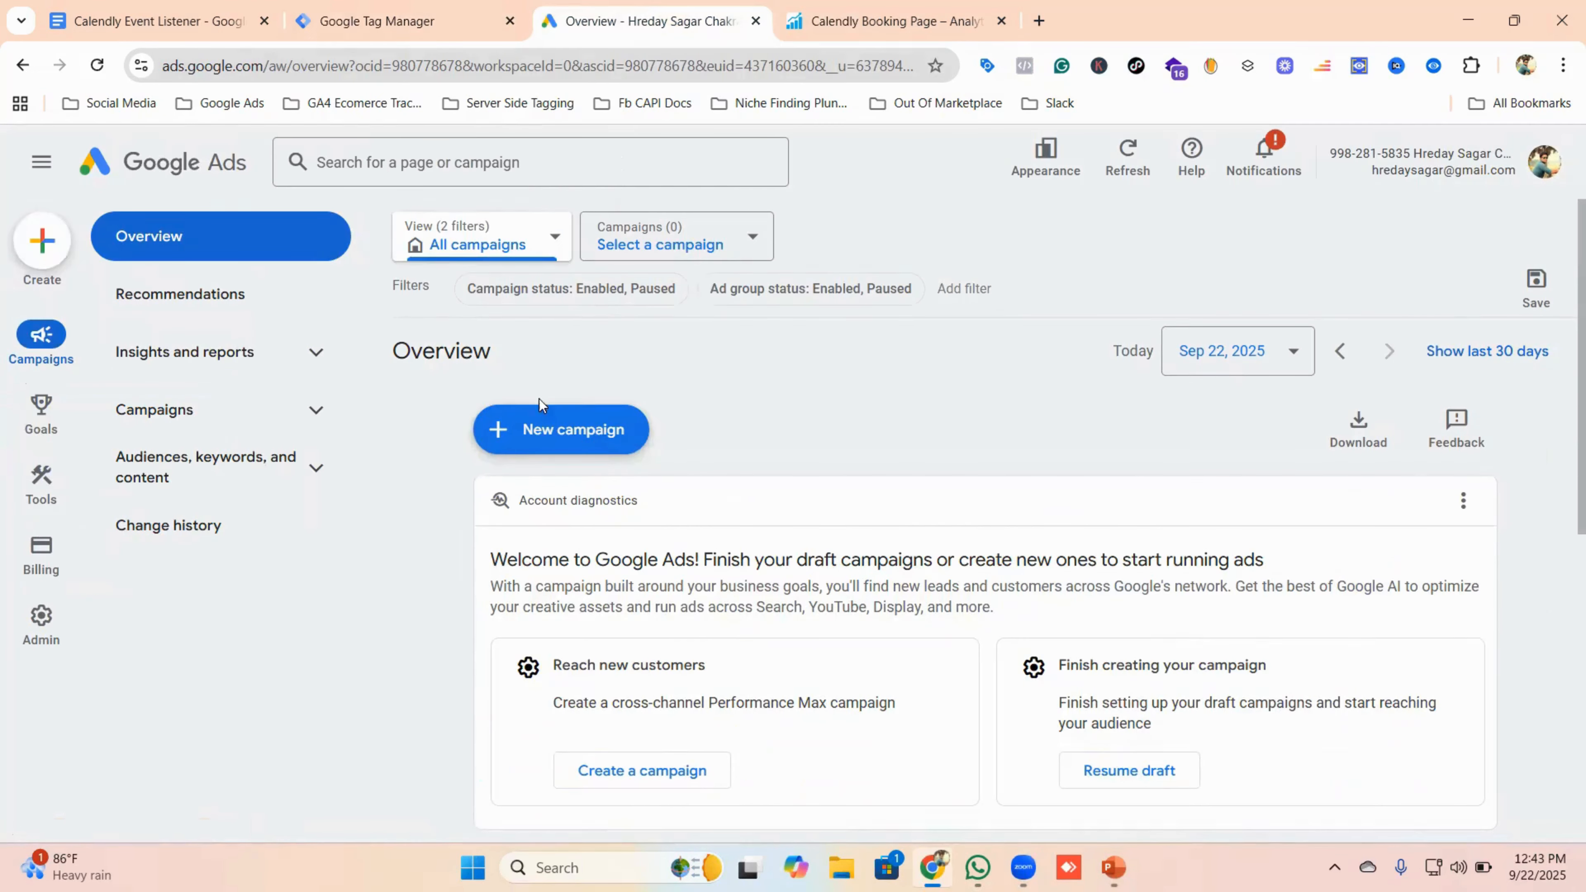
pyautogui.moveTo(50, 432)
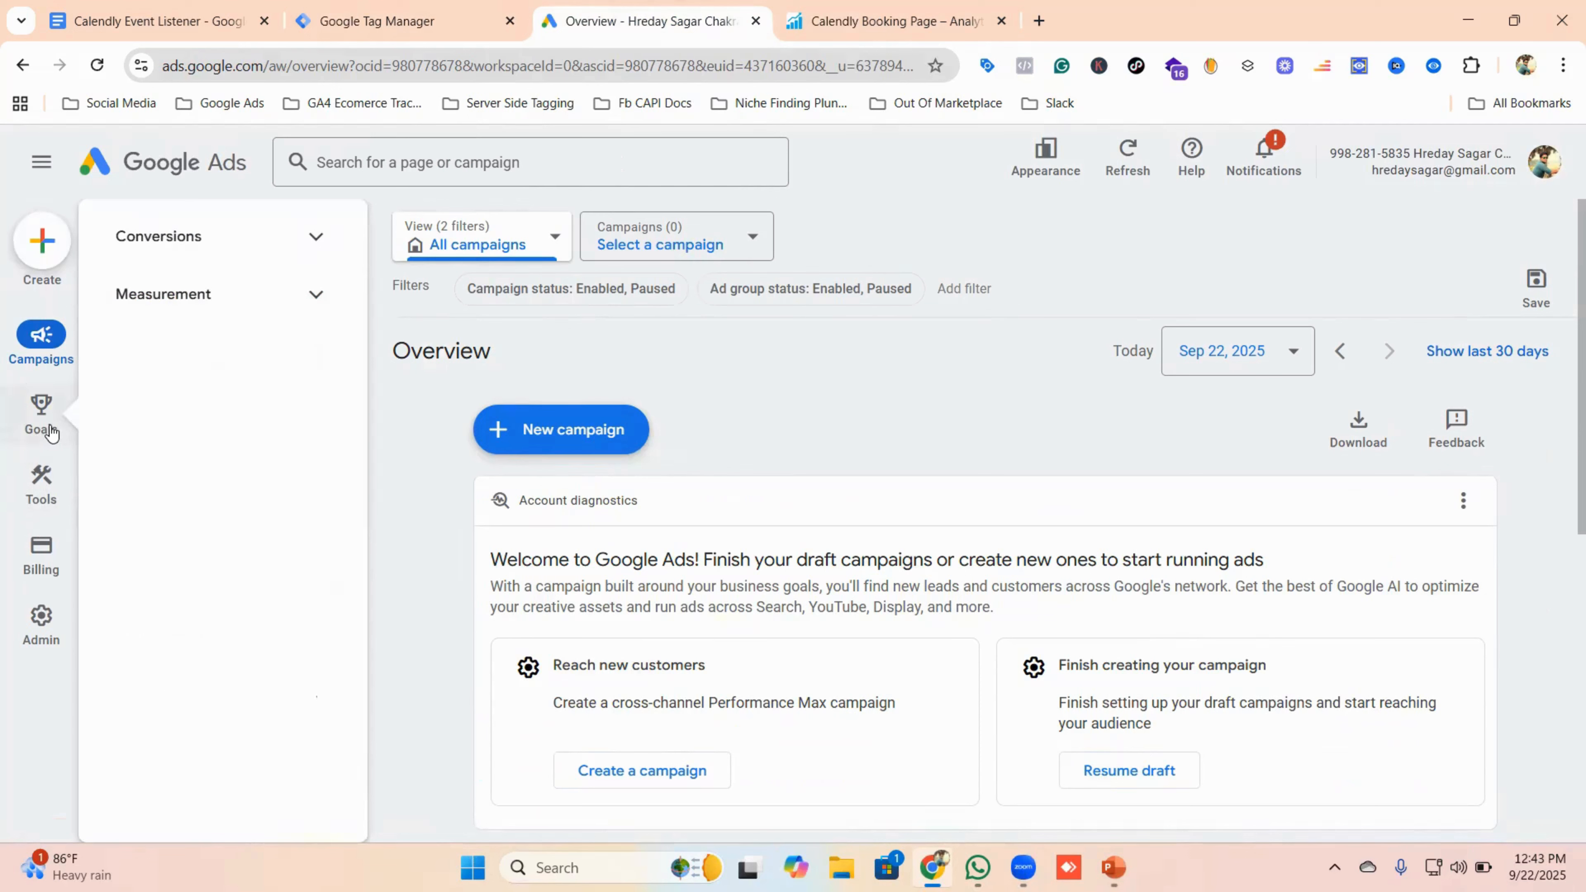
pyautogui.click(175, 240)
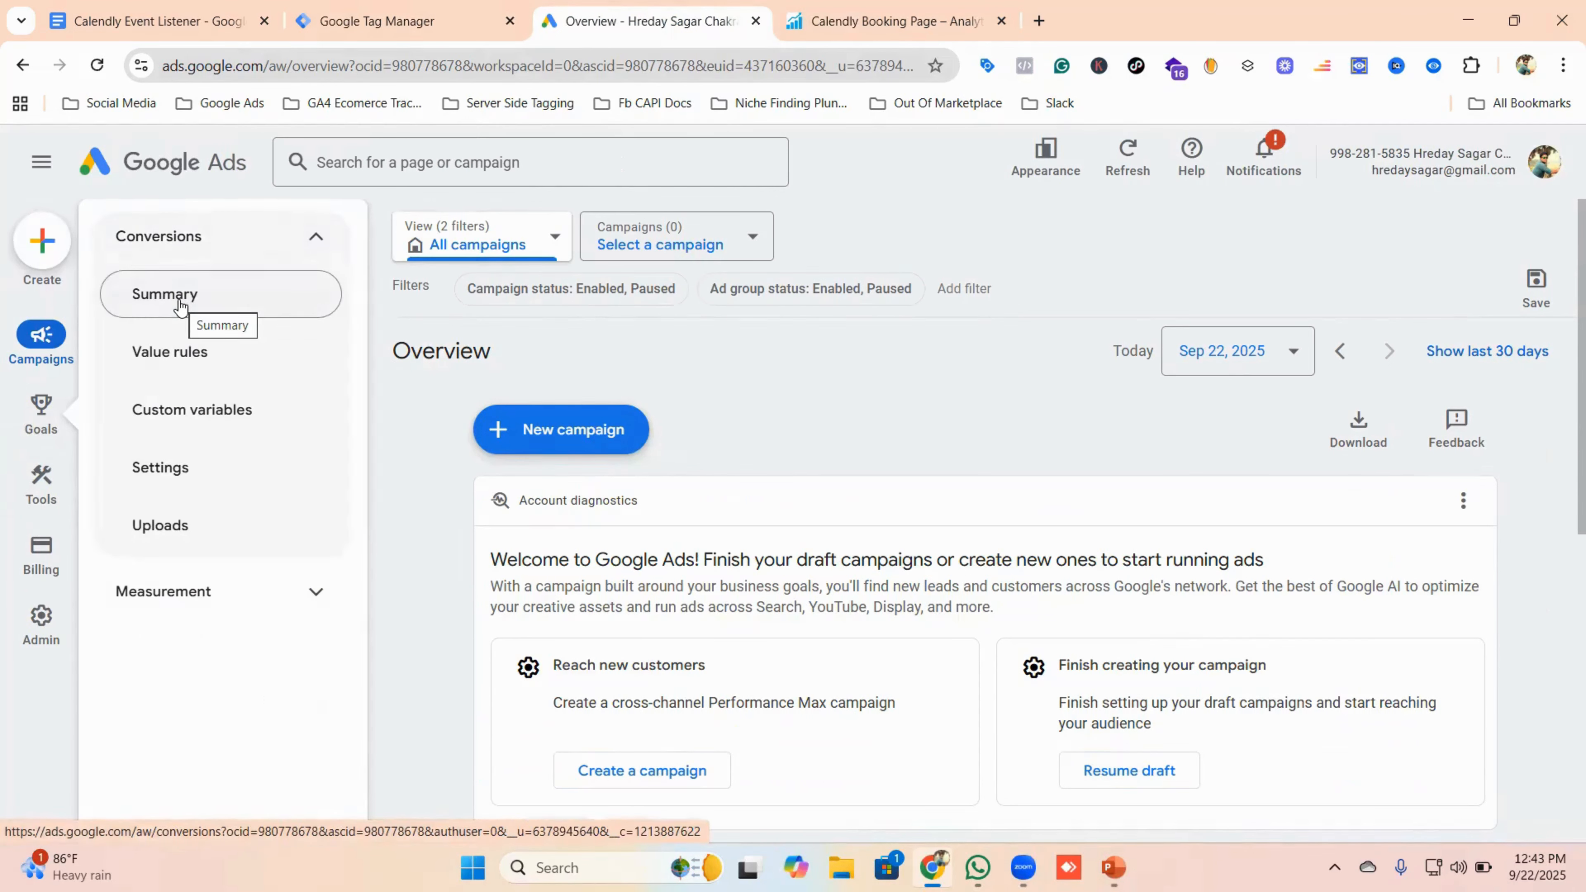
pyautogui.click(179, 304)
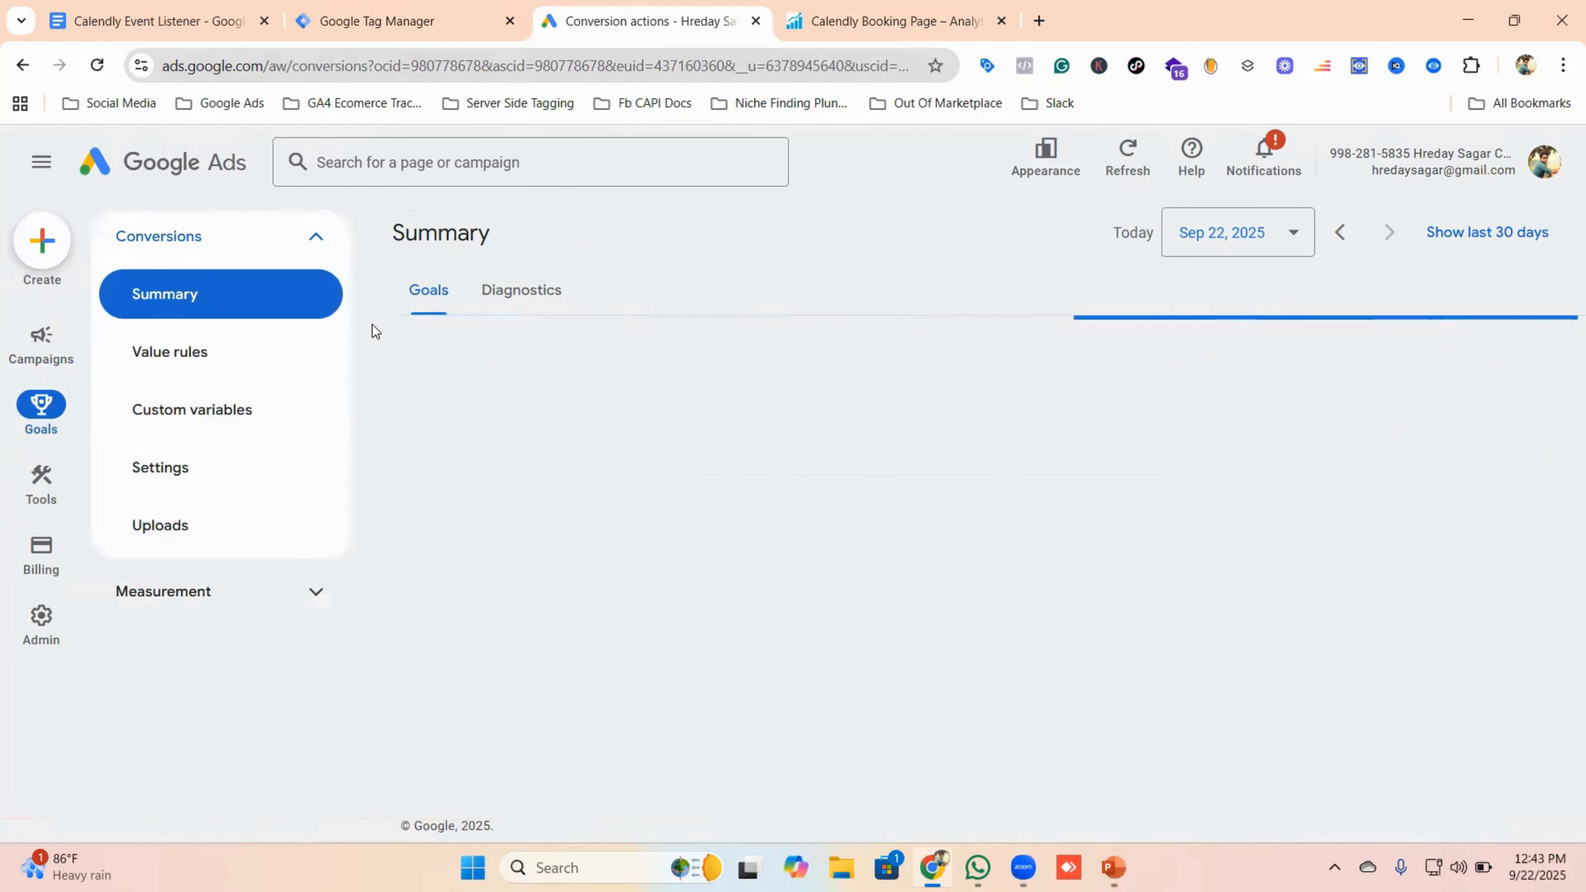
# - Start creating a new conversion action from the list of all goals
pyautogui.scroll(-5, 1049, 592)
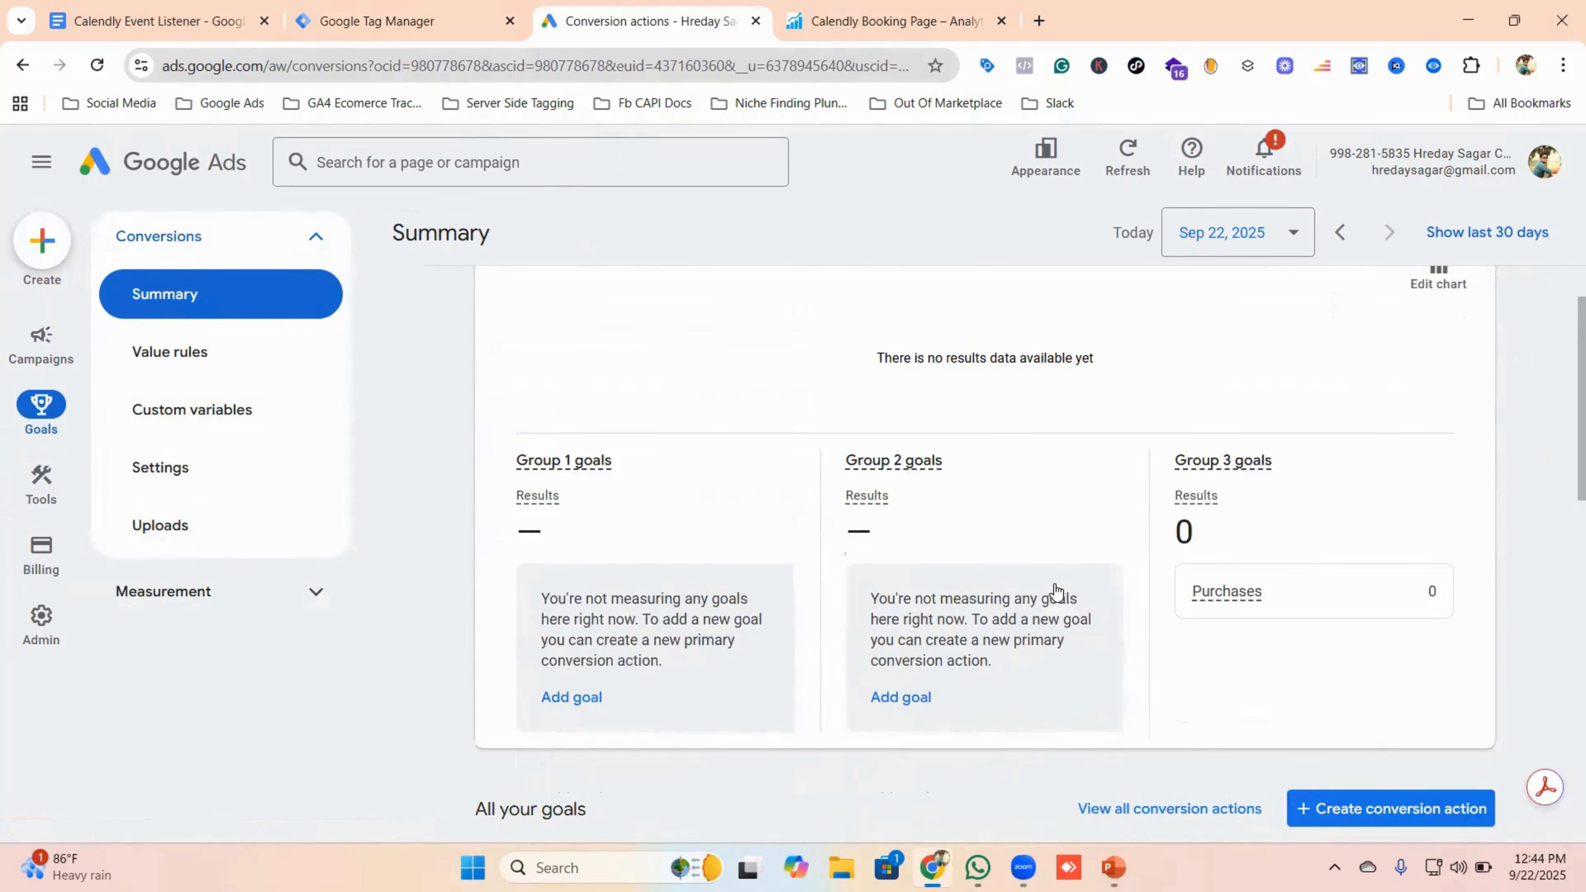
pyautogui.scroll(-2, 1054, 590)
pyautogui.click(1355, 703)
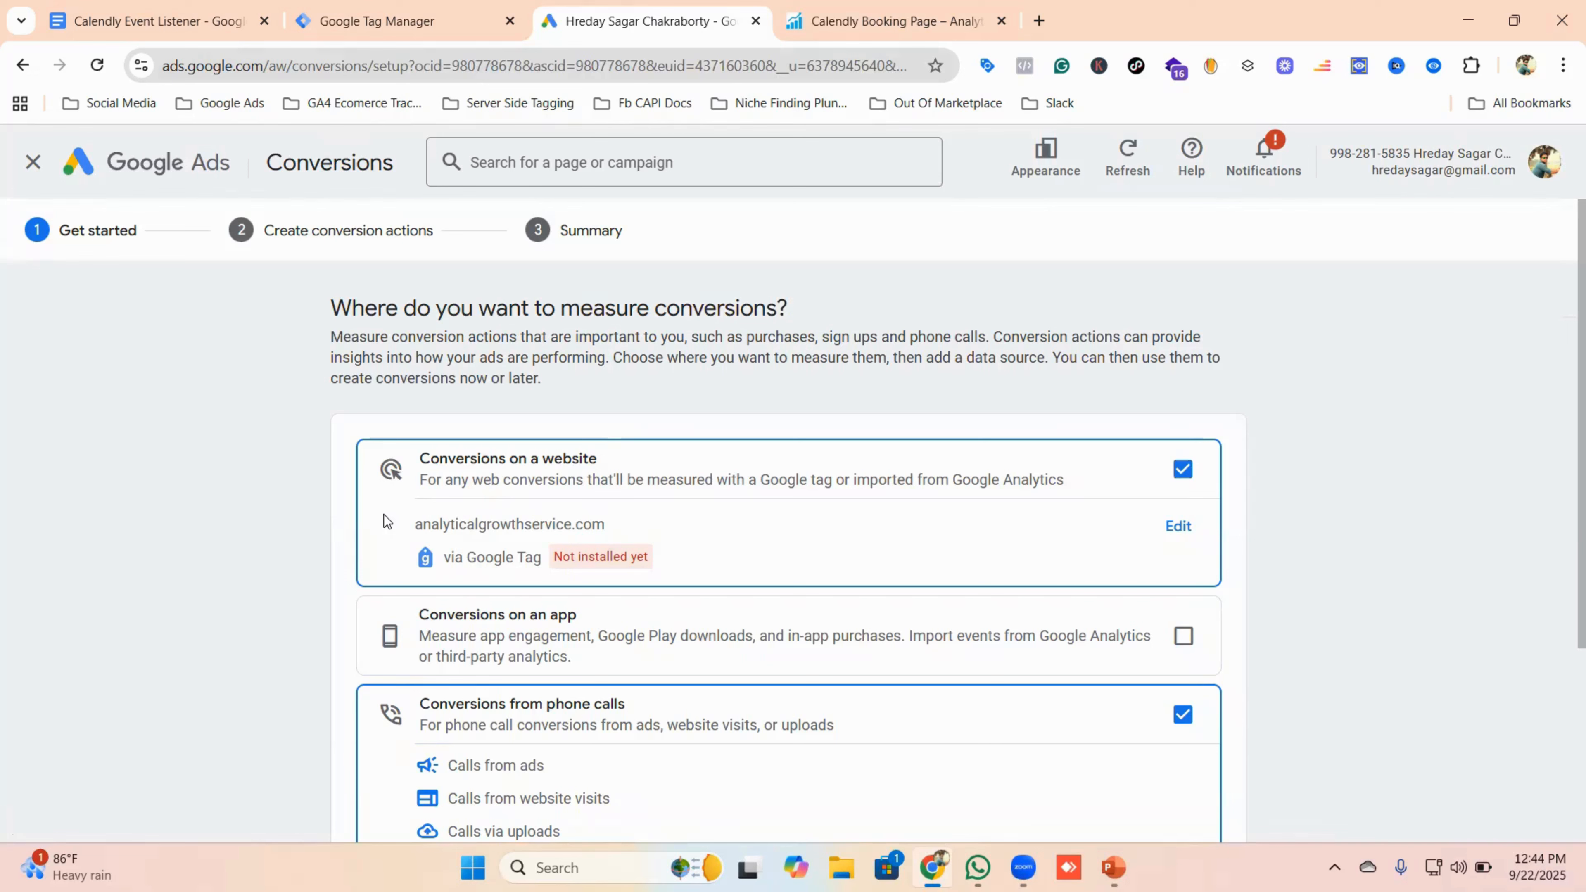
# - Scan analyticalgrowthservice.com and confirm the Google tag installed on the site as the data source for website conversions
pyautogui.click(1178, 526)
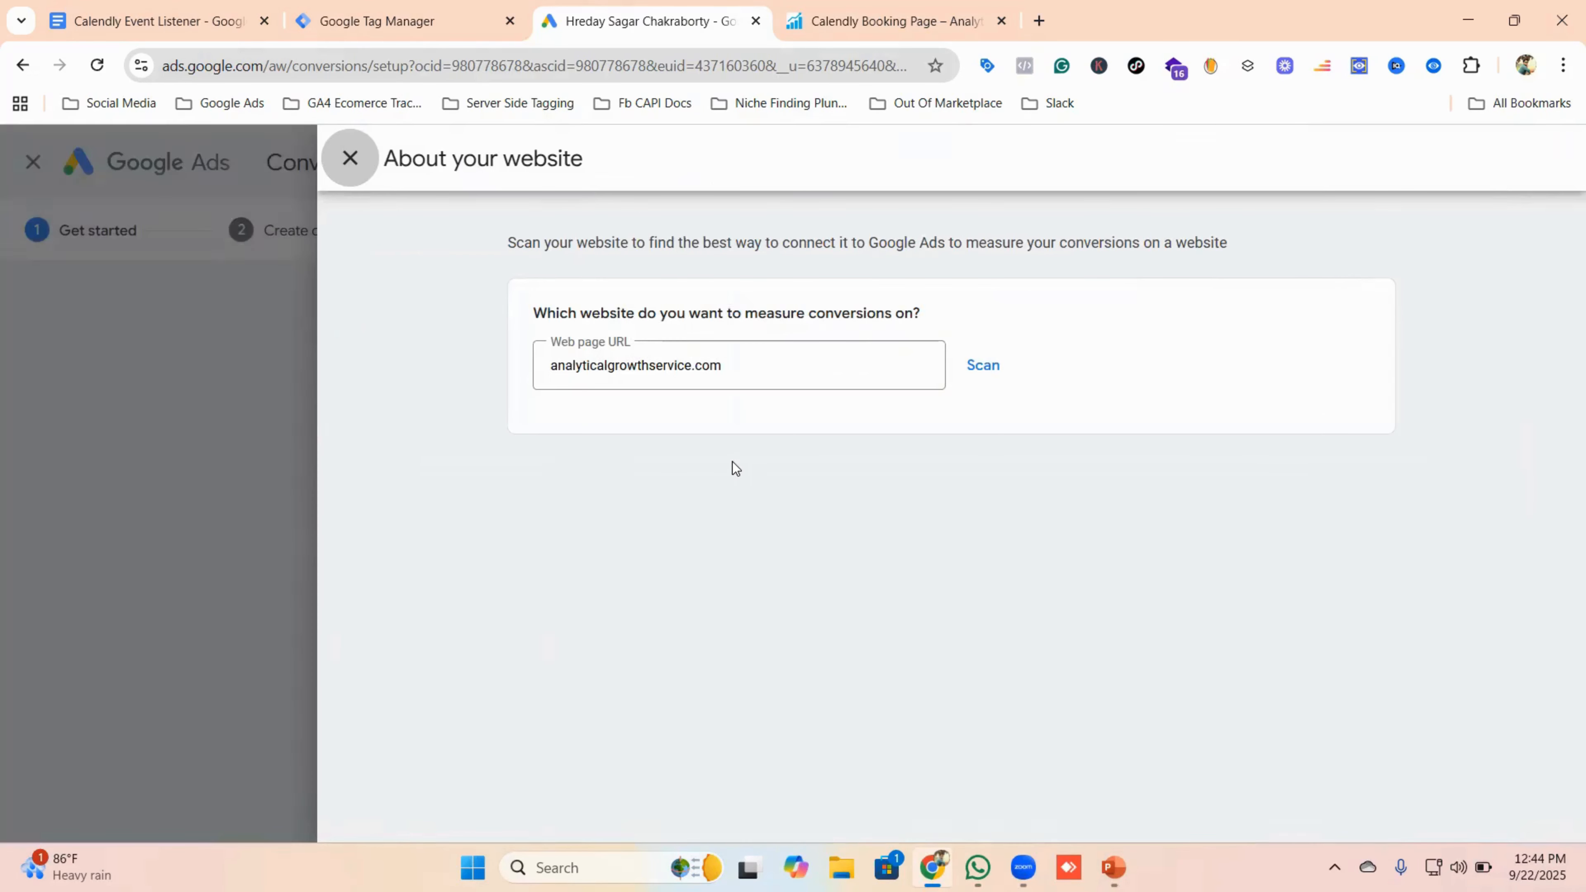
pyautogui.press('Tab')
pyautogui.press('Return')
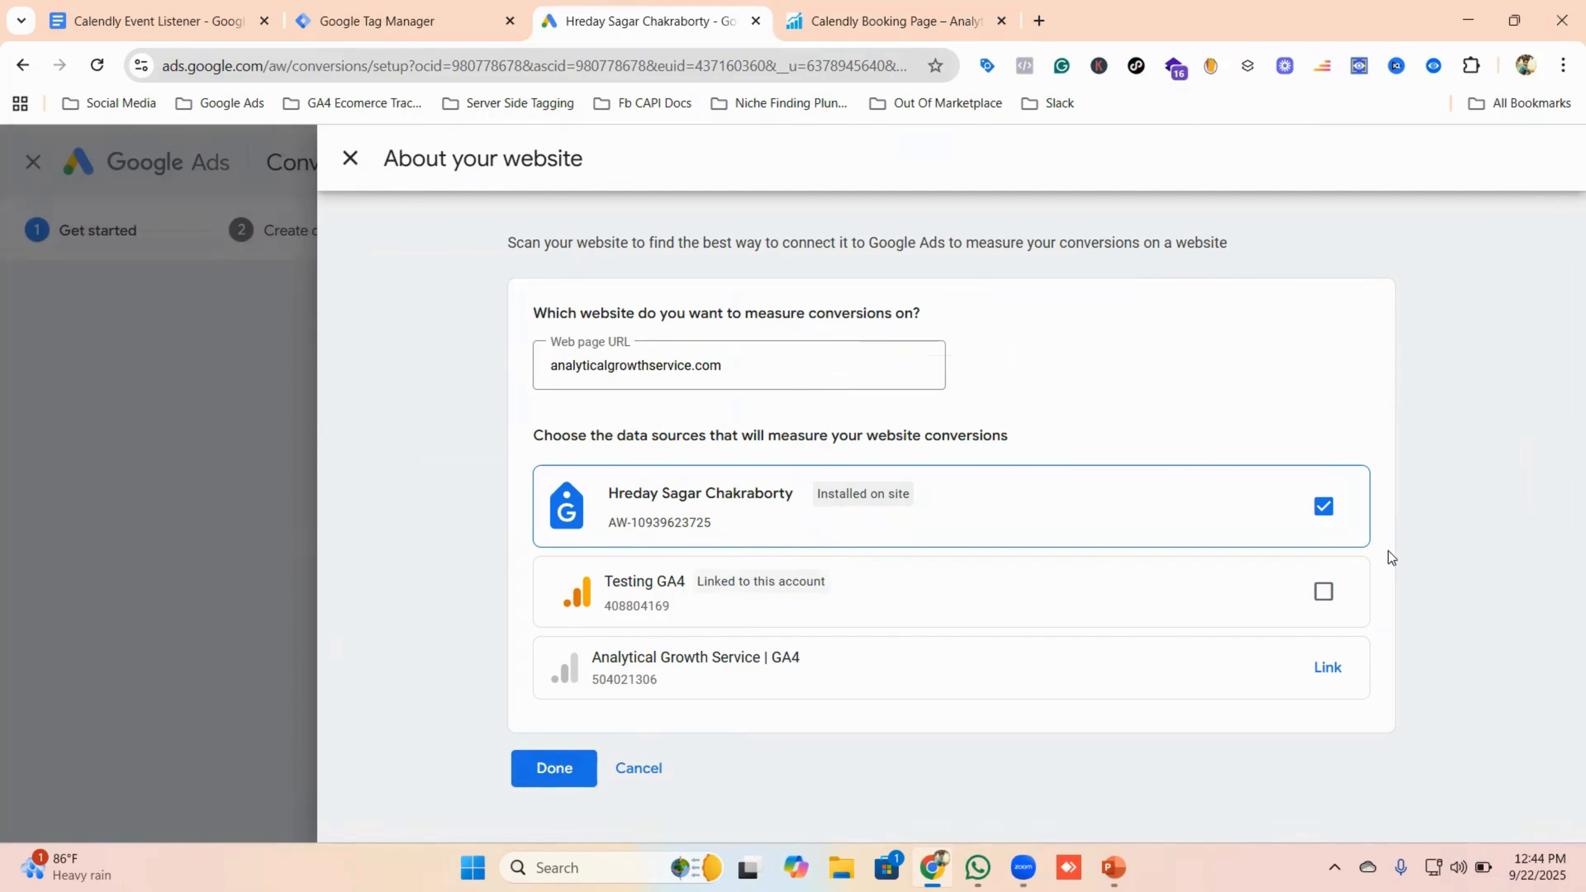
pyautogui.click(554, 769)
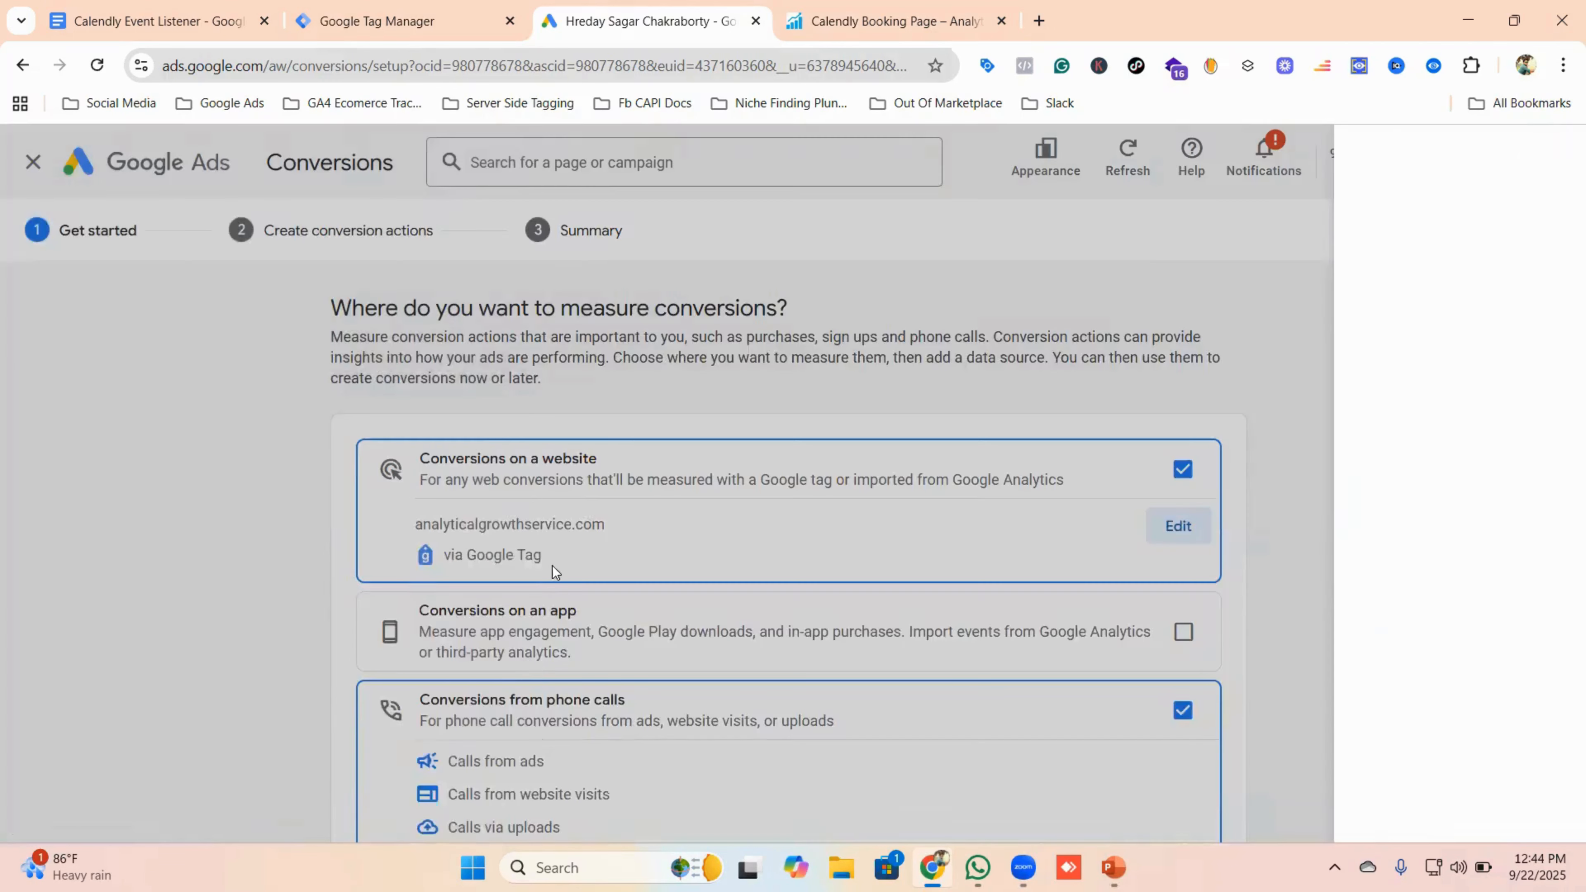
# - Exclude conversions from phone calls, keep only conversions on a website, and save to continue
pyautogui.scroll(-2, 561, 559)
pyautogui.click(1183, 607)
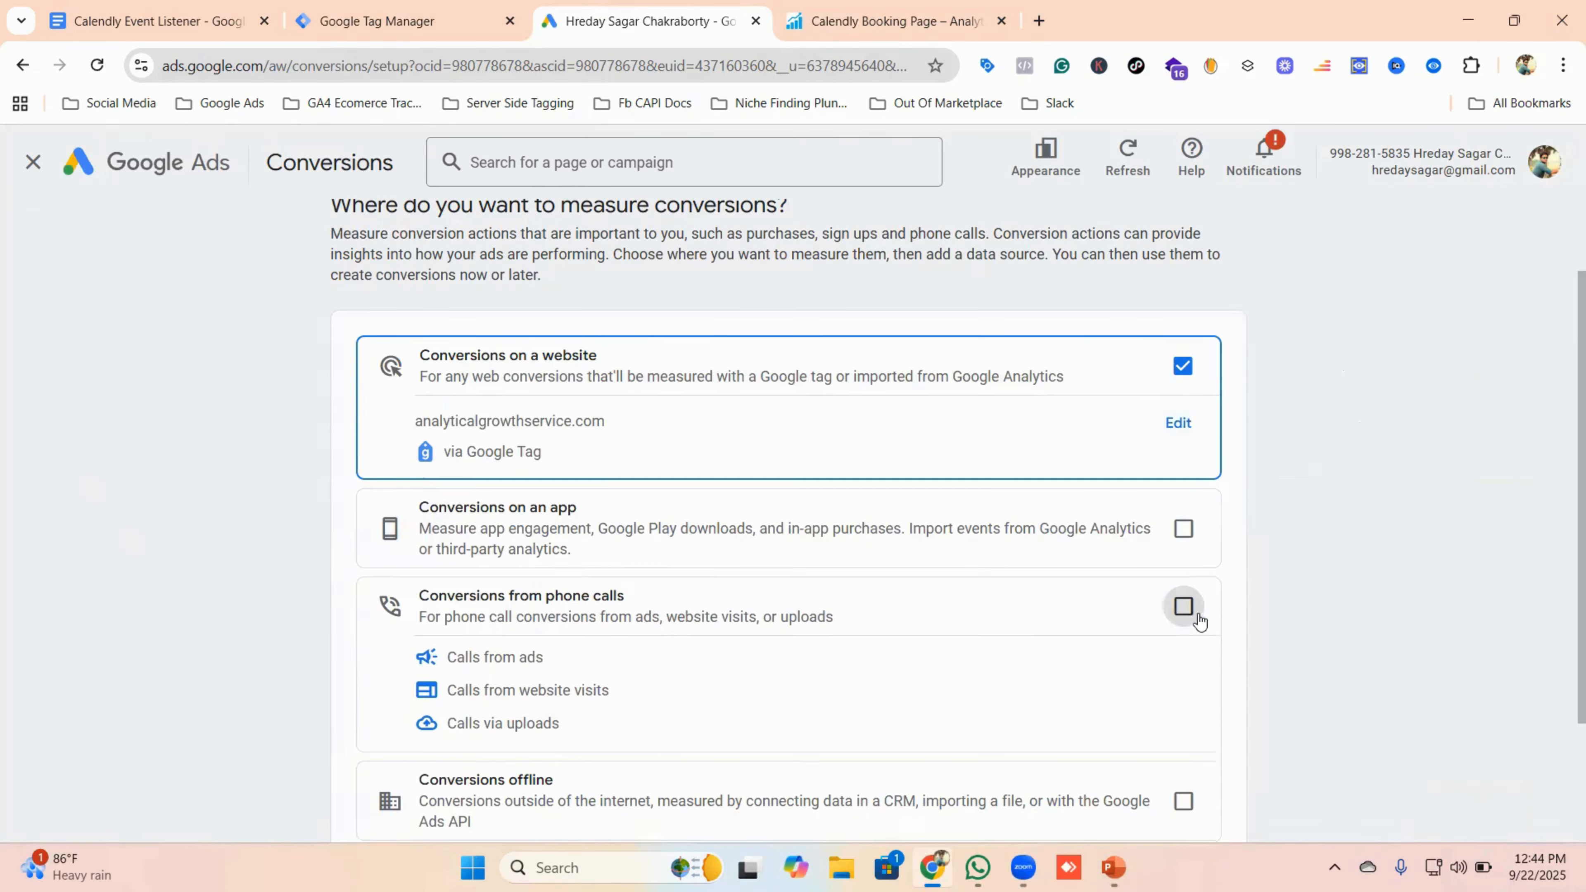
pyautogui.scroll(2, 578, 503)
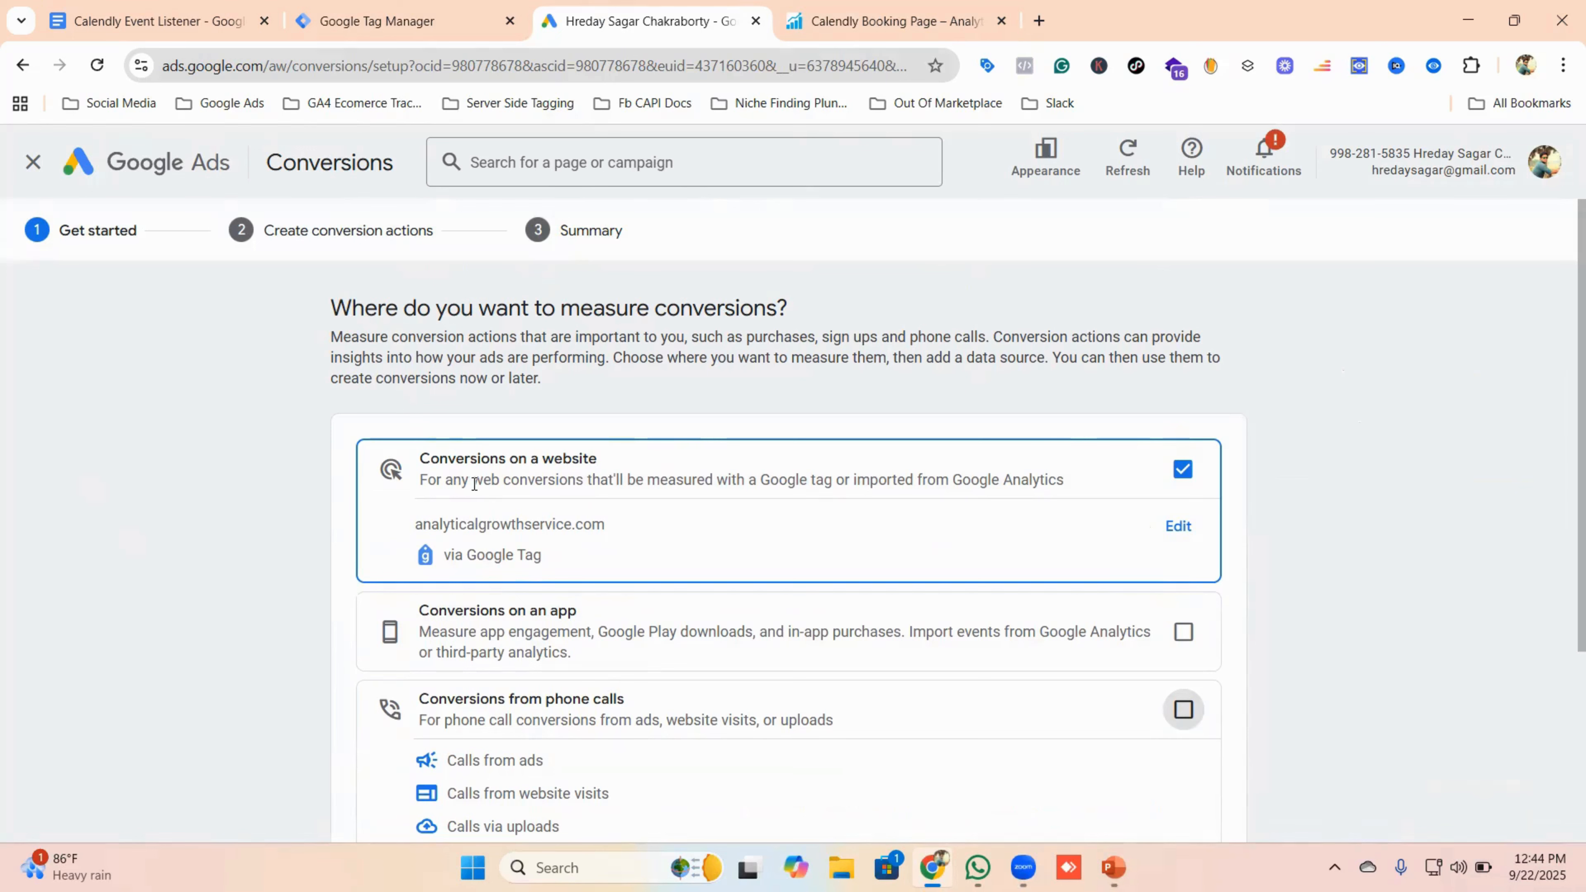
pyautogui.scroll(-4, 719, 509)
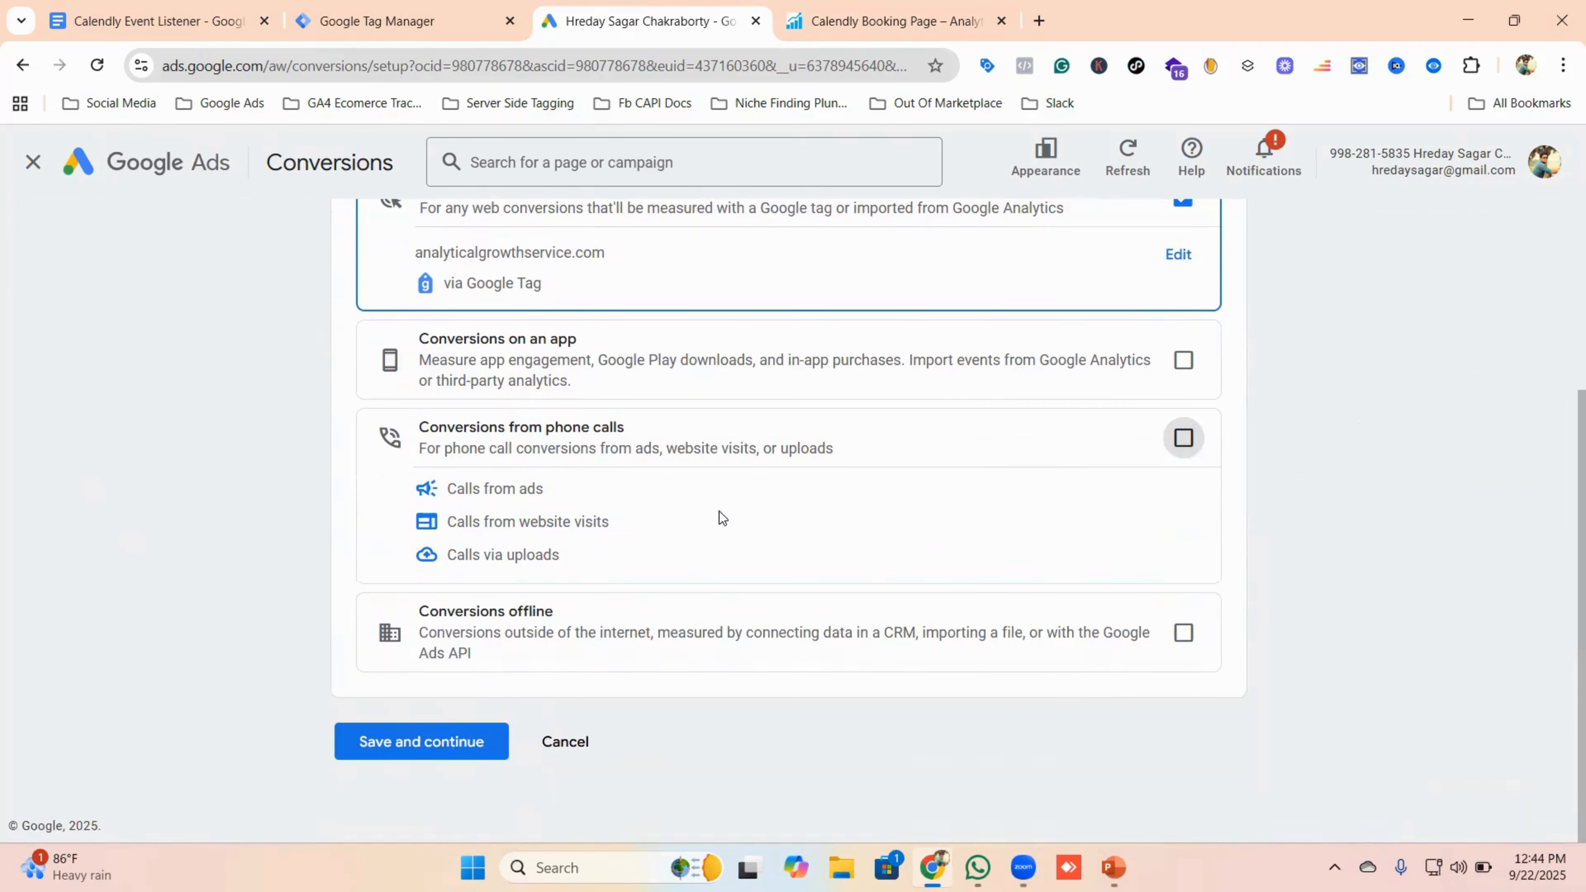
pyautogui.click(441, 738)
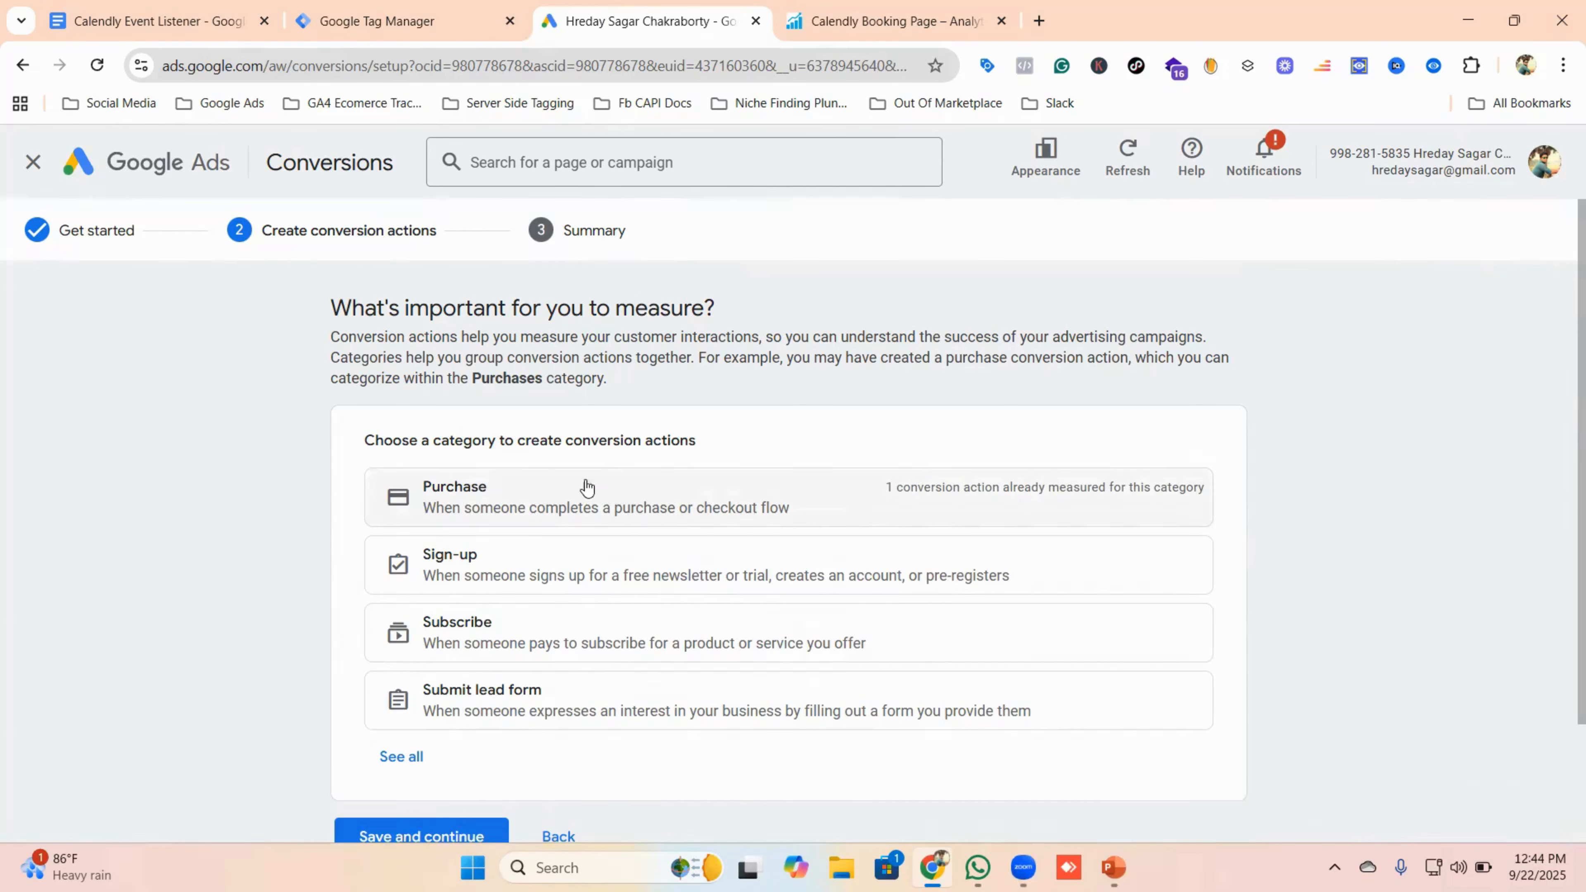
# - Choose the Book appointment category from the full list and set its conversion action up manually using code
pyautogui.scroll(-2, 420, 675)
pyautogui.click(406, 654)
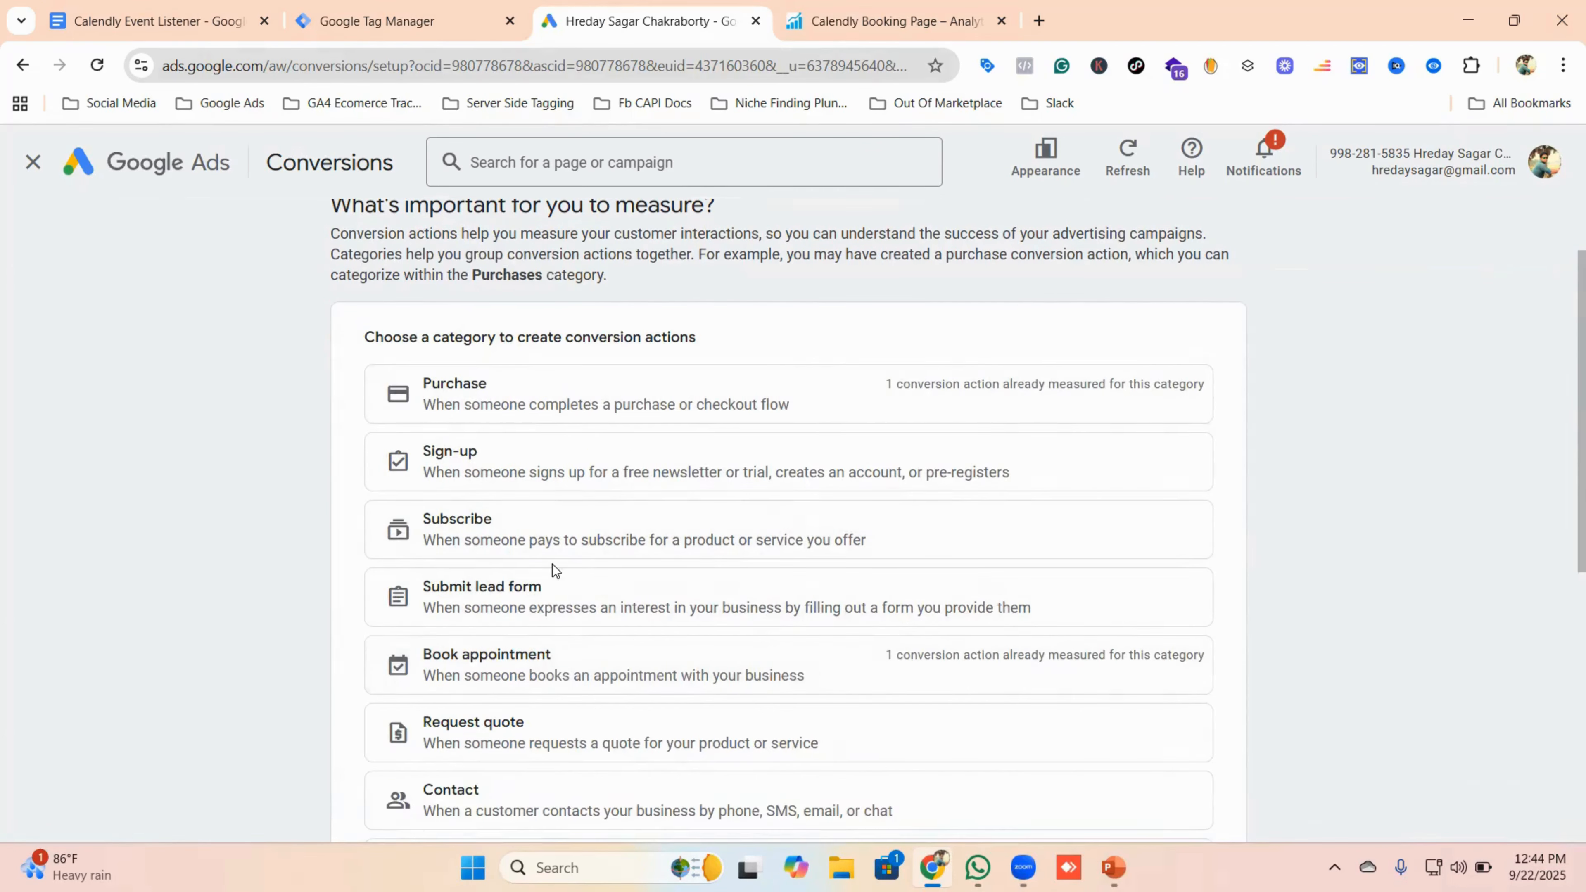
pyautogui.scroll(-2, 499, 568)
pyautogui.click(478, 569)
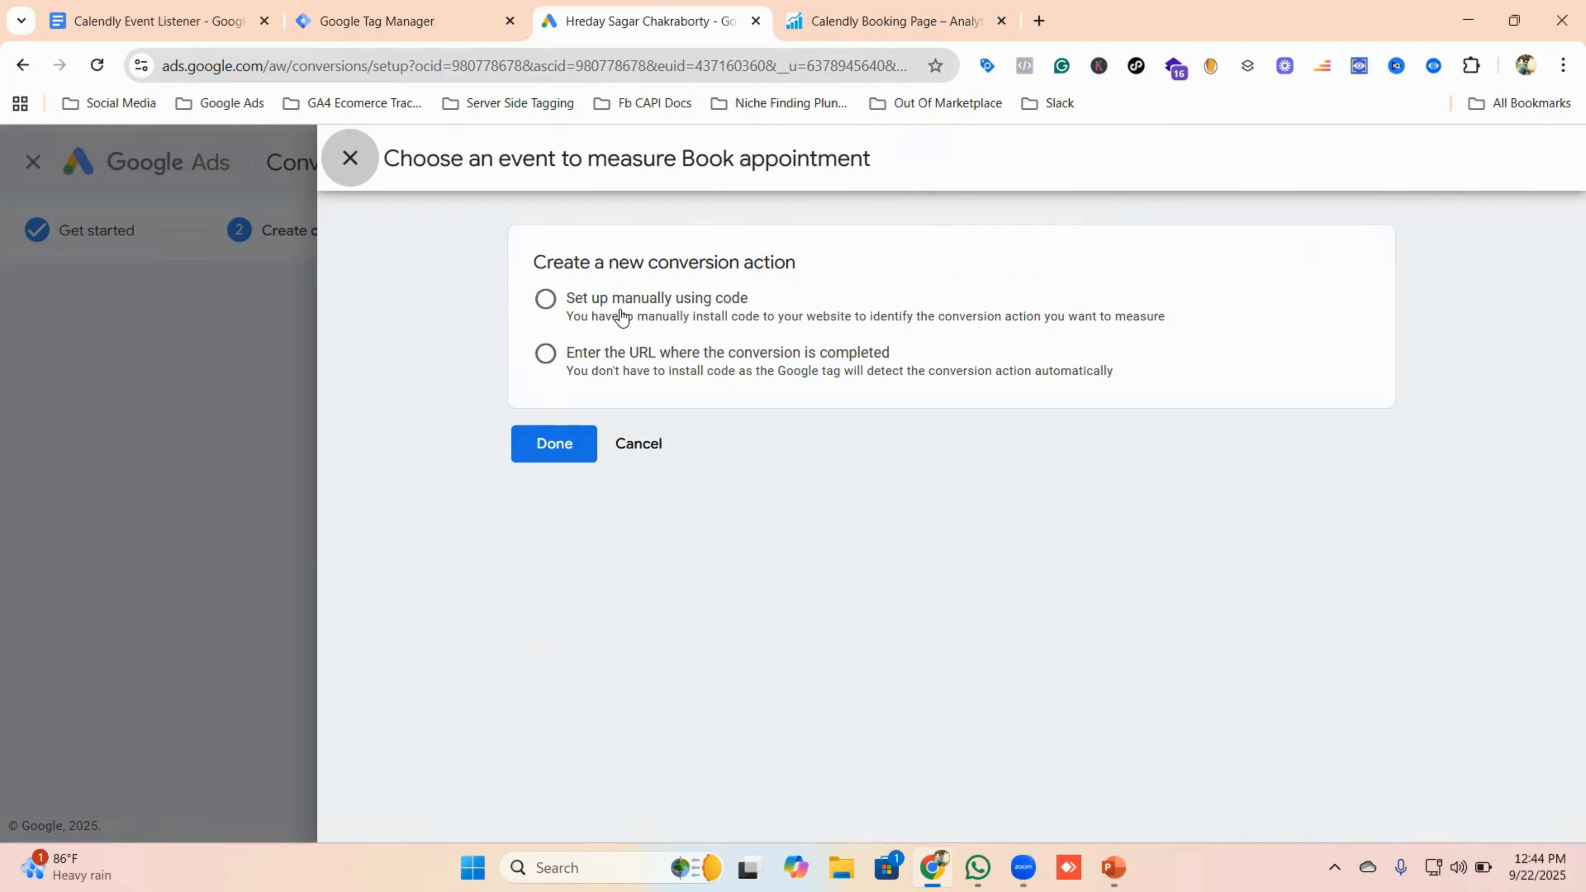
pyautogui.click(697, 314)
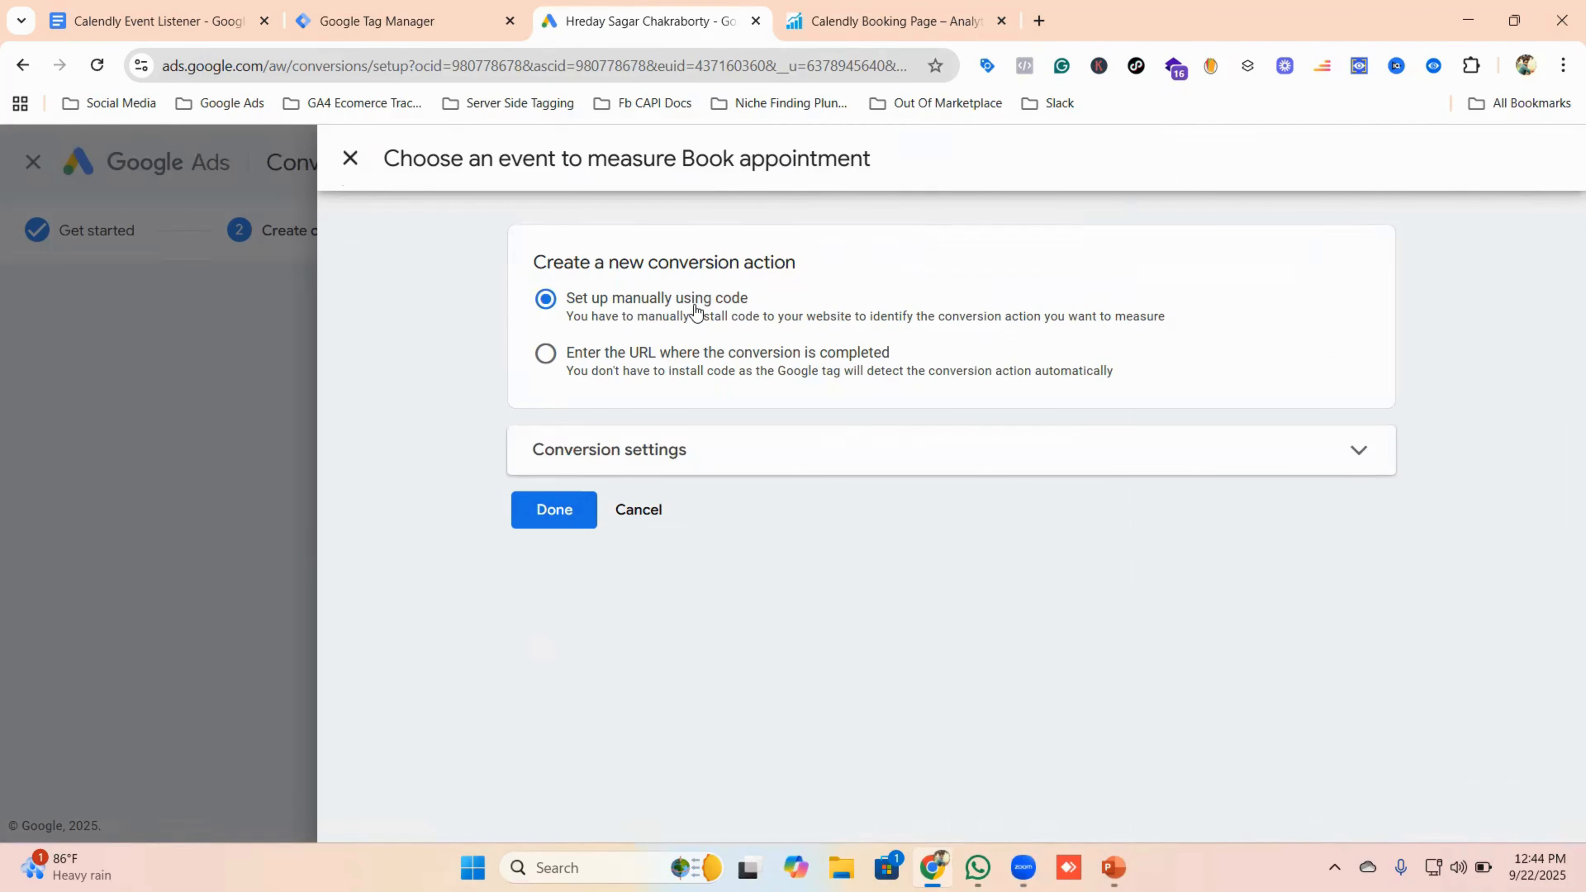
# - Expand the conversion settings and rename the conversion to "Calendly Booking Appointment"
pyautogui.click(662, 451)
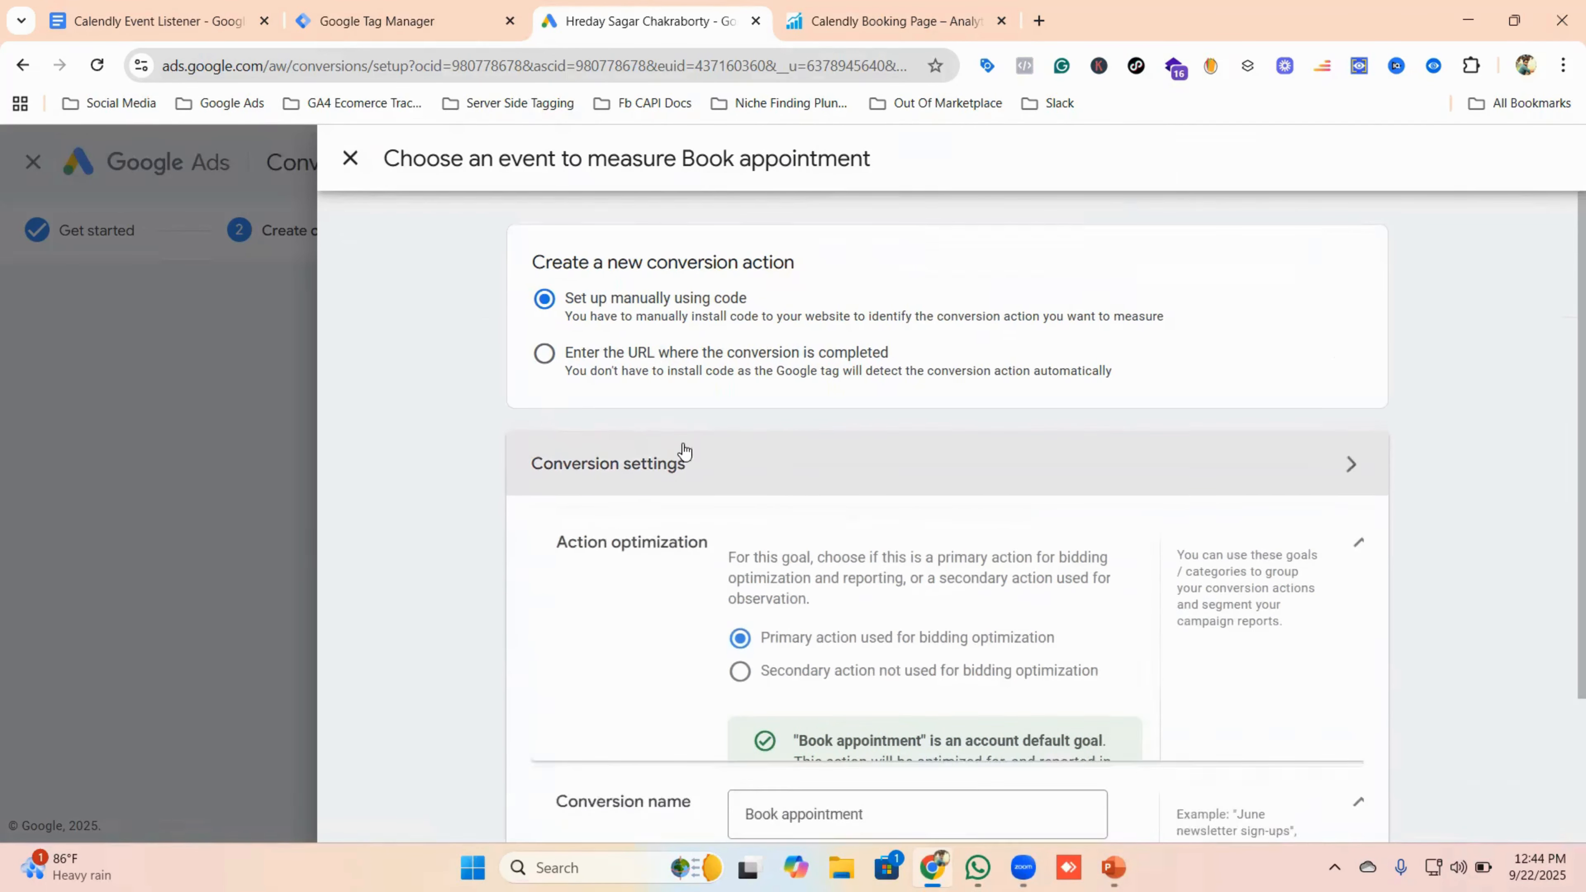
pyautogui.scroll(-2, 939, 597)
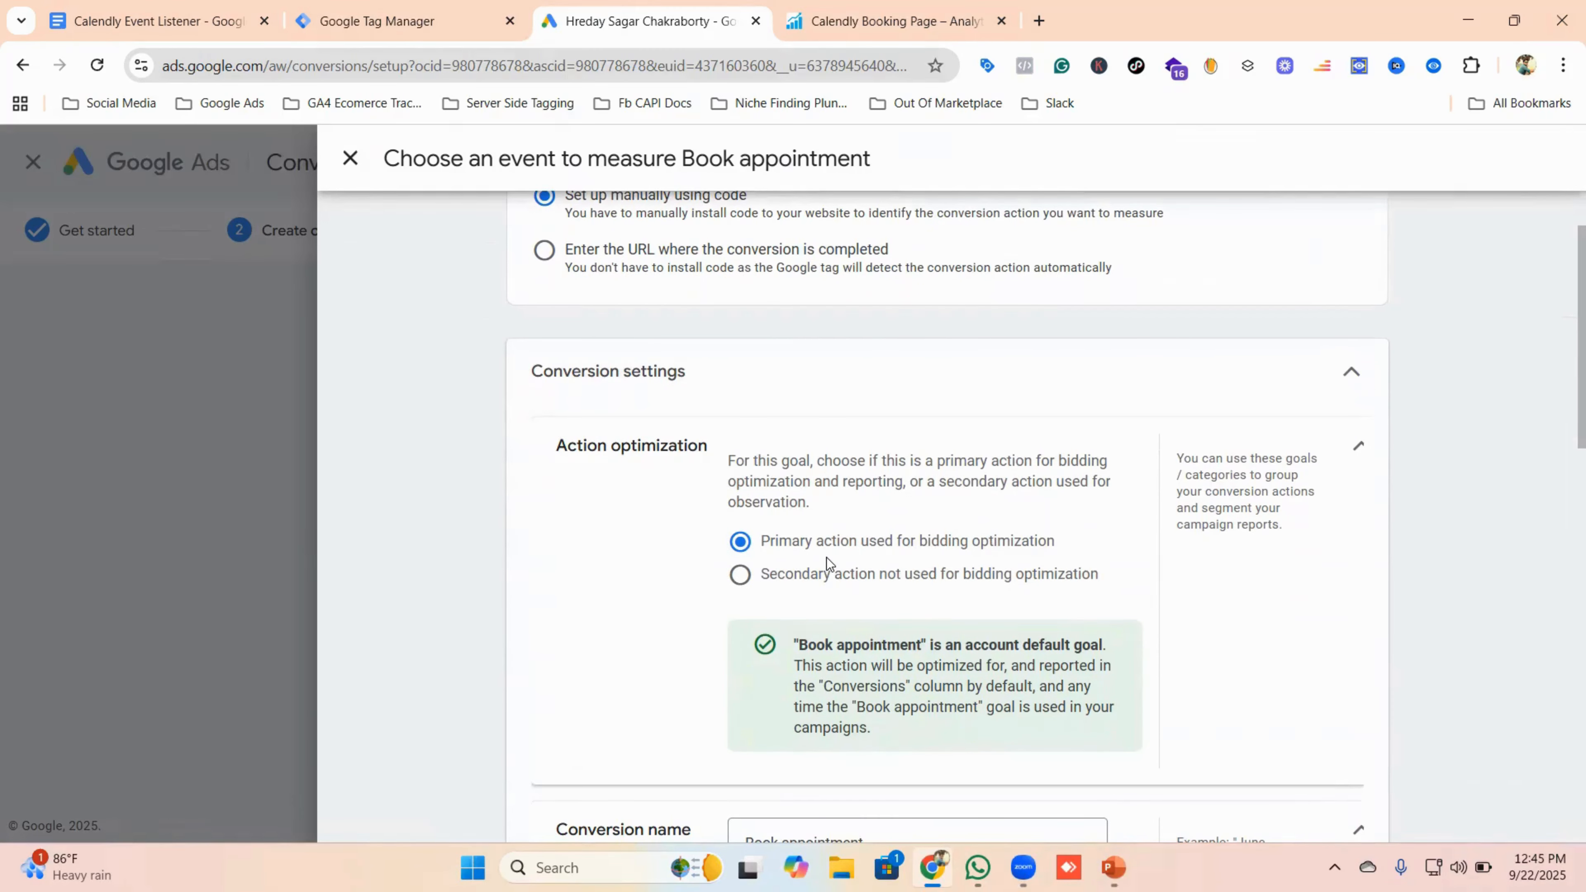
pyautogui.scroll(-5, 866, 549)
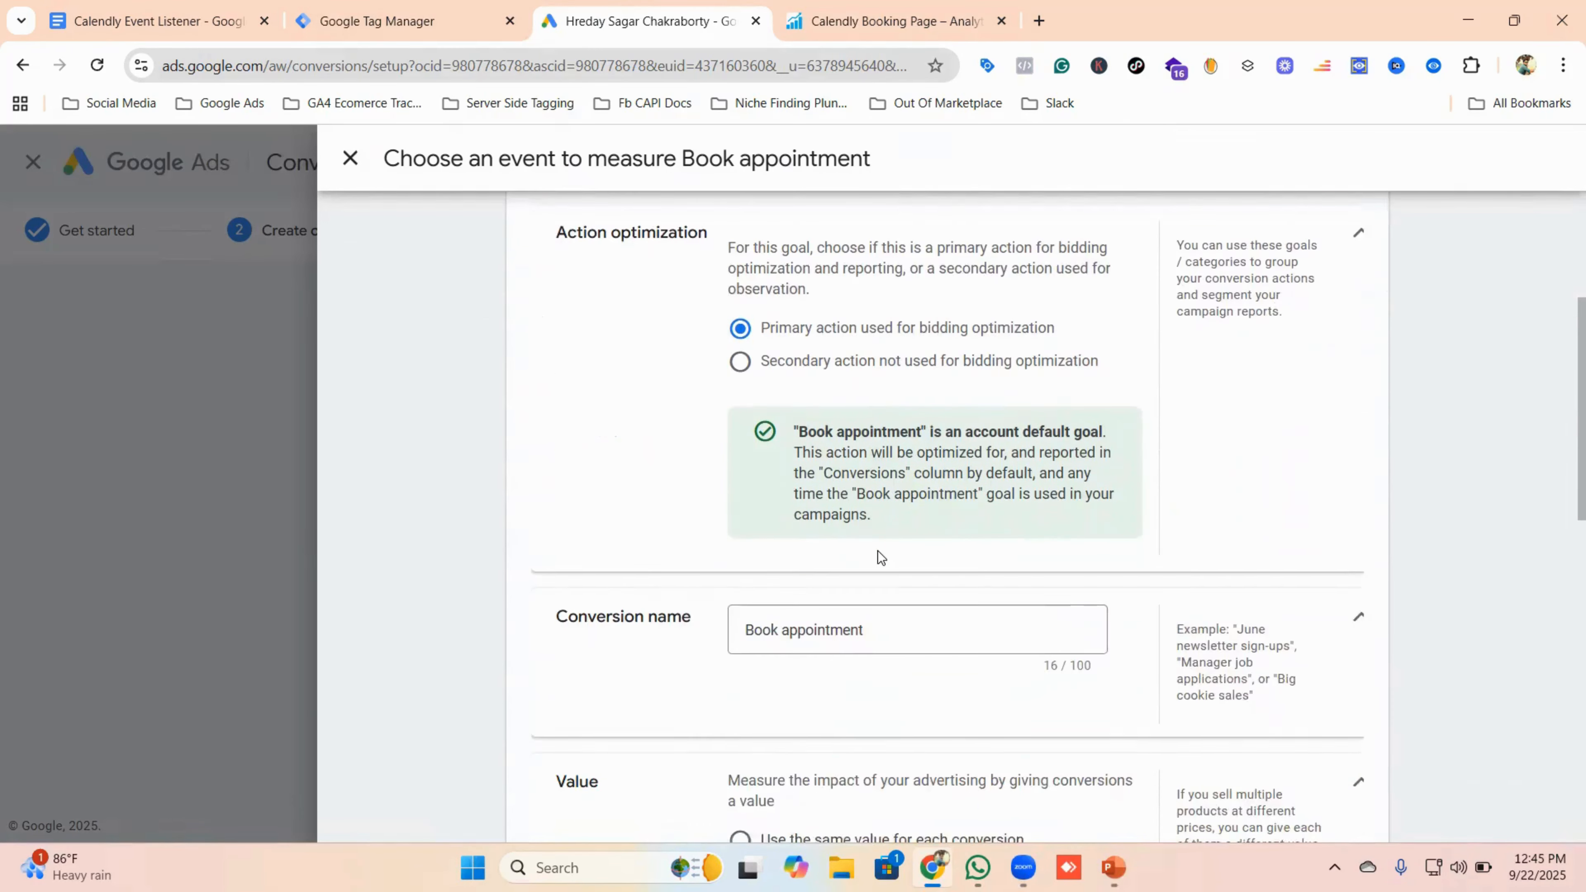
pyautogui.click(877, 533)
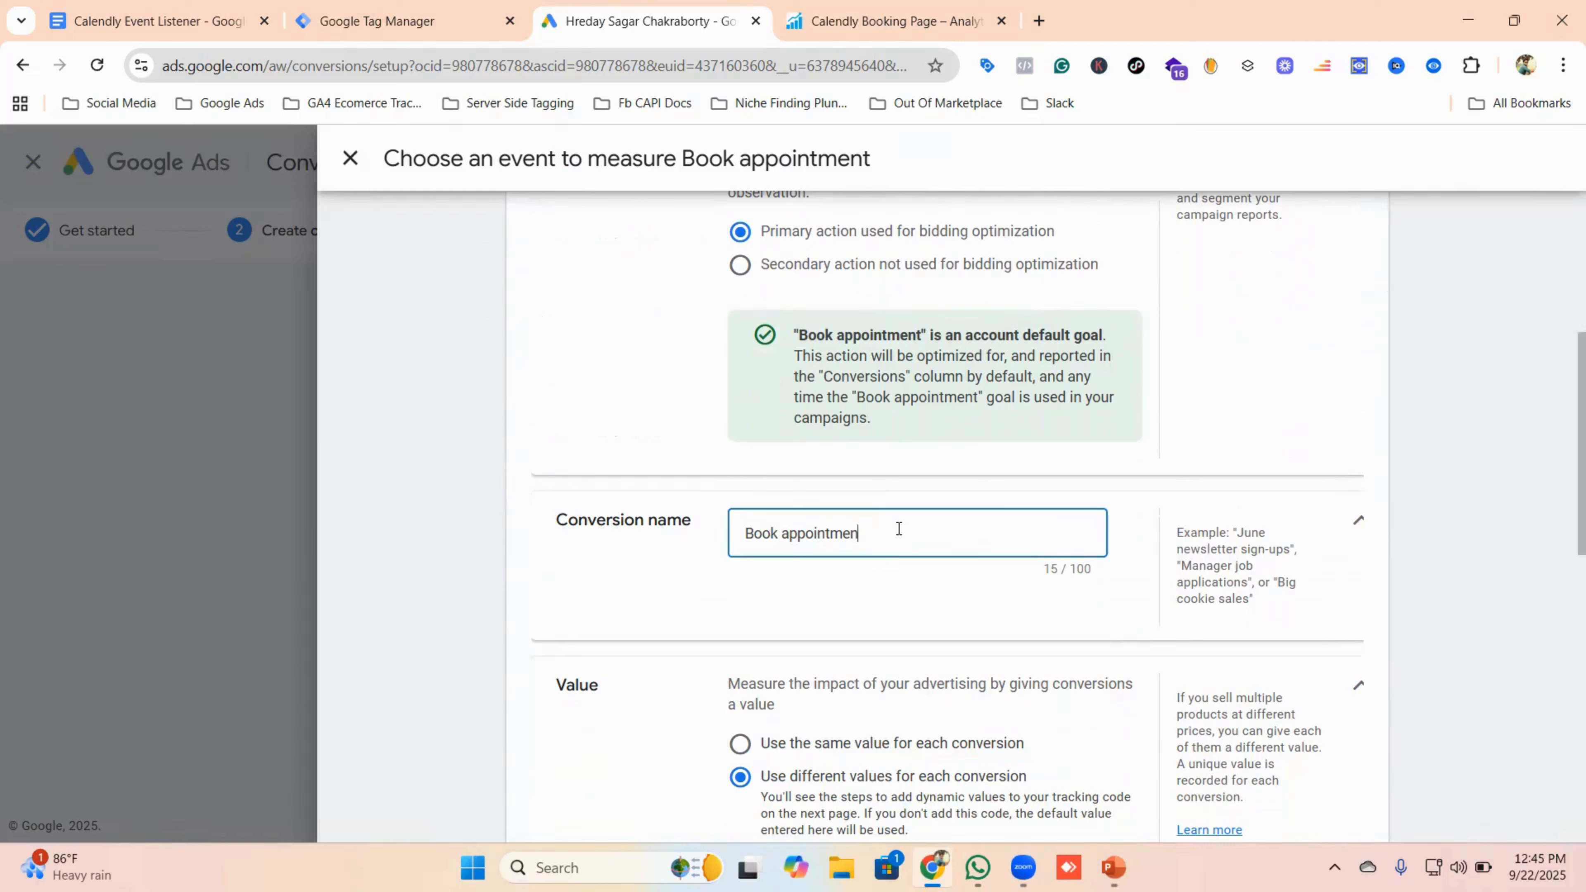
pyautogui.press('BackSpace')
pyautogui.press('BackSpace')
pyautogui.press('BackSpace')
pyautogui.press('BackSpace')
pyautogui.press('BackSpace')
pyautogui.press('BackSpace')
pyautogui.press('BackSpace')
pyautogui.press('BackSpace')
pyautogui.press('BackSpace')
pyautogui.press('BackSpace')
pyautogui.press('BackSpace')
pyautogui.press('BackSpace')
pyautogui.press('BackSpace')
pyautogui.press('BackSpace')
pyautogui.press('BackSpace')
pyautogui.press('capslock')
pyautogui.write('Cal')
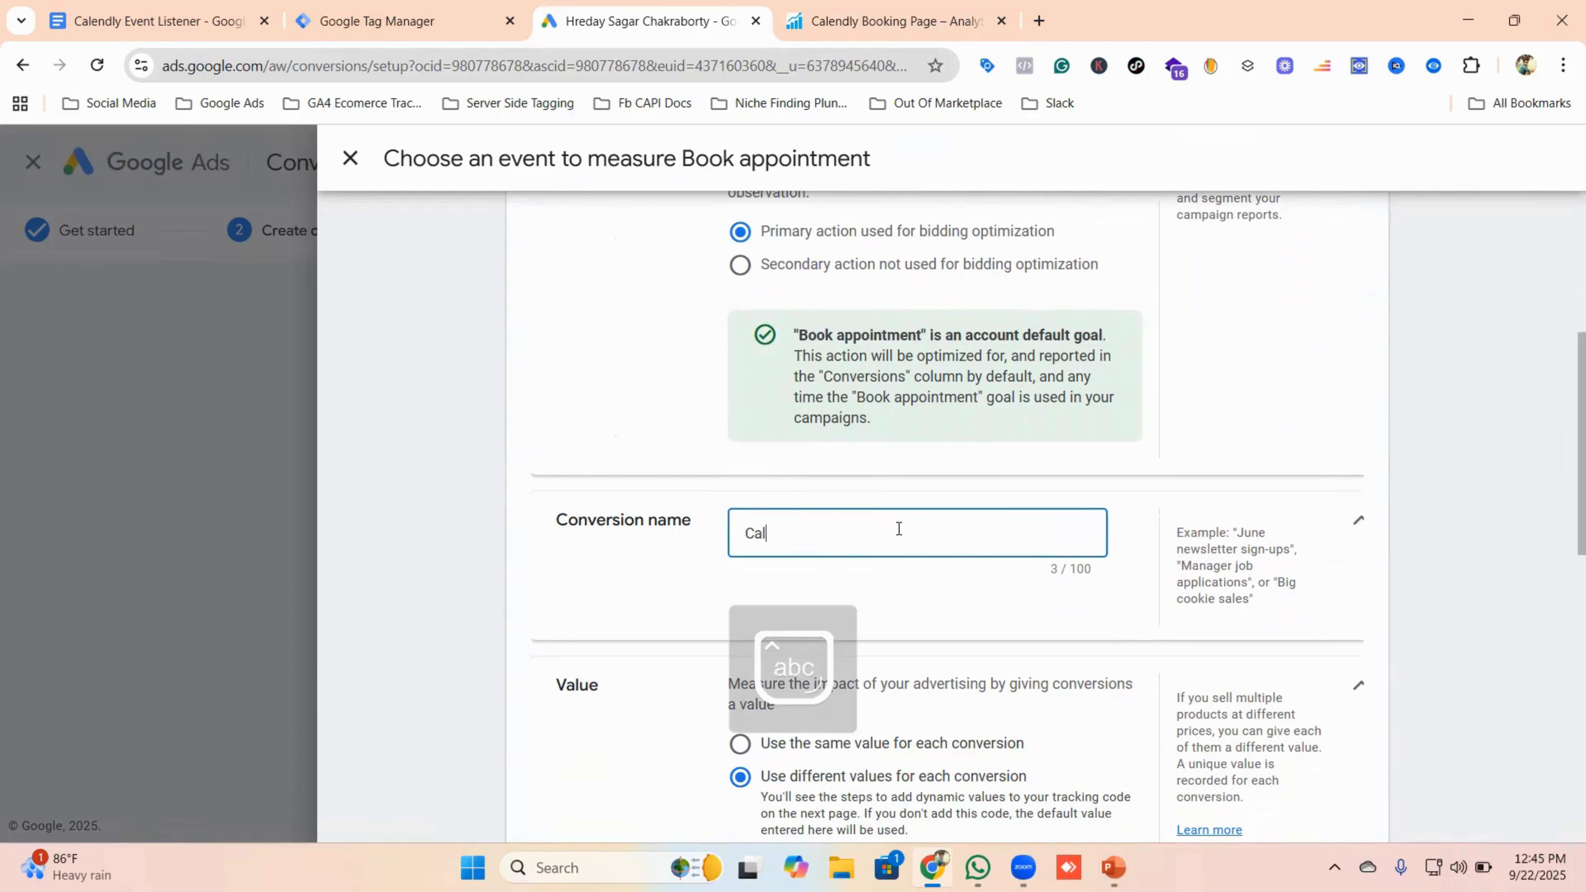
pyautogui.write('endly Booking Appo')
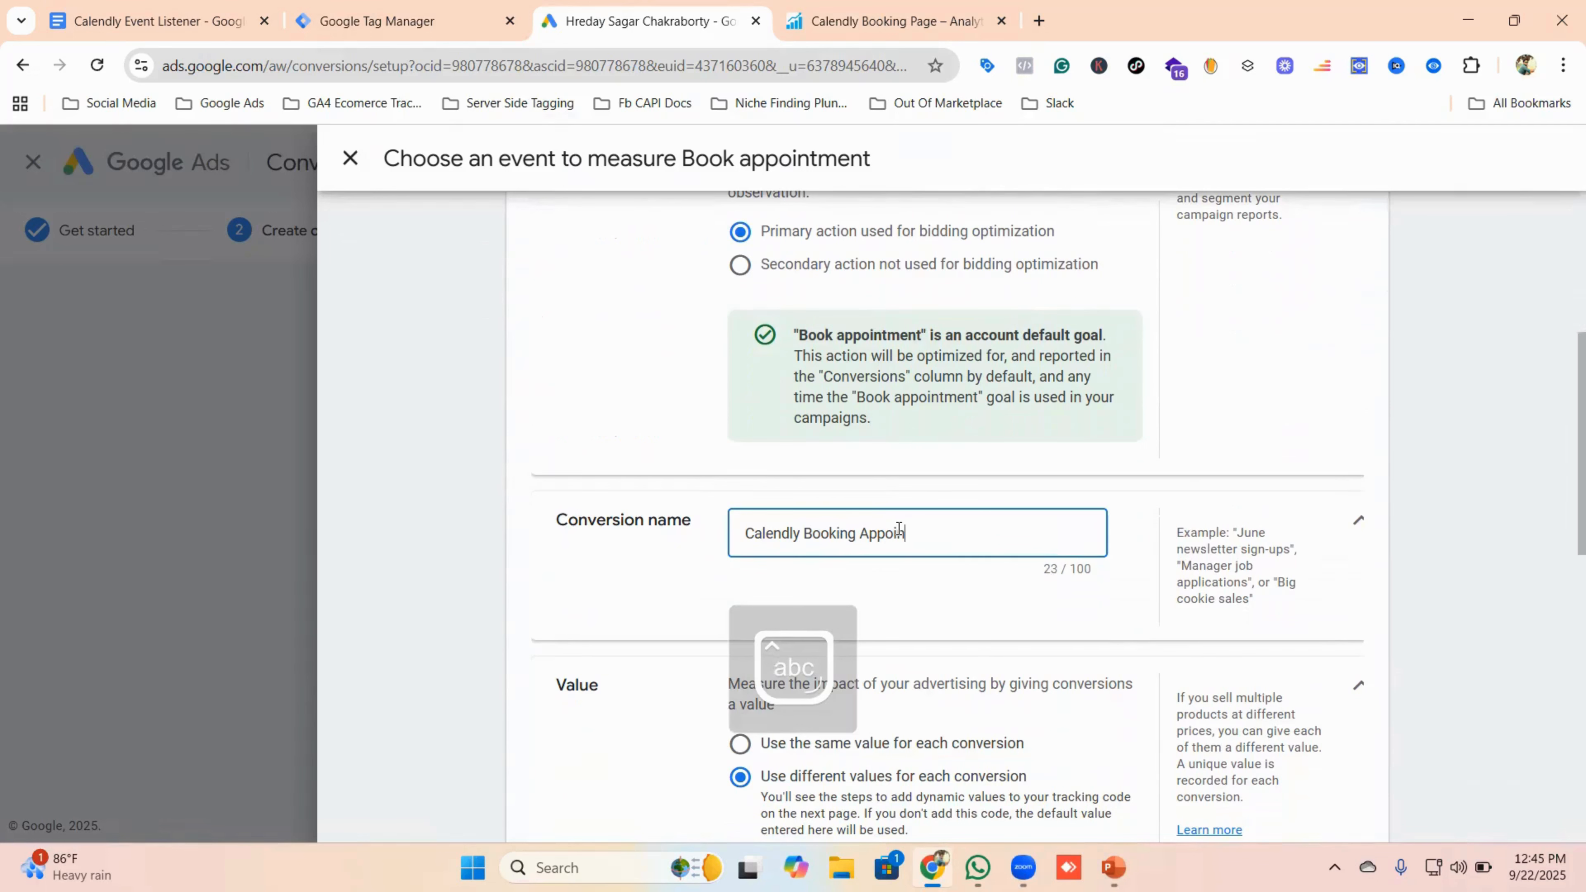
pyautogui.write('intment')
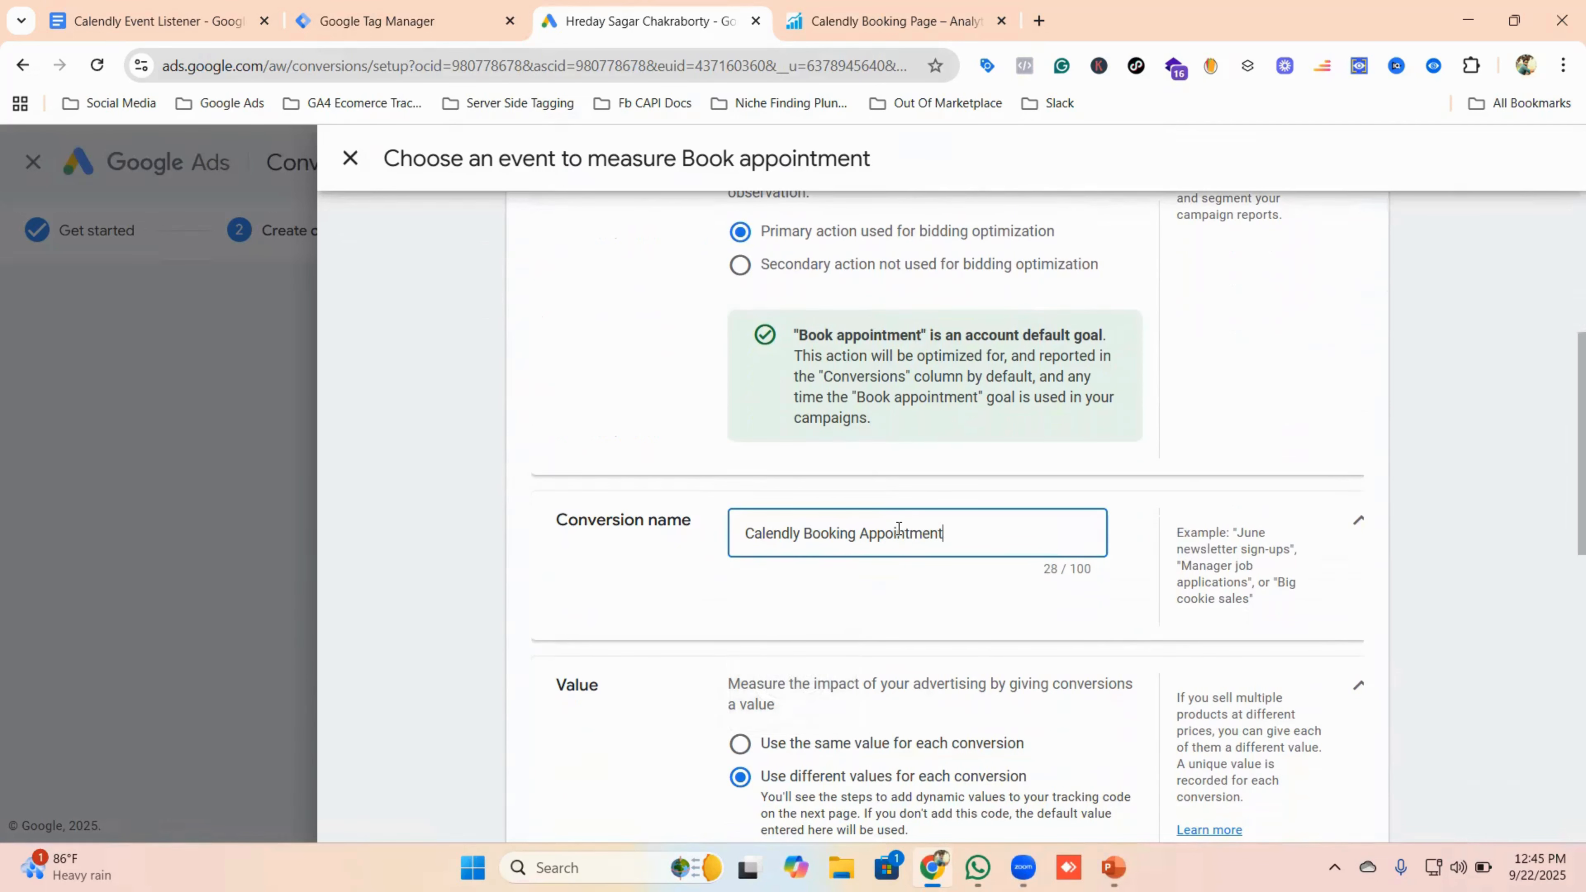
# - Use the same value for each conversion and set it to 100 US dollars
pyautogui.scroll(-3, 931, 549)
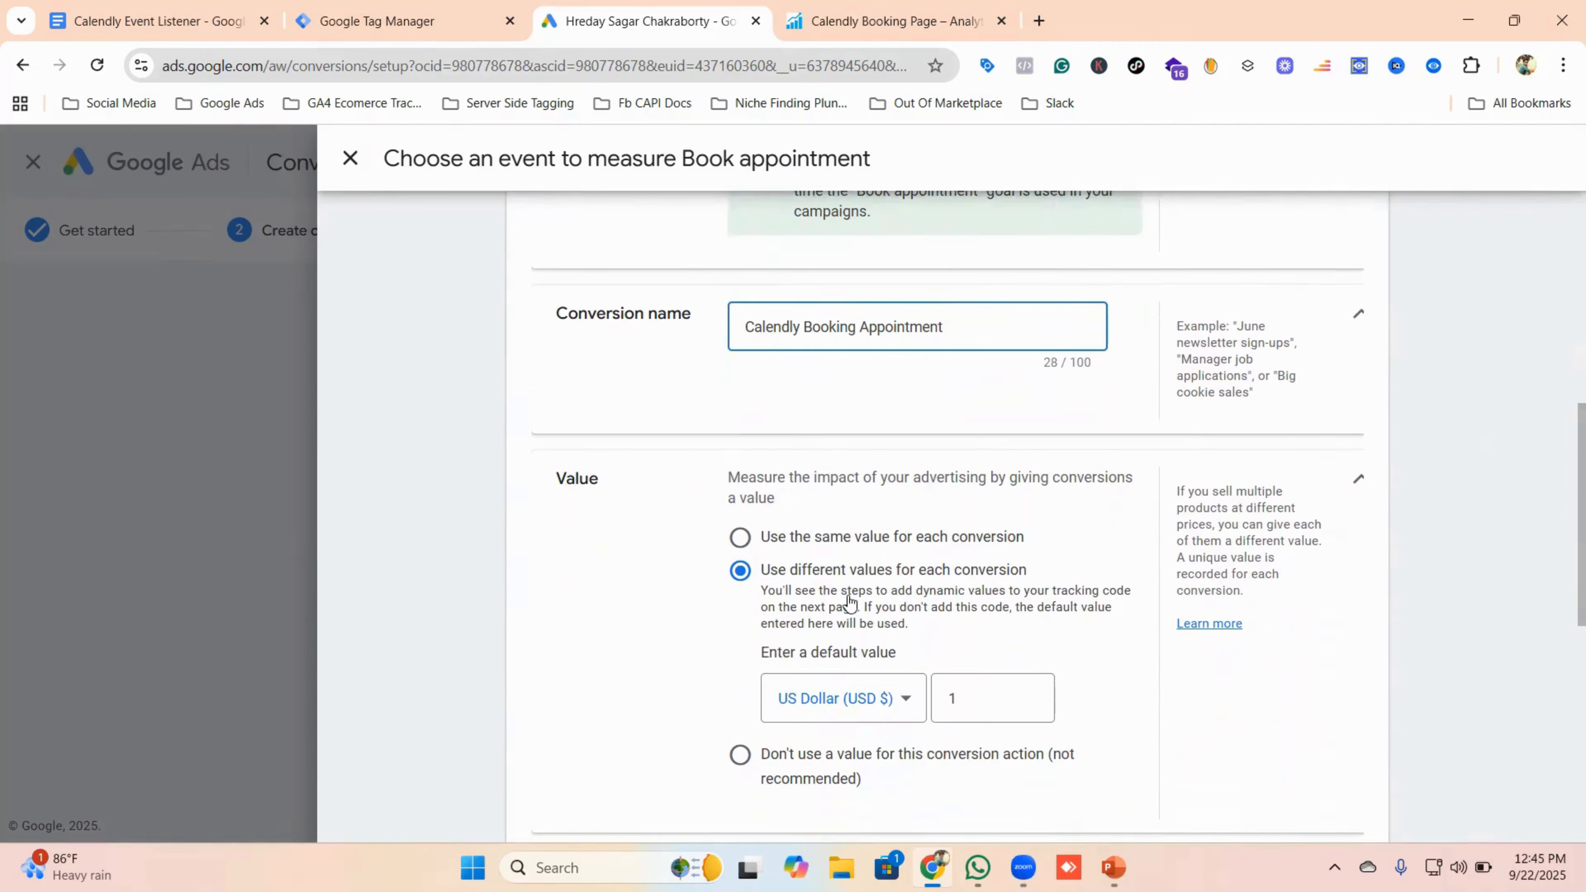
pyautogui.click(751, 546)
pyautogui.click(974, 654)
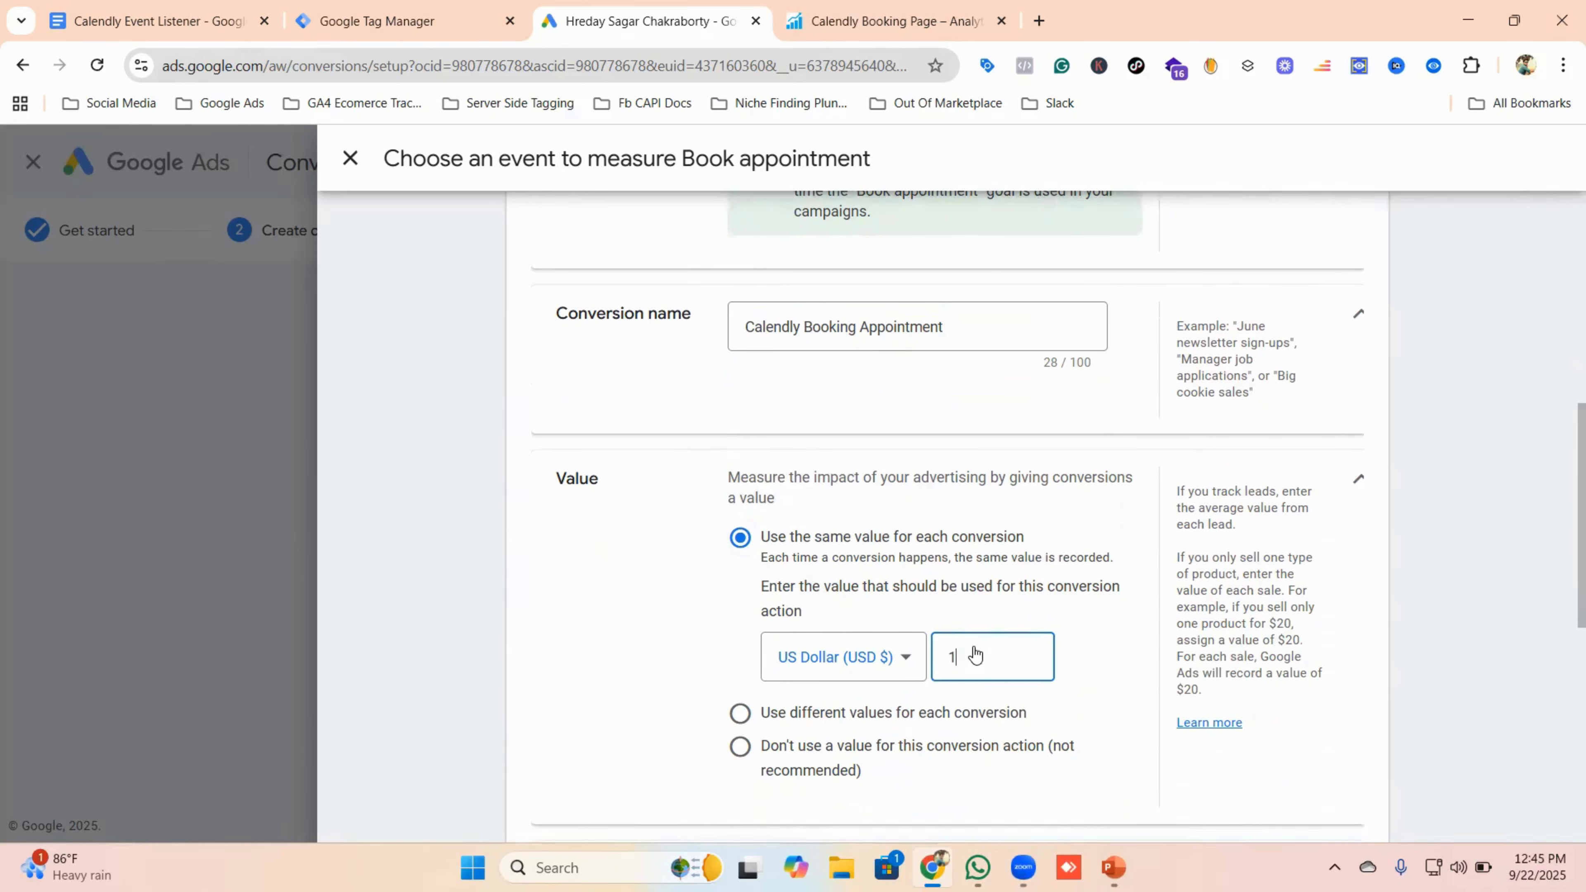
pyautogui.click(1089, 649)
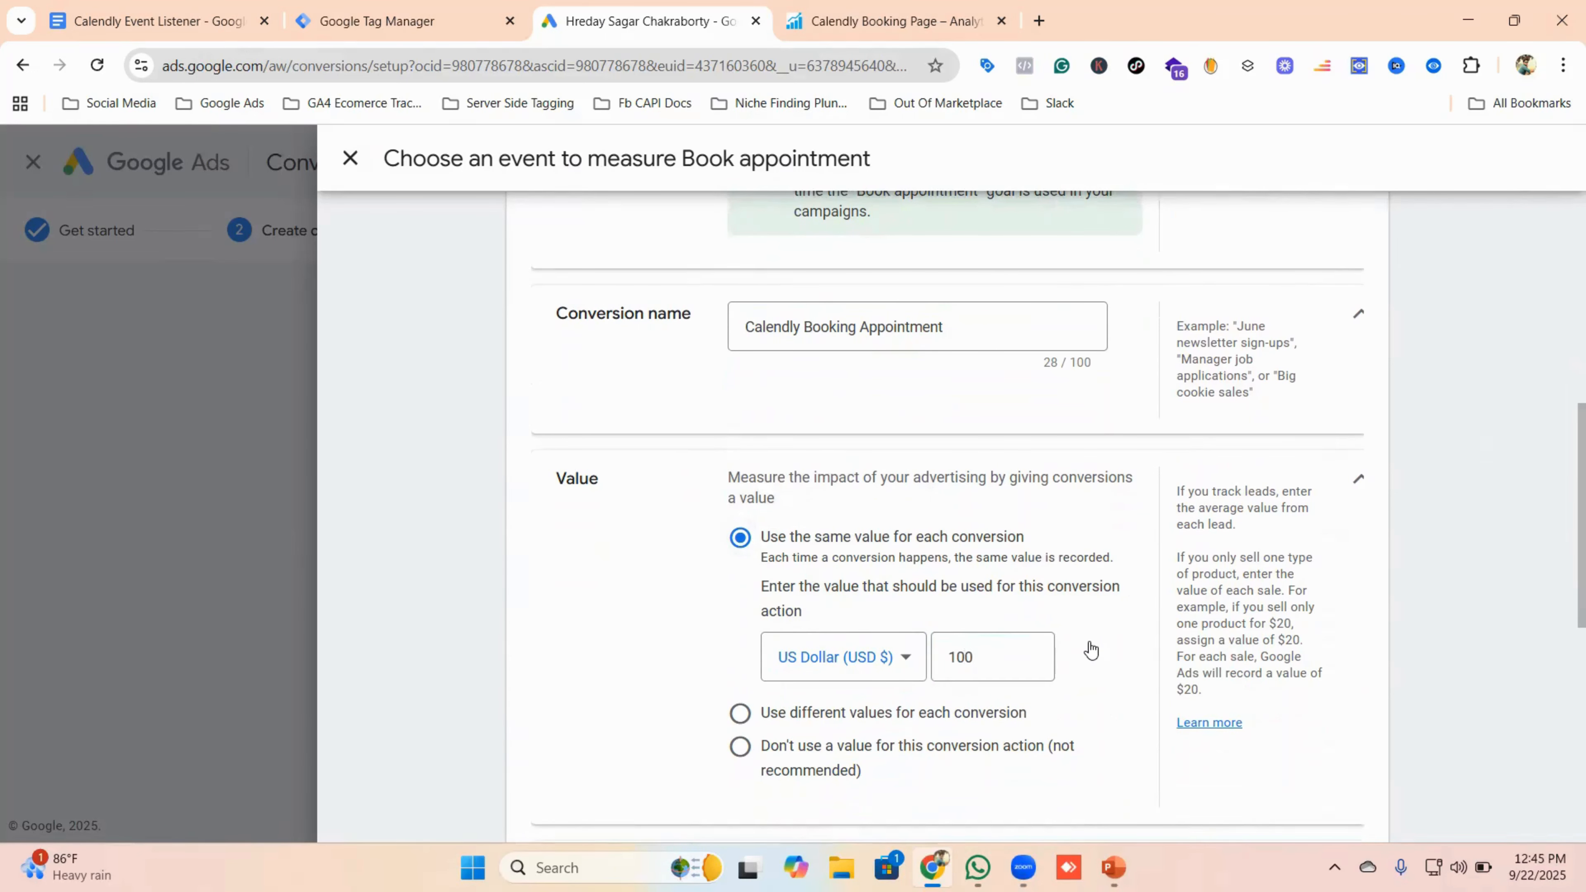
# - Set the conversion count to One per click or interaction
pyautogui.scroll(-2, 1091, 648)
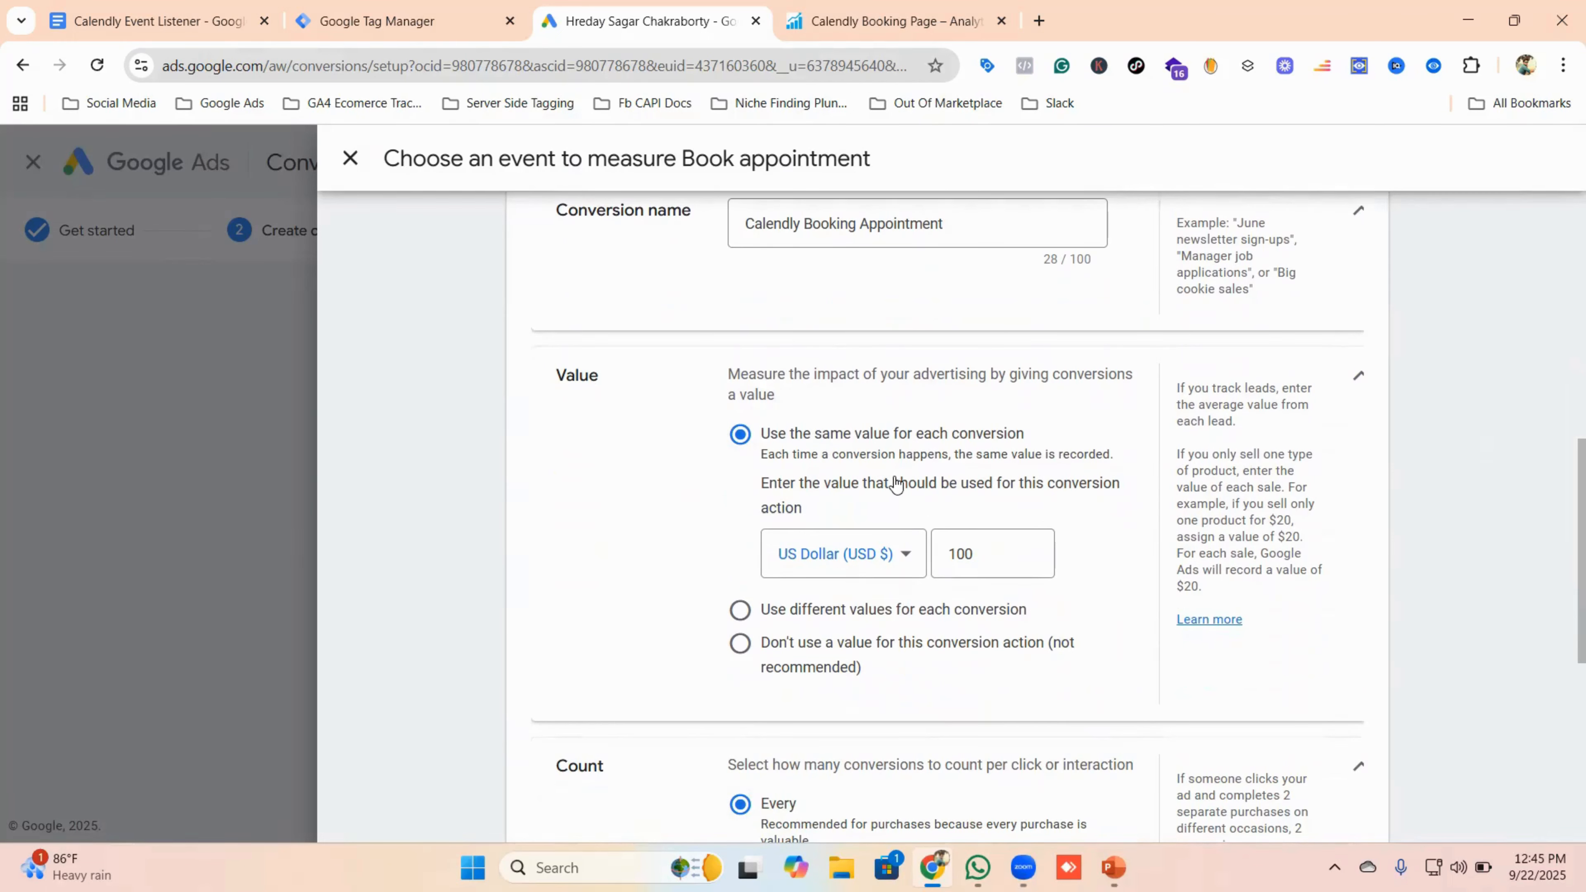
pyautogui.scroll(-5, 868, 553)
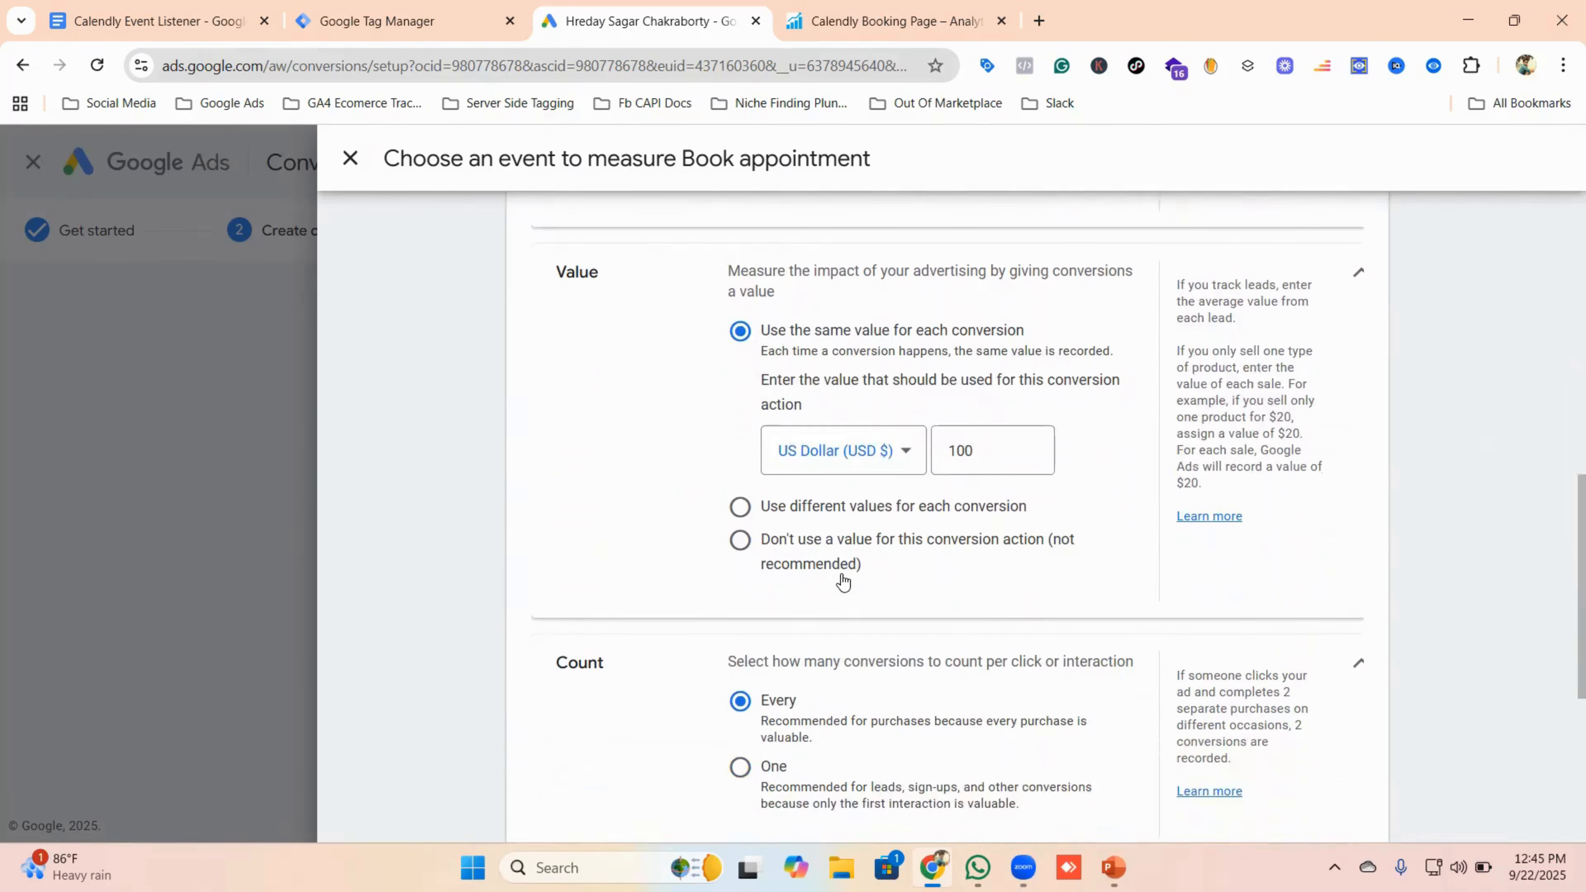
pyautogui.click(742, 562)
# - Choose 90 days as the click-through conversion window
pyautogui.scroll(-3, 875, 616)
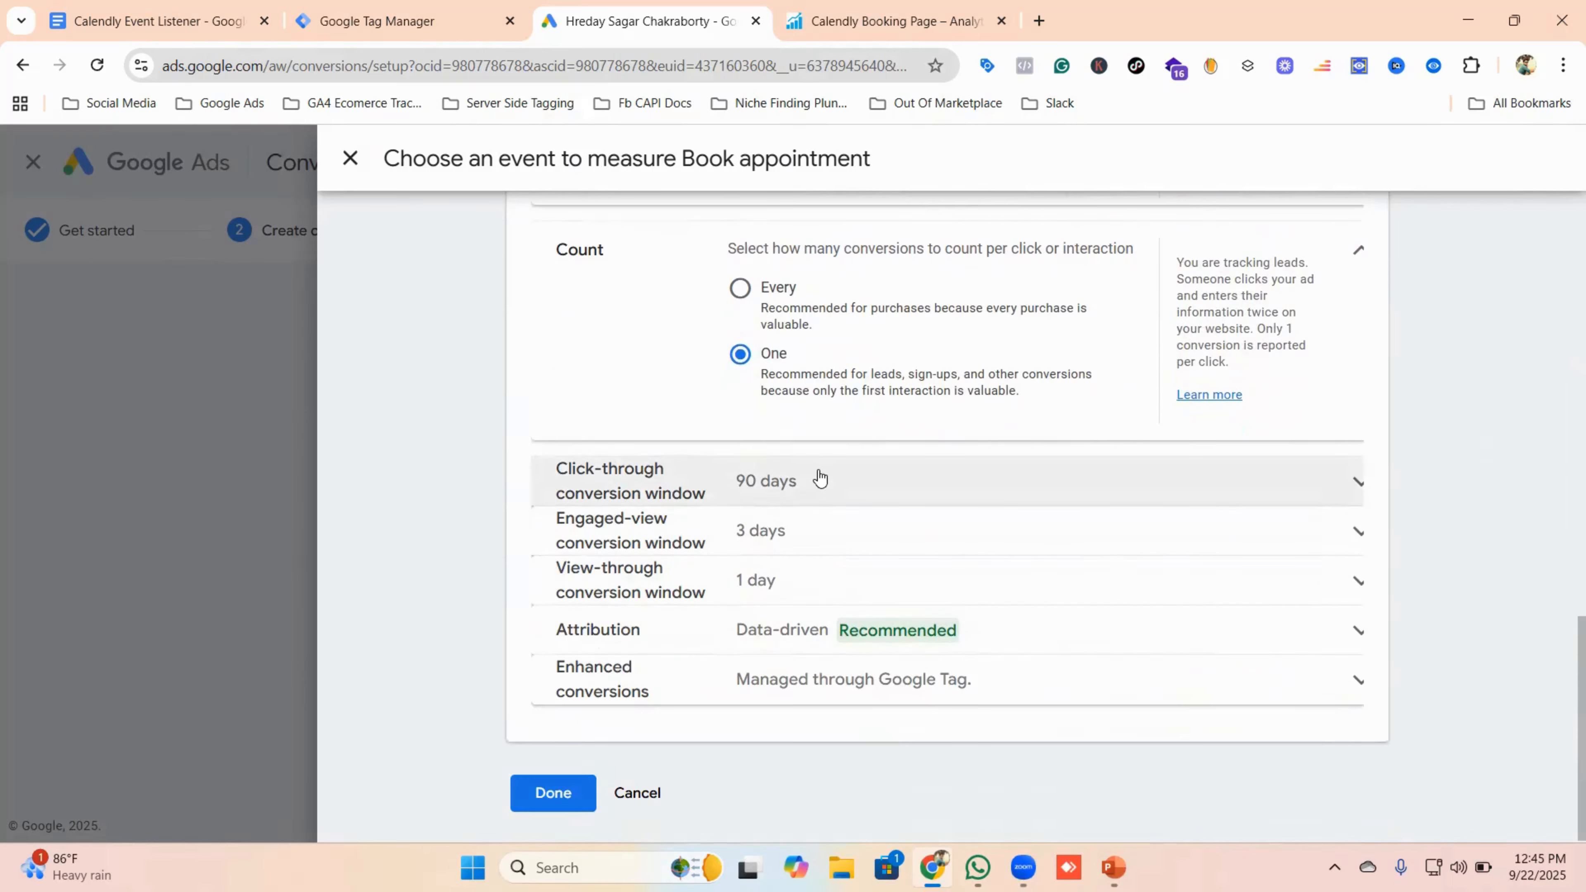
pyautogui.click(820, 492)
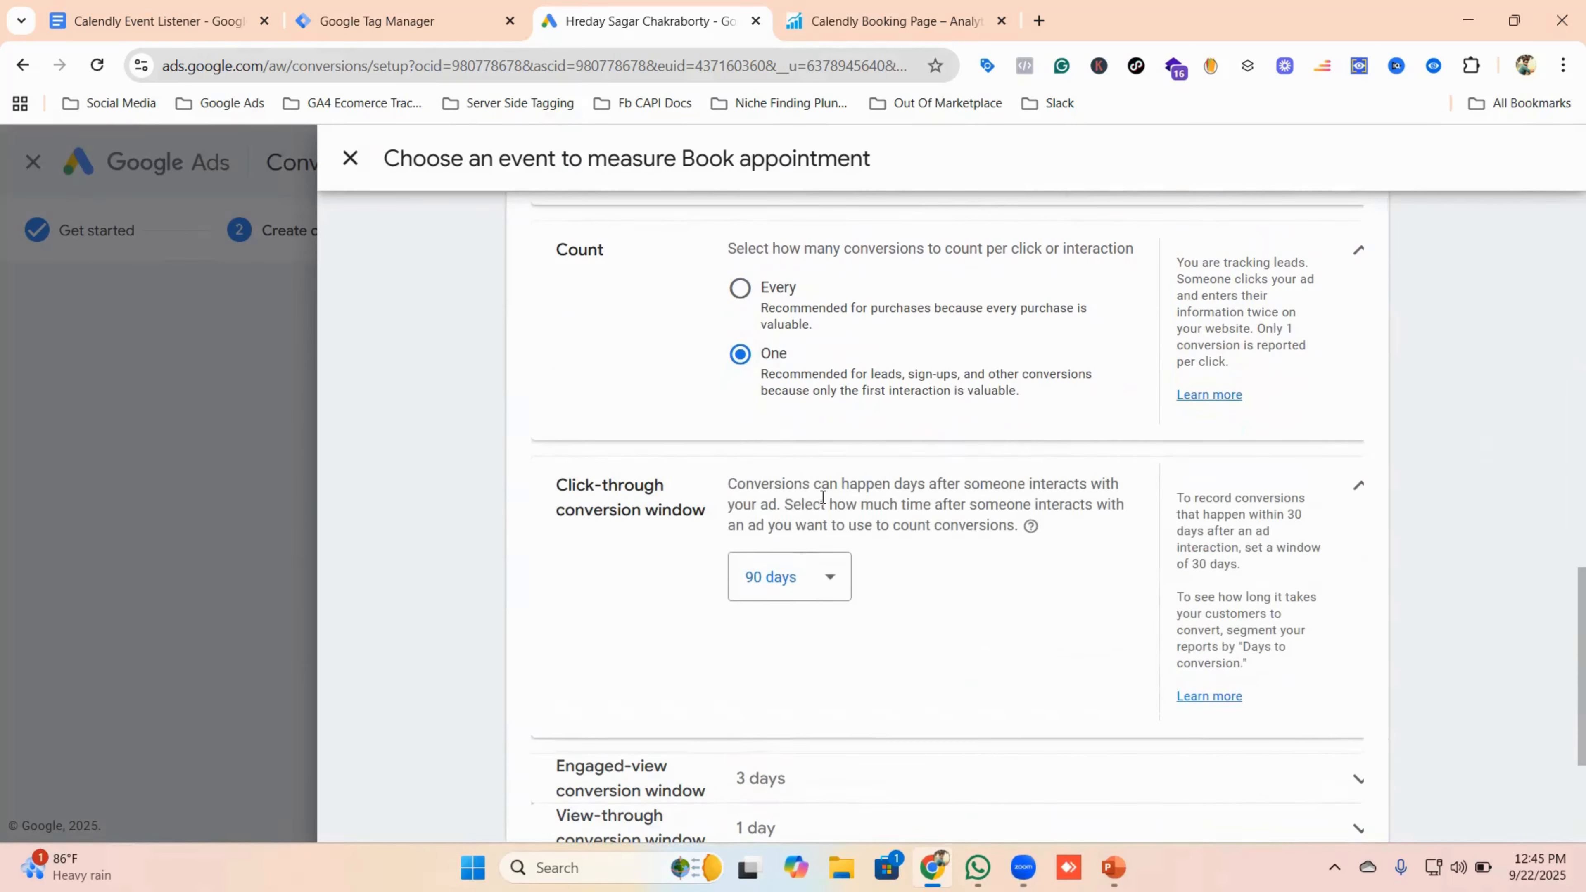
pyautogui.click(802, 595)
pyautogui.click(766, 284)
# - Set both the engaged-view and the view-through conversion windows to 30 days
pyautogui.scroll(-3, 811, 634)
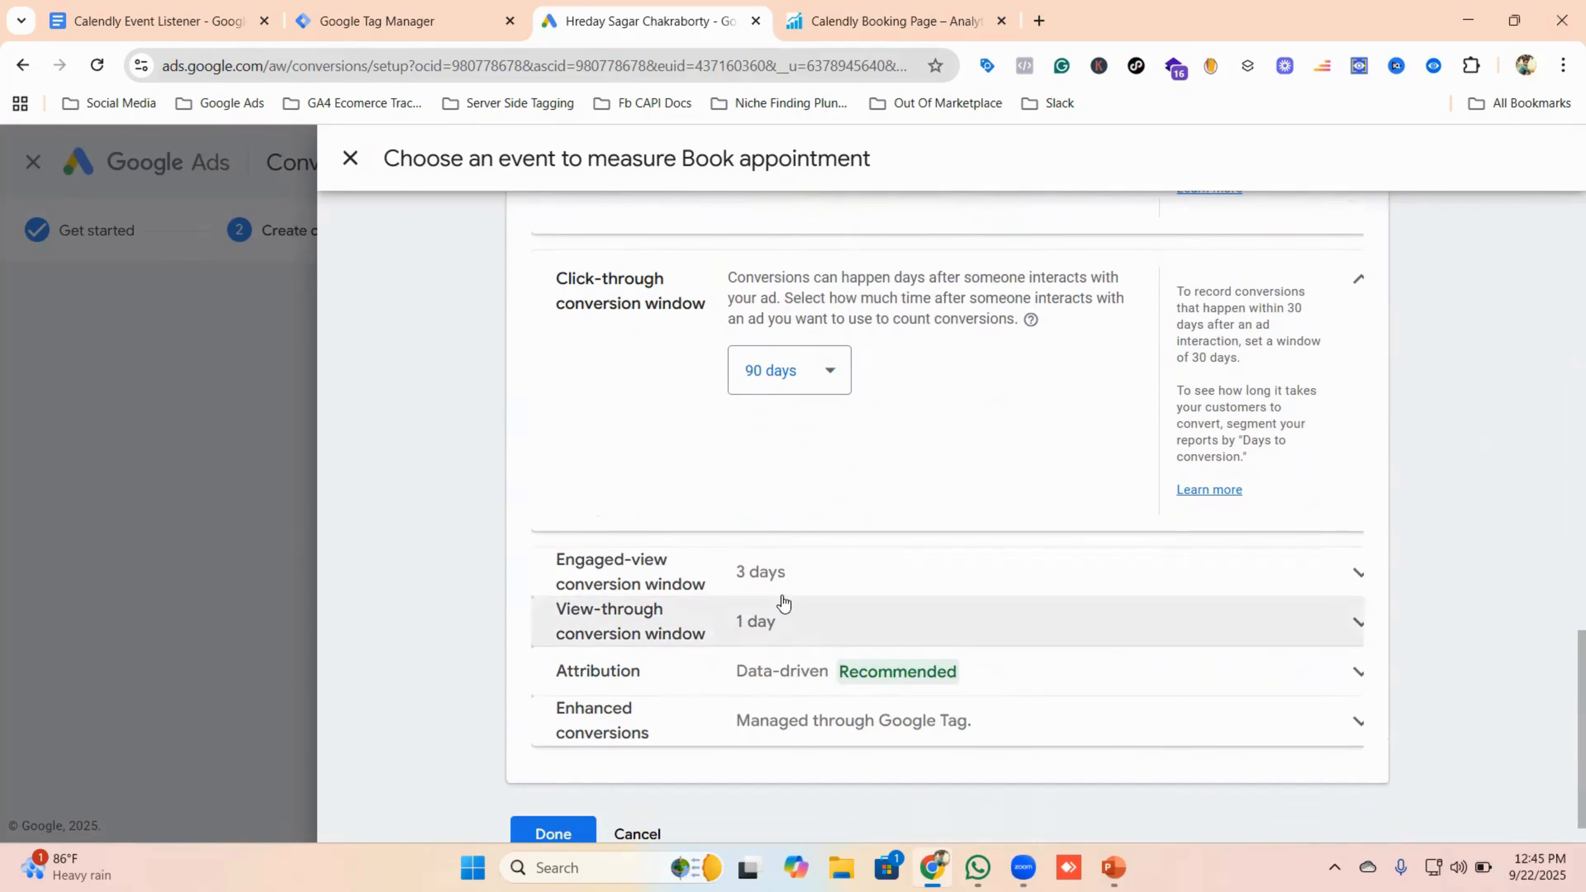
pyautogui.click(782, 597)
pyautogui.click(796, 631)
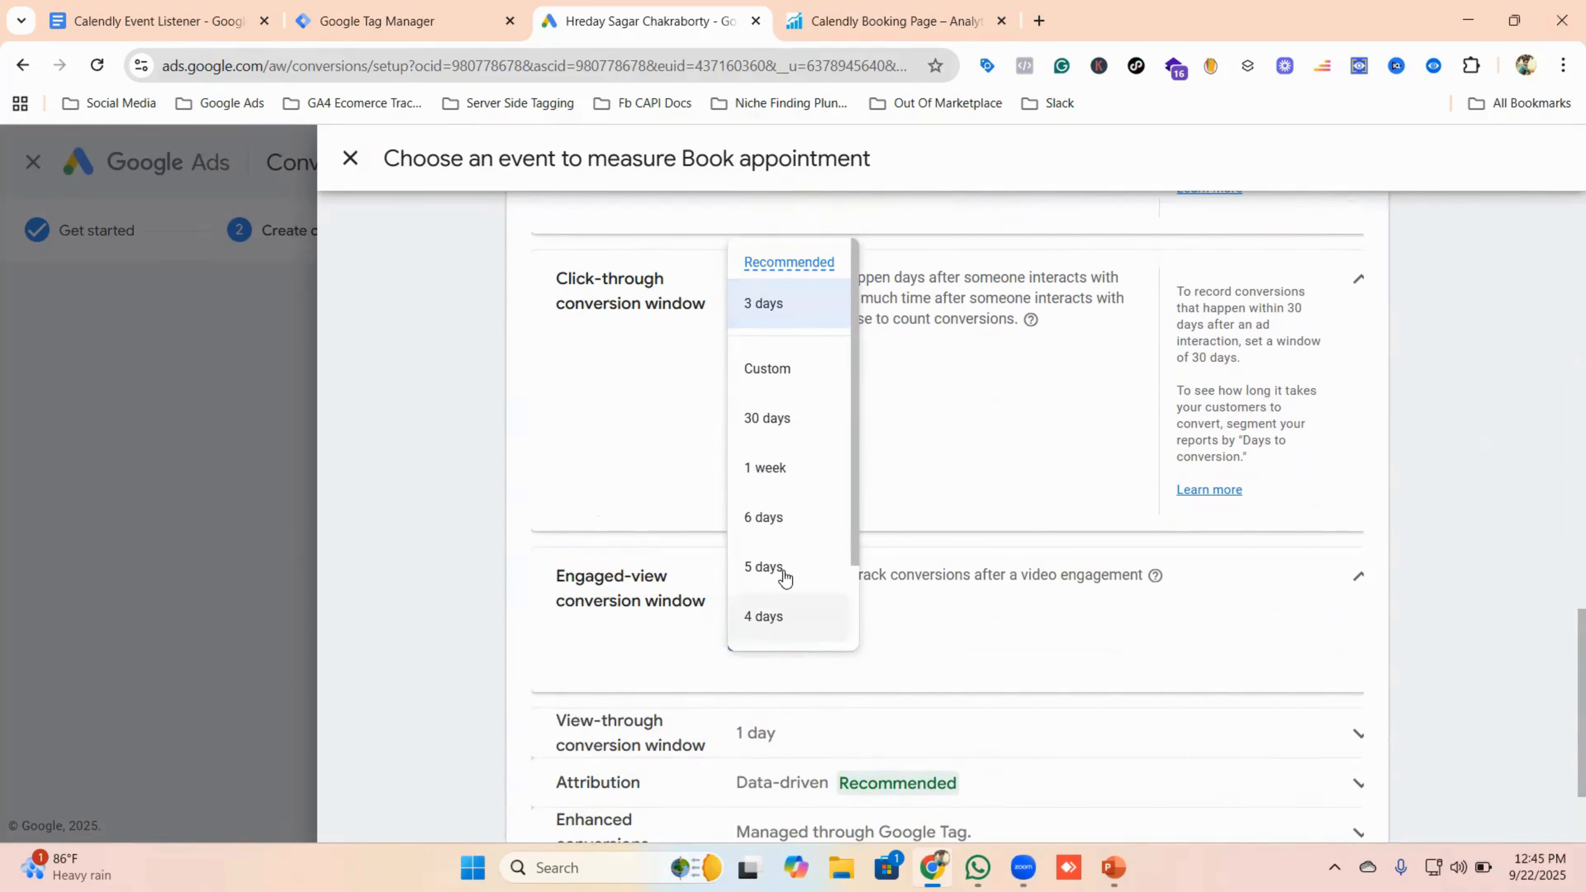
pyautogui.click(778, 424)
pyautogui.click(802, 732)
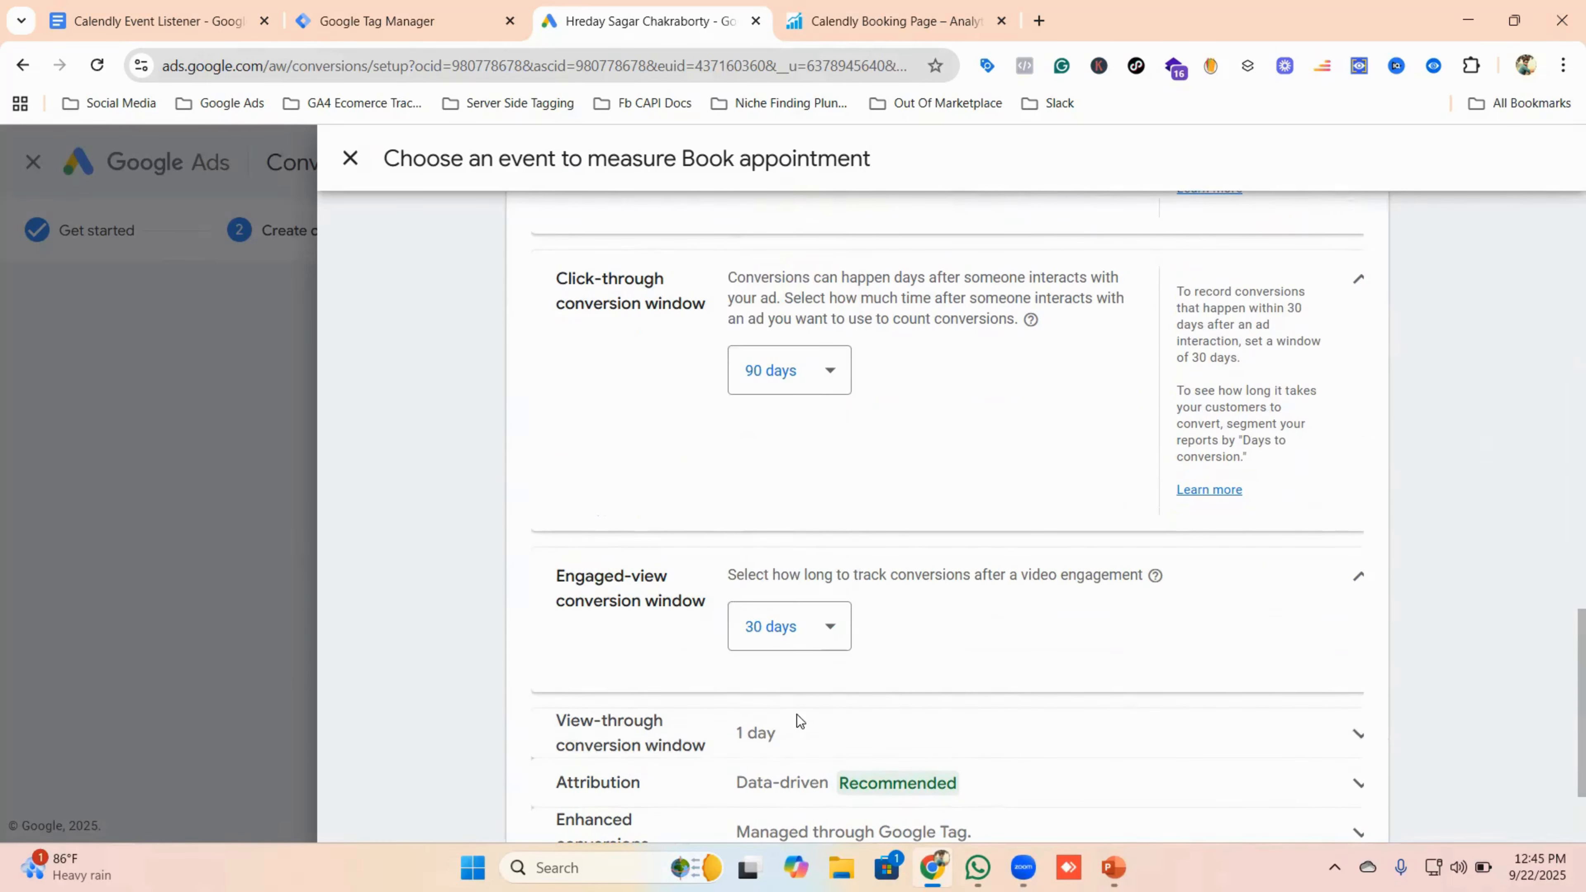
pyautogui.click(808, 807)
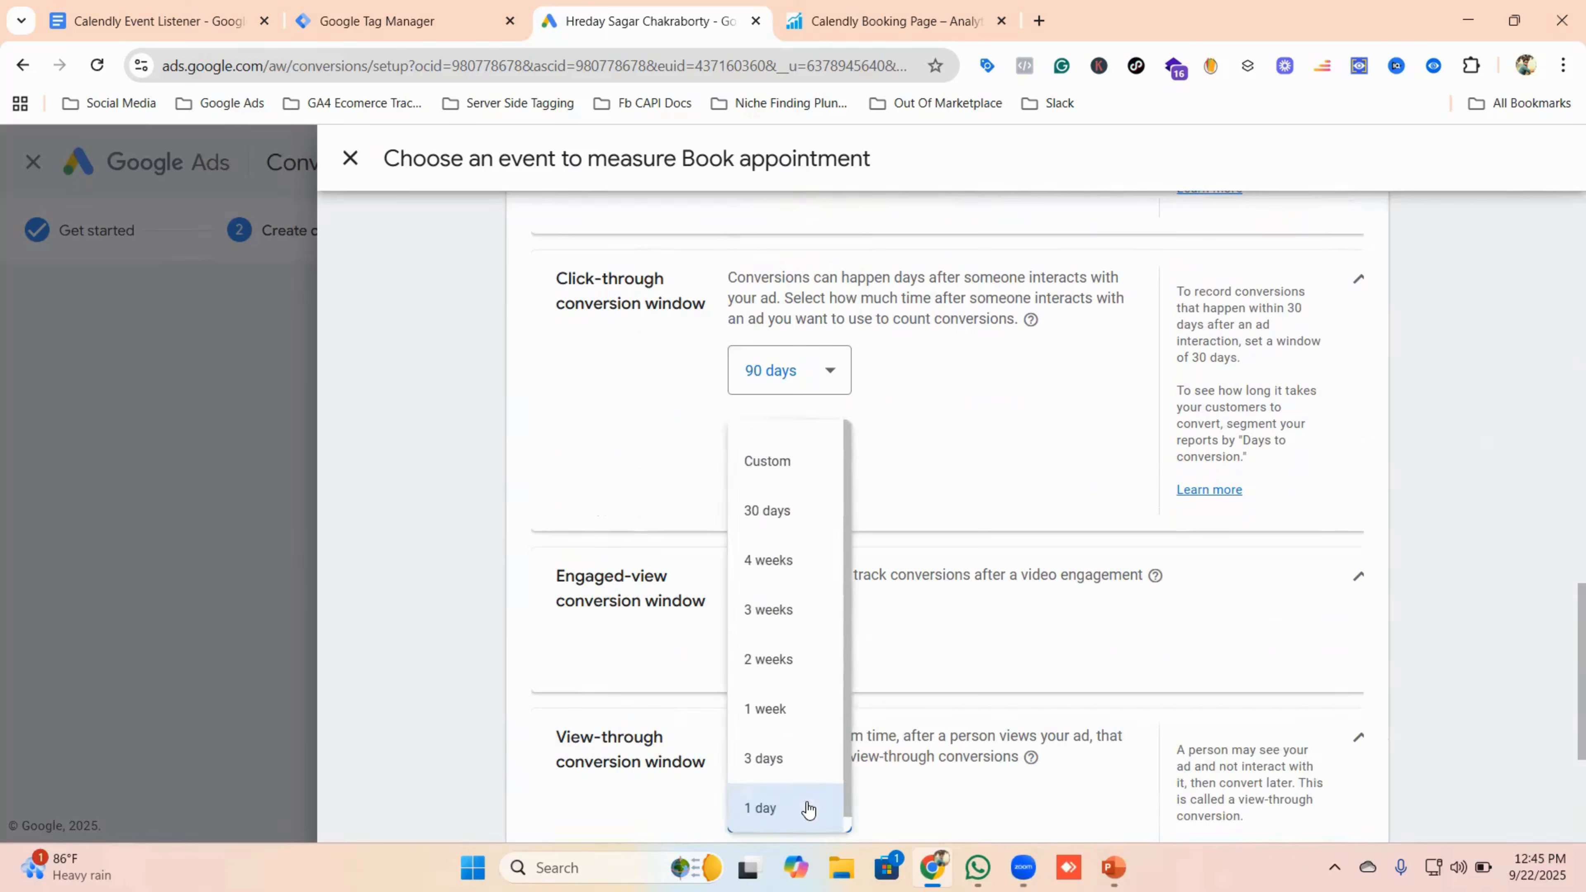
pyautogui.click(786, 511)
# - Confirm the Book appointment conversion settings, then save and continue to the setup summary
pyautogui.scroll(-4, 949, 562)
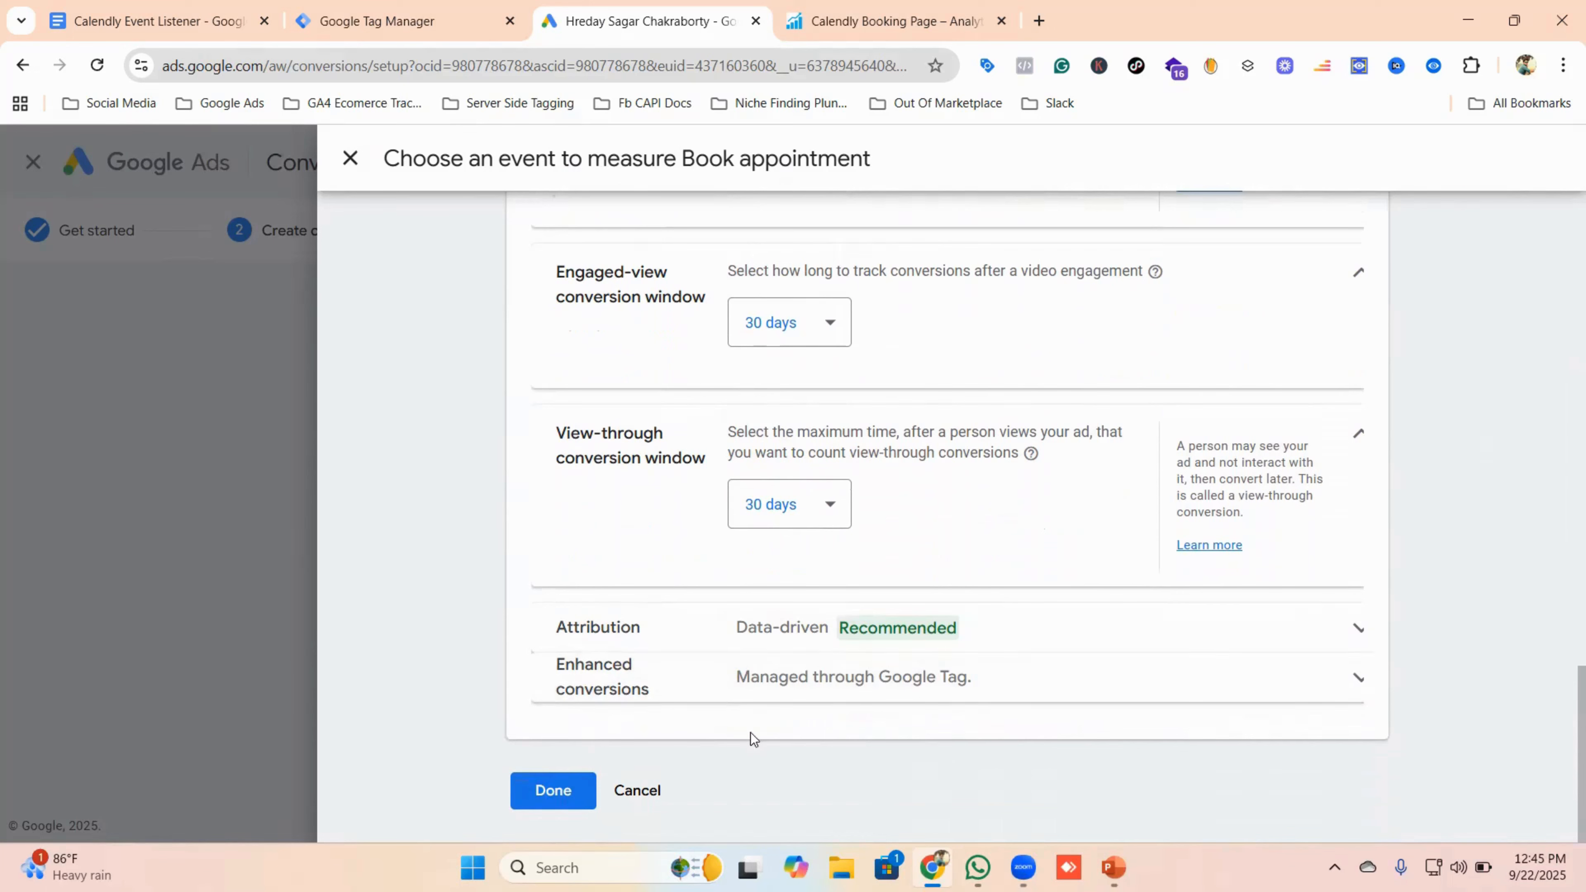
pyautogui.click(553, 791)
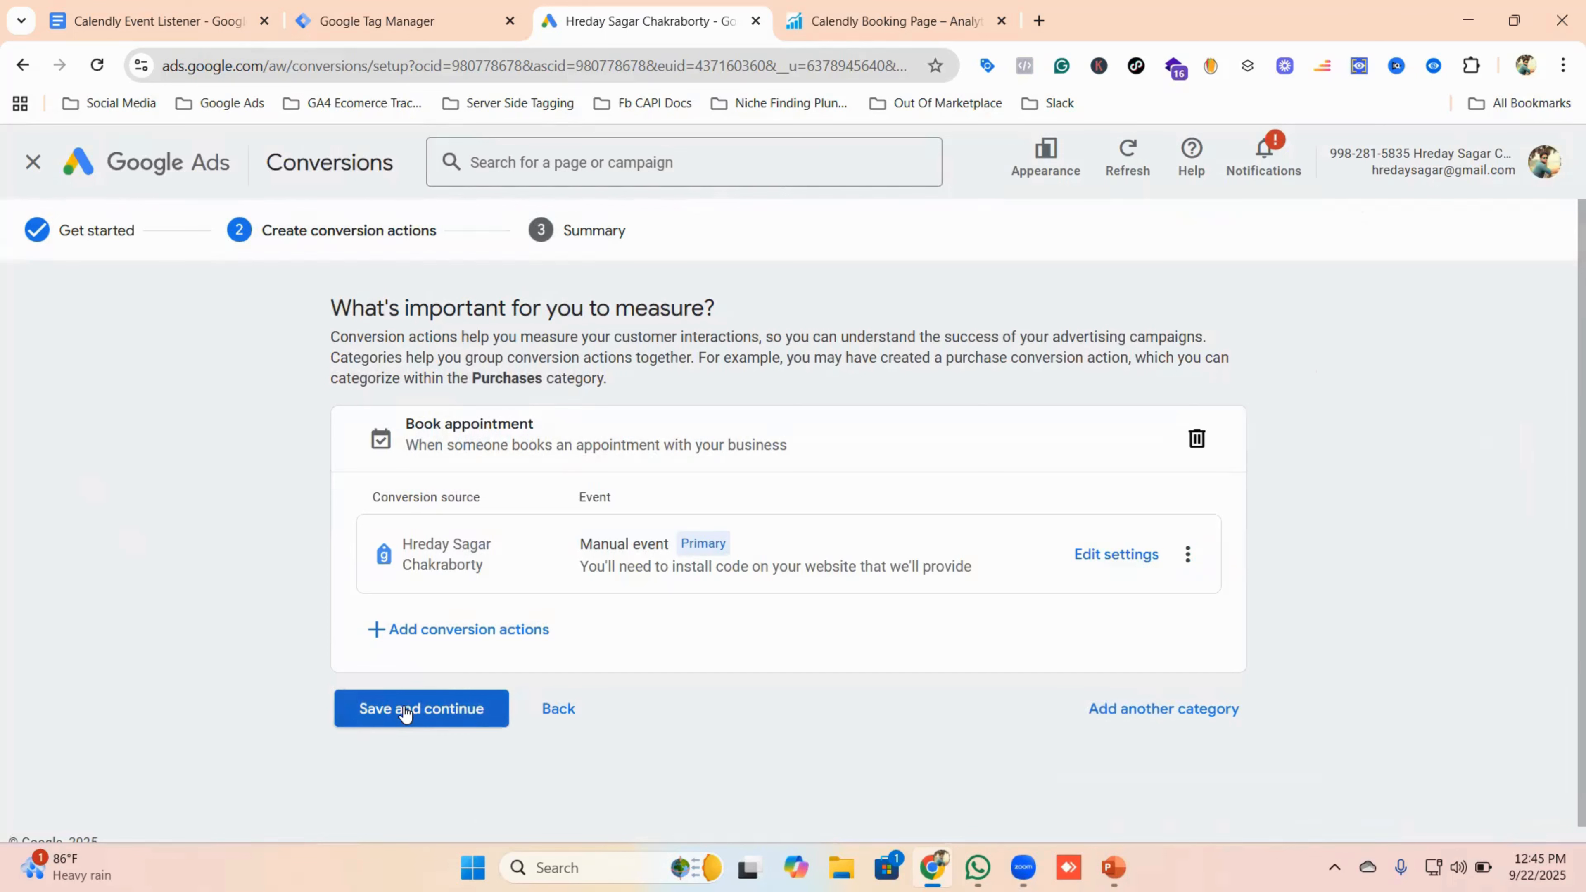
pyautogui.click(404, 707)
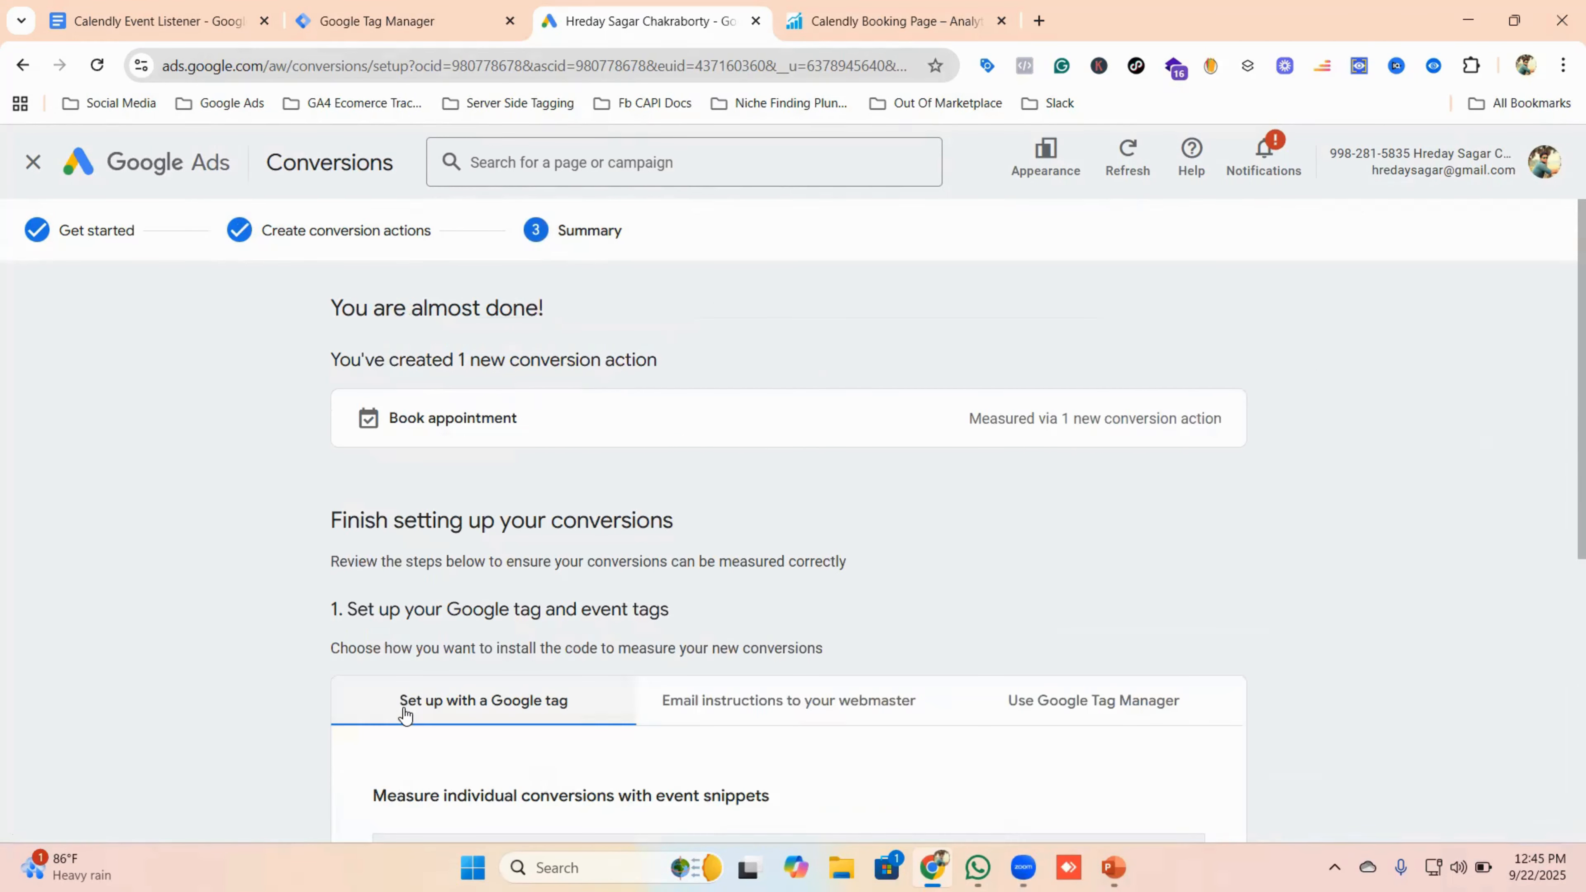
# - Show the Google Tag Manager installation details with the conversion ID and conversion label for the new conversion action
pyautogui.scroll(-1, 1053, 674)
pyautogui.click(1082, 597)
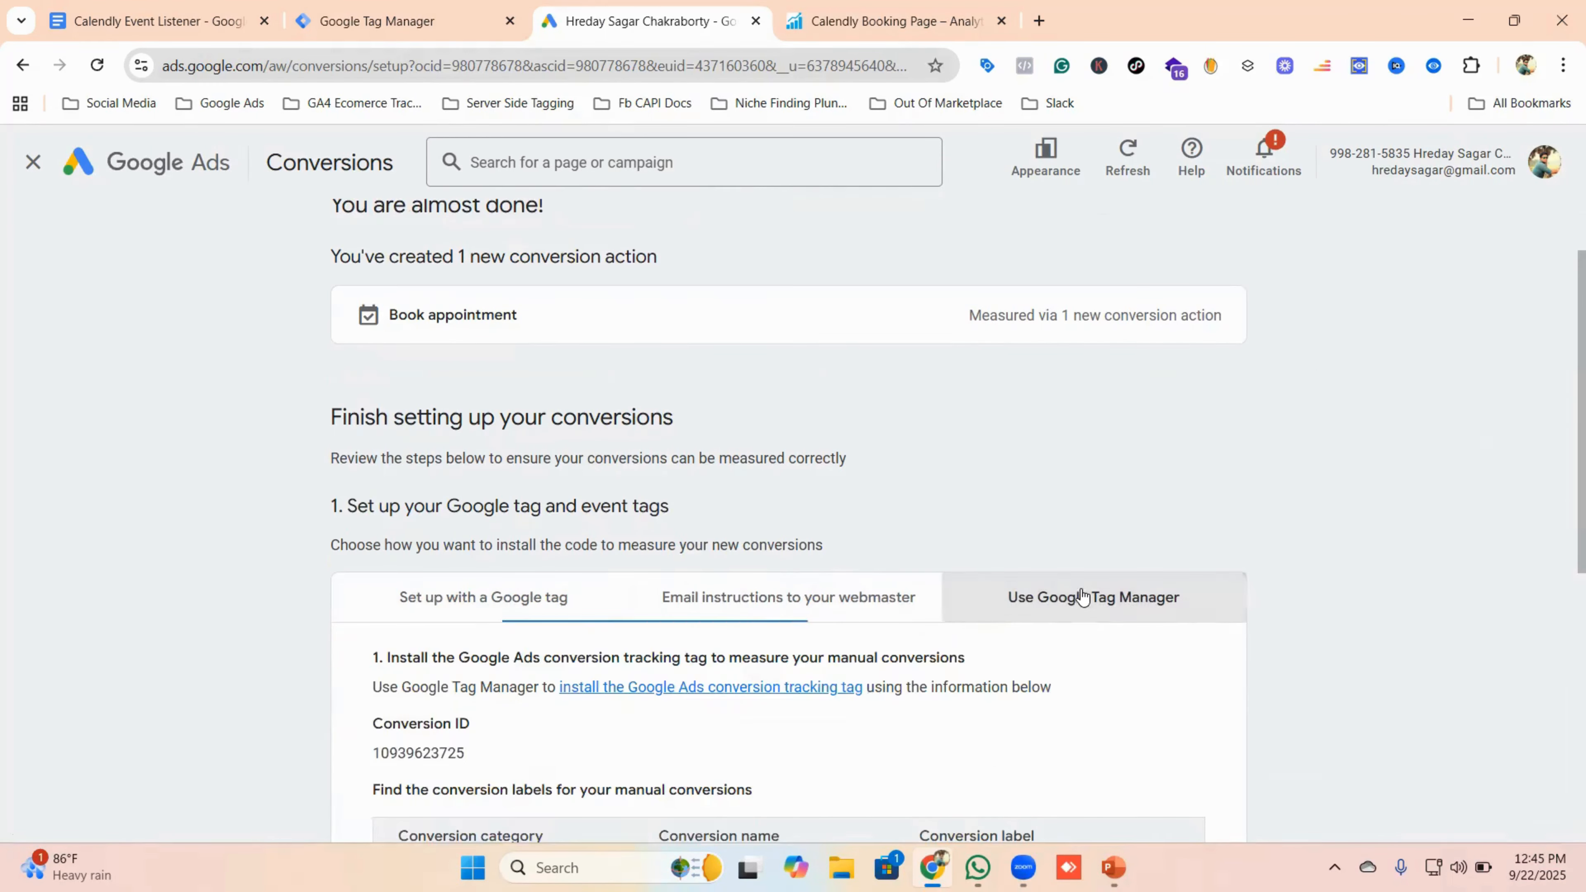
pyautogui.scroll(-3, 628, 591)
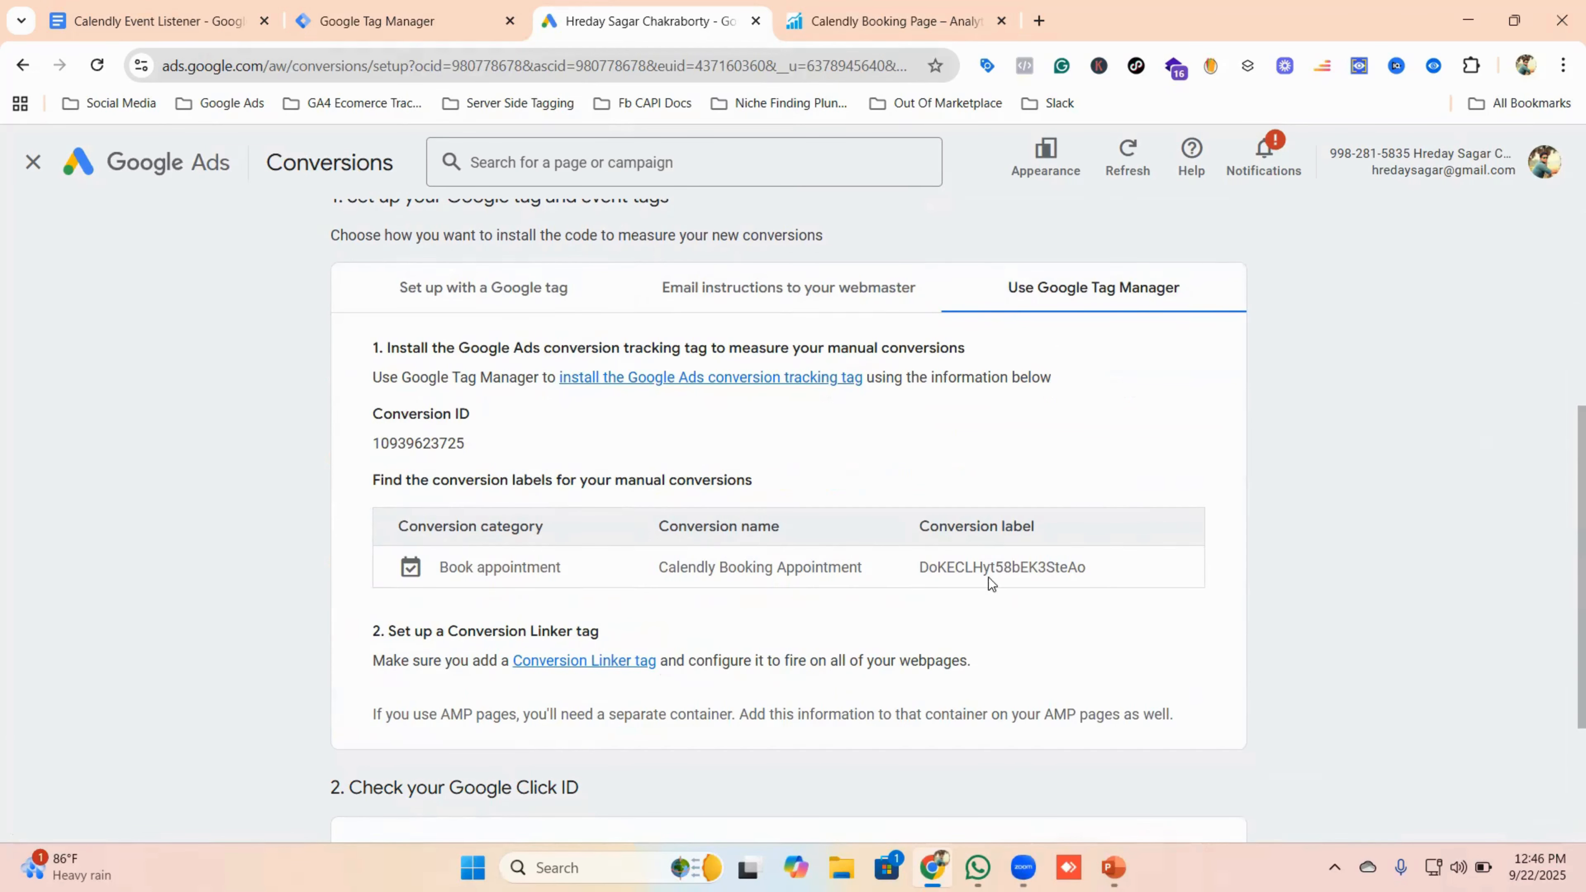
pyautogui.click(381, 21)
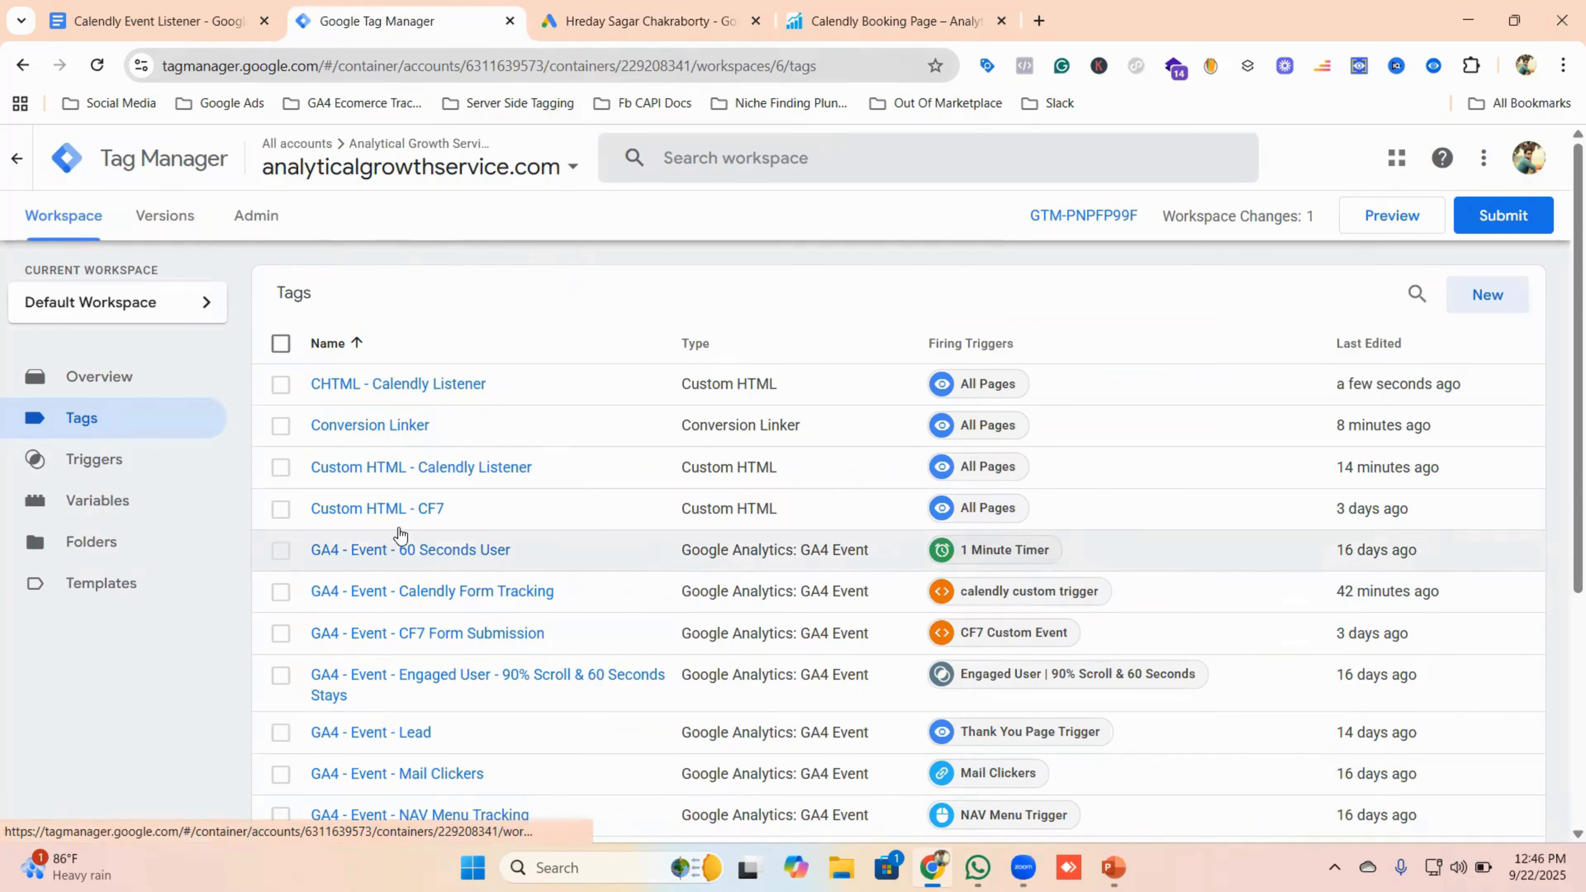
pyautogui.click(98, 501)
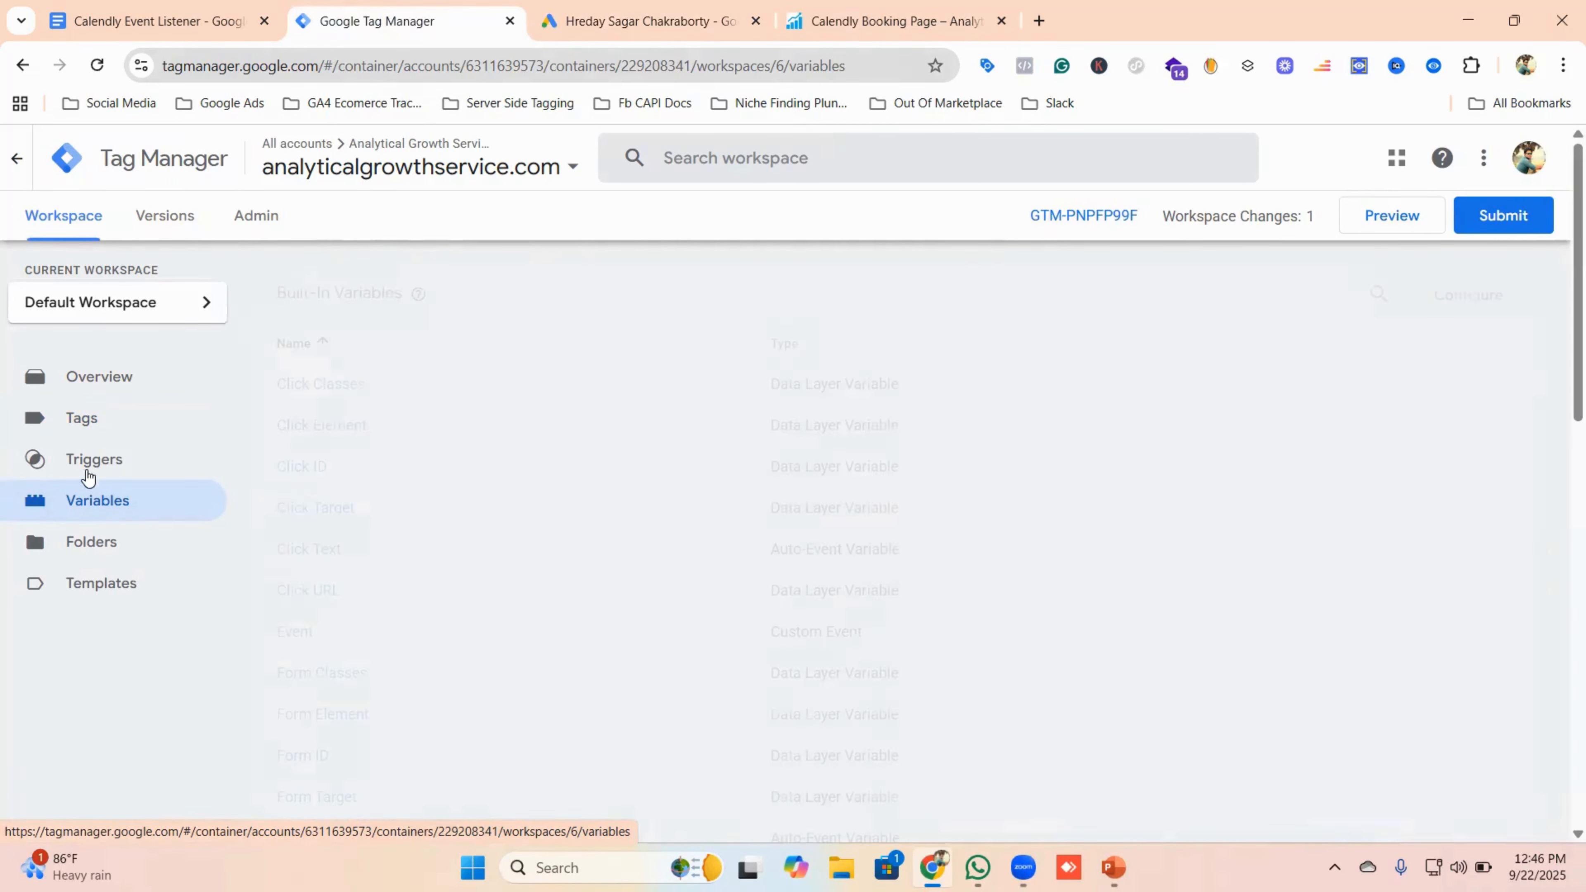
pyautogui.click(81, 419)
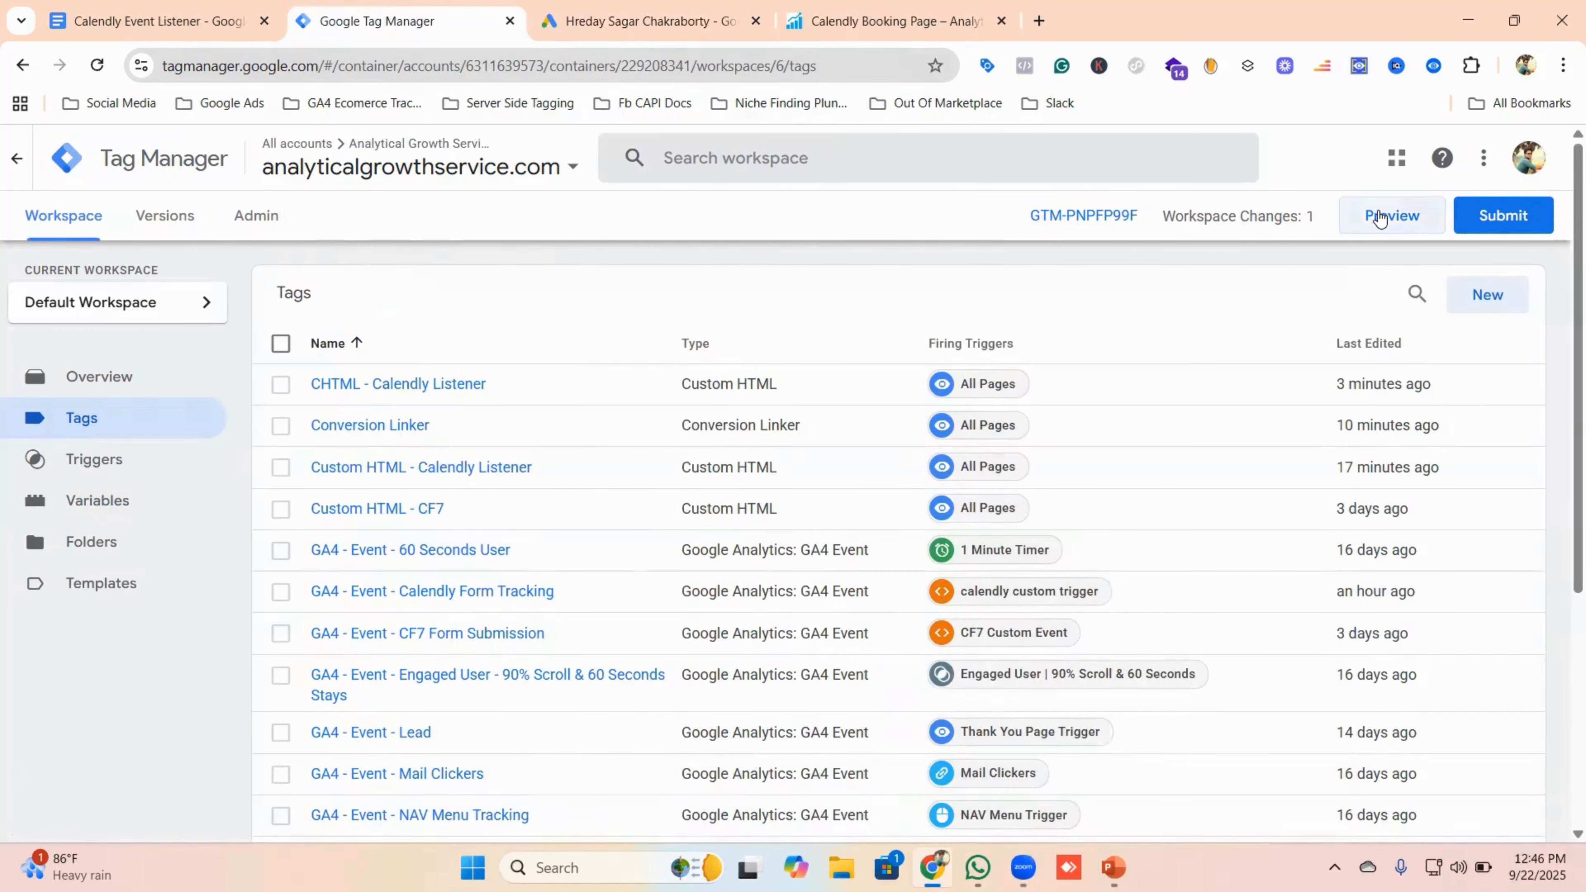
pyautogui.click(1380, 217)
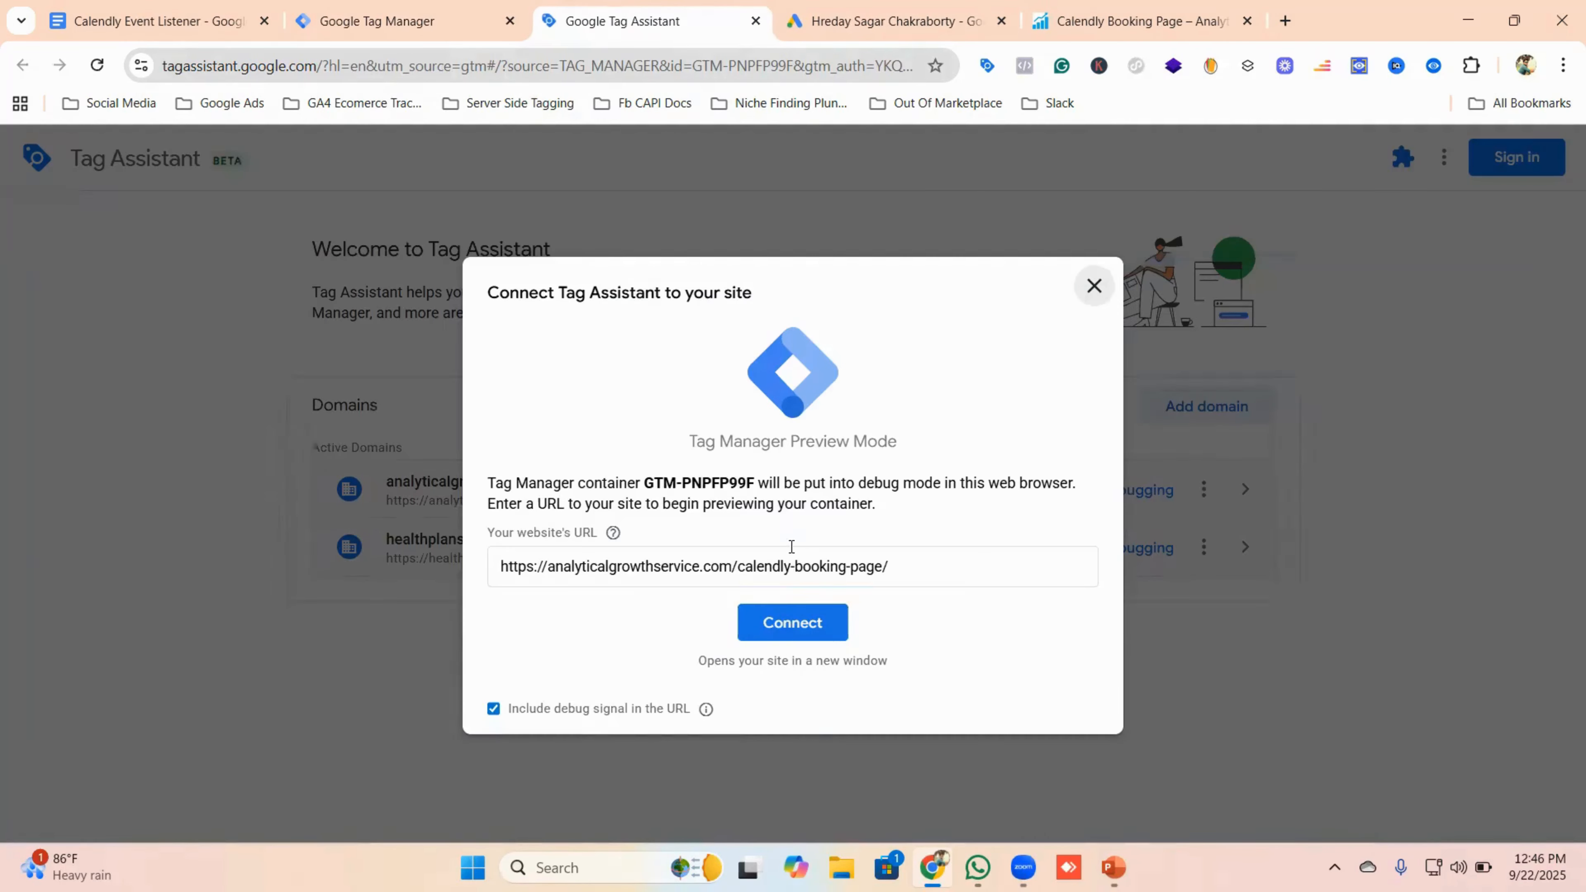
pyautogui.click(786, 621)
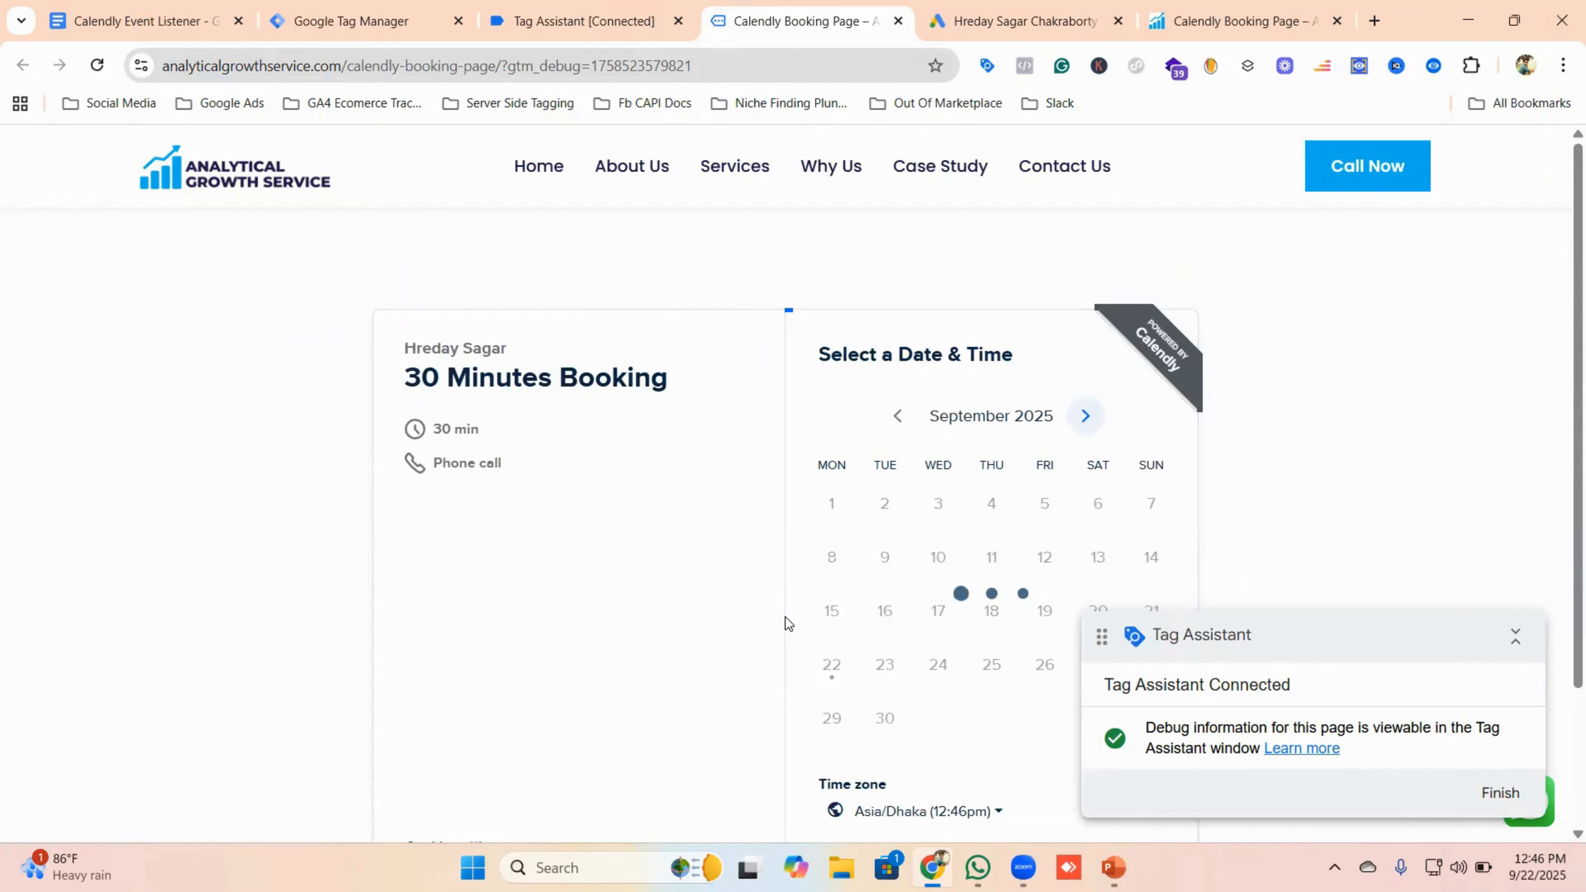
pyautogui.click(603, 18)
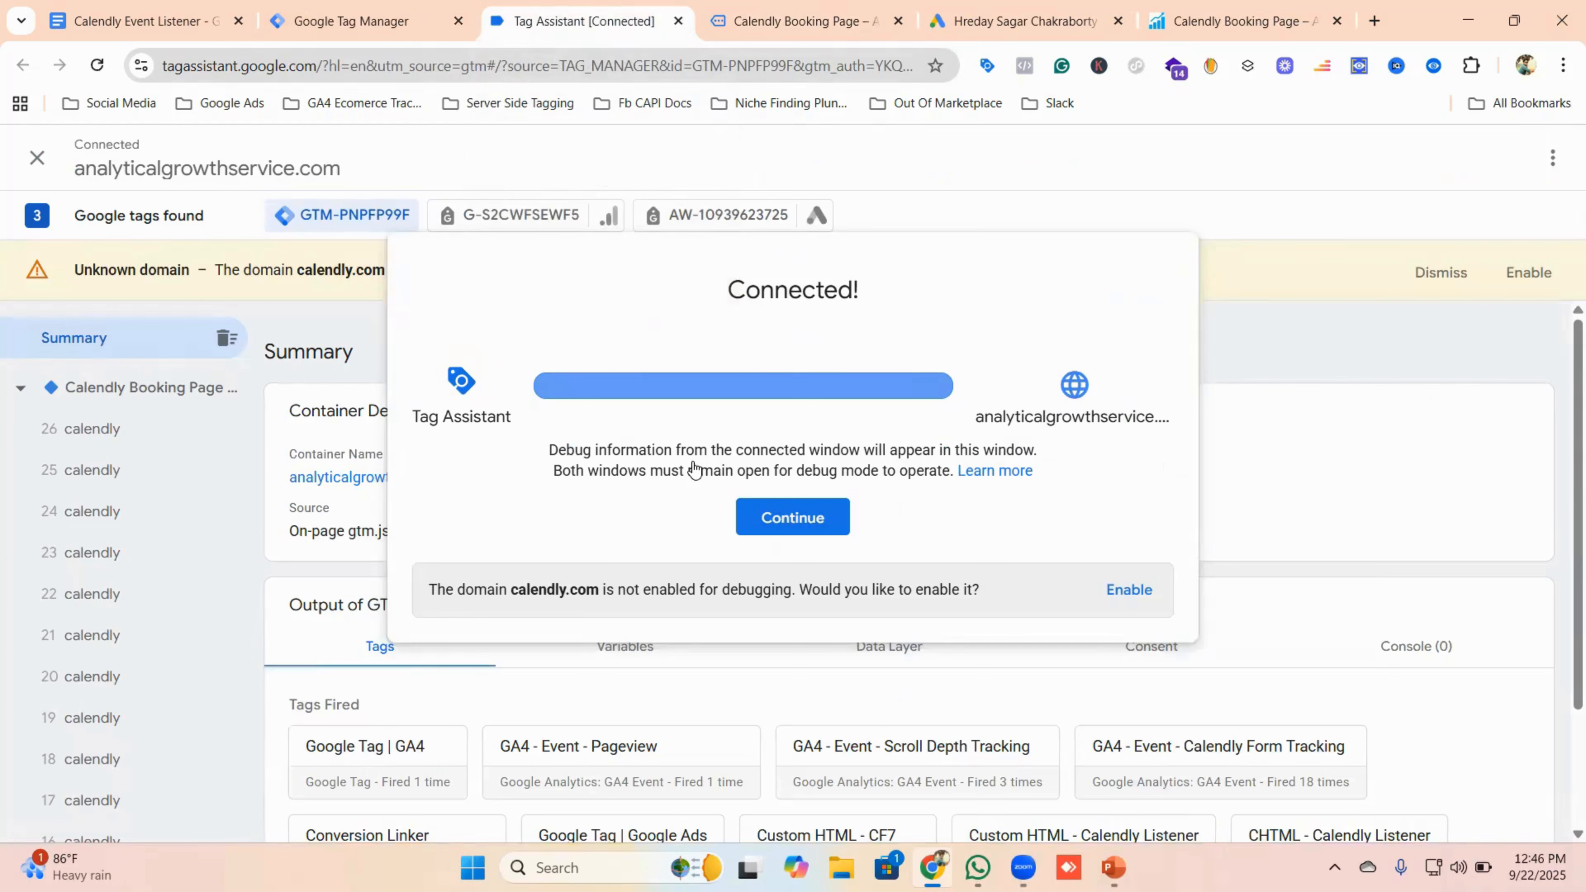
pyautogui.click(792, 517)
# - Examine the API call details of the calendly events from 26 down to 19 in the debug event list
pyautogui.click(127, 432)
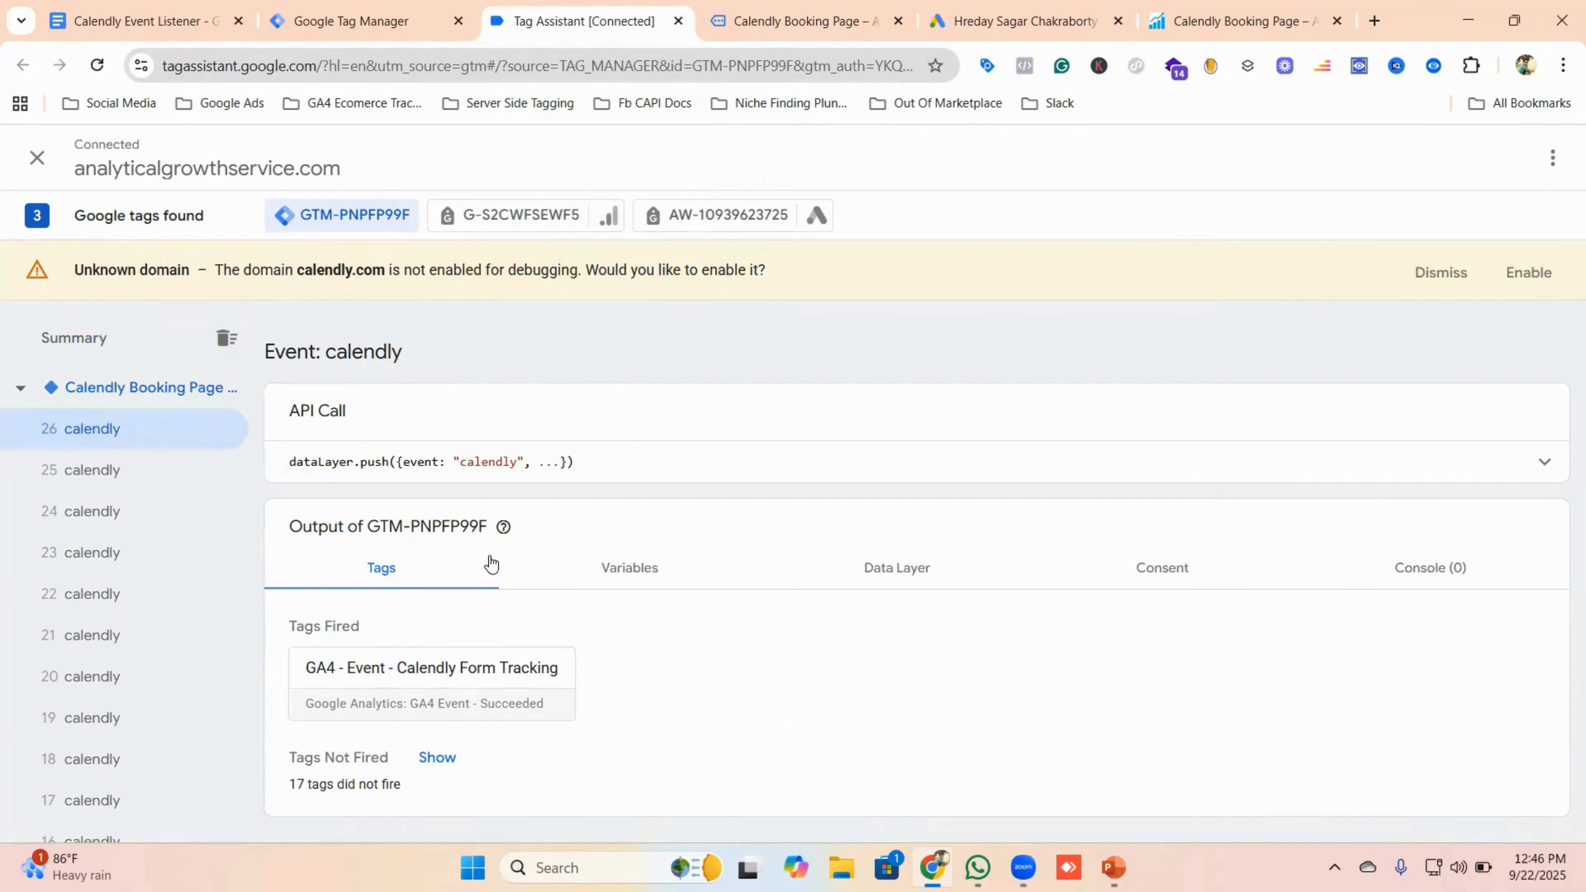
pyautogui.click(1543, 463)
pyautogui.click(119, 469)
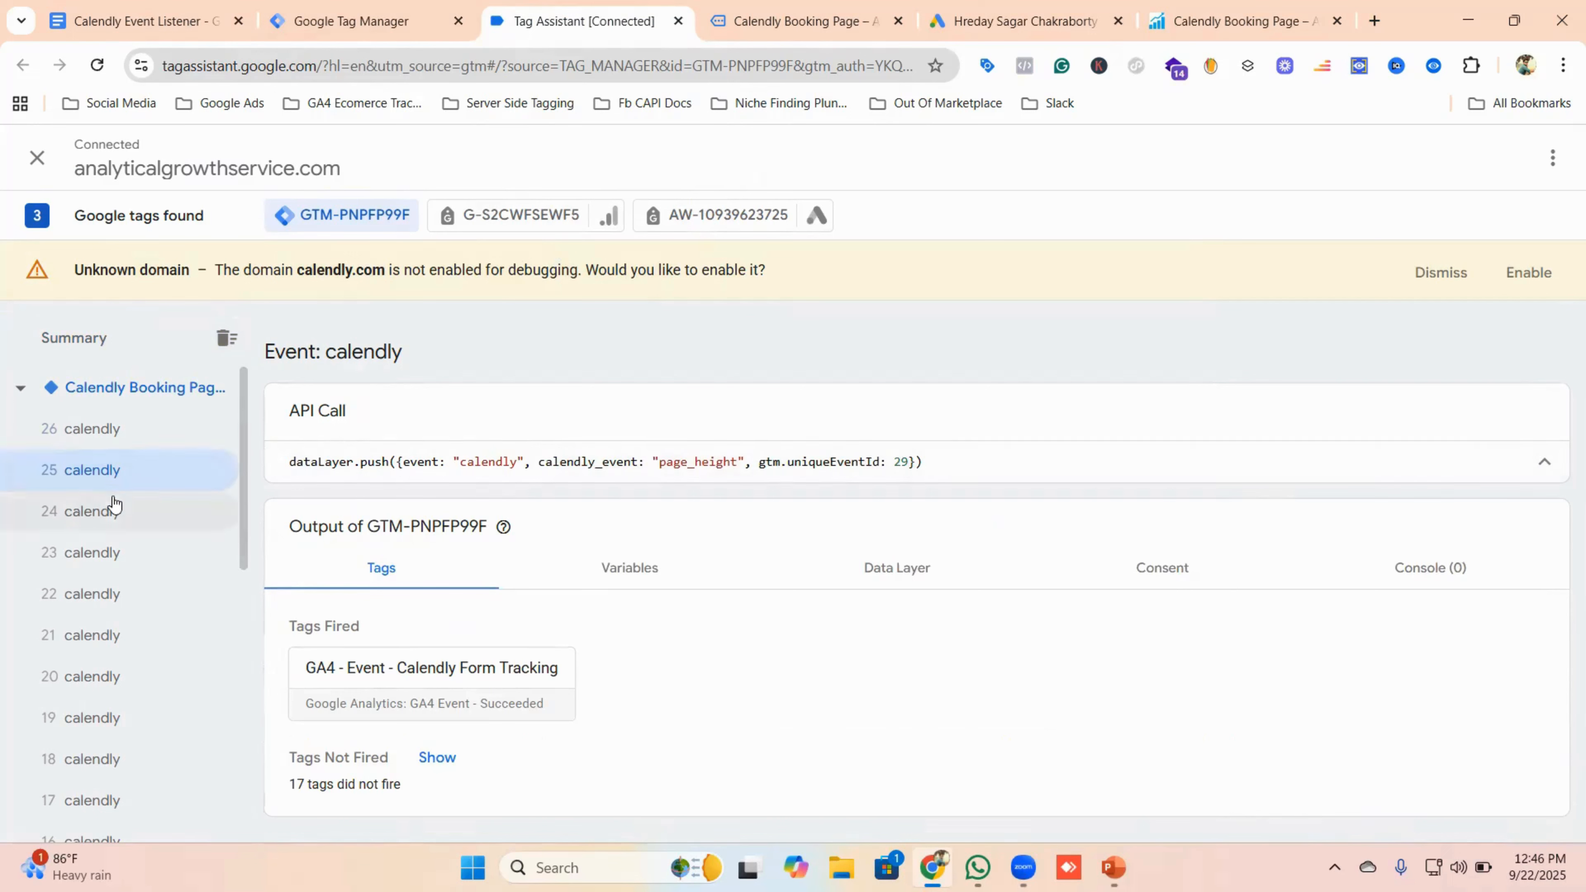
pyautogui.click(109, 509)
pyautogui.click(108, 549)
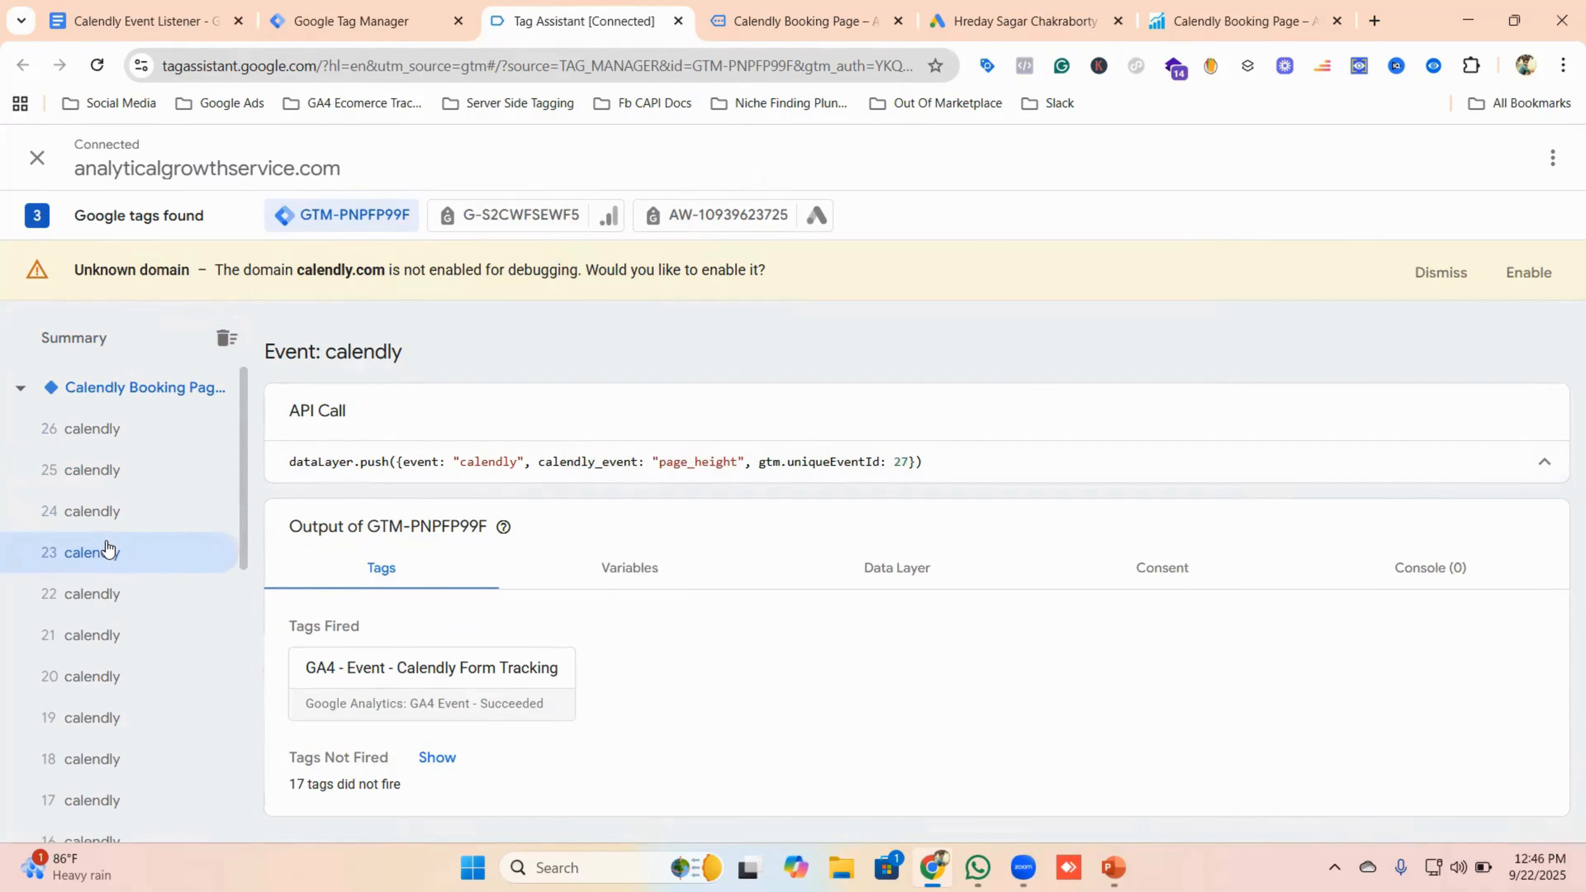
pyautogui.click(106, 592)
pyautogui.click(109, 632)
pyautogui.scroll(-3, 113, 625)
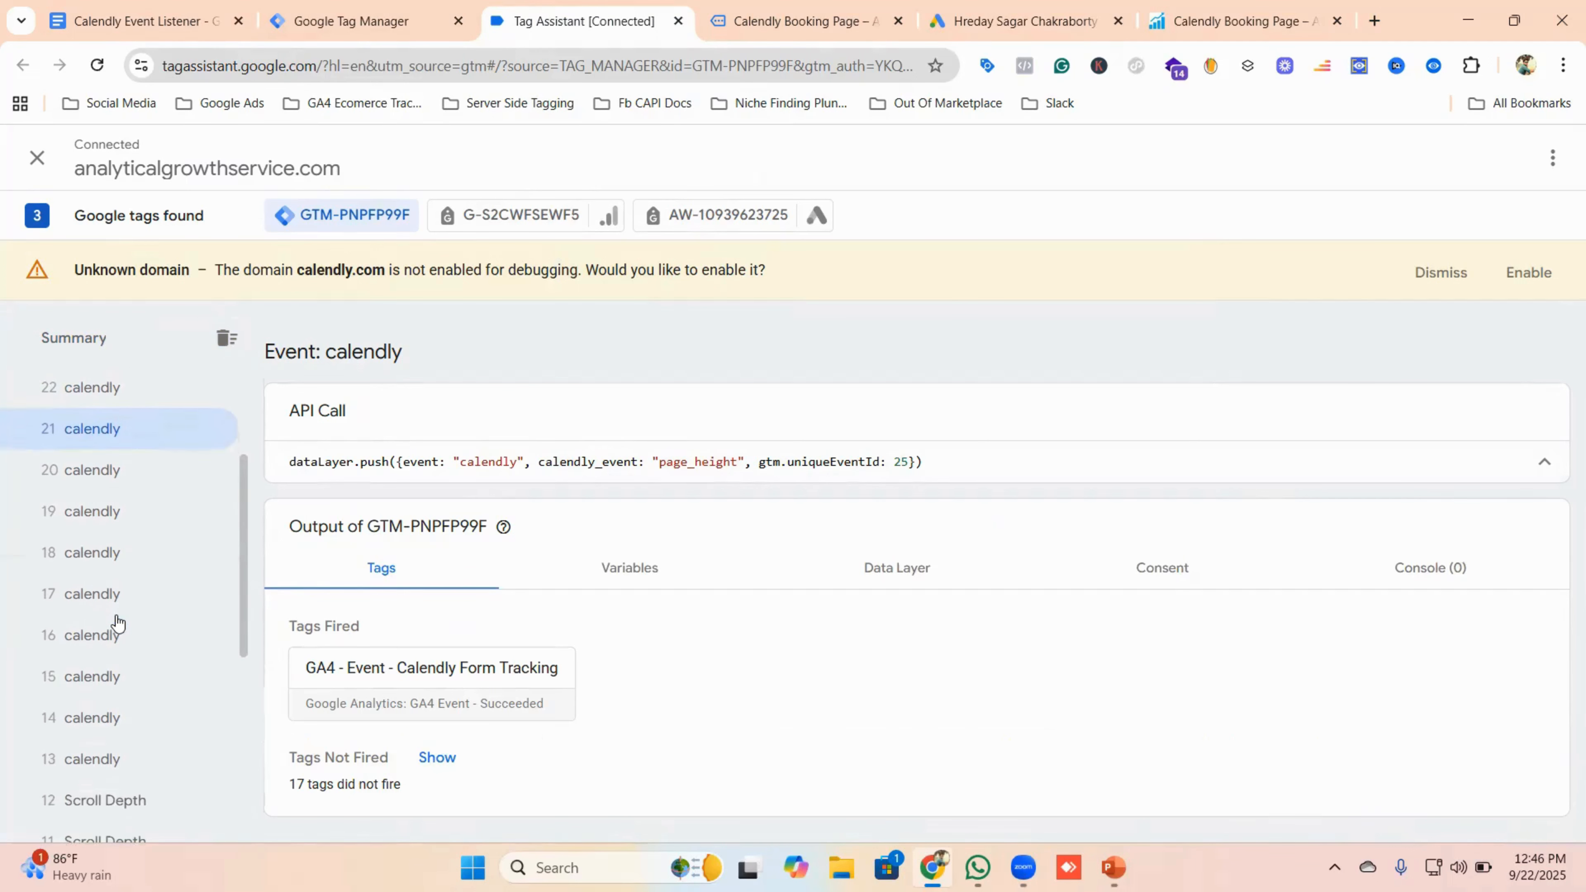
pyautogui.click(108, 503)
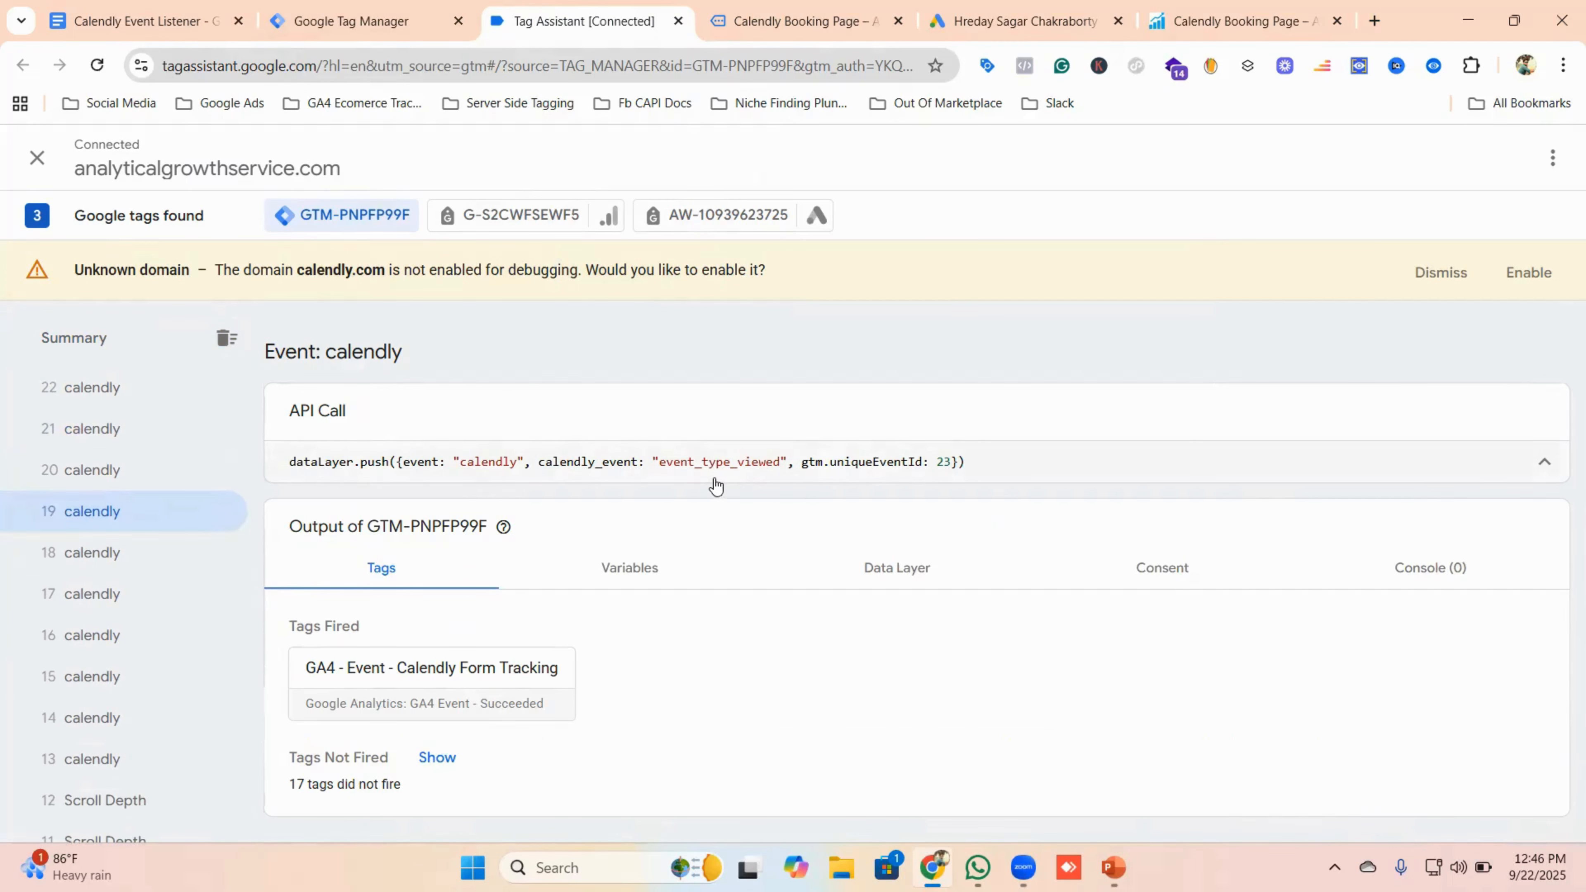
# - Copy the calendly_event key from the API call of calendly event 19
pyautogui.doubleClick(565, 466)
pyautogui.rightClick(565, 461)
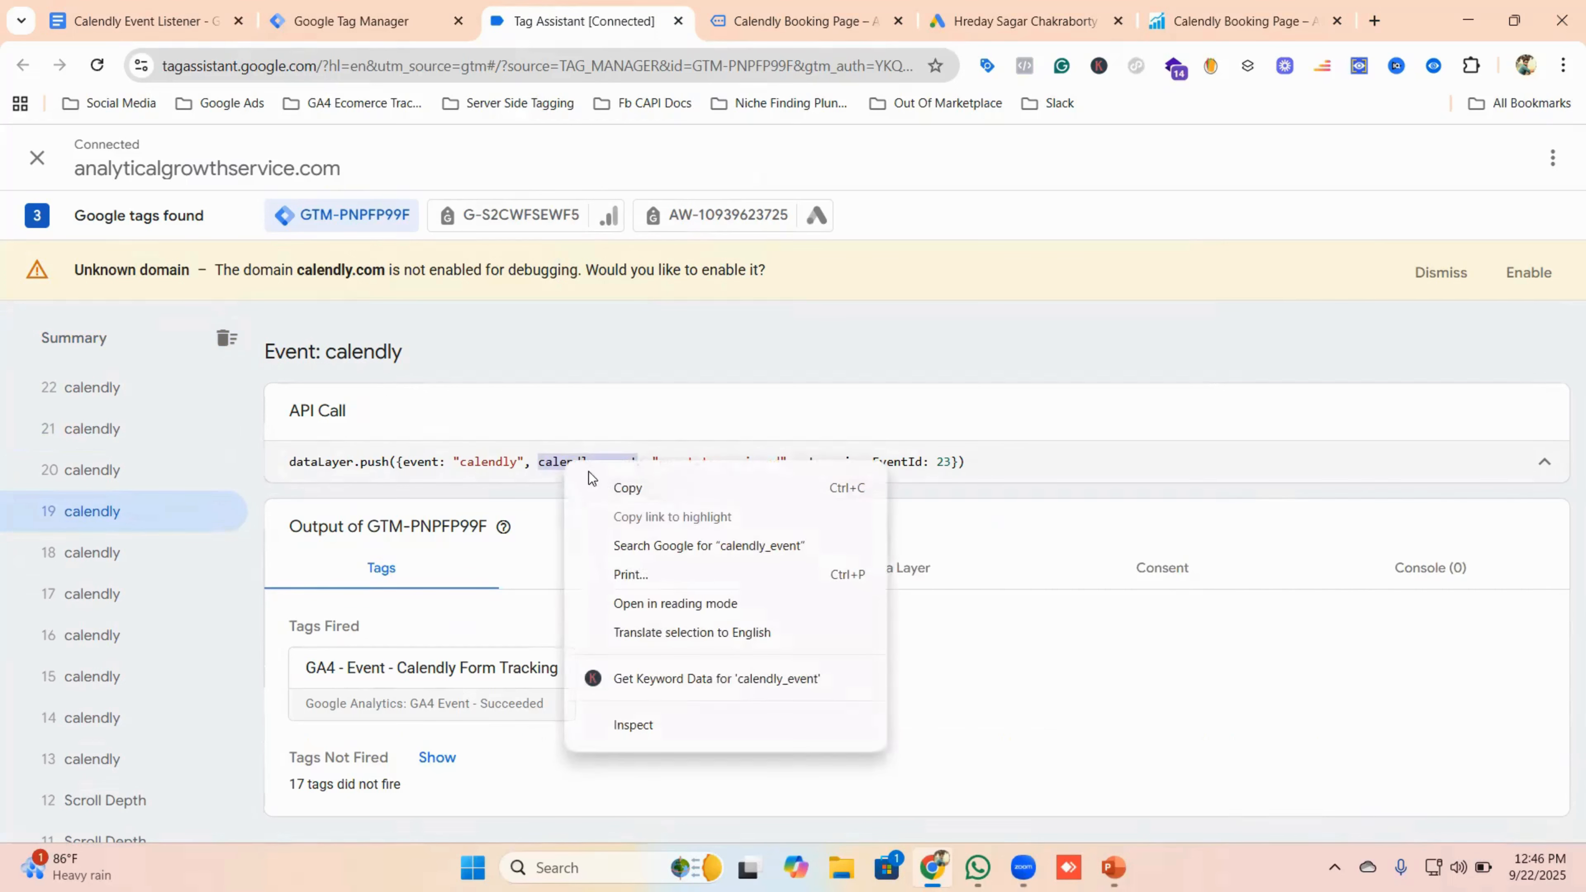
pyautogui.click(626, 489)
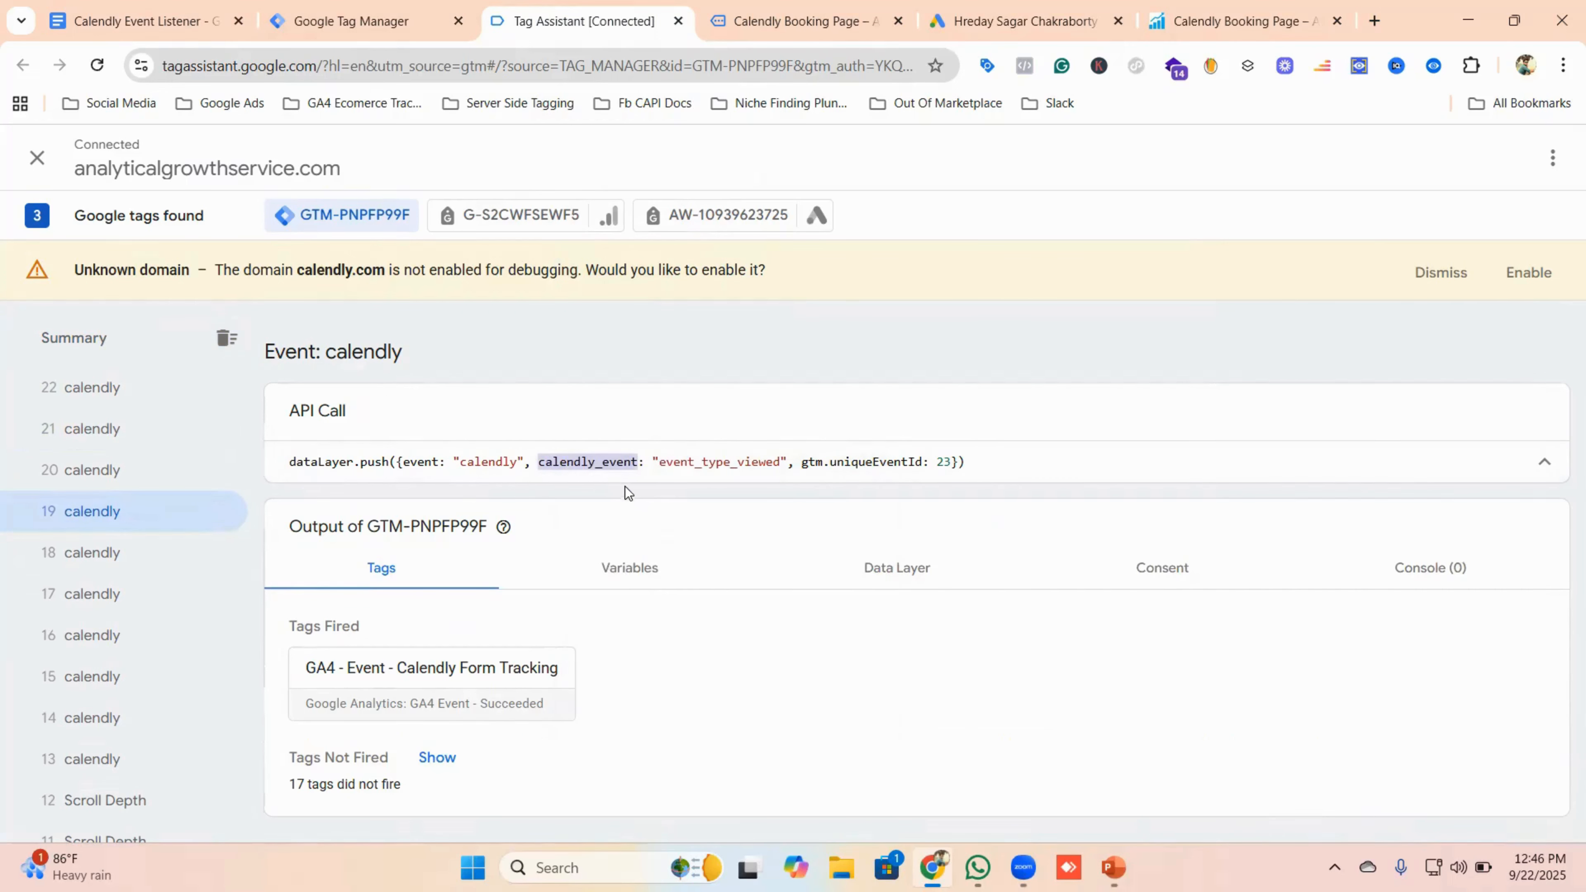
# - Switch back to the Tag Manager workspace and create a new user-defined variable named DLV - calendly_event
pyautogui.click(415, 26)
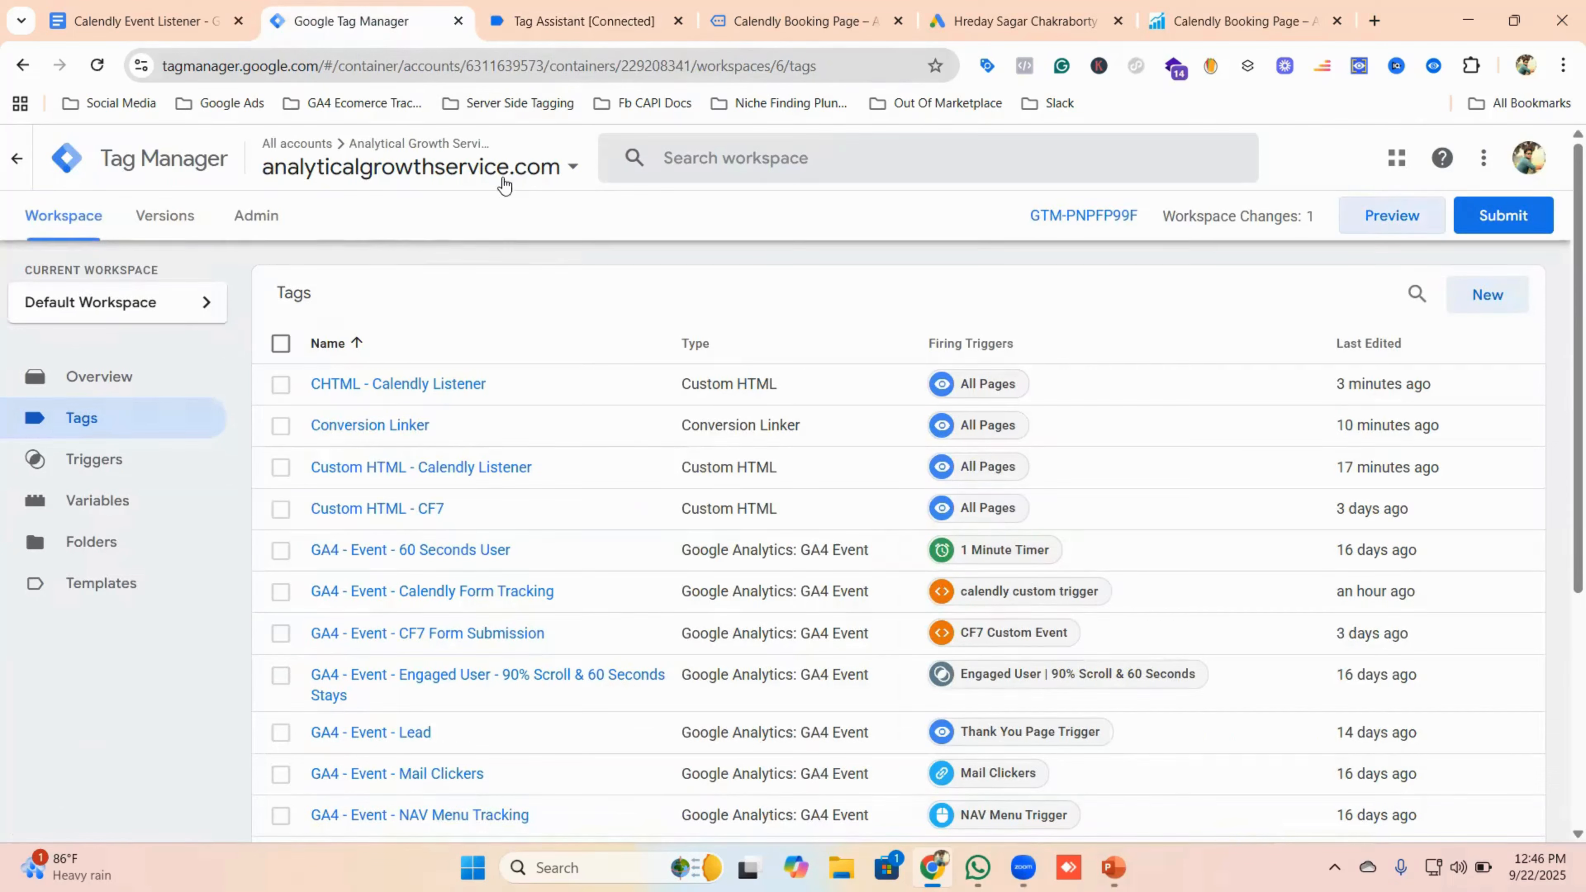
pyautogui.click(89, 500)
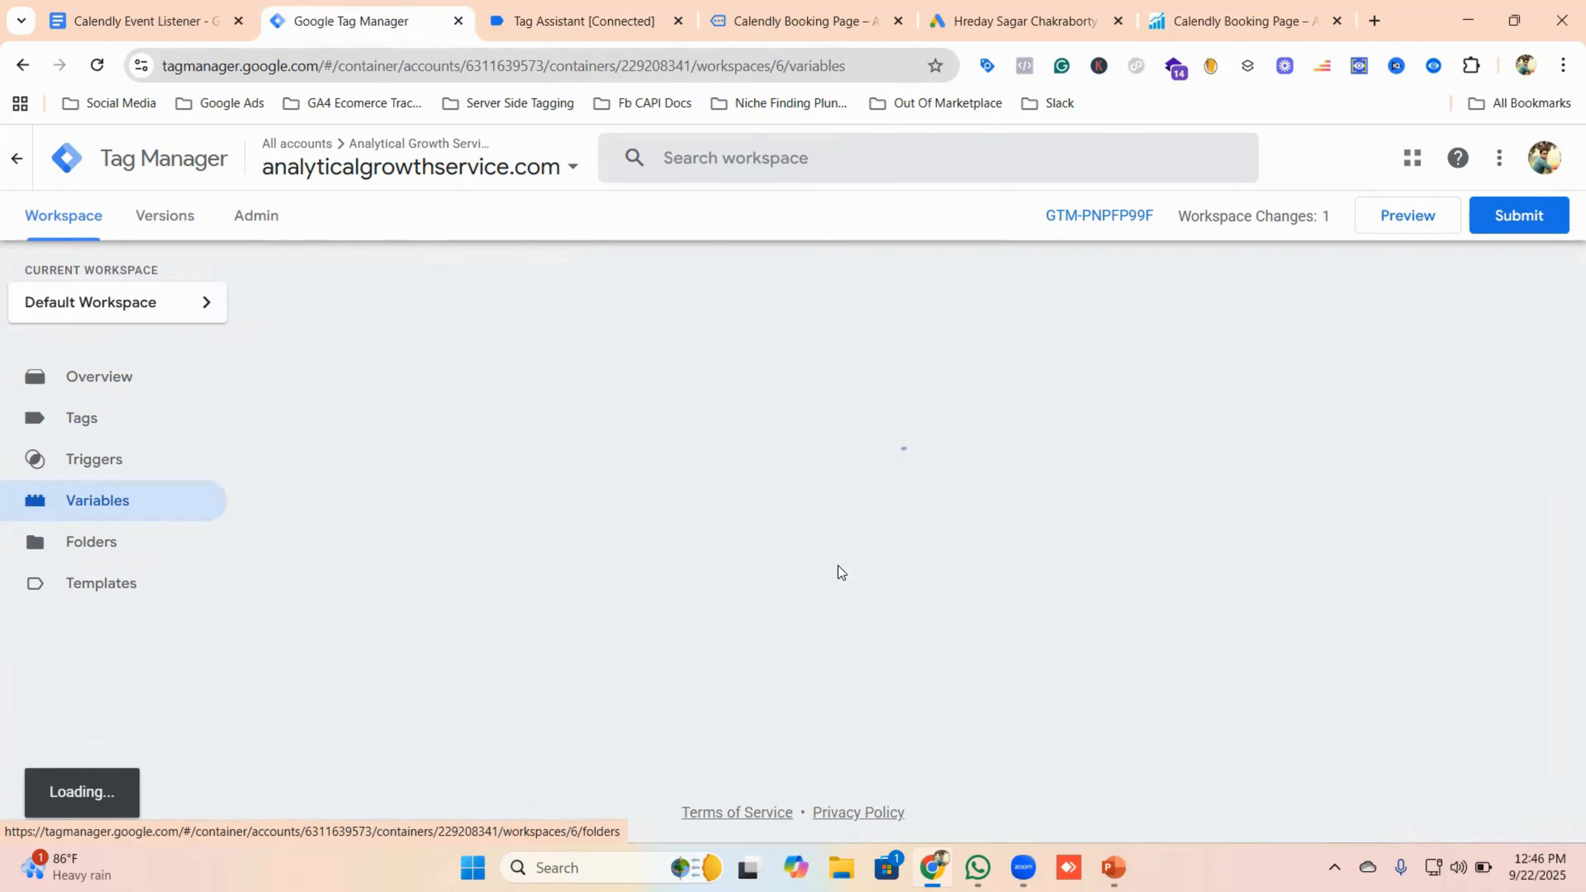
pyautogui.scroll(-10, 1105, 579)
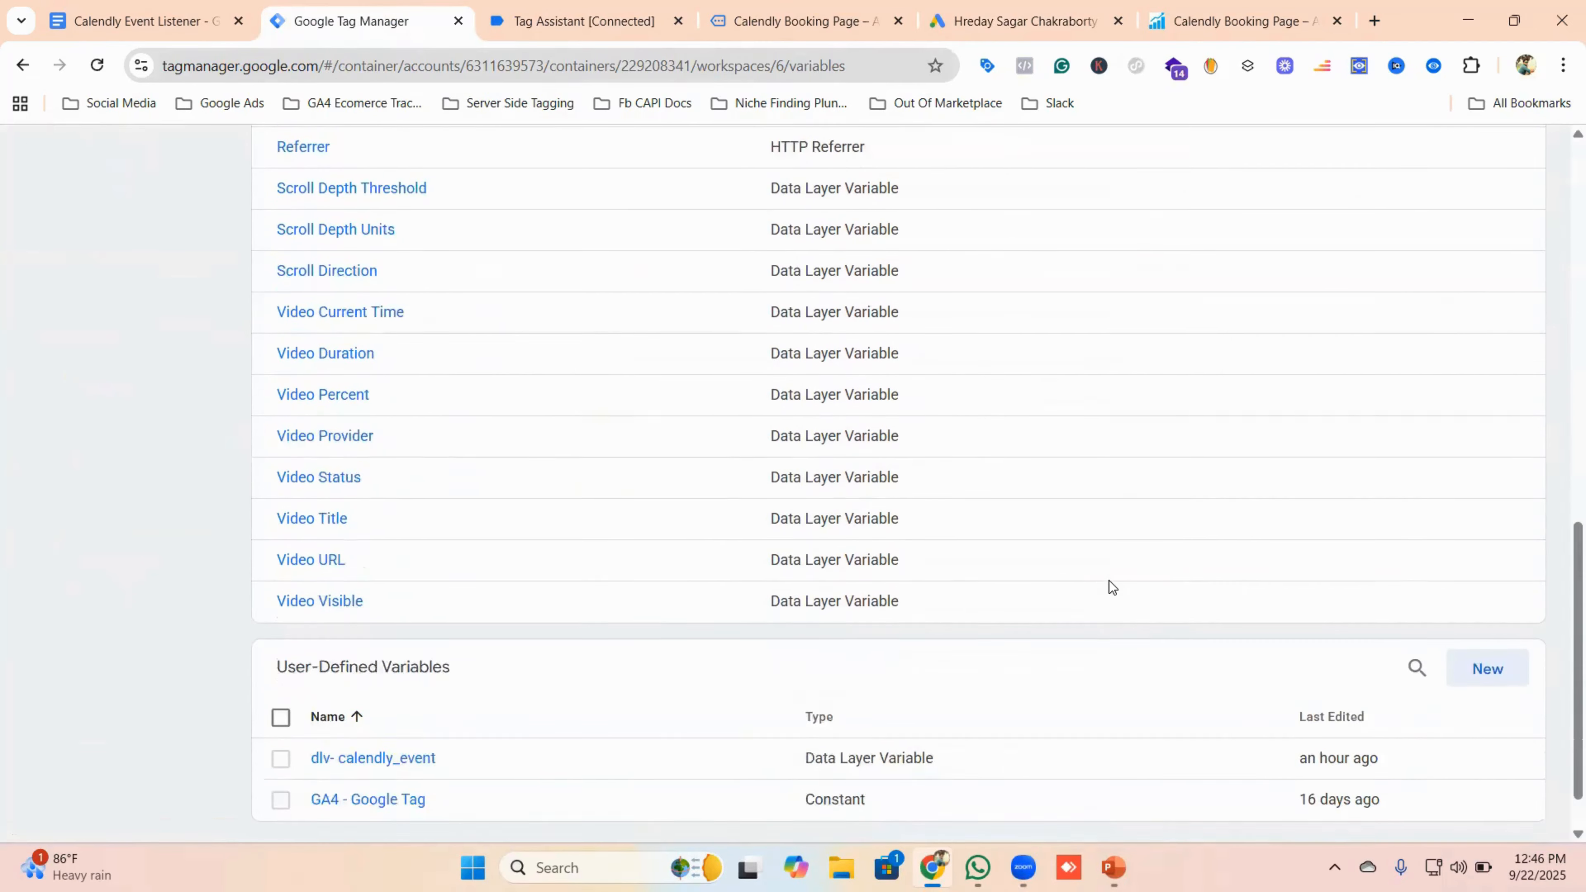
pyautogui.scroll(-1, 1109, 580)
pyautogui.click(1485, 610)
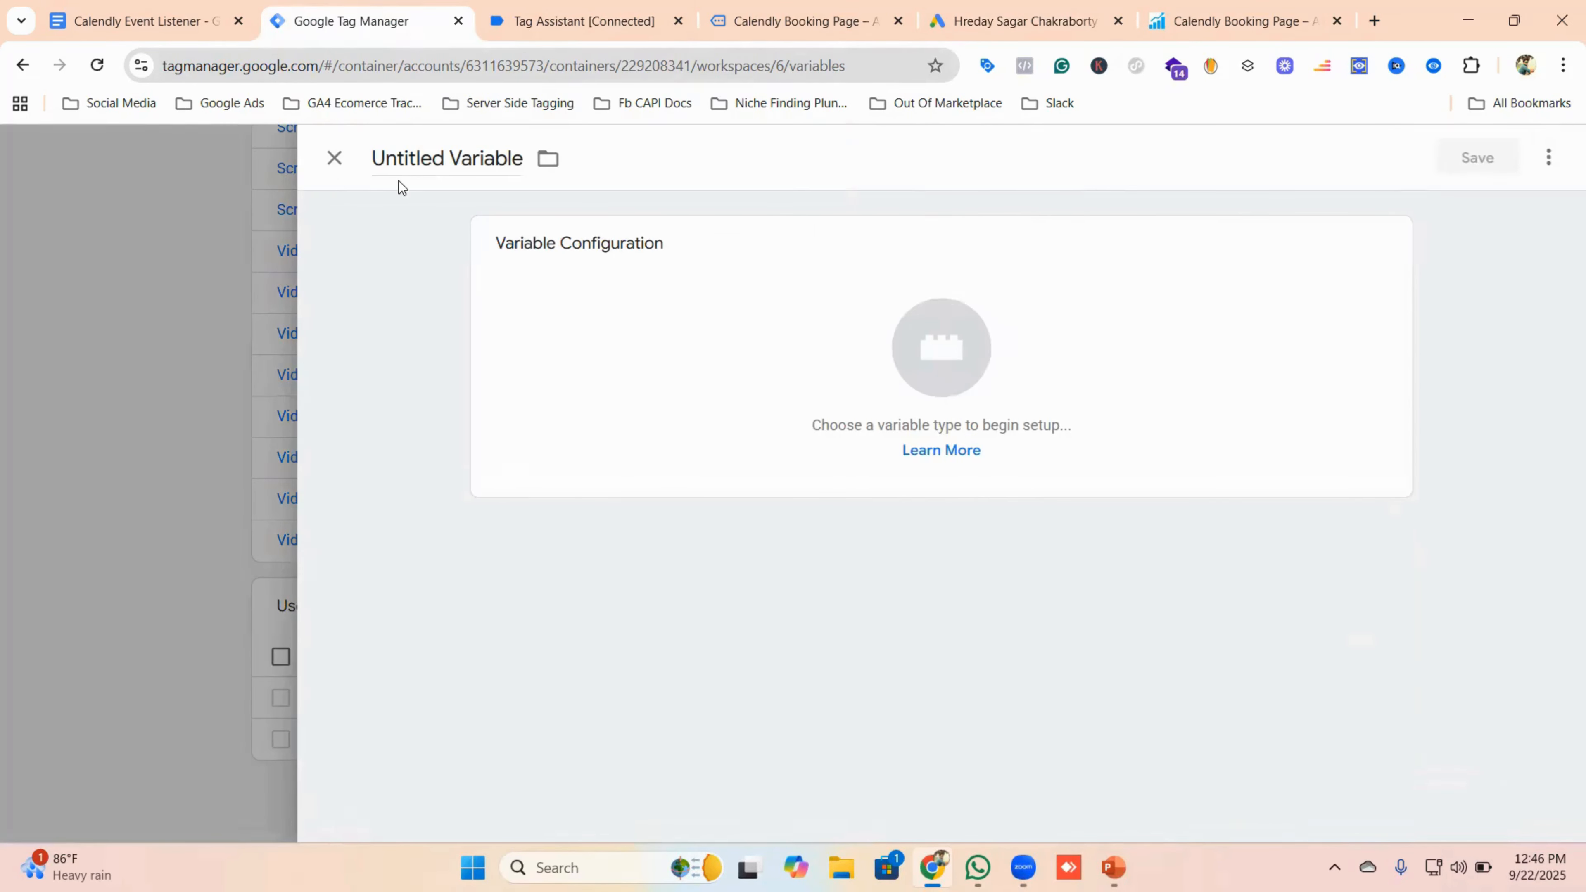
pyautogui.click(421, 167)
pyautogui.hotkey('ctrl', 'a')
pyautogui.press('BackSpace')
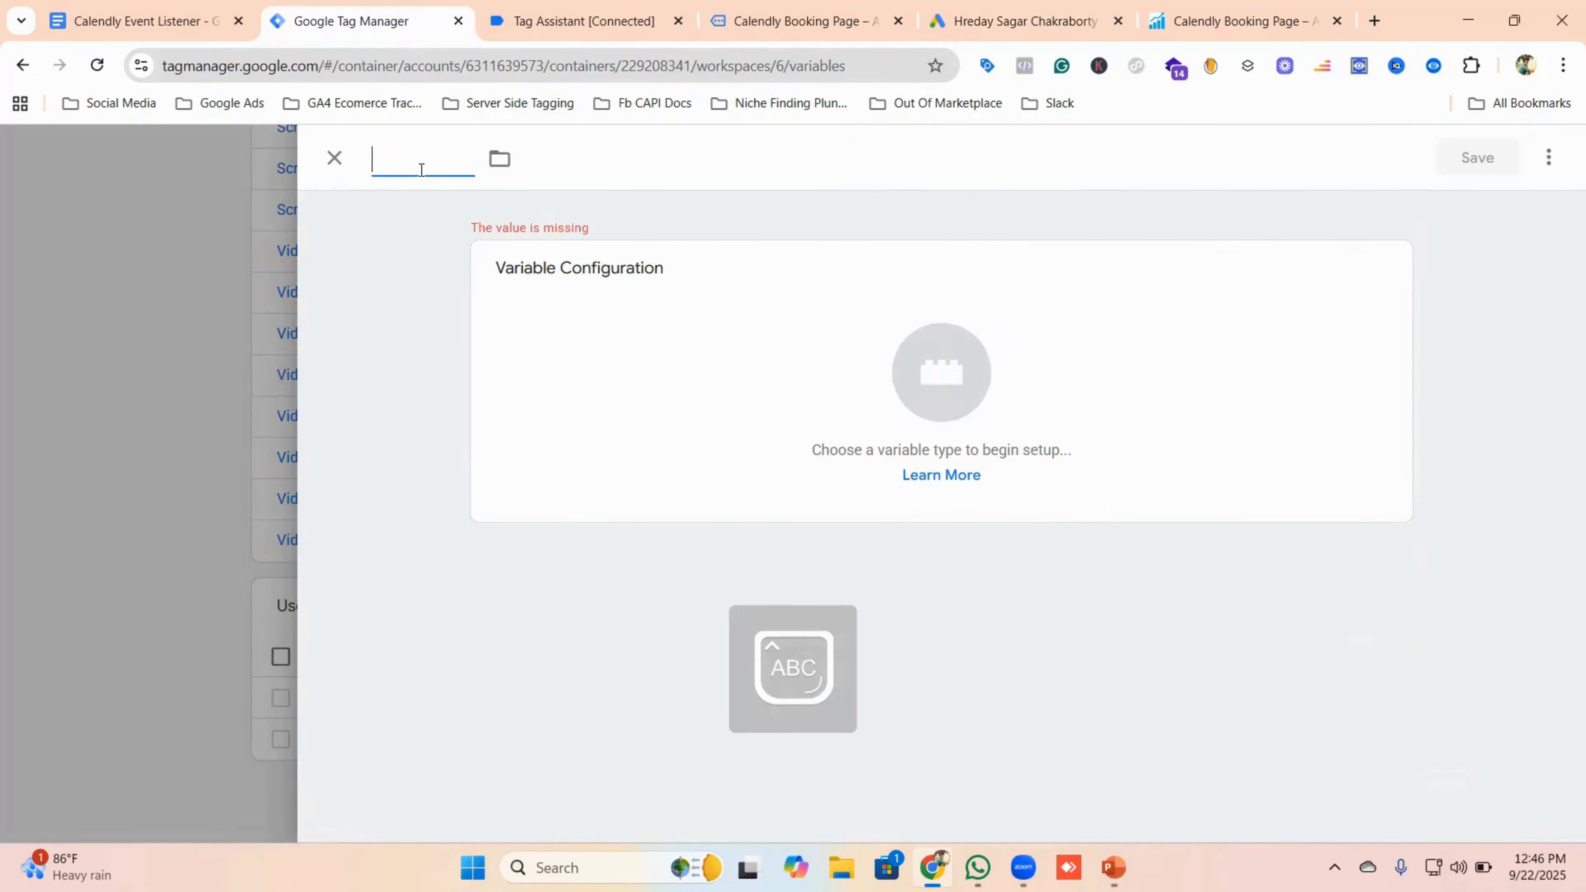
pyautogui.write('DL')
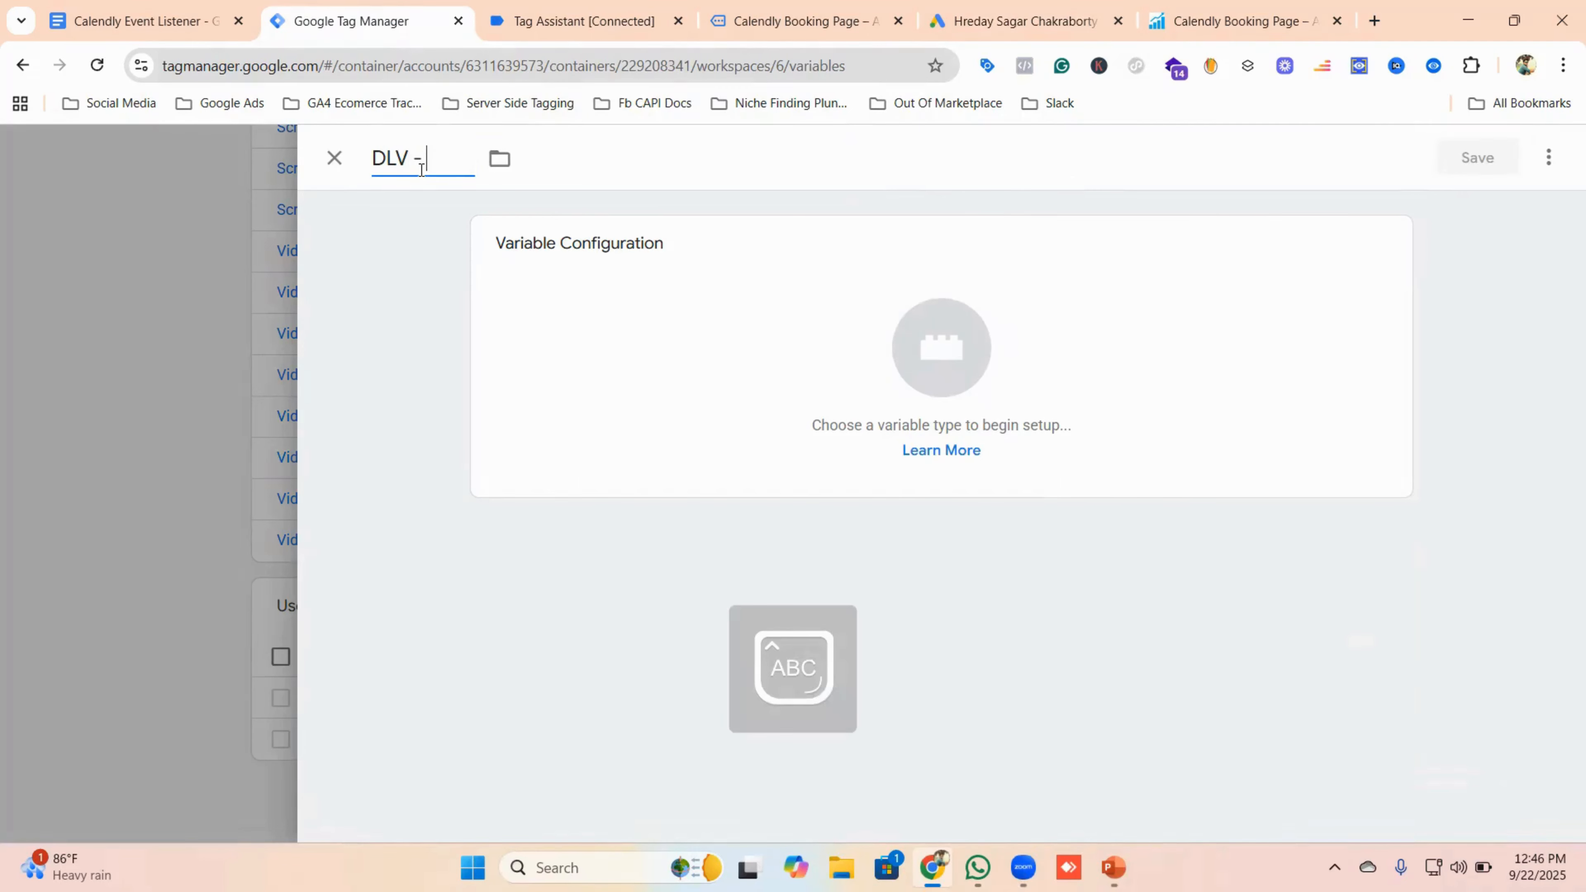
pyautogui.write('V -')
pyautogui.hotkey('ctrl', 'v')
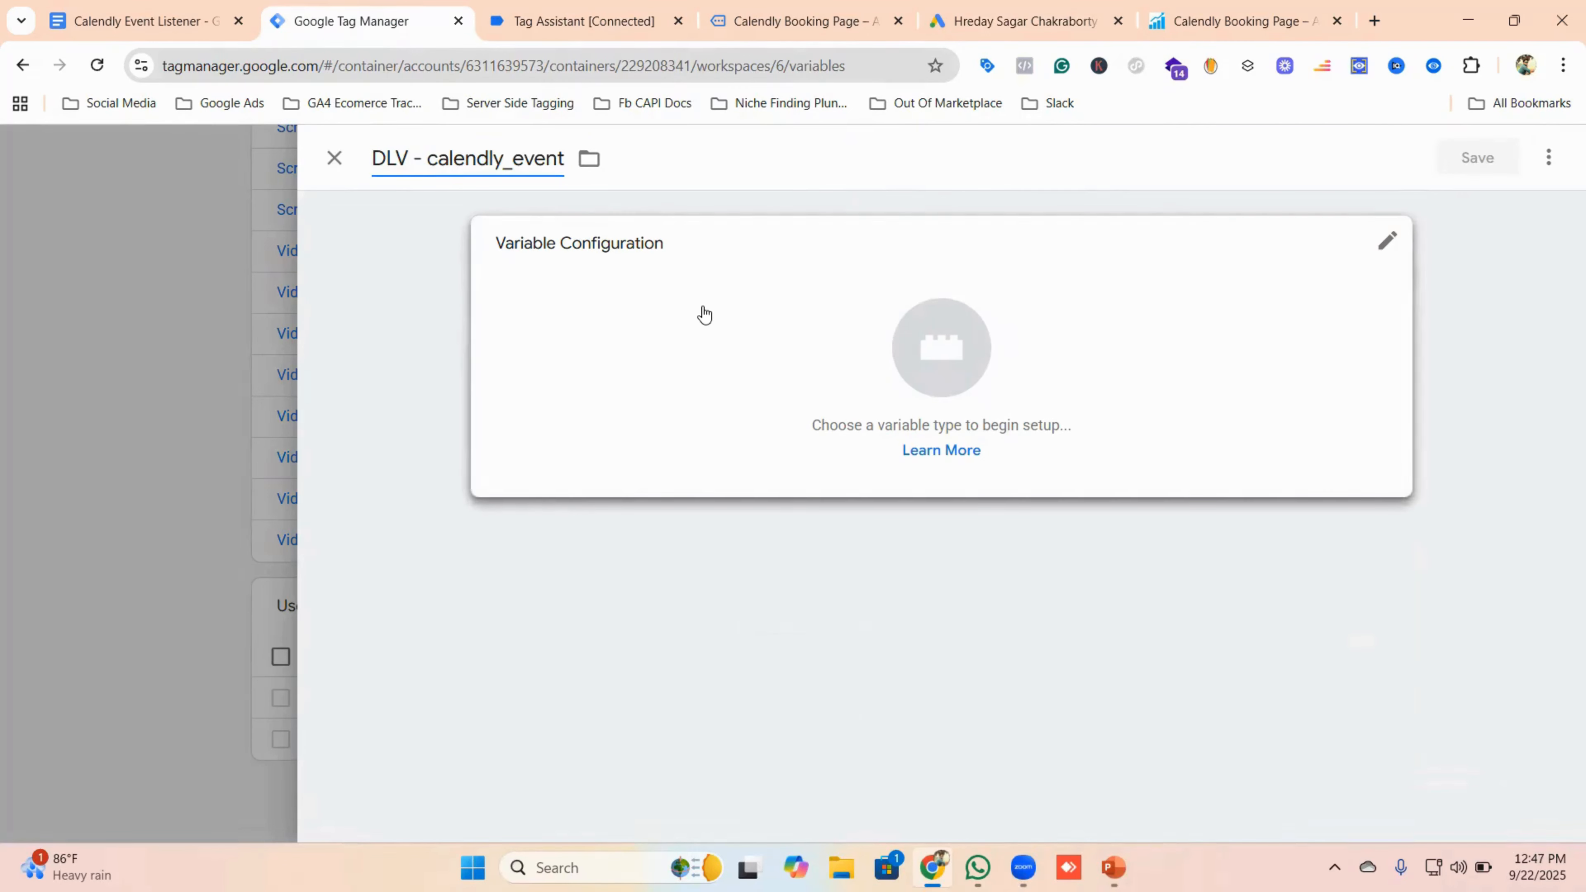
# - Configure the variable as a Data Layer Variable with the data layer variable name calendly_event, and save it
pyautogui.click(706, 475)
pyautogui.scroll(-2, 1103, 701)
pyautogui.scroll(2, 1105, 704)
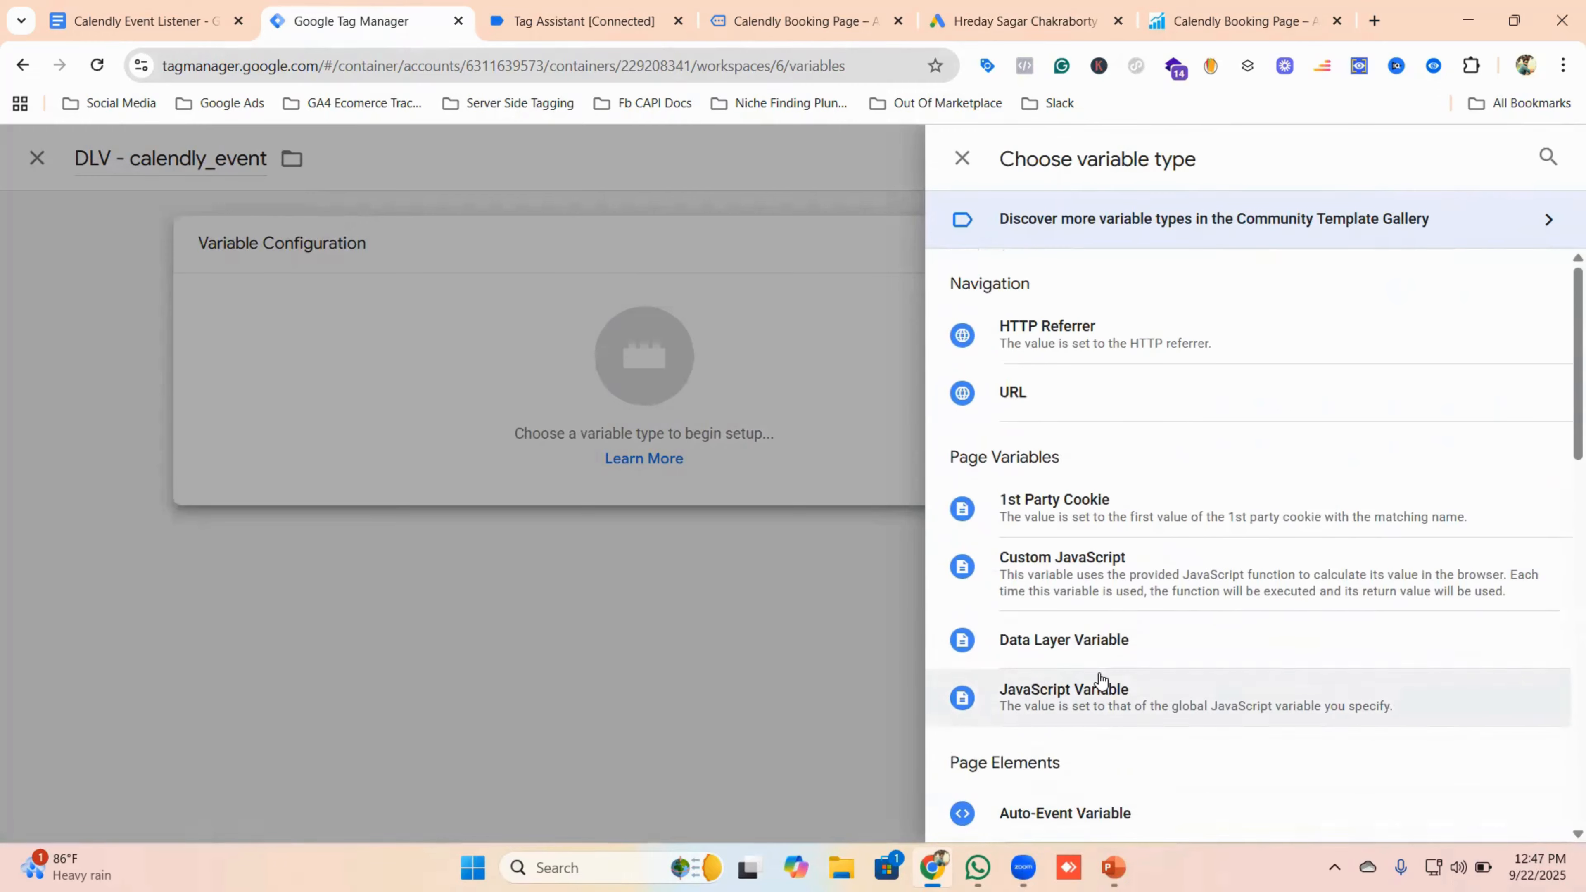
pyautogui.click(1102, 640)
pyautogui.click(587, 432)
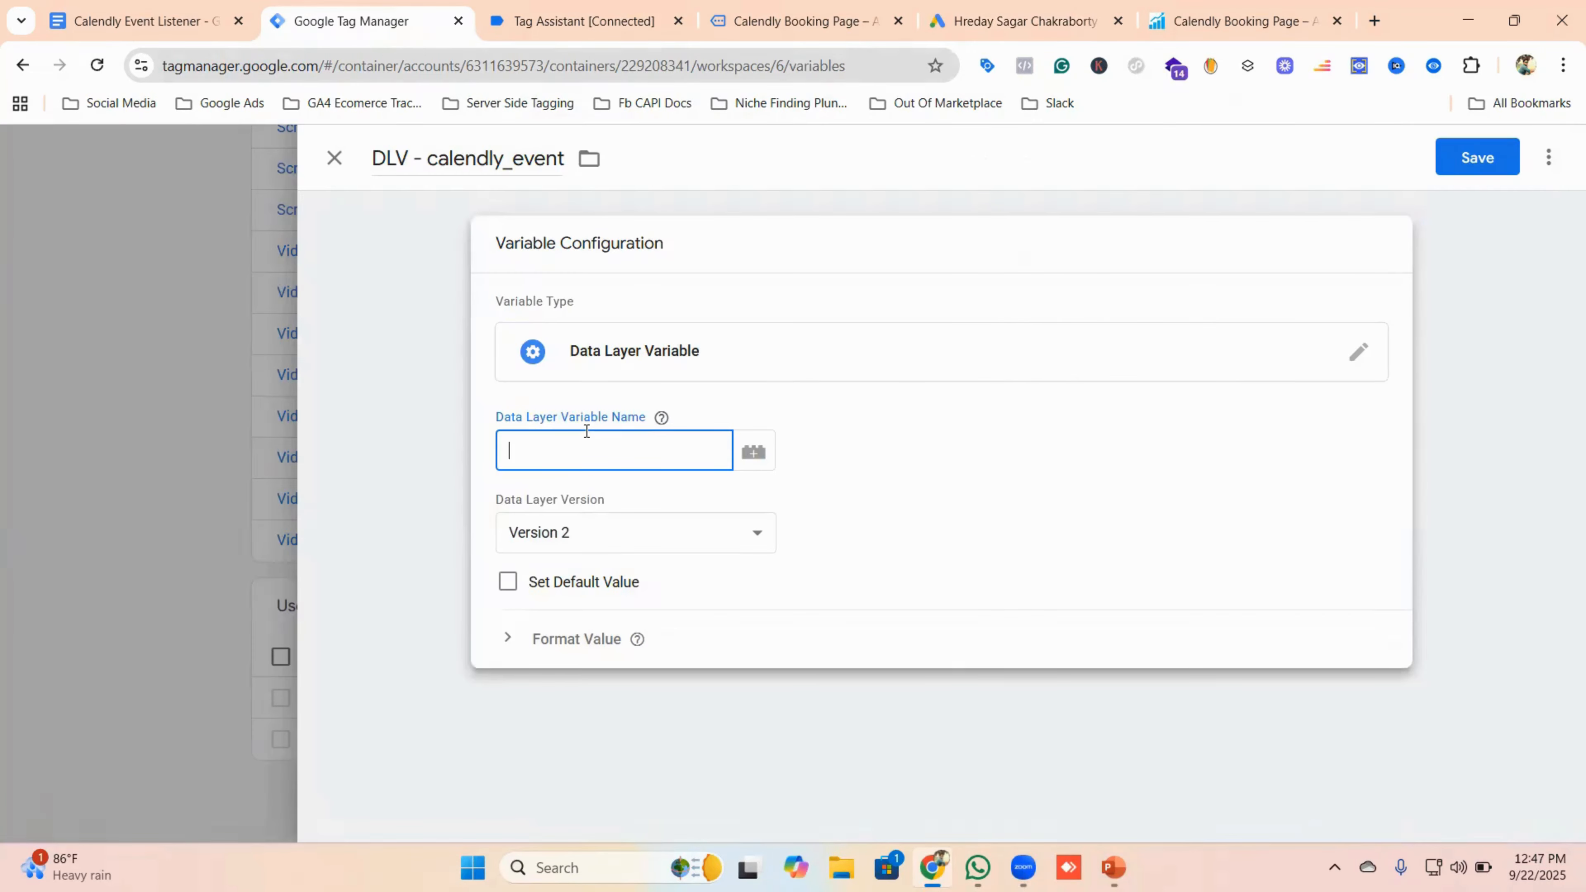
pyautogui.hotkey('ctrl', 'v')
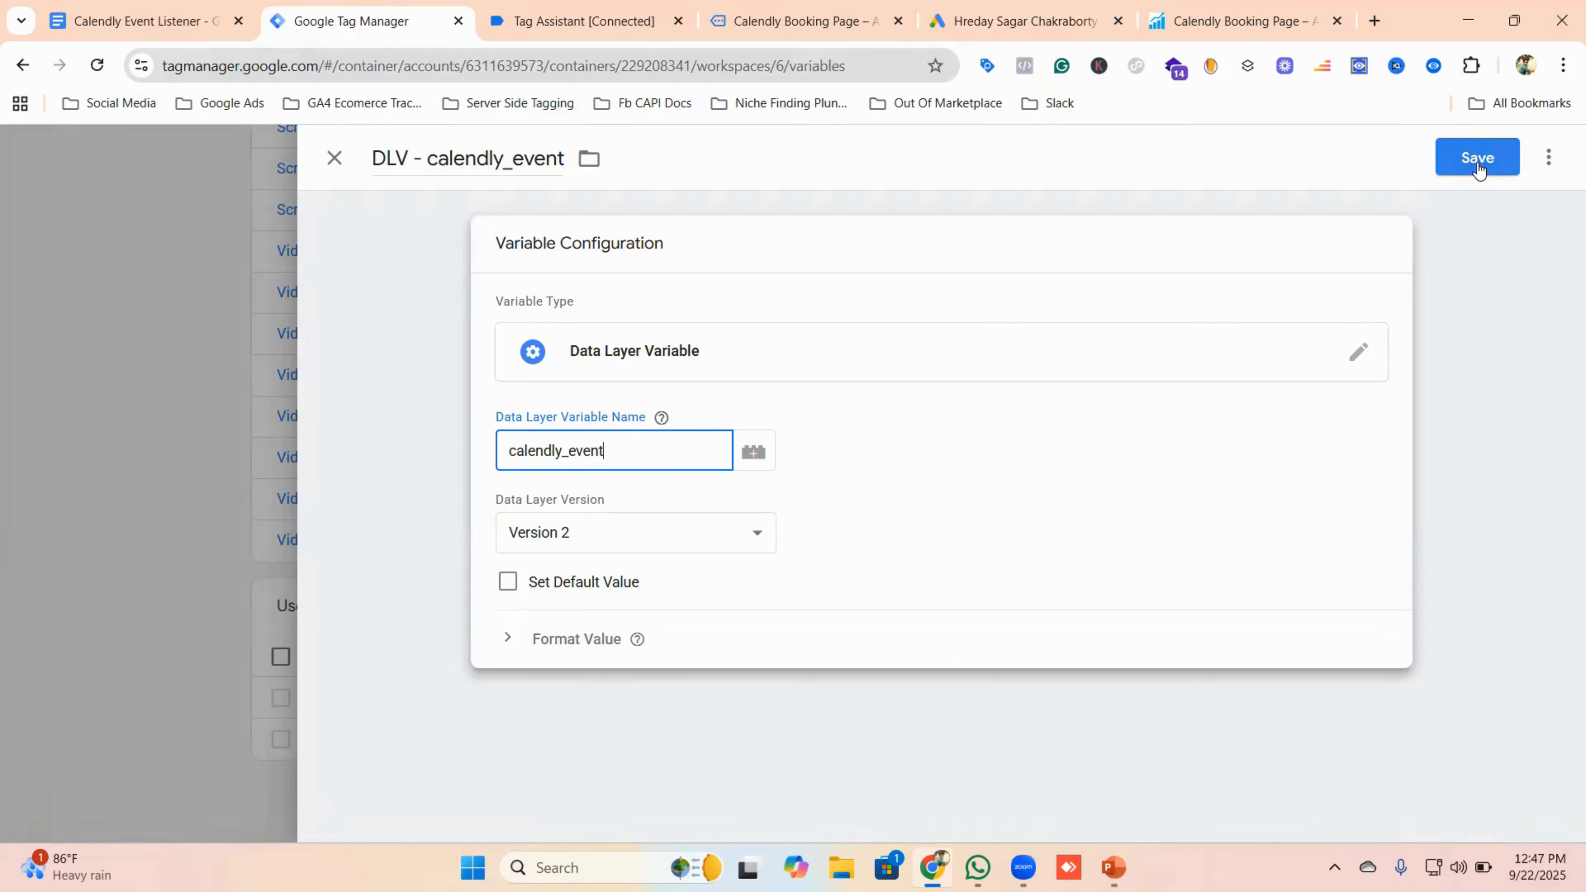
pyautogui.click(1480, 158)
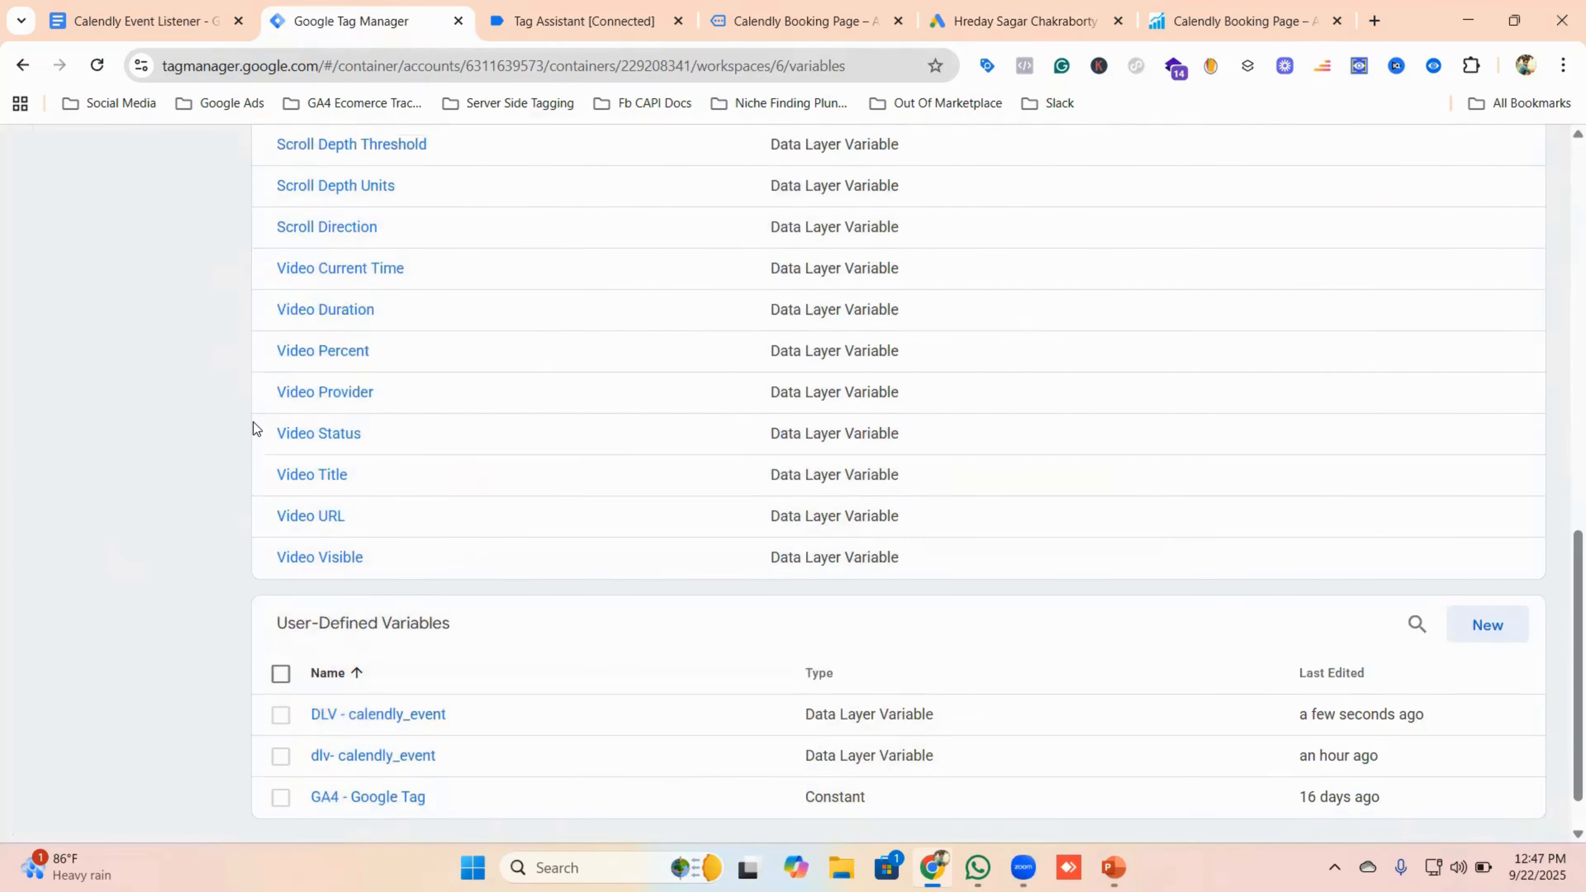
# - Create a new tag in the workspace named Google Ads Conversion - Calendly Booking Appointment
pyautogui.click(95, 425)
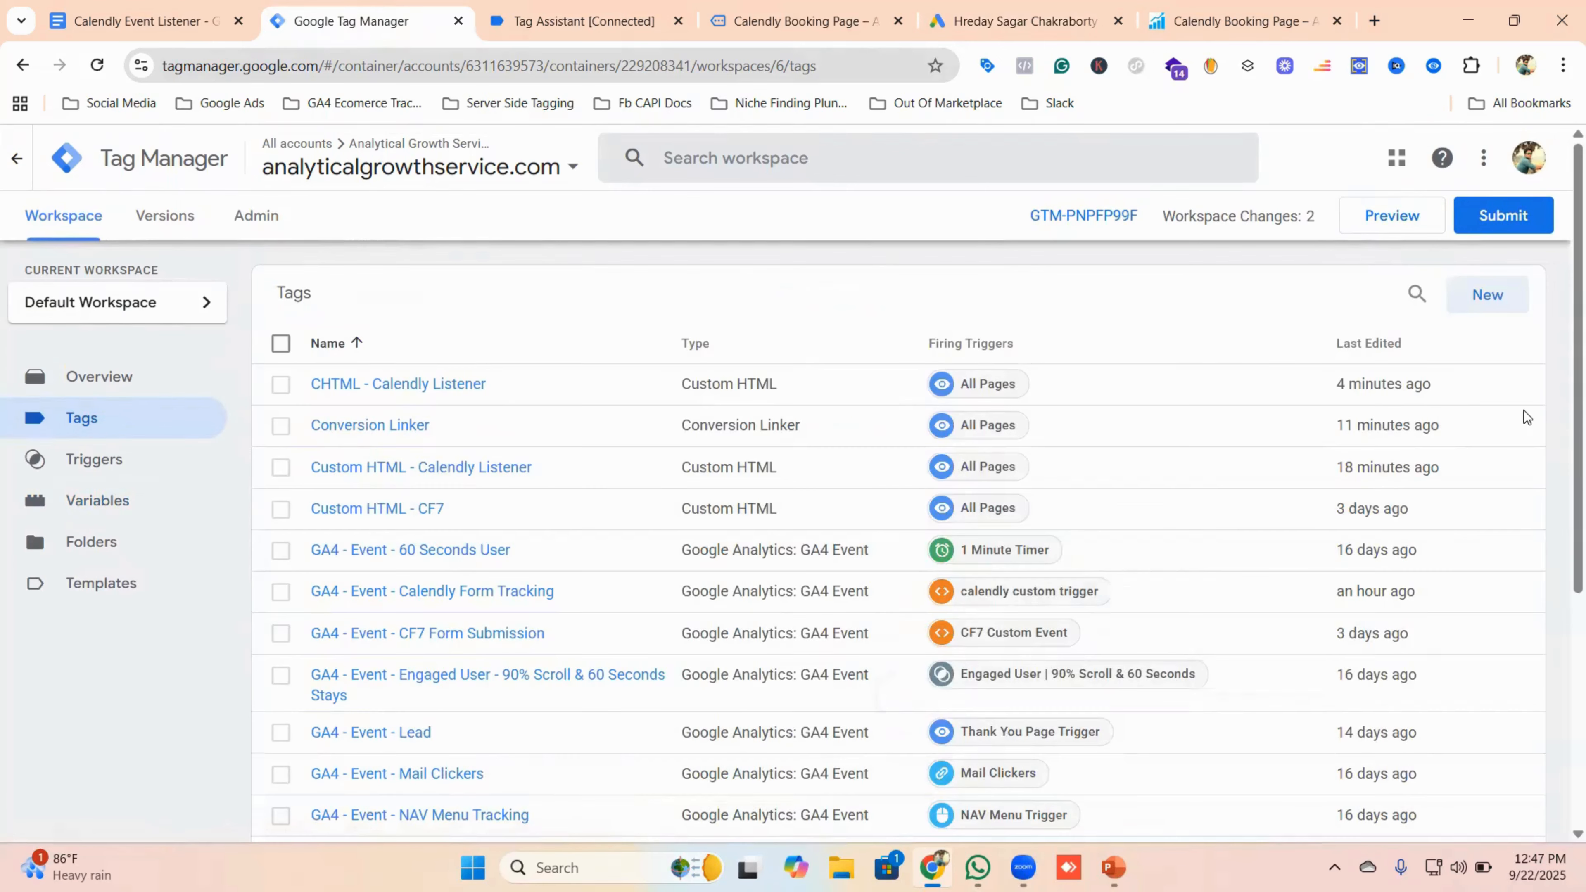
pyautogui.click(1489, 298)
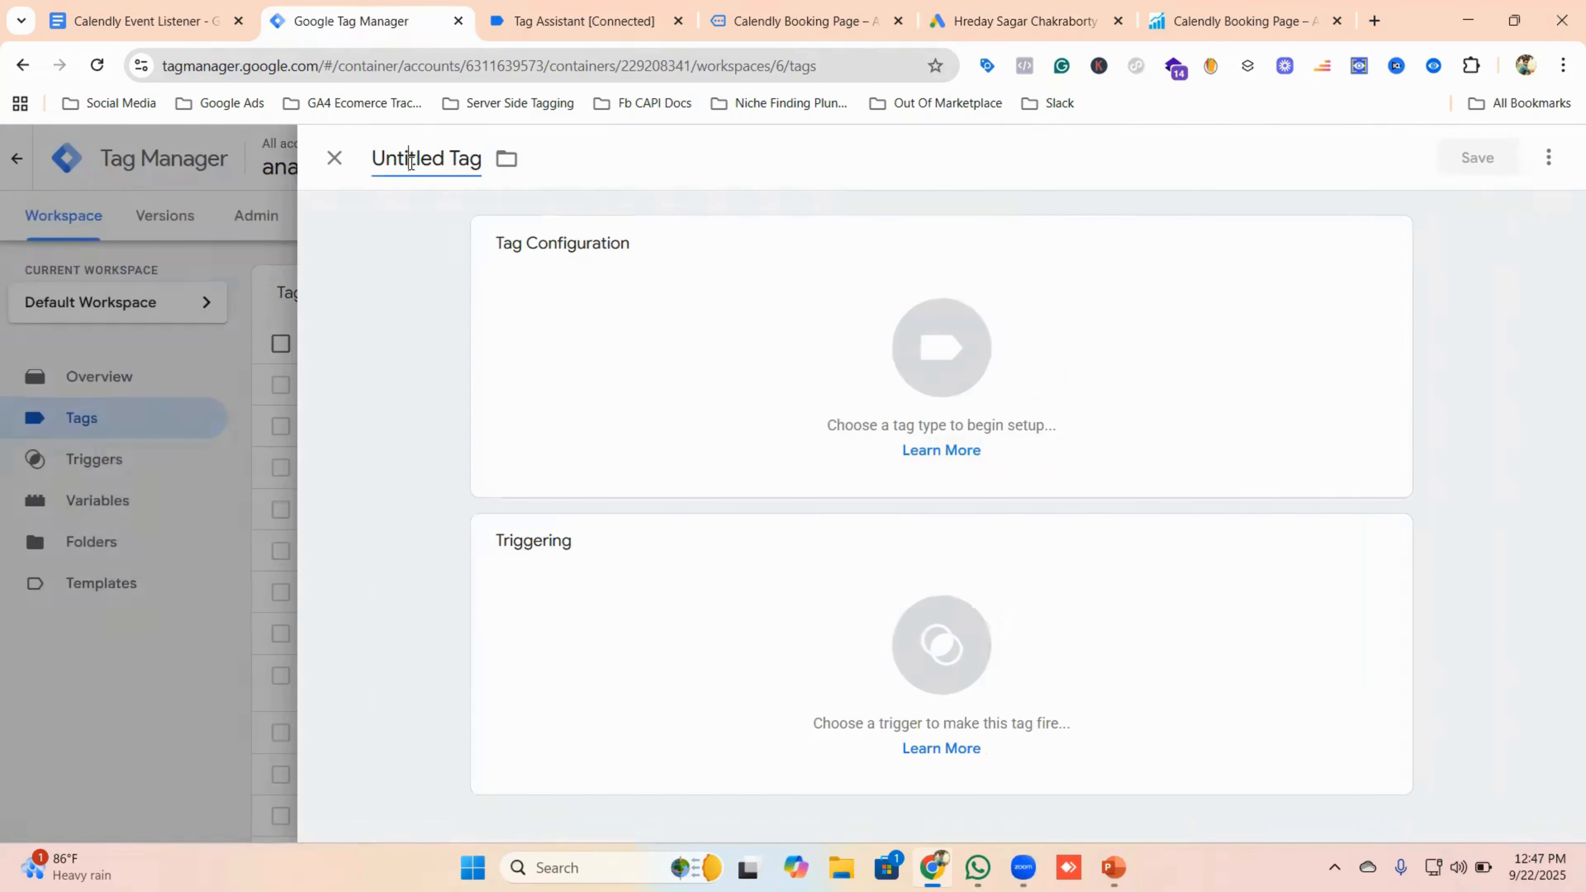
pyautogui.click(411, 162)
pyautogui.press('BackSpace')
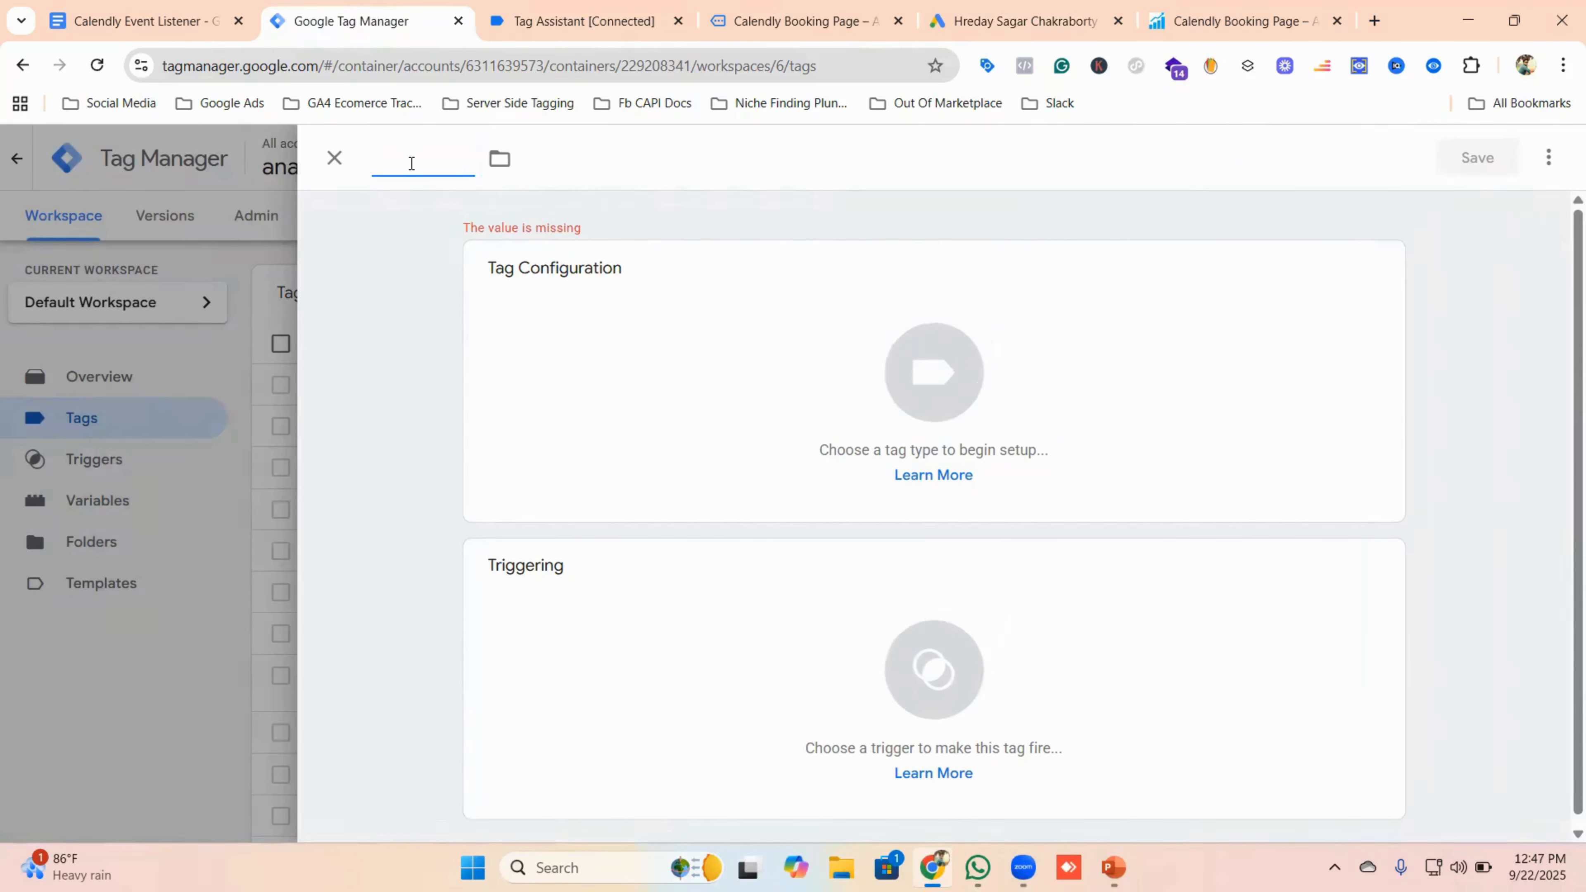
pyautogui.write('Googl')
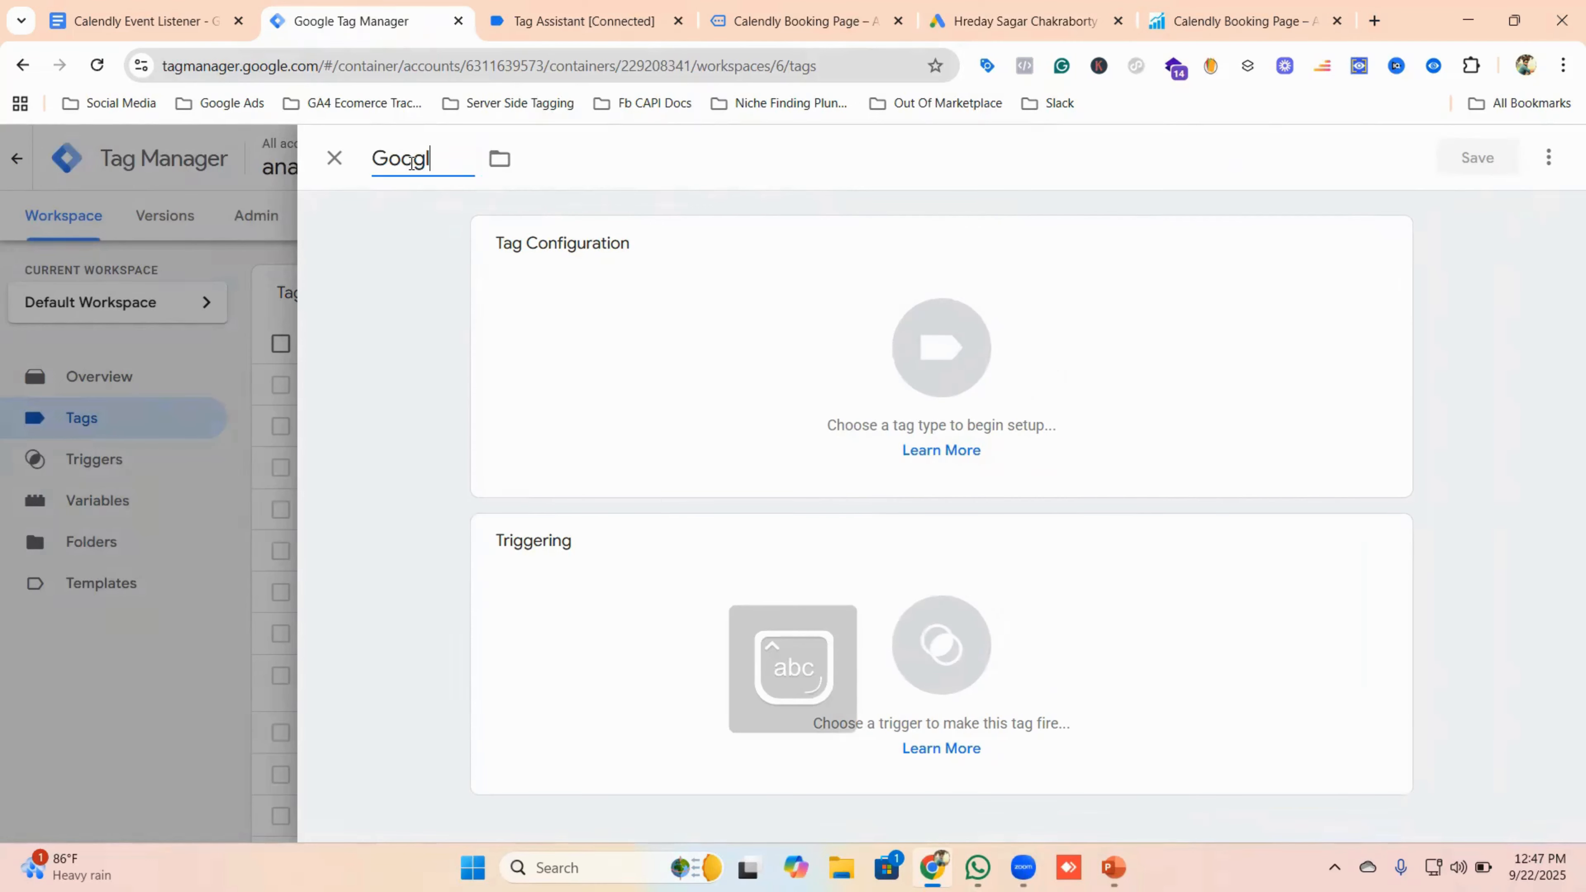
pyautogui.write('e Ads ')
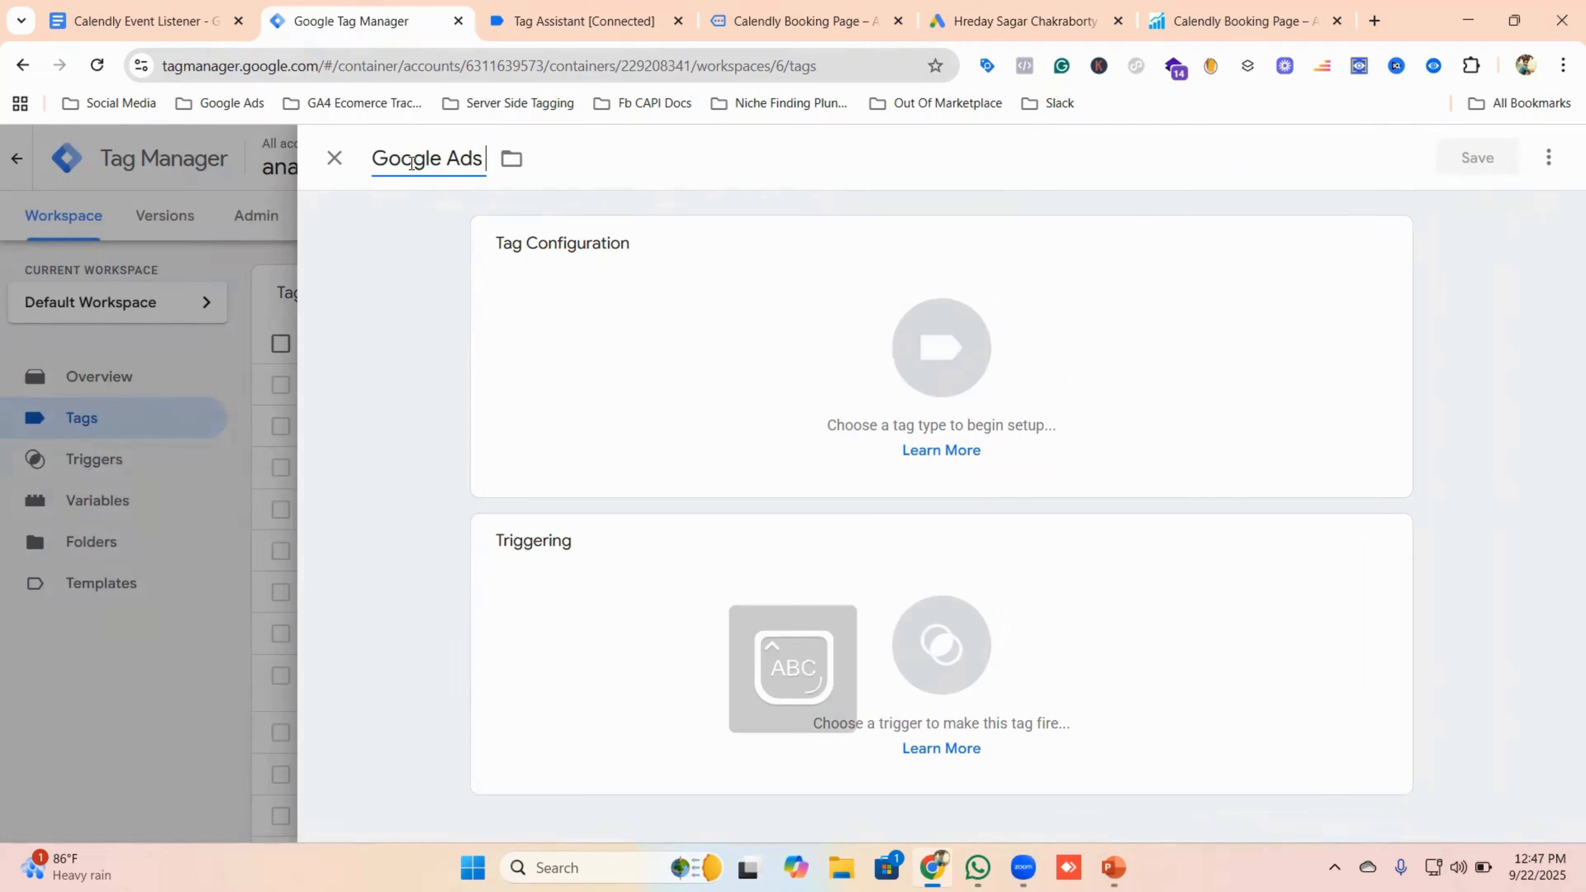
pyautogui.write('Conversion')
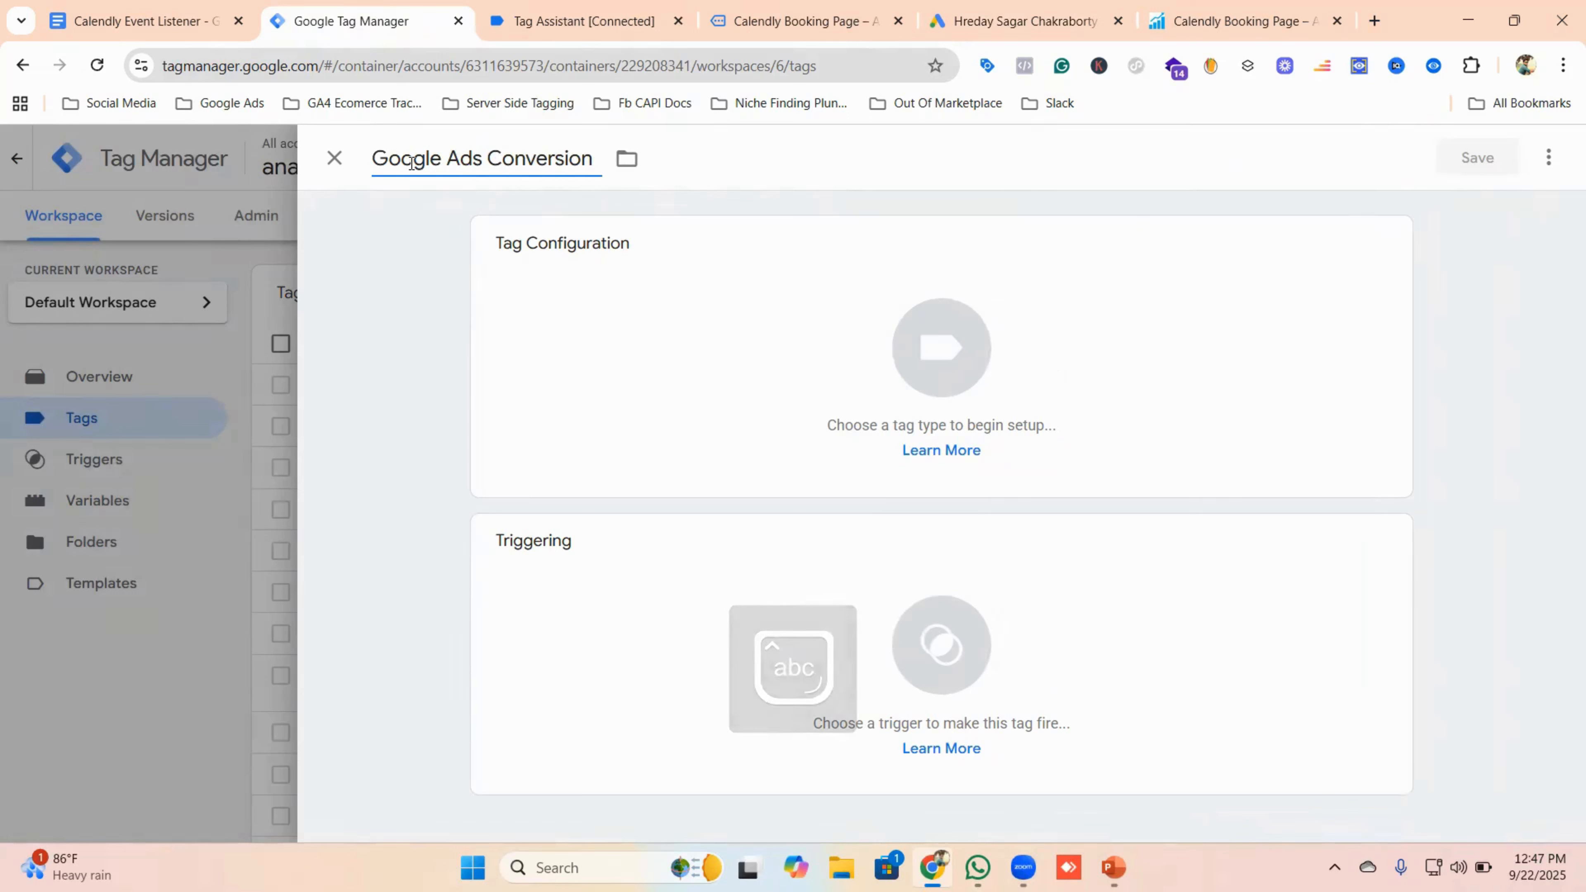
pyautogui.write('  - C')
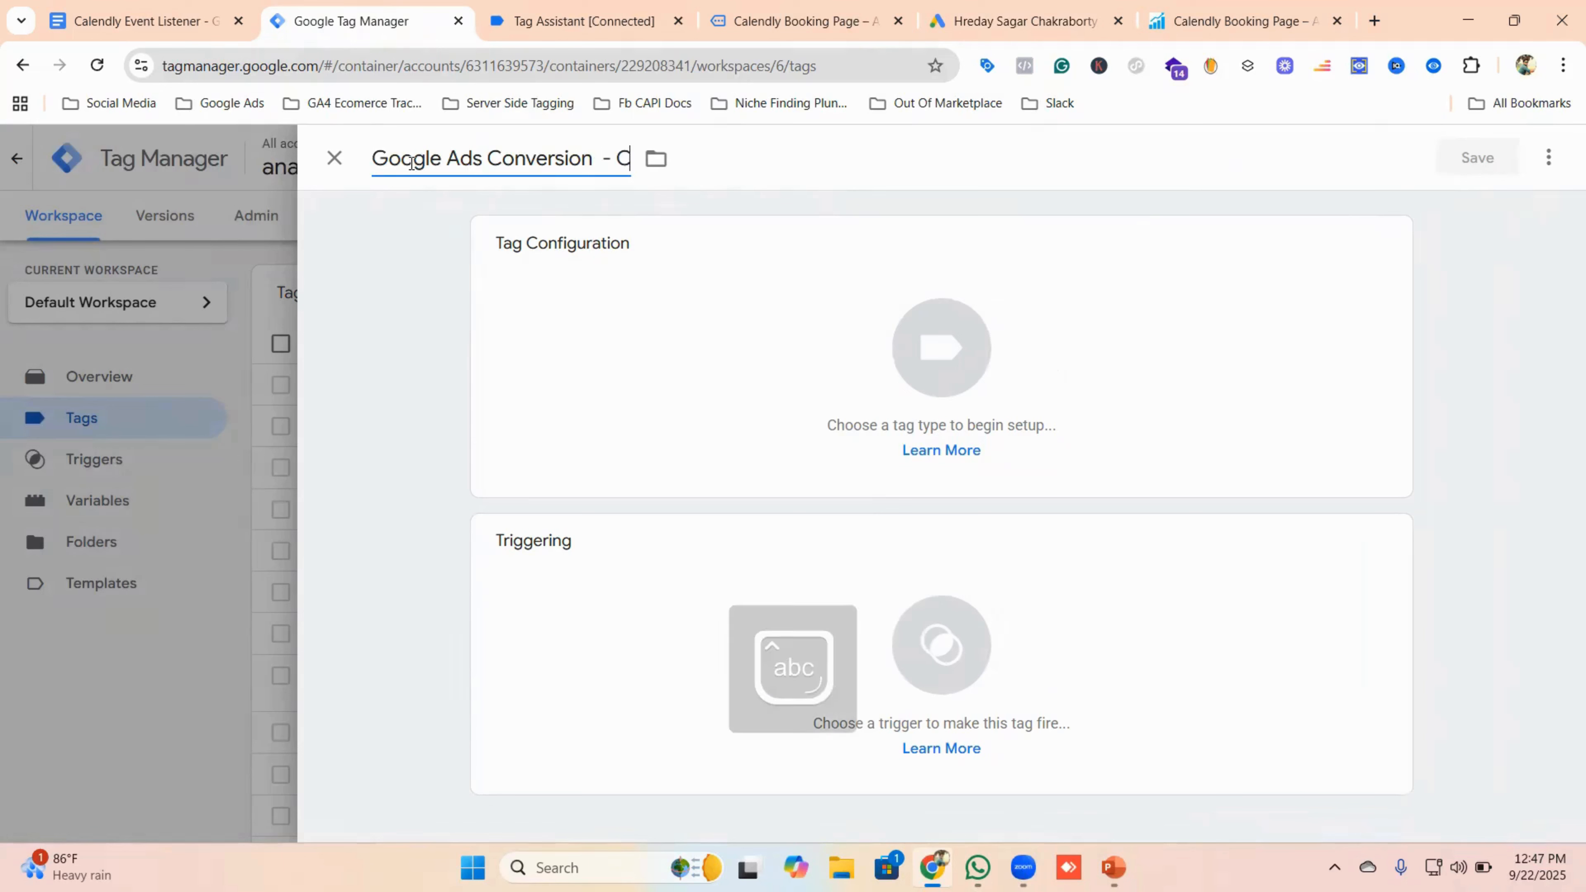
pyautogui.write('alendly')
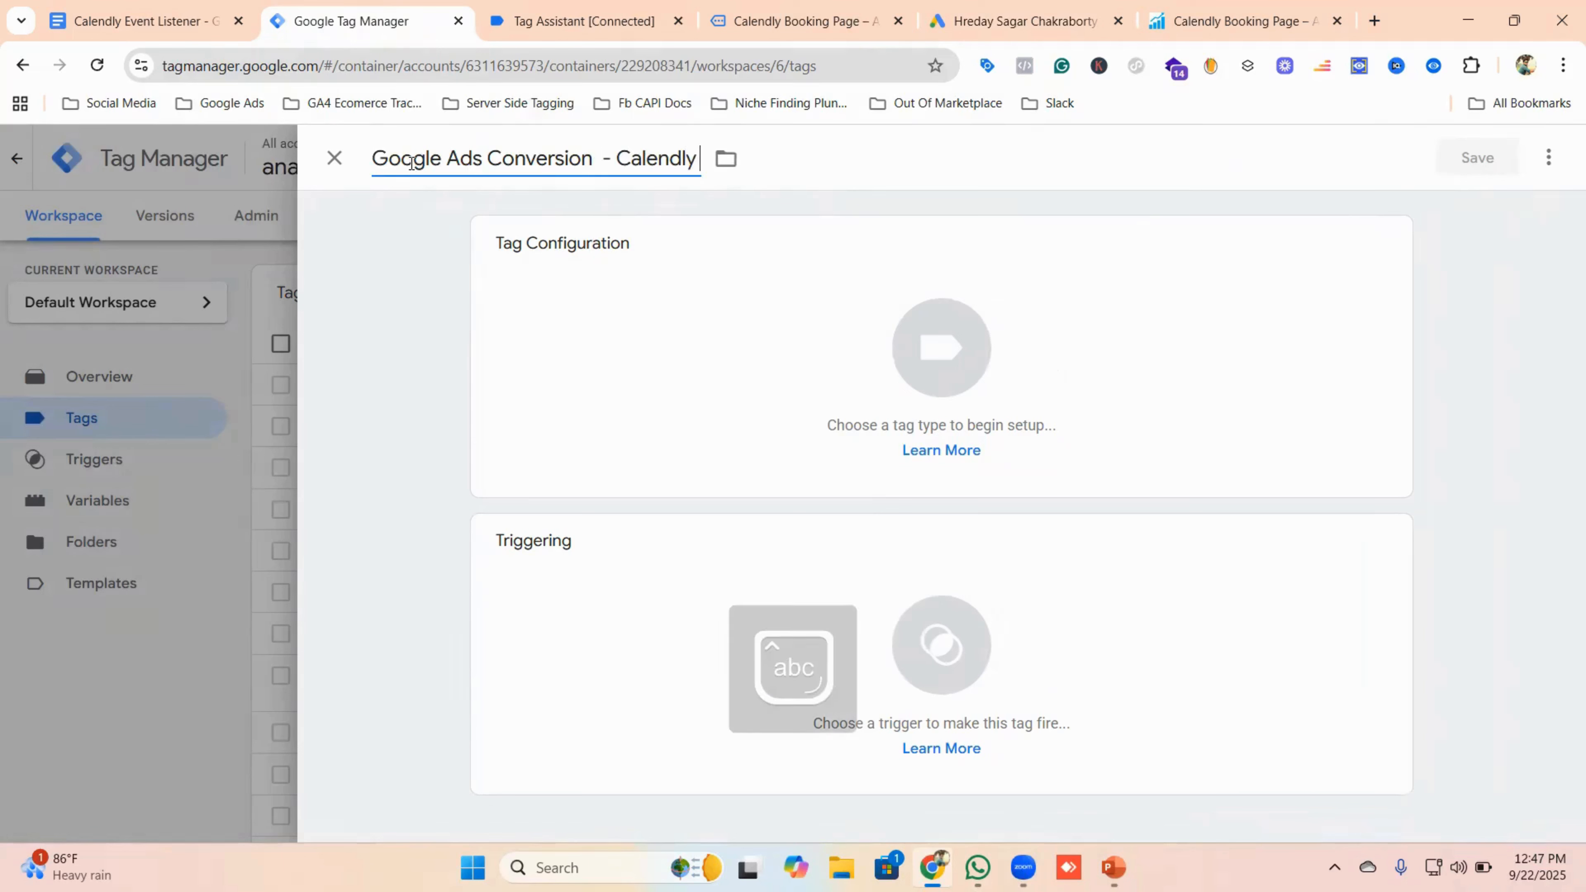
pyautogui.write(' Booking')
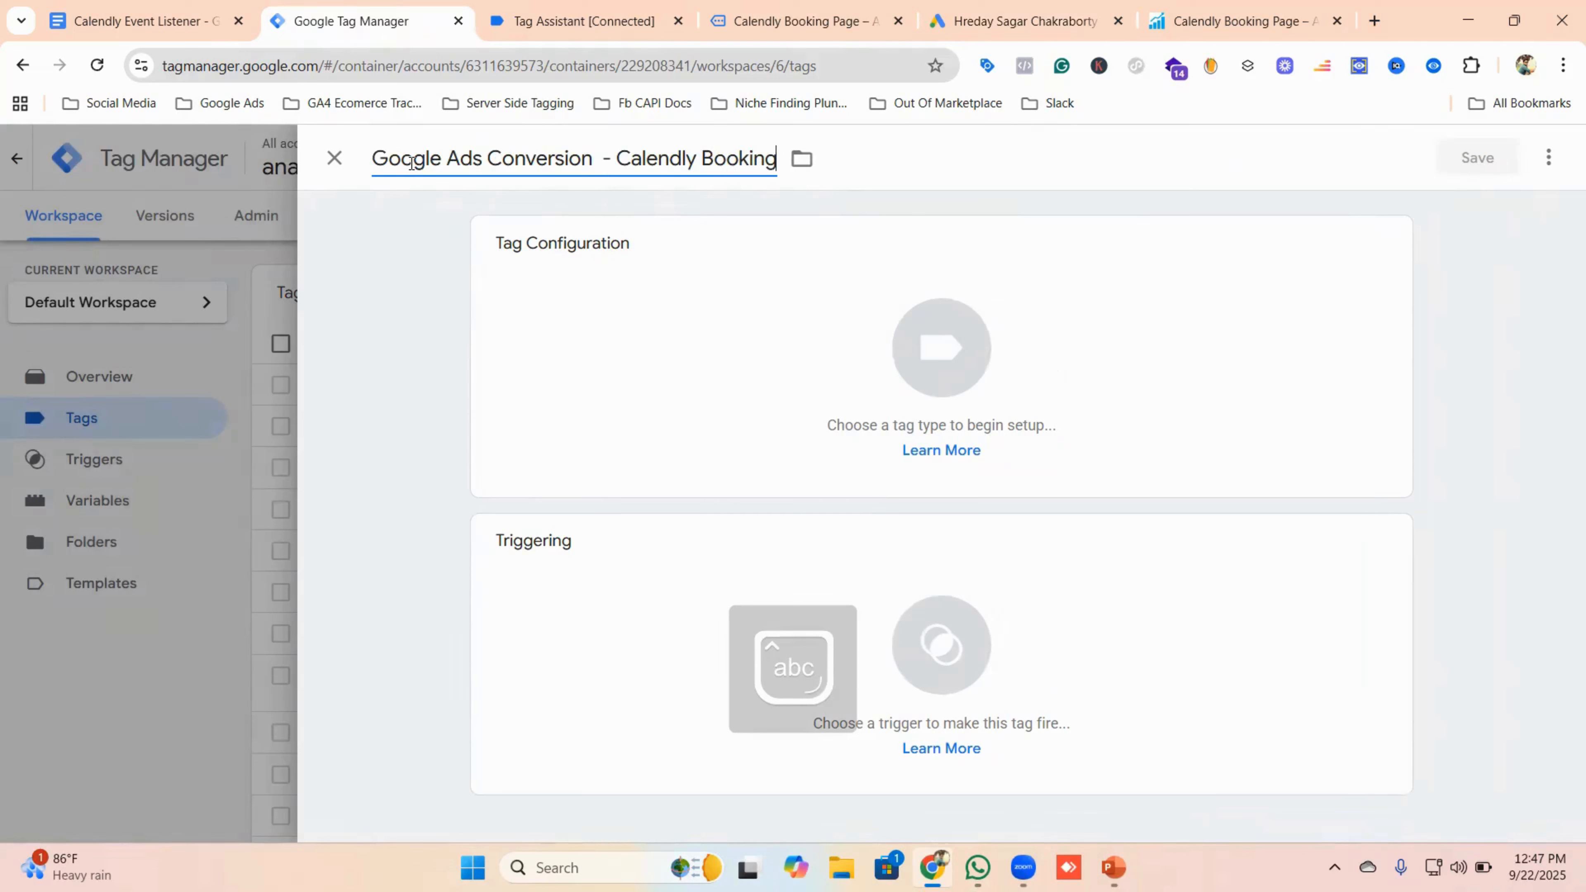
pyautogui.write(' Appointment')
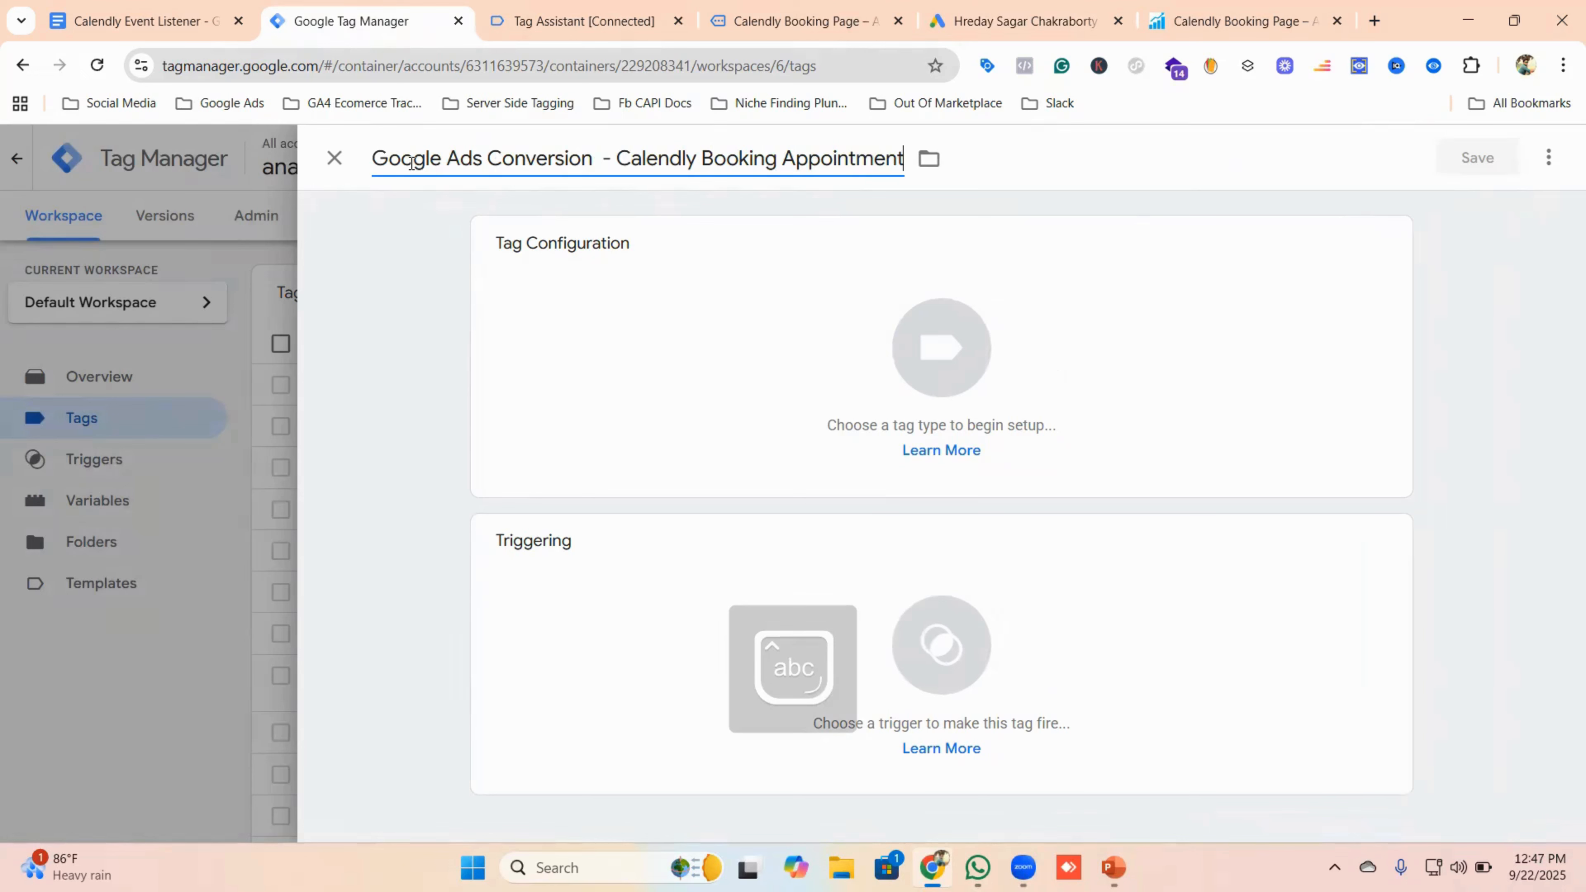
# - Set the new tag's type to Google Ads Conversion Tracking
pyautogui.click(620, 336)
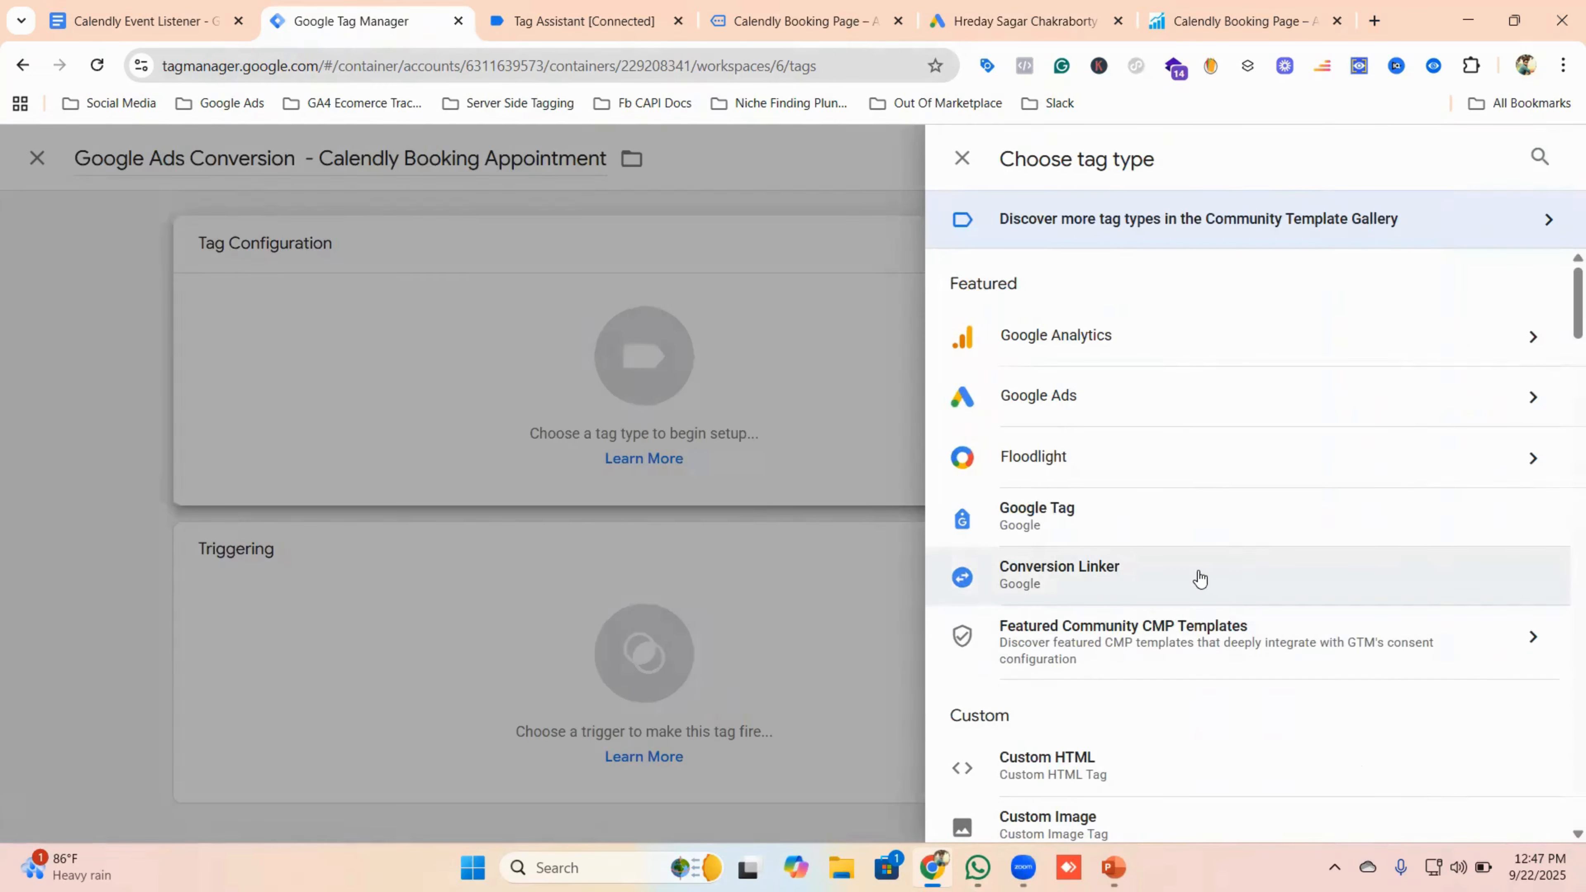
pyautogui.click(1041, 425)
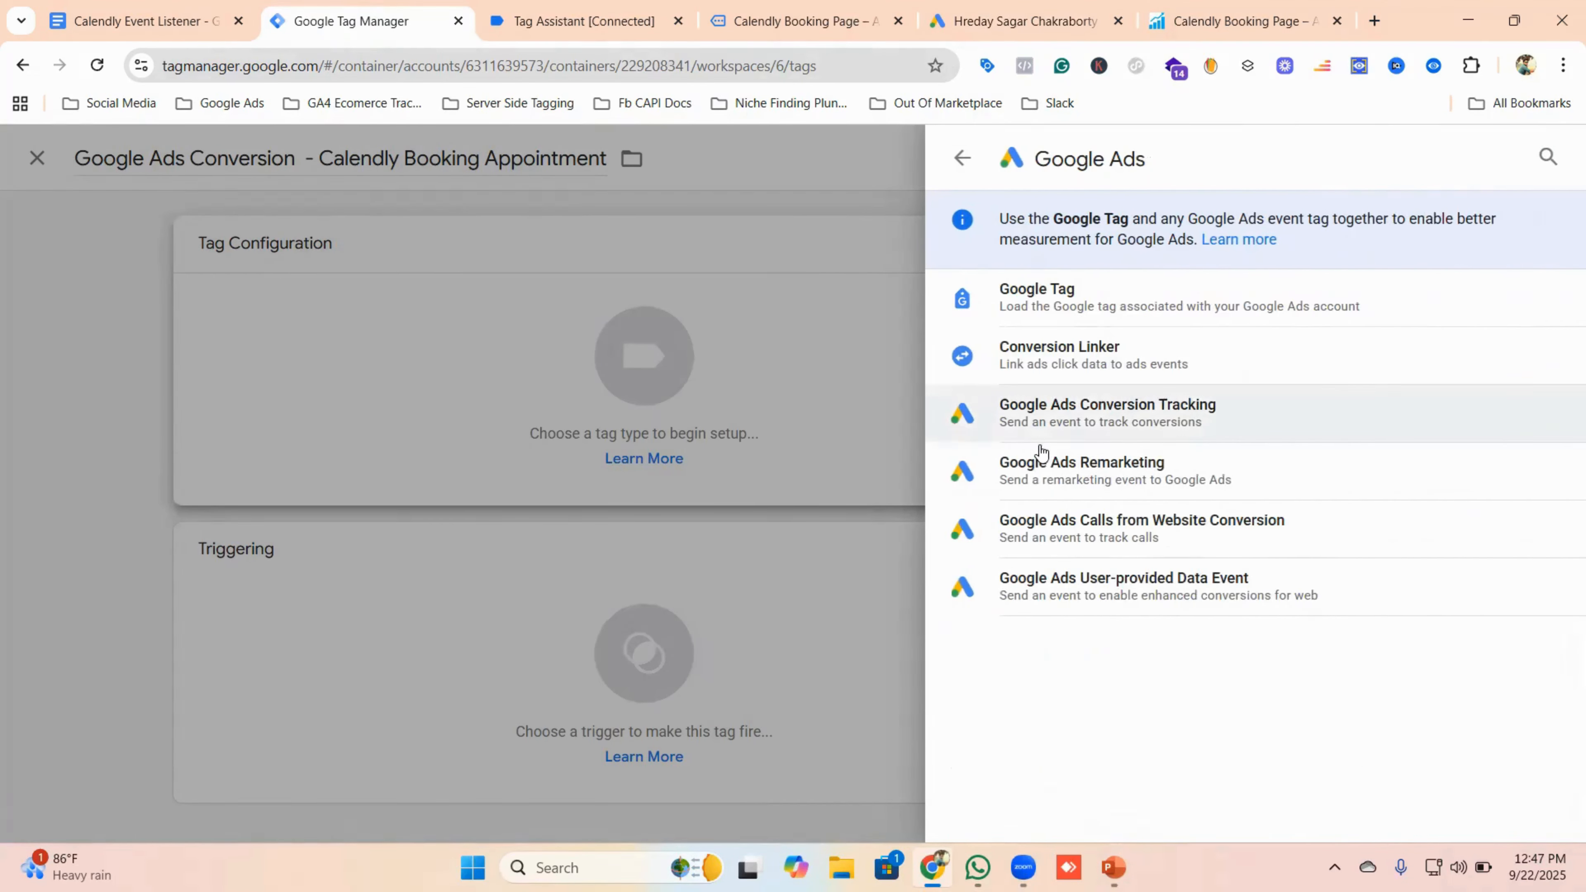
pyautogui.click(1085, 425)
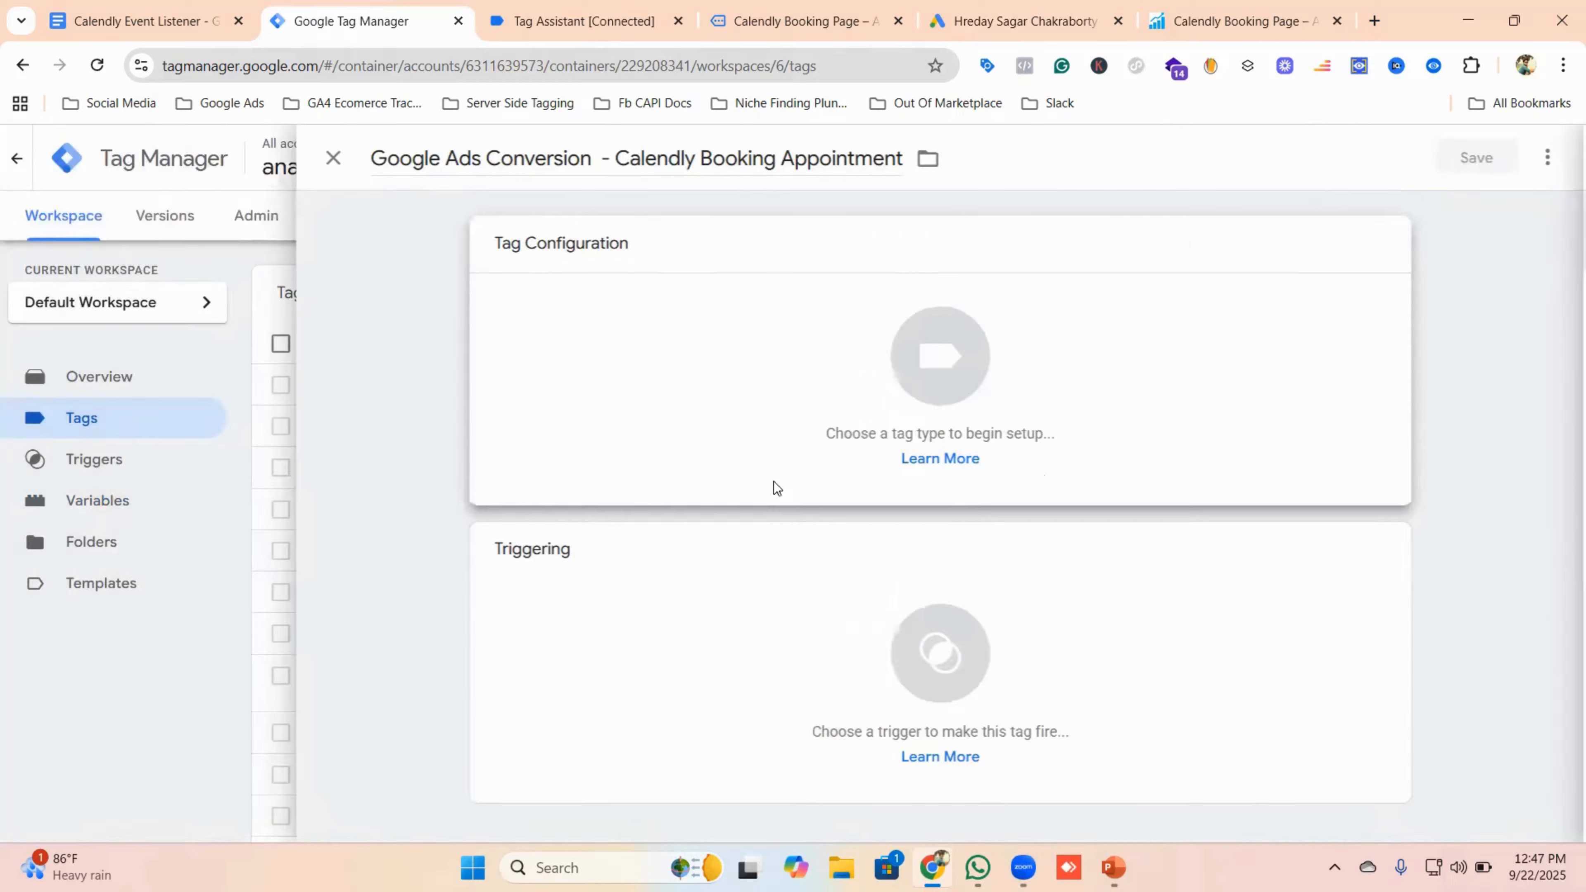
# - Copy the conversion ID from the Google Ads conversion setup page into the tag's Conversion ID in Tag Manager
pyautogui.click(579, 438)
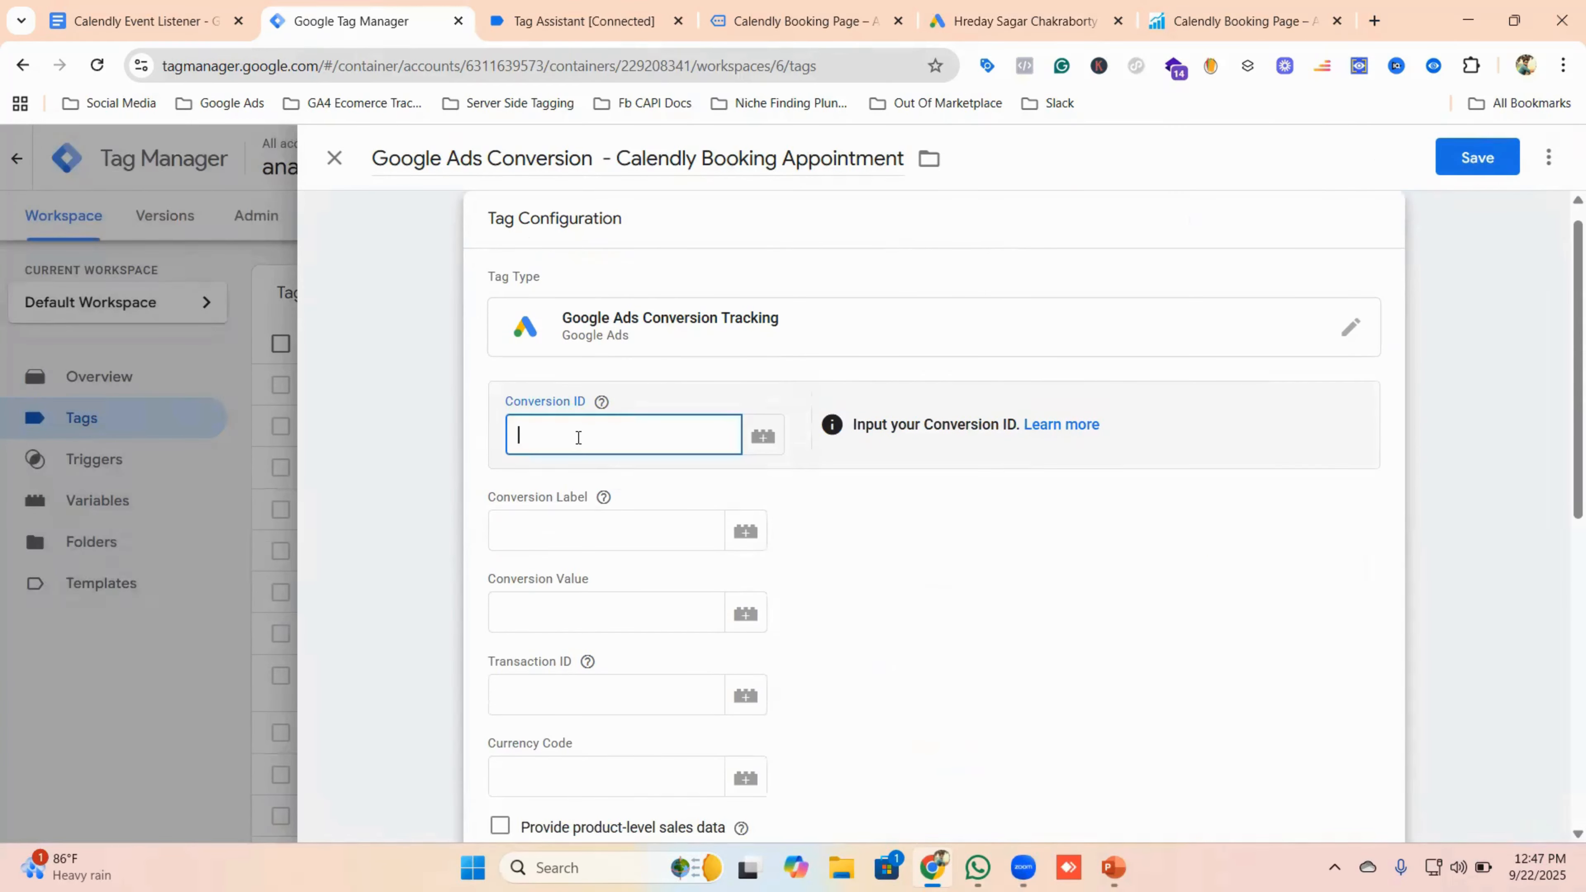
pyautogui.click(1024, 20)
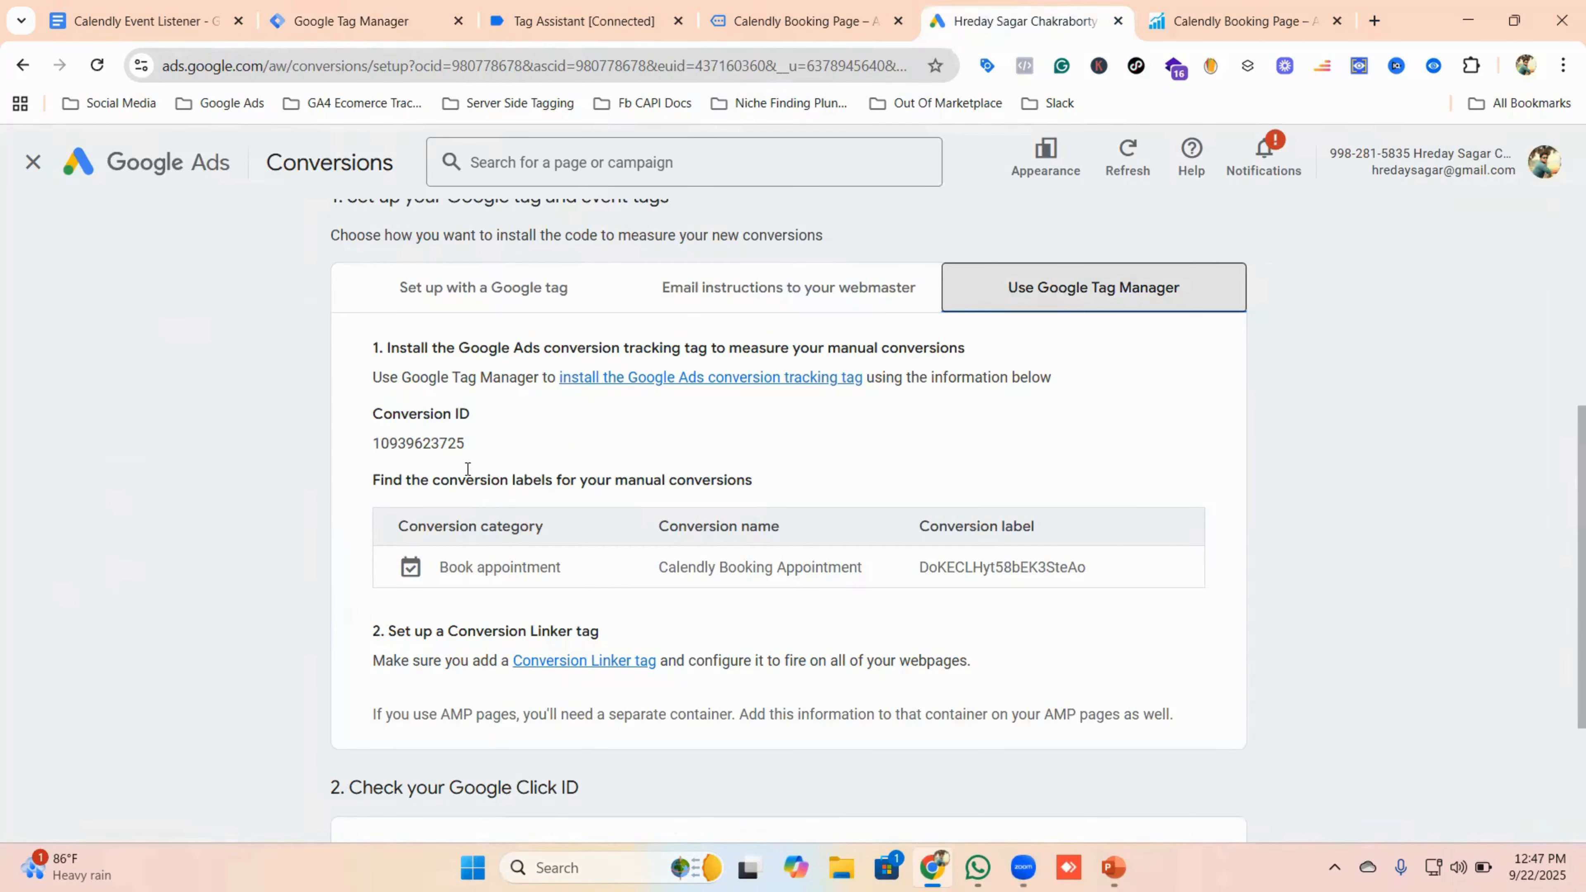
pyautogui.doubleClick(426, 443)
pyautogui.rightClick(451, 451)
pyautogui.click(493, 470)
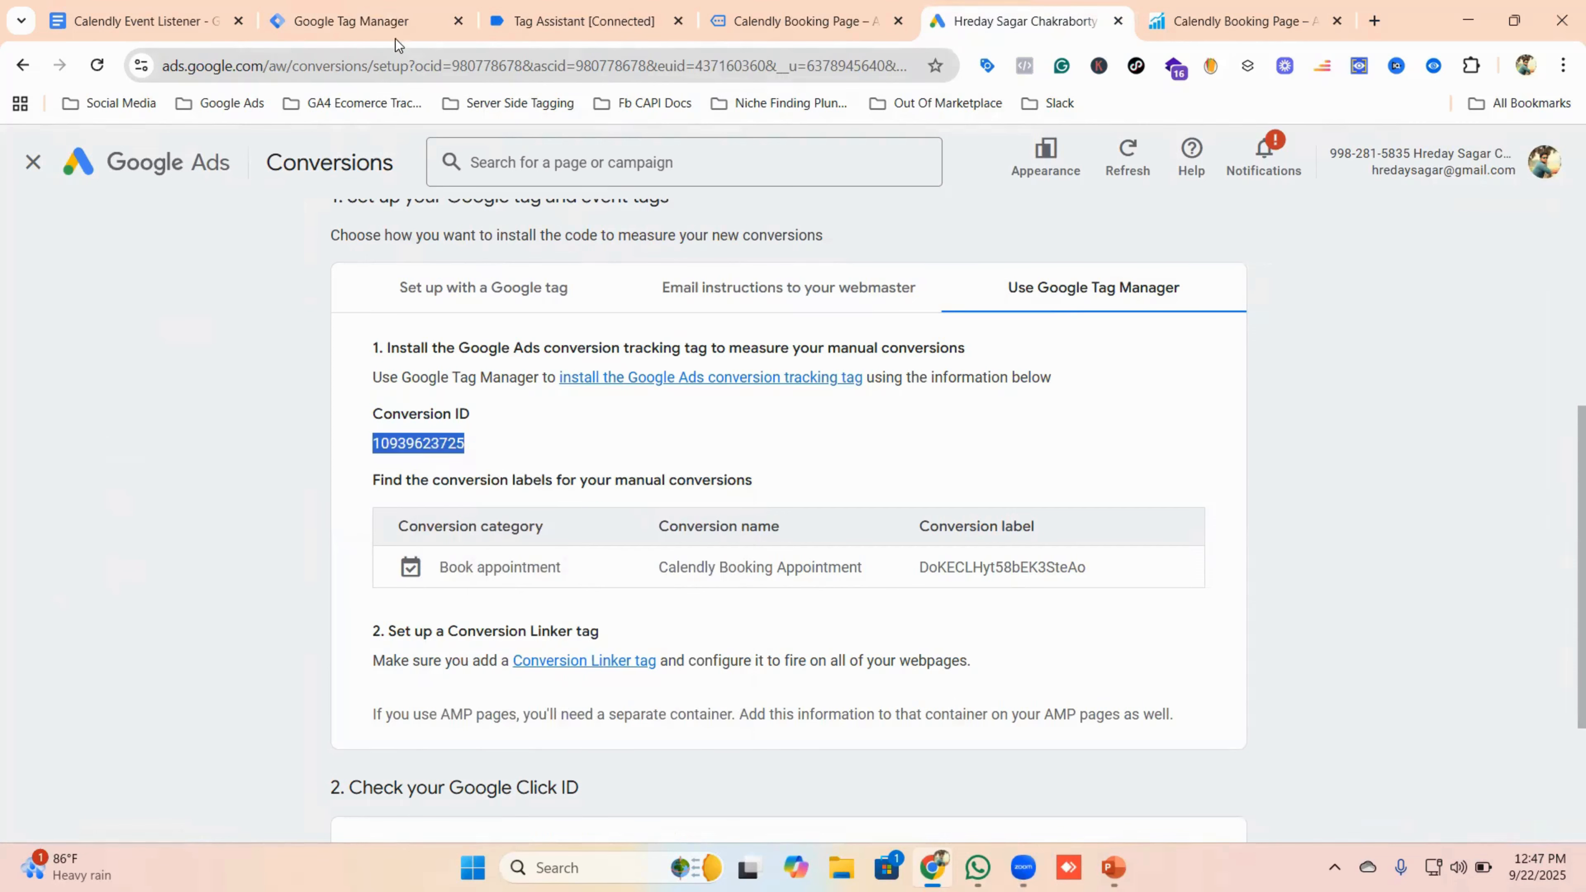
pyautogui.click(396, 36)
pyautogui.click(565, 431)
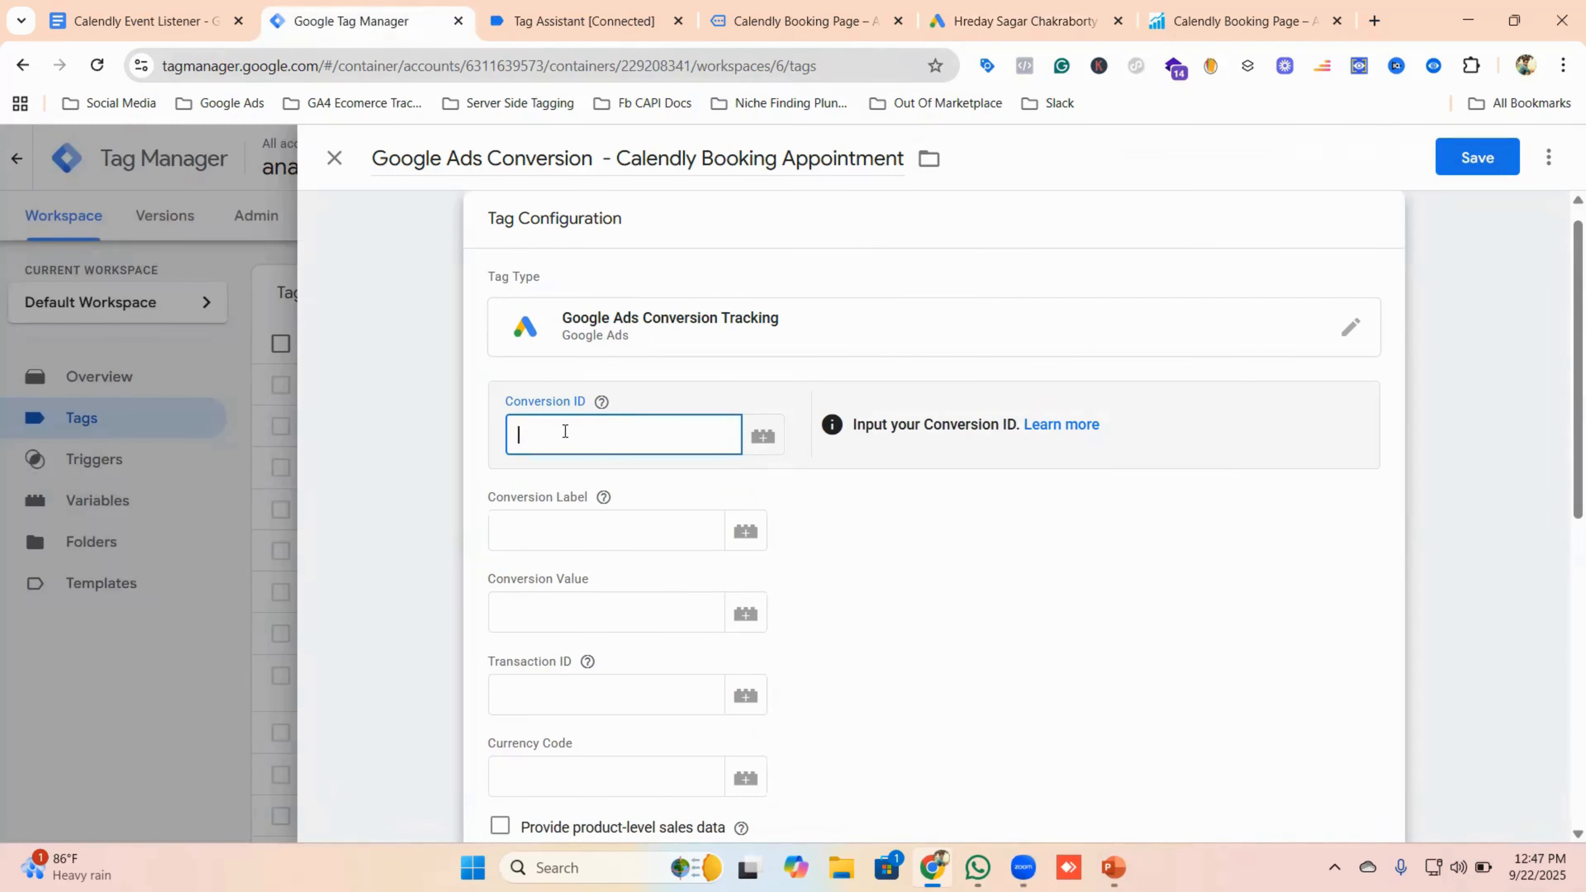
pyautogui.hotkey('ctrl', 'v')
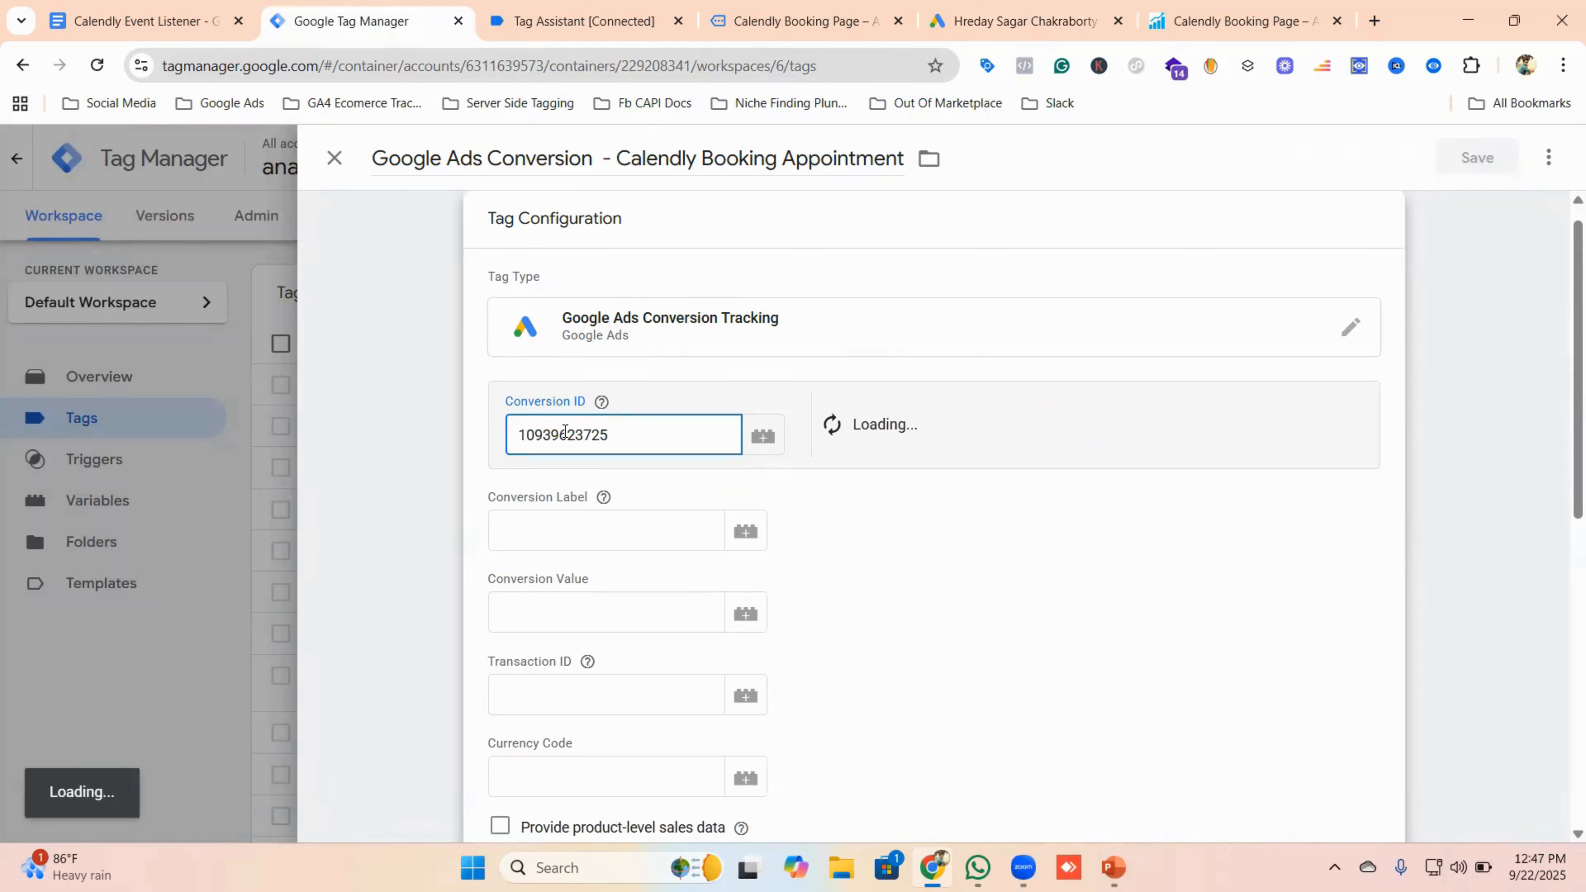
# - Copy the Calendly Booking Appointment conversion label from Google Ads into the tag's Conversion Label in Tag Manager
pyautogui.click(603, 497)
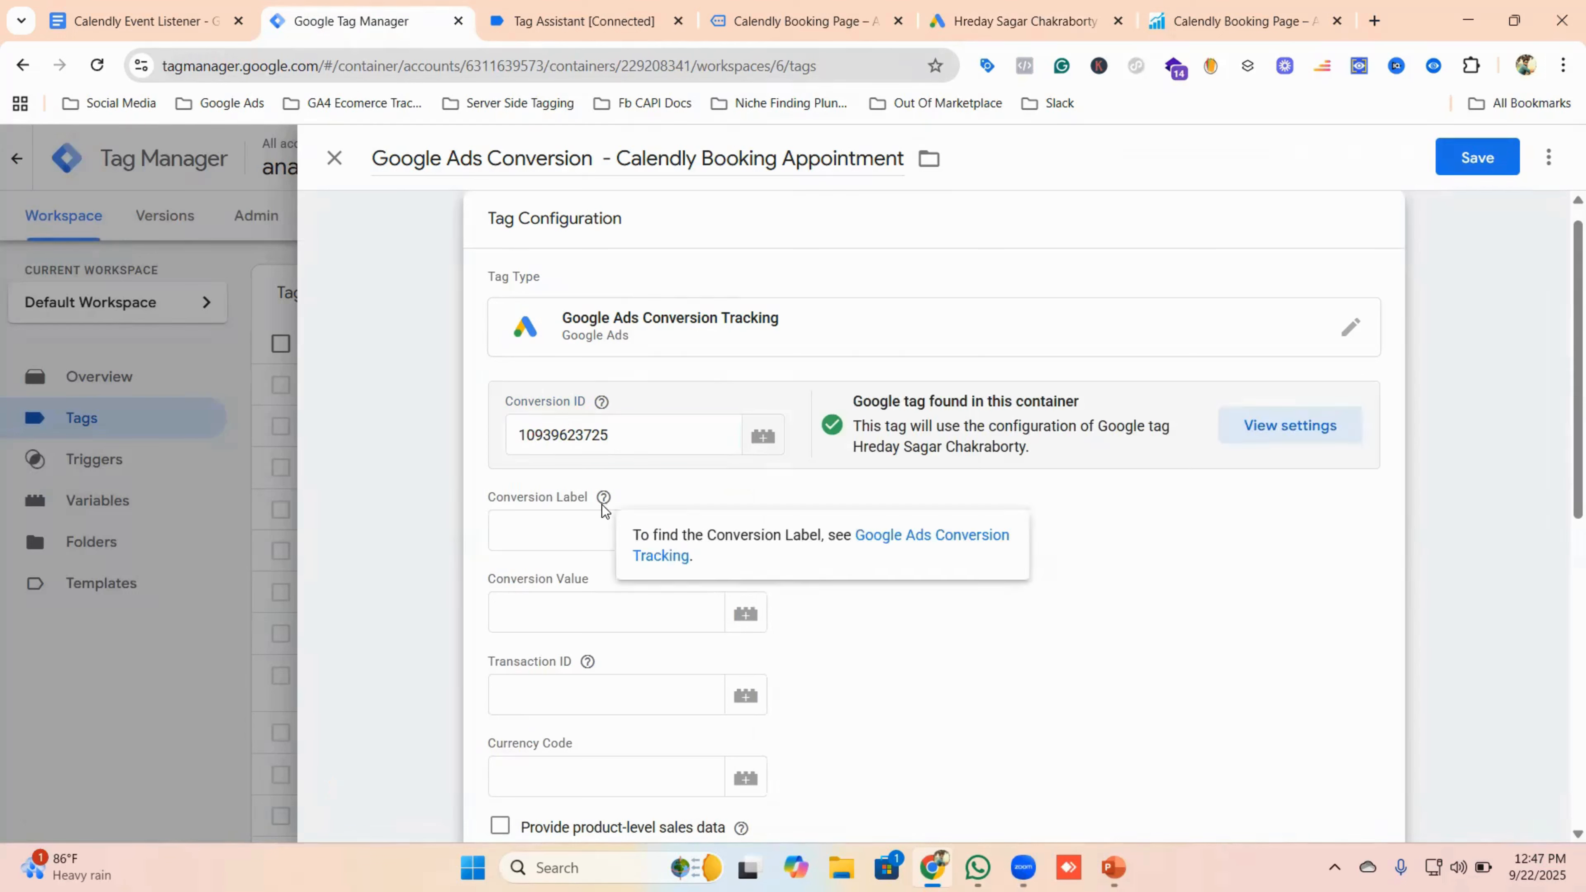
pyautogui.click(555, 539)
pyautogui.click(1024, 21)
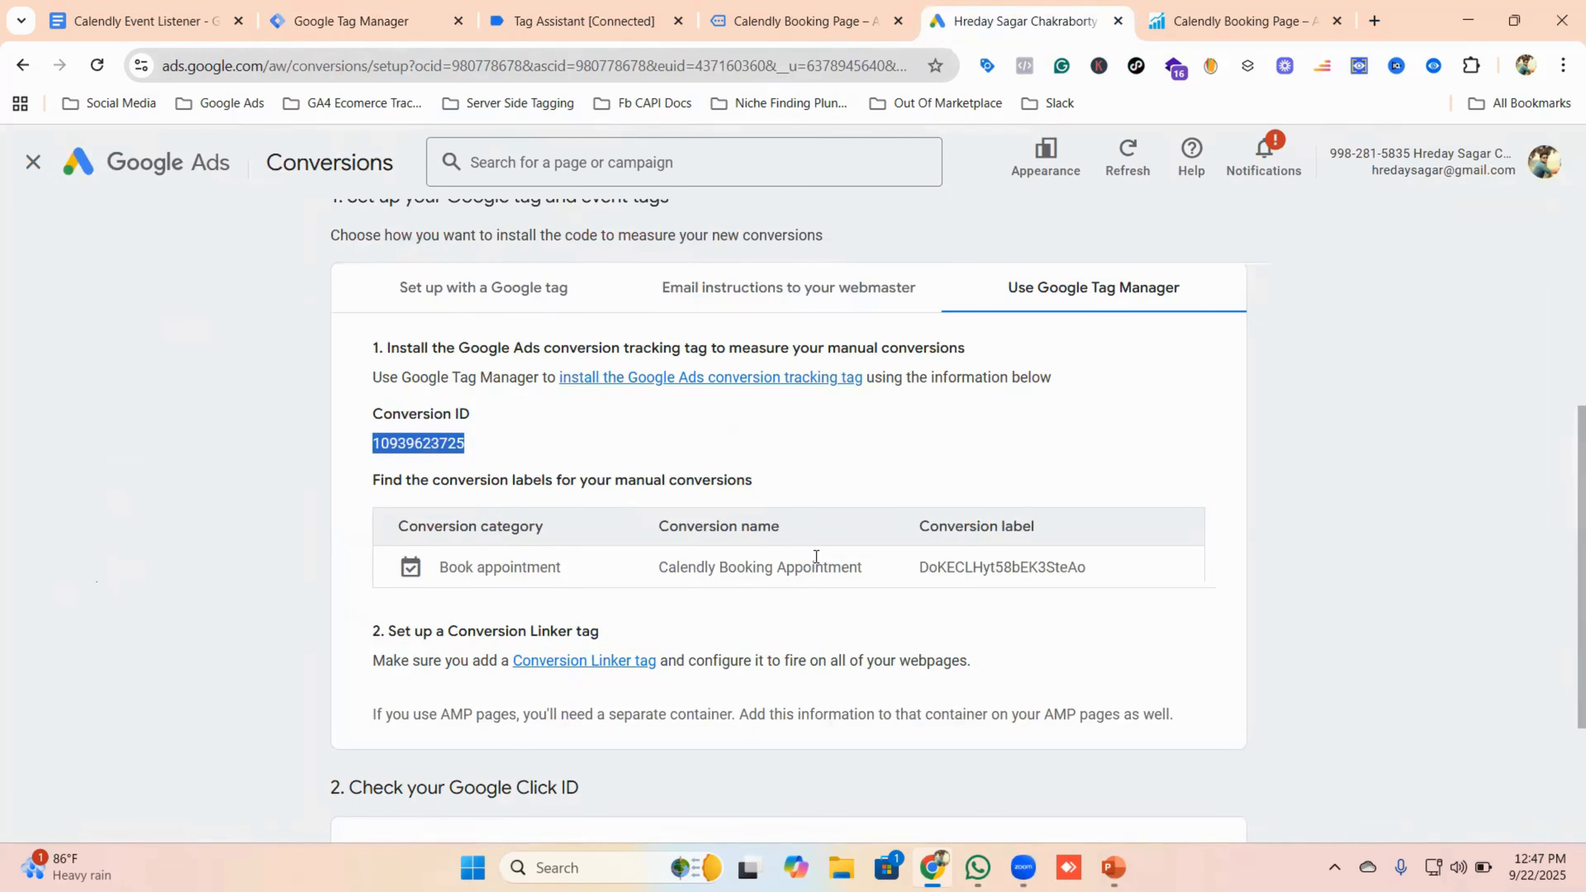
pyautogui.doubleClick(956, 567)
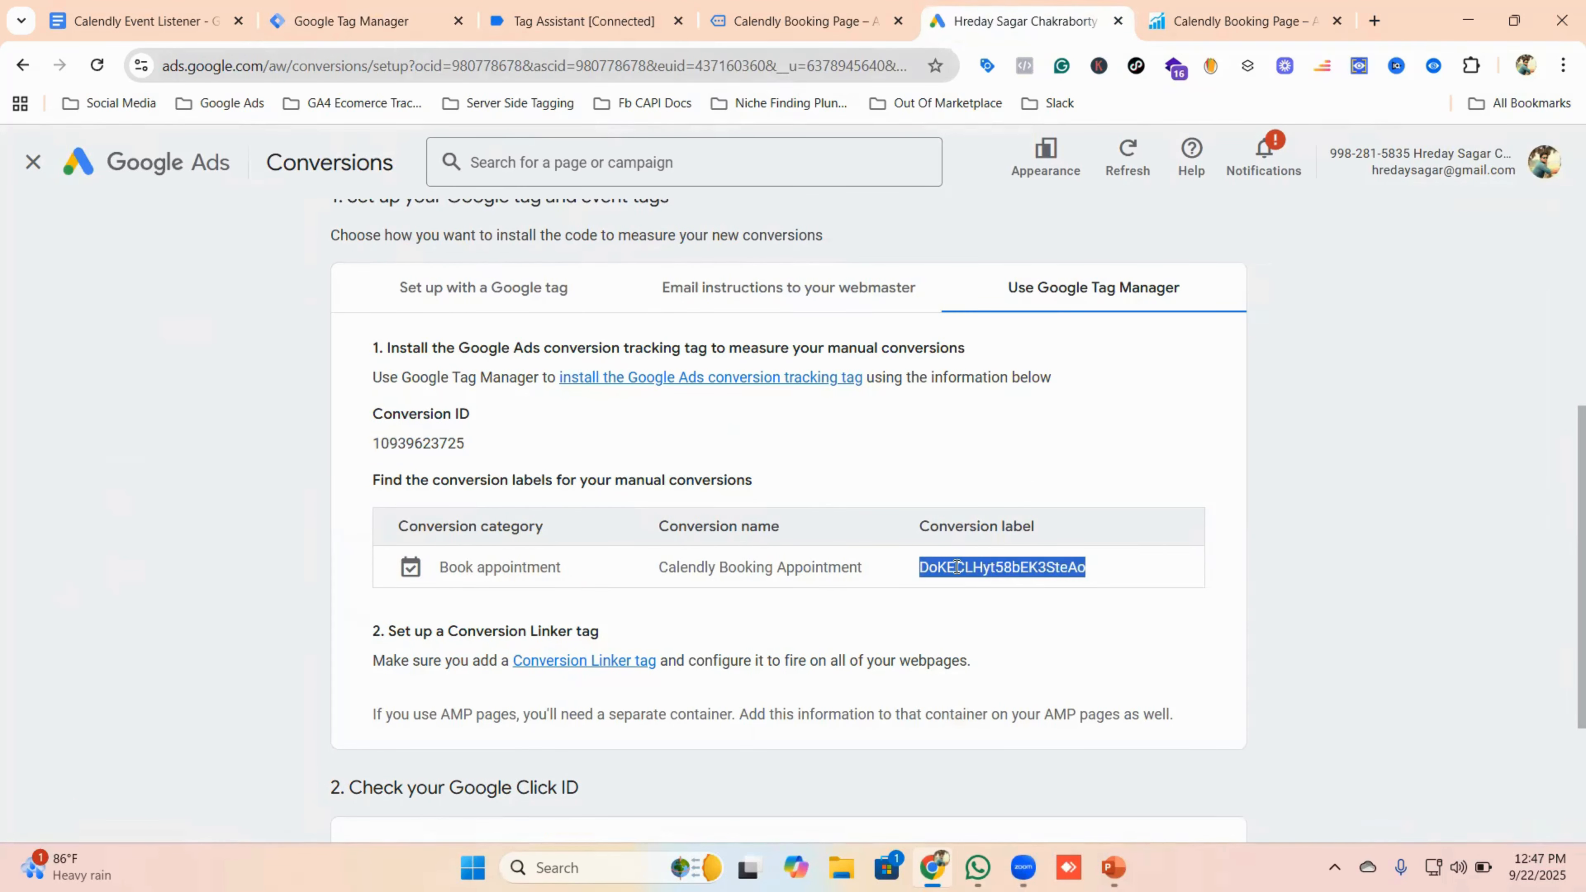
pyautogui.rightClick(956, 567)
pyautogui.click(1011, 303)
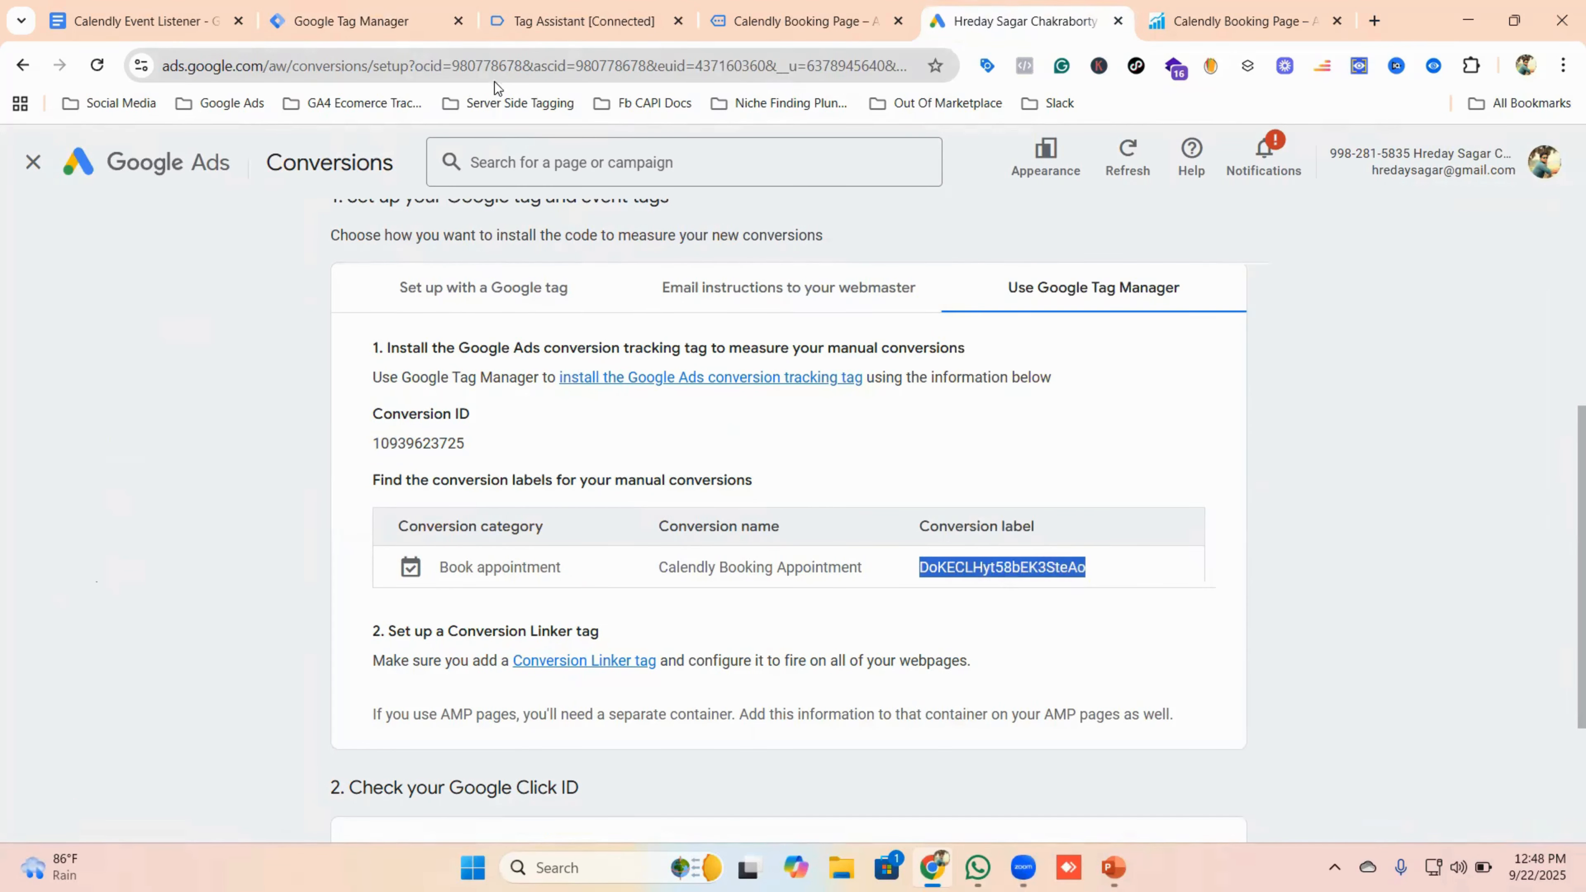
pyautogui.click(379, 26)
pyautogui.click(552, 525)
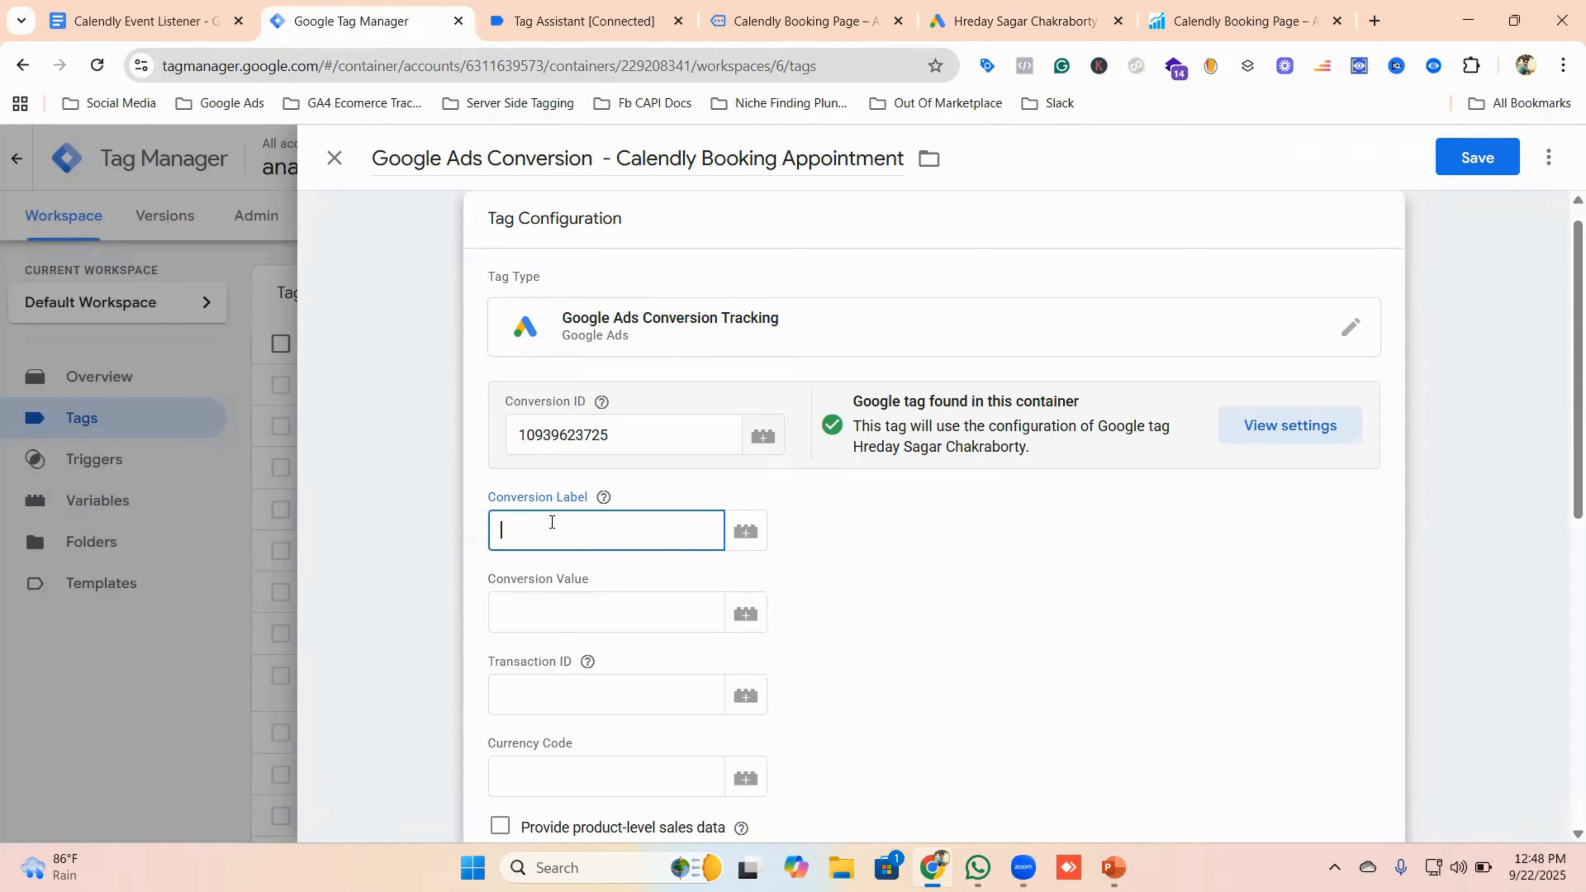
pyautogui.hotkey('ctrl', 'v')
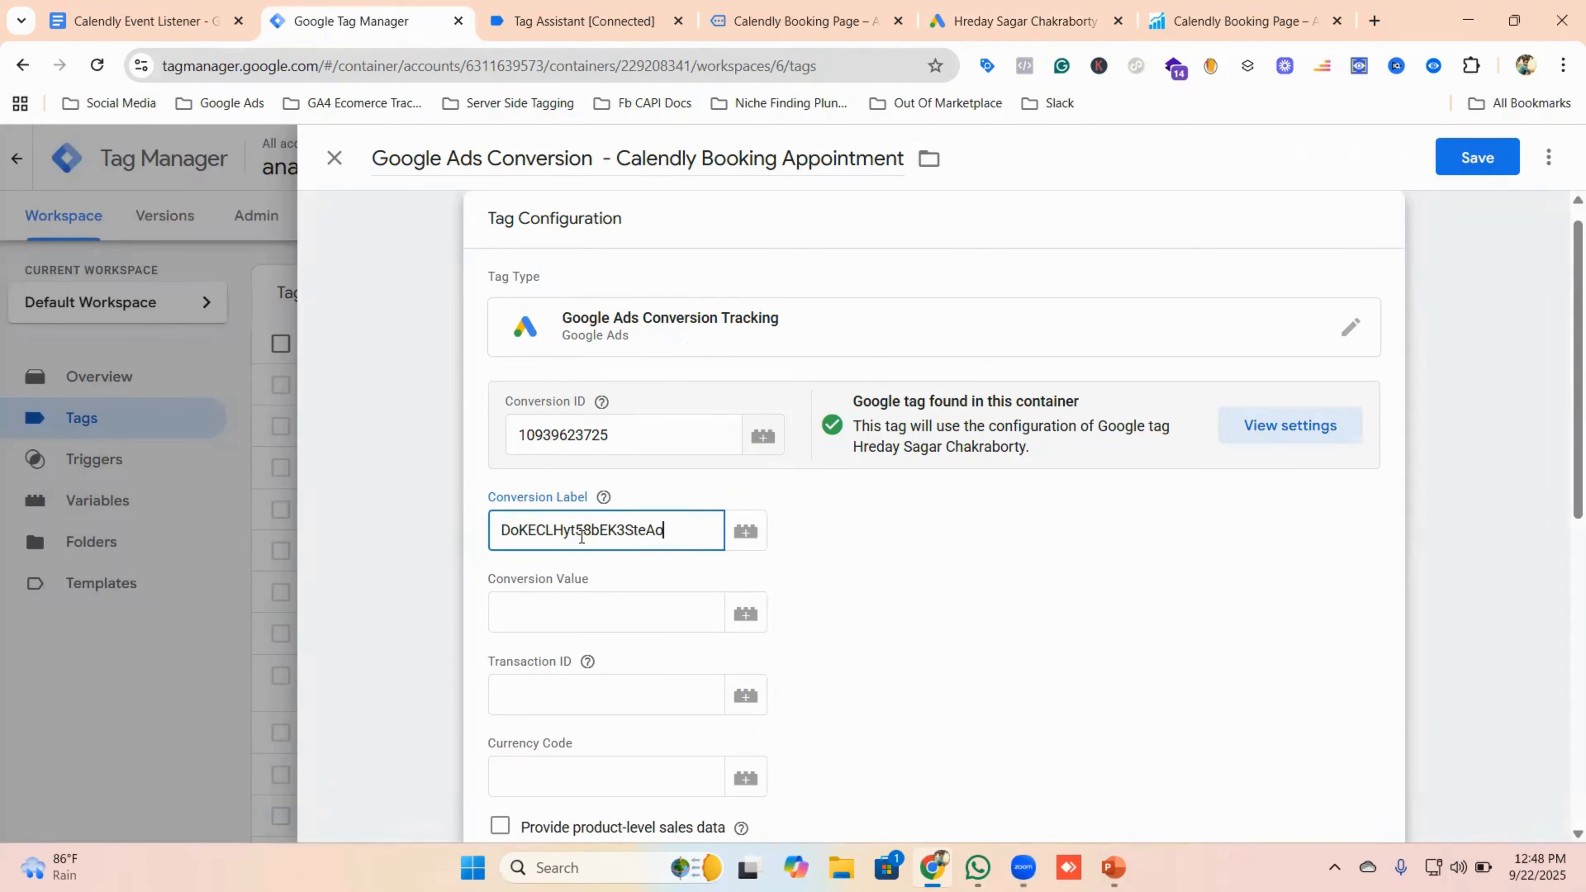
# - Open the trigger selection for the Google Ads conversion tag
pyautogui.scroll(-1, 581, 536)
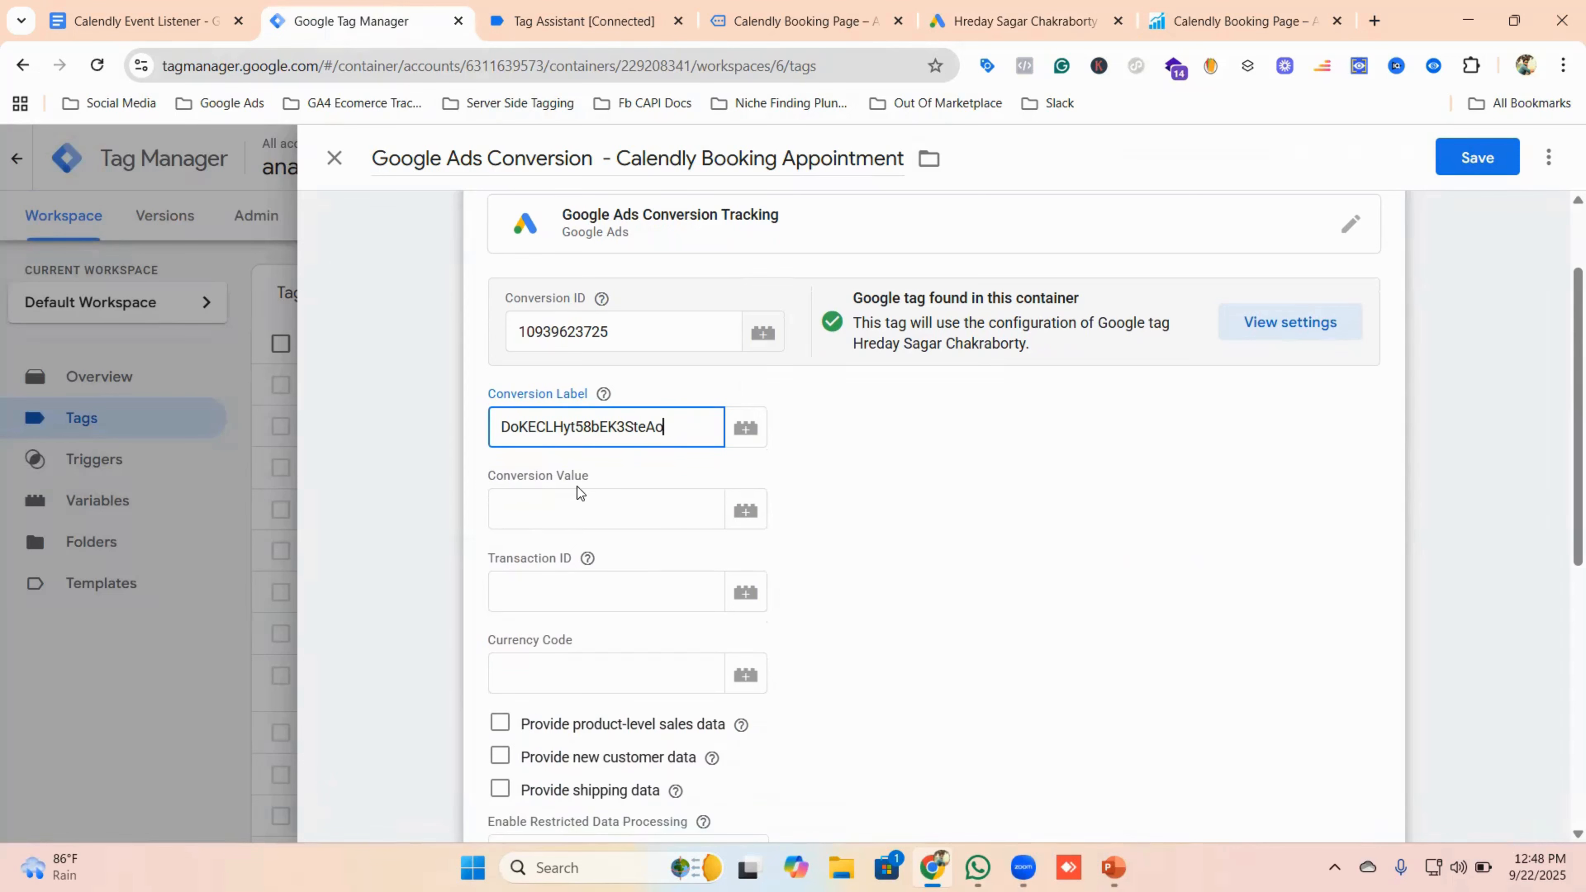
pyautogui.scroll(-1, 478, 562)
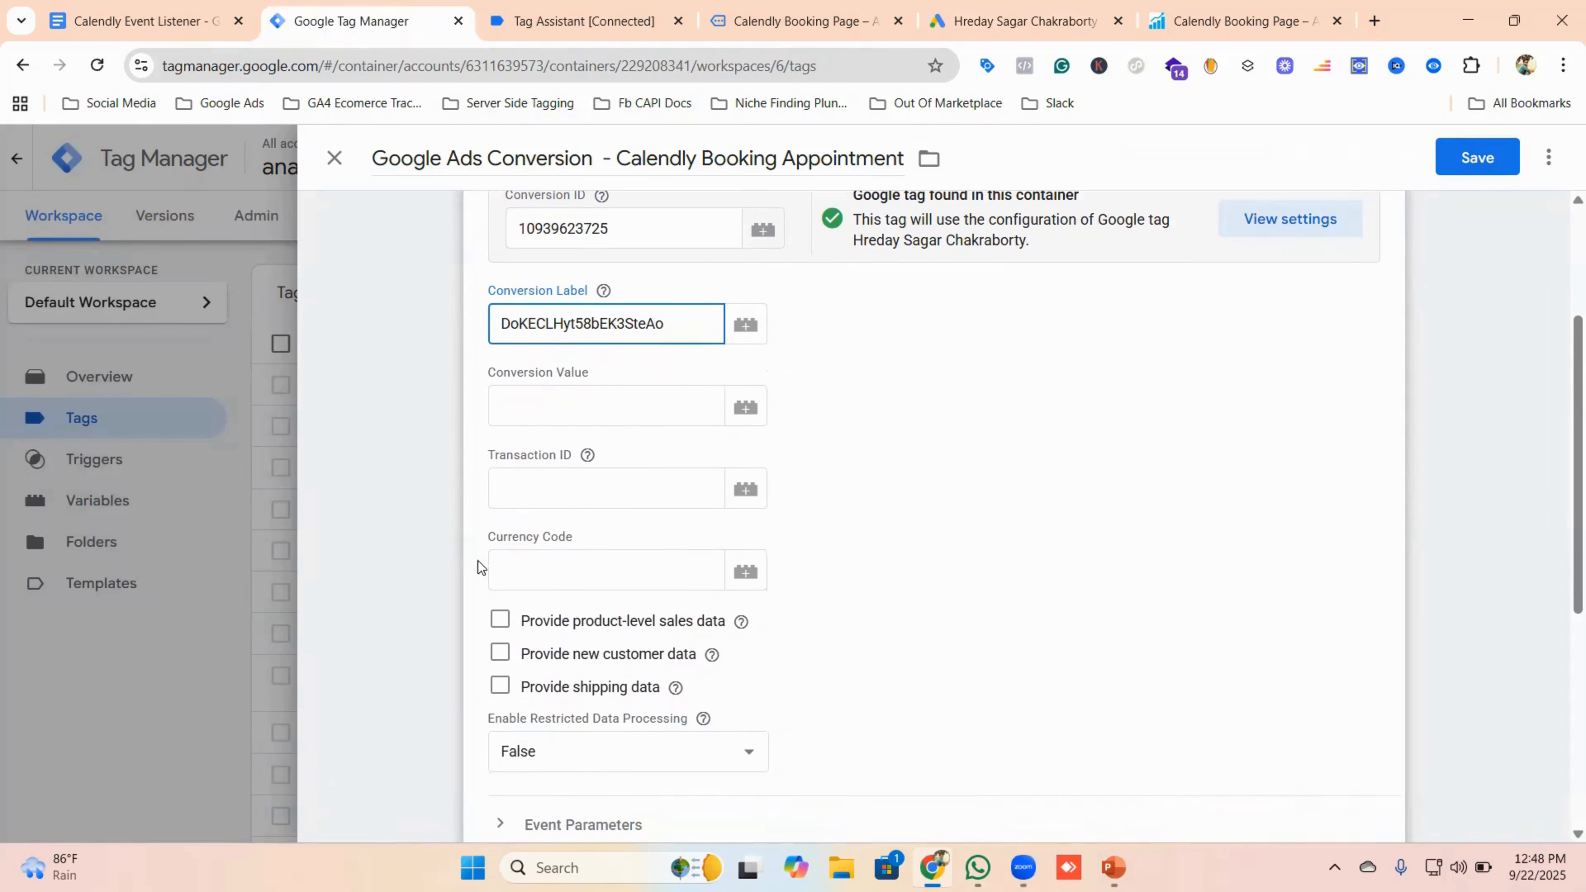
pyautogui.scroll(2, 565, 566)
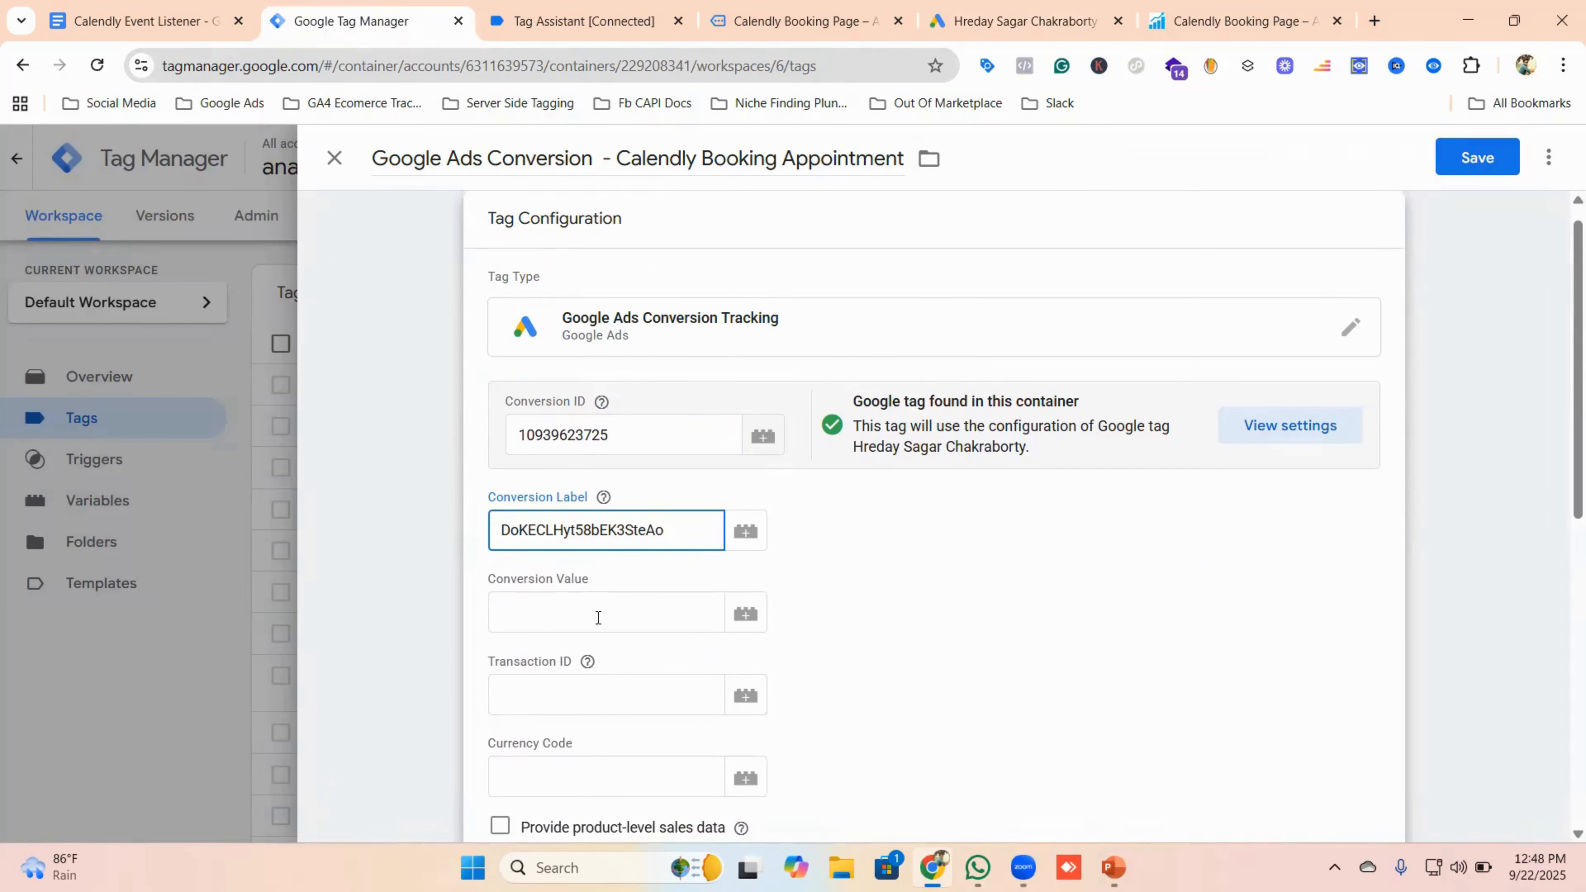
pyautogui.scroll(-1, 641, 613)
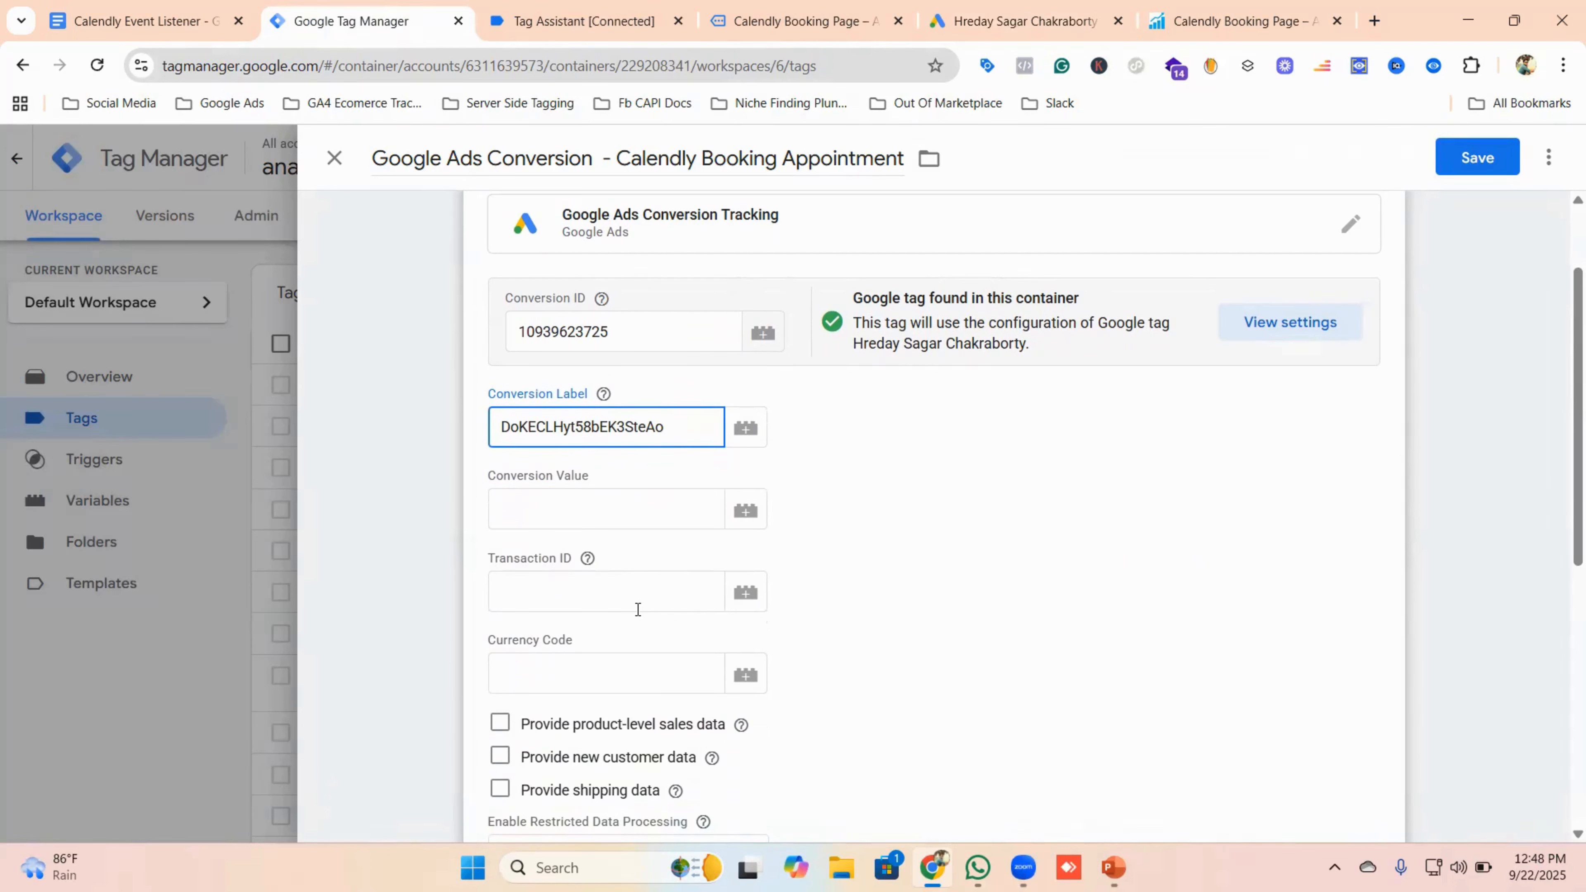
pyautogui.scroll(-2, 810, 656)
pyautogui.scroll(-2, 829, 613)
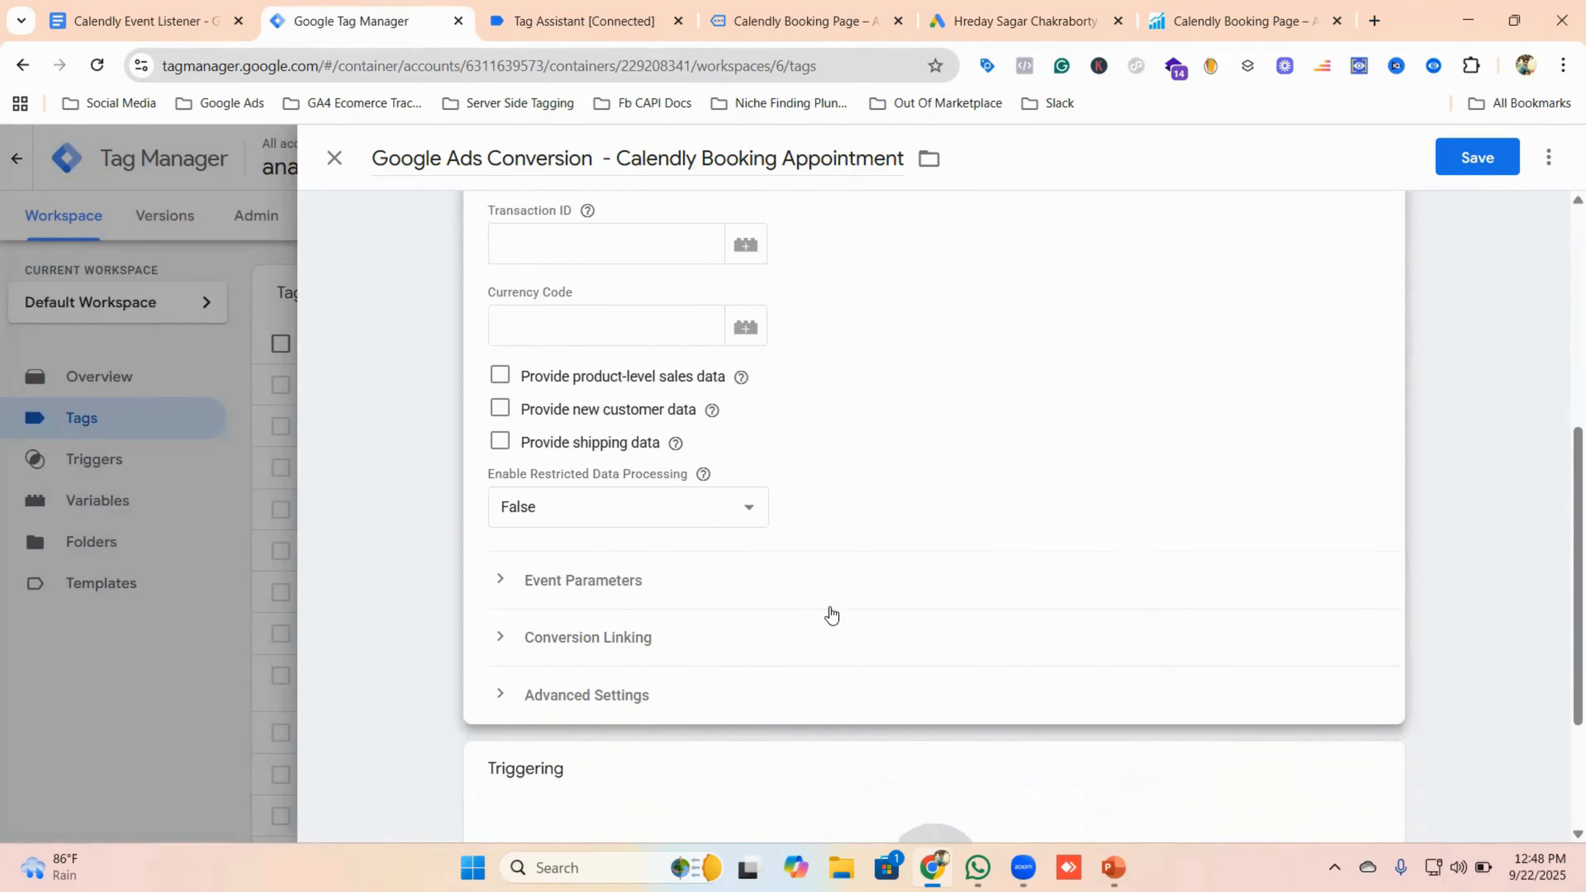
pyautogui.scroll(-1, 857, 612)
pyautogui.click(928, 701)
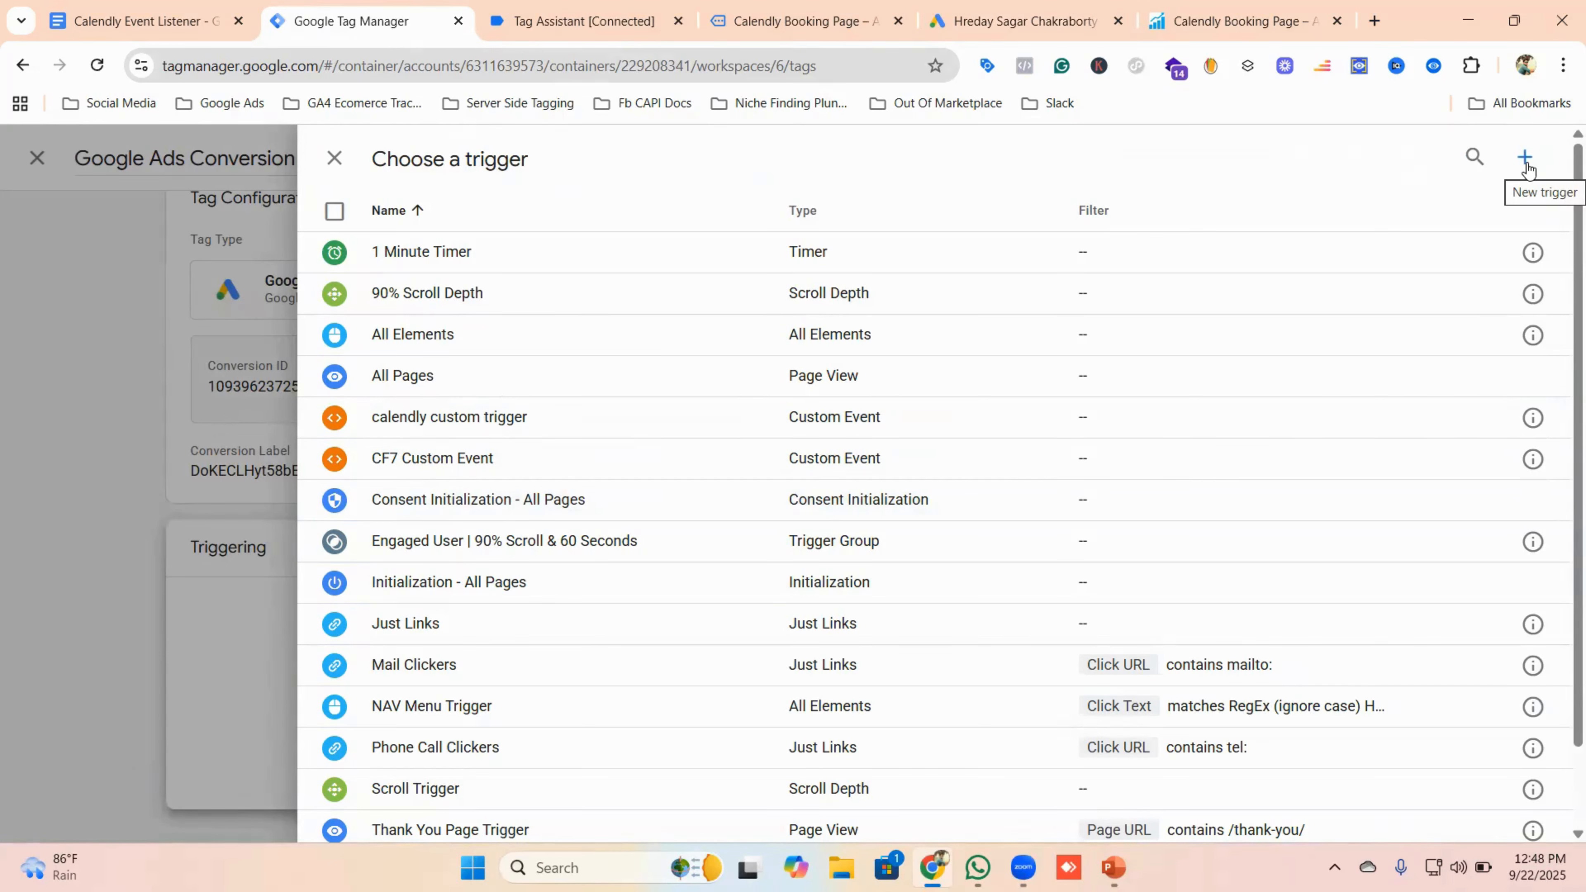
# - Check the calendly event in Tag Assistant, return to Tag Manager and start a new trigger named Calendly Trigger
pyautogui.click(599, 23)
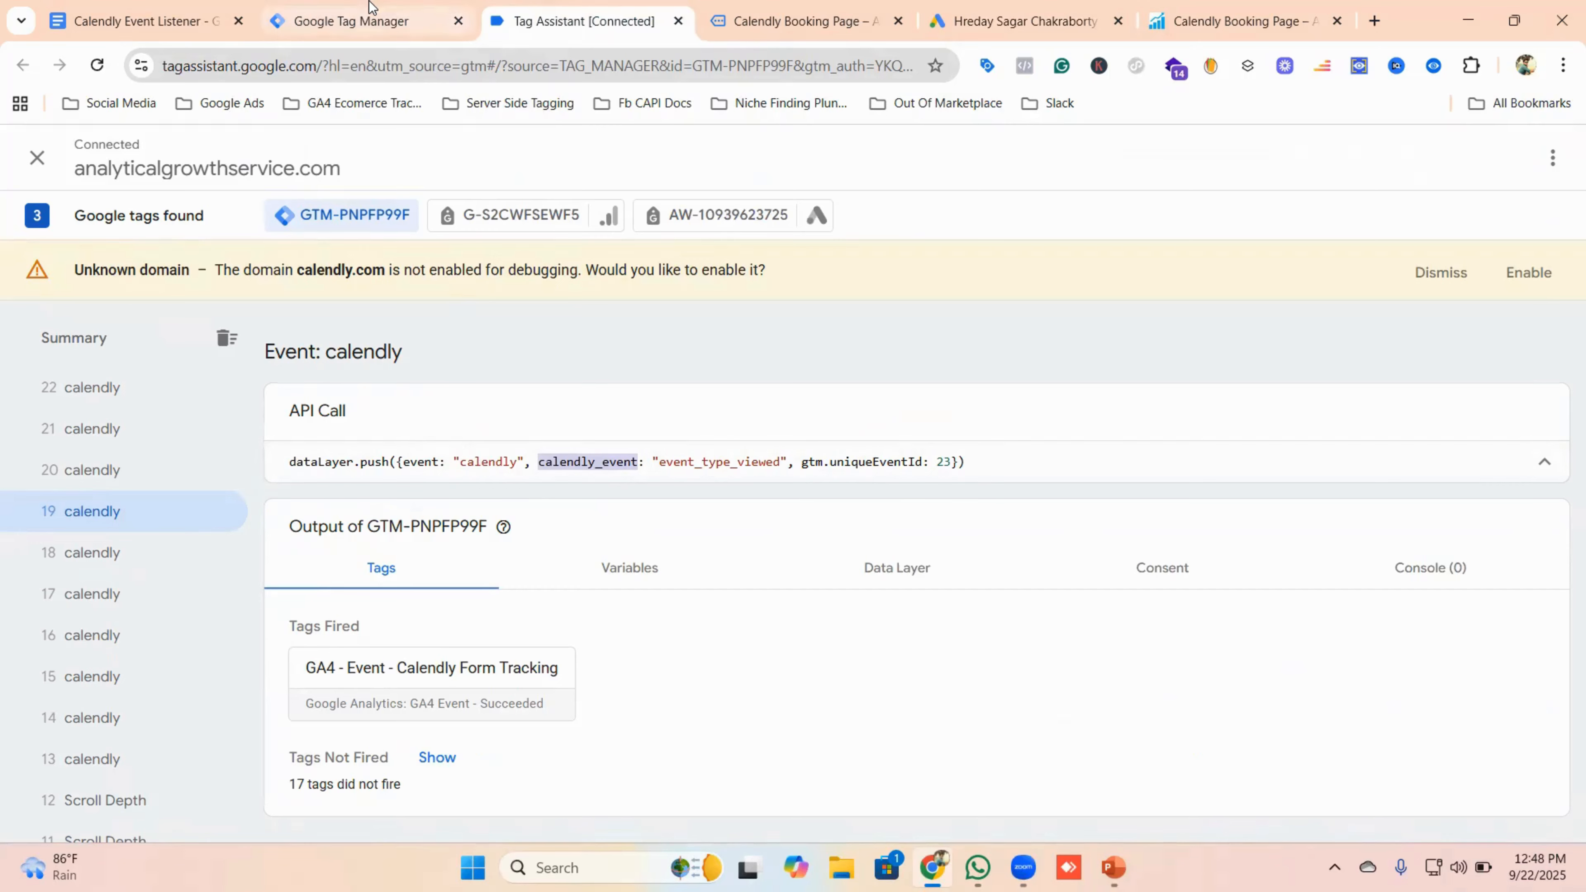
pyautogui.click(369, 18)
pyautogui.click(1513, 164)
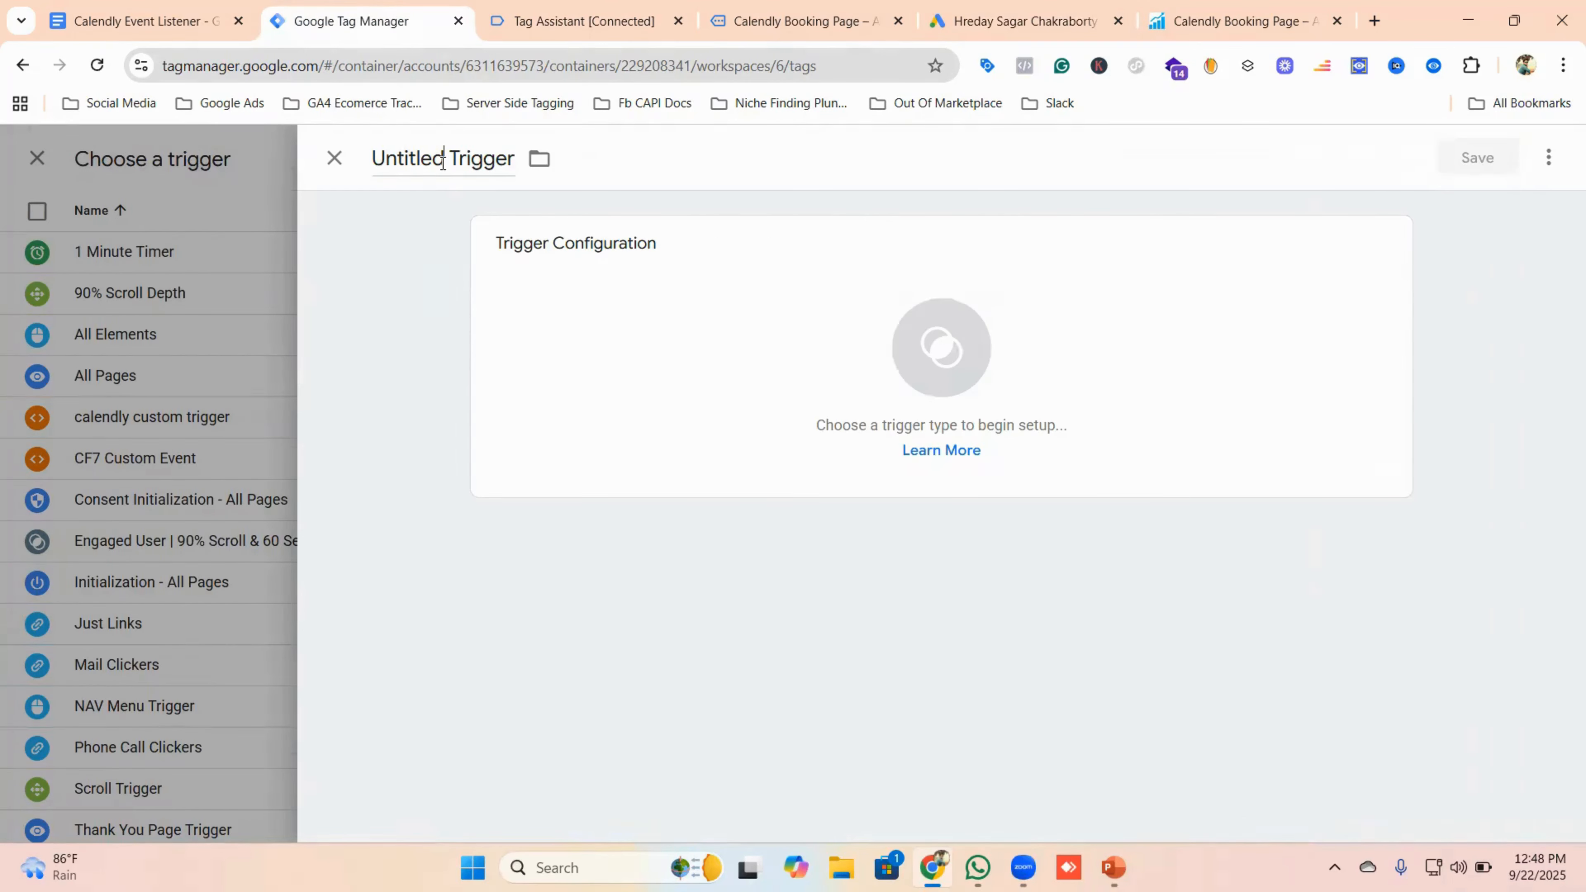
pyautogui.click(443, 161)
pyautogui.hotkey('ctrl', 'a')
pyautogui.press('BackSpace')
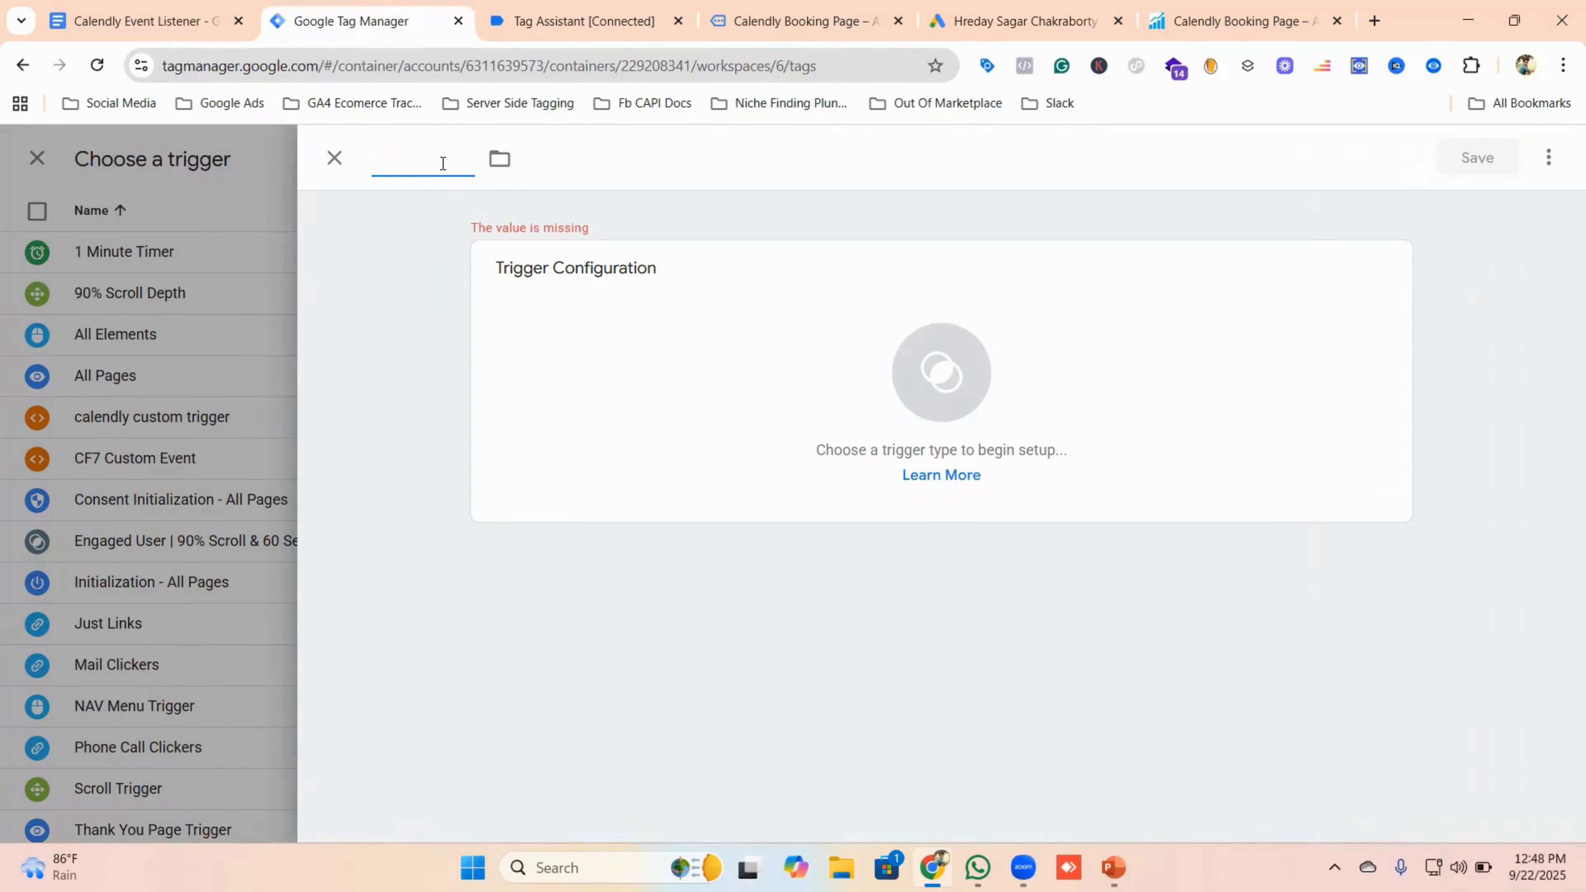
pyautogui.write('Calendl')
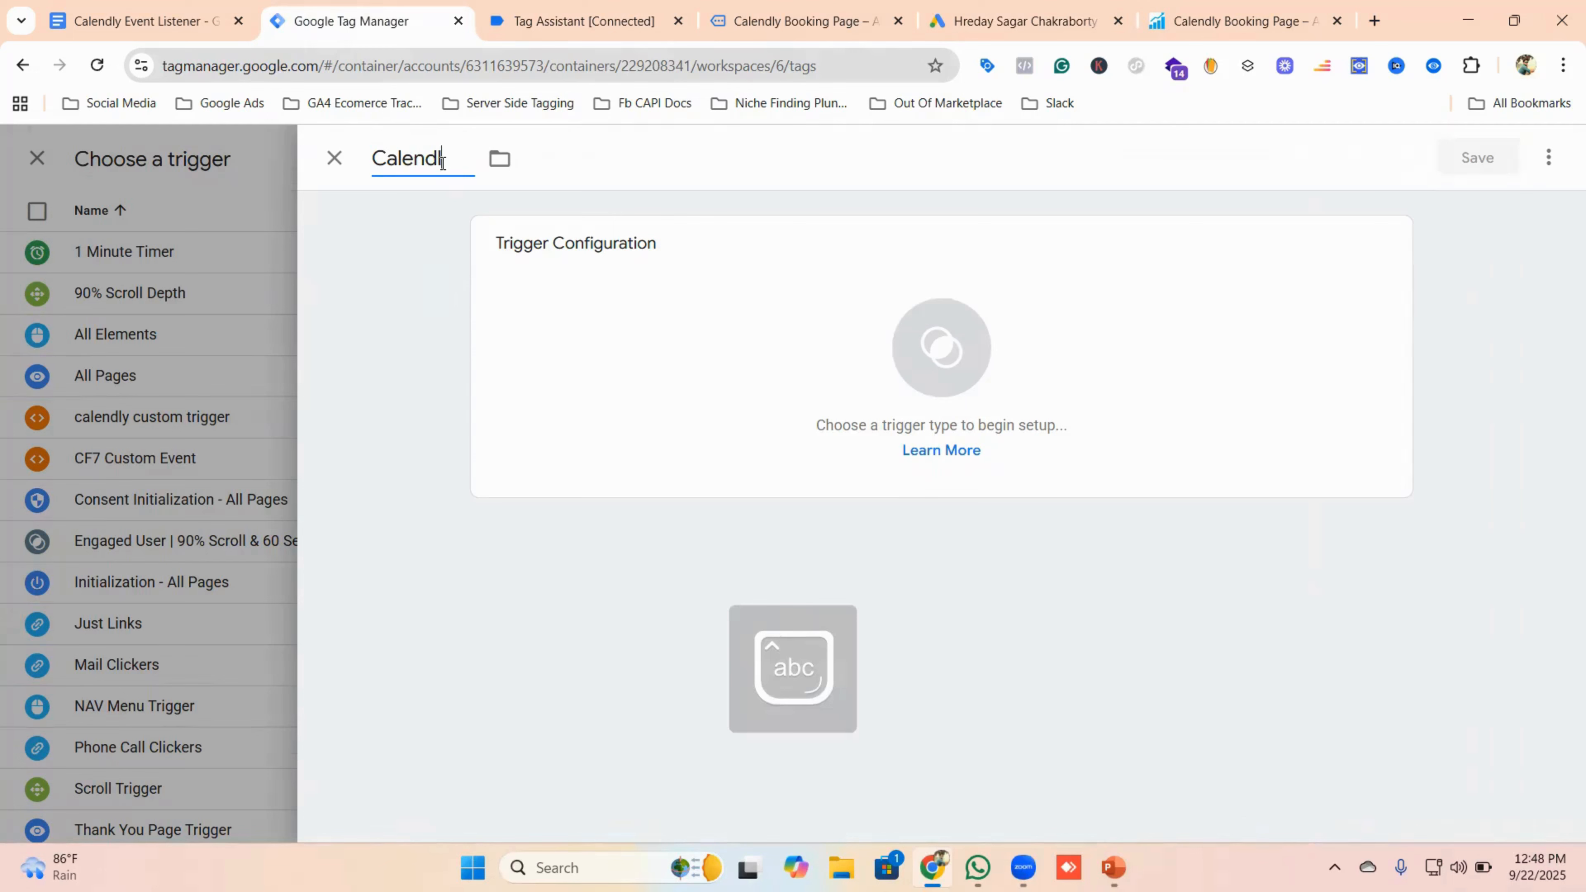
pyautogui.write('y Trigger')
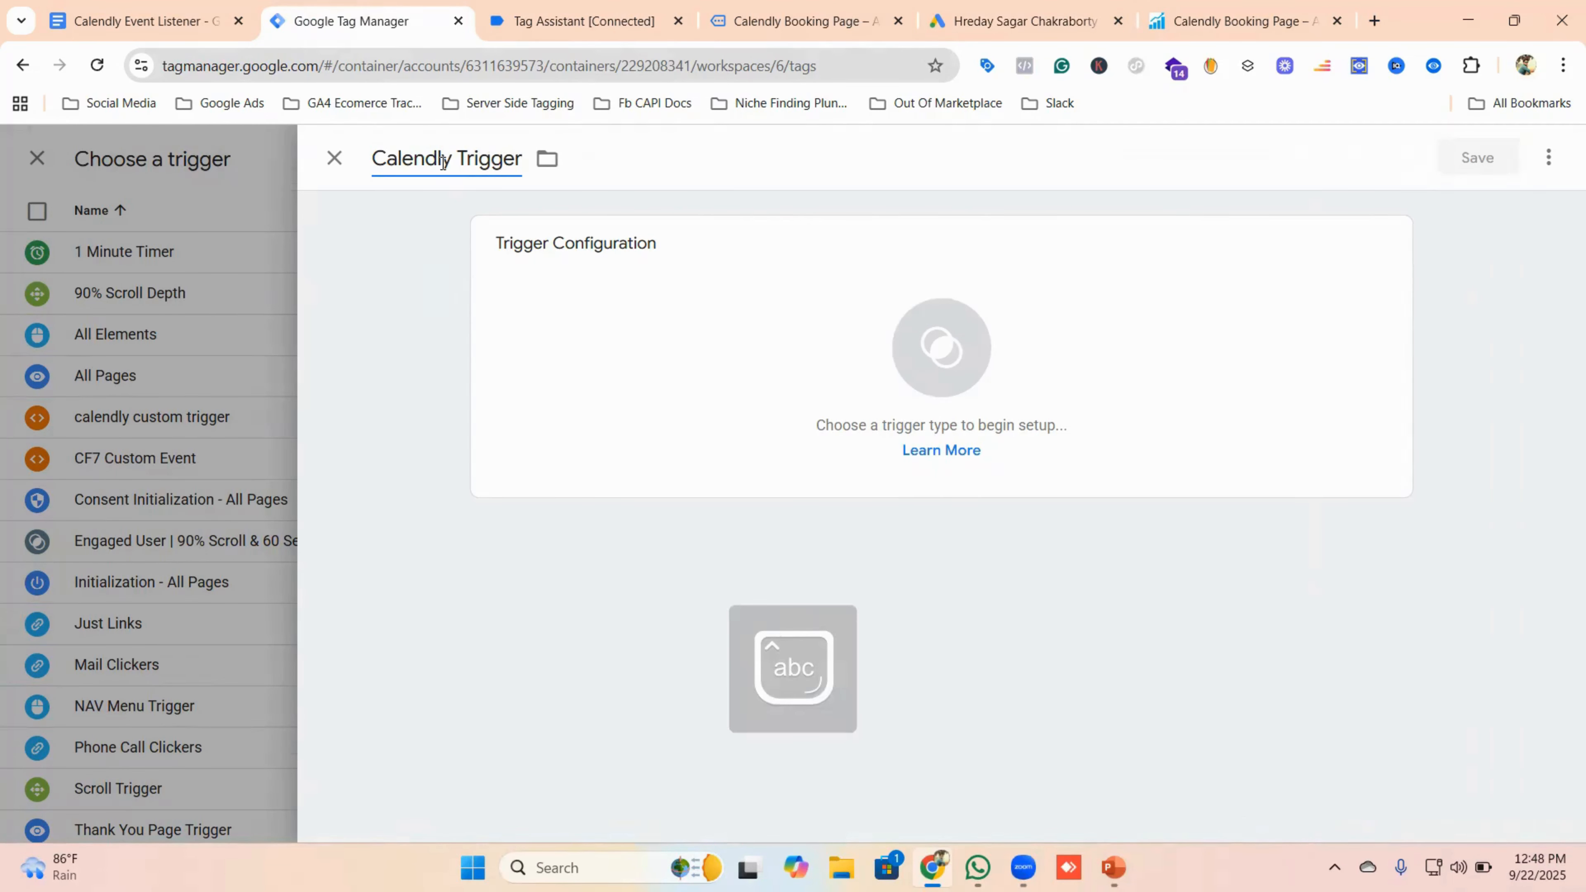
# - Set the trigger type of Calendly Trigger to Custom Event
pyautogui.click(588, 316)
pyautogui.scroll(-3, 1110, 715)
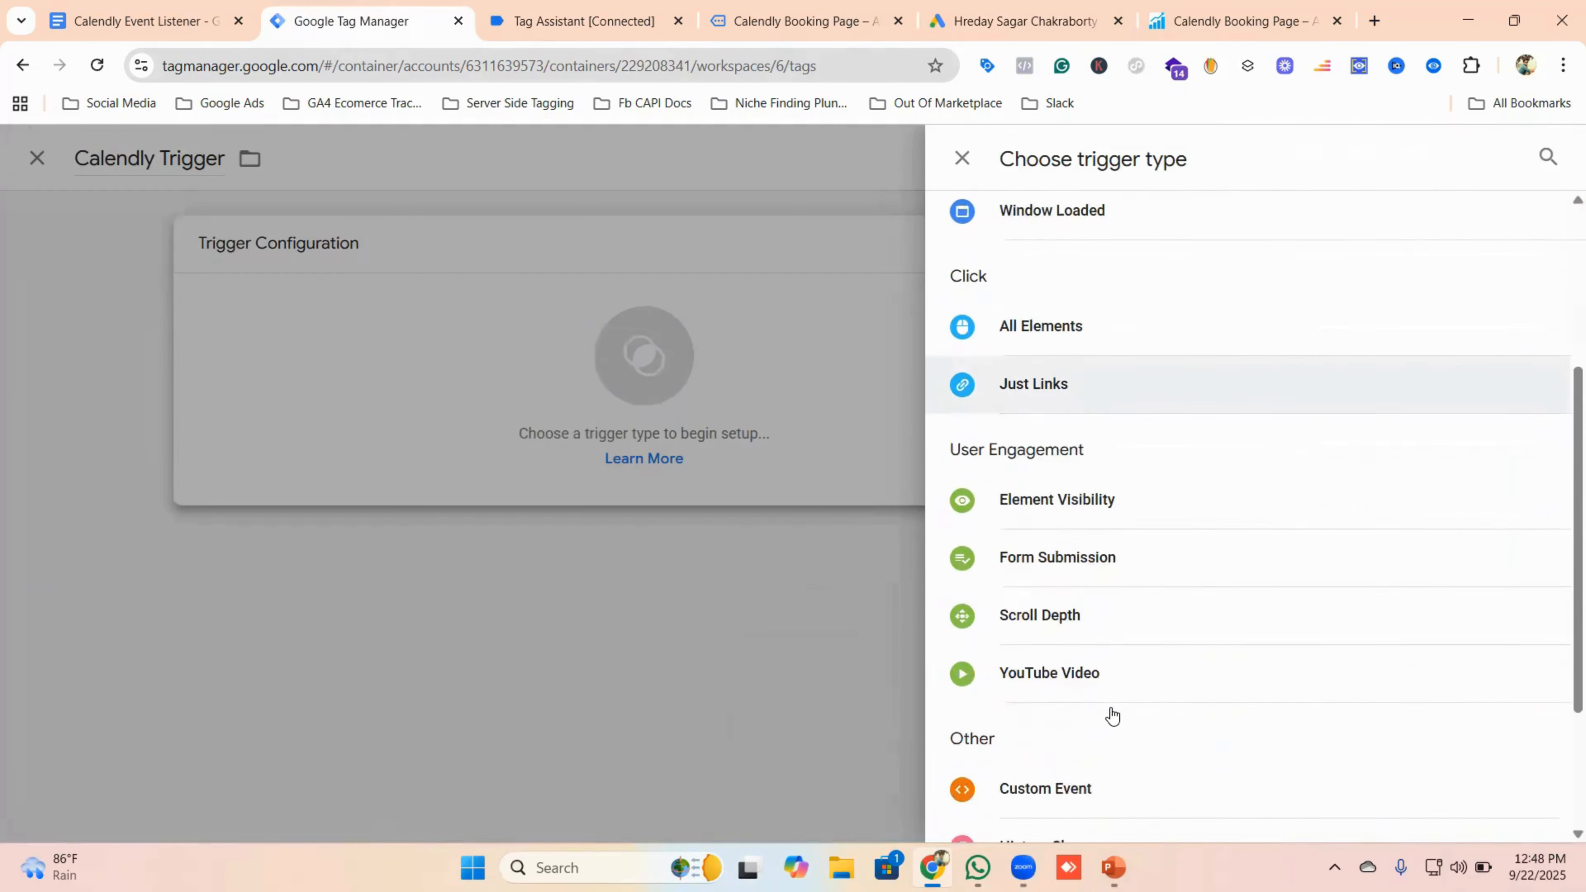
pyautogui.scroll(-2, 1112, 716)
pyautogui.click(1024, 675)
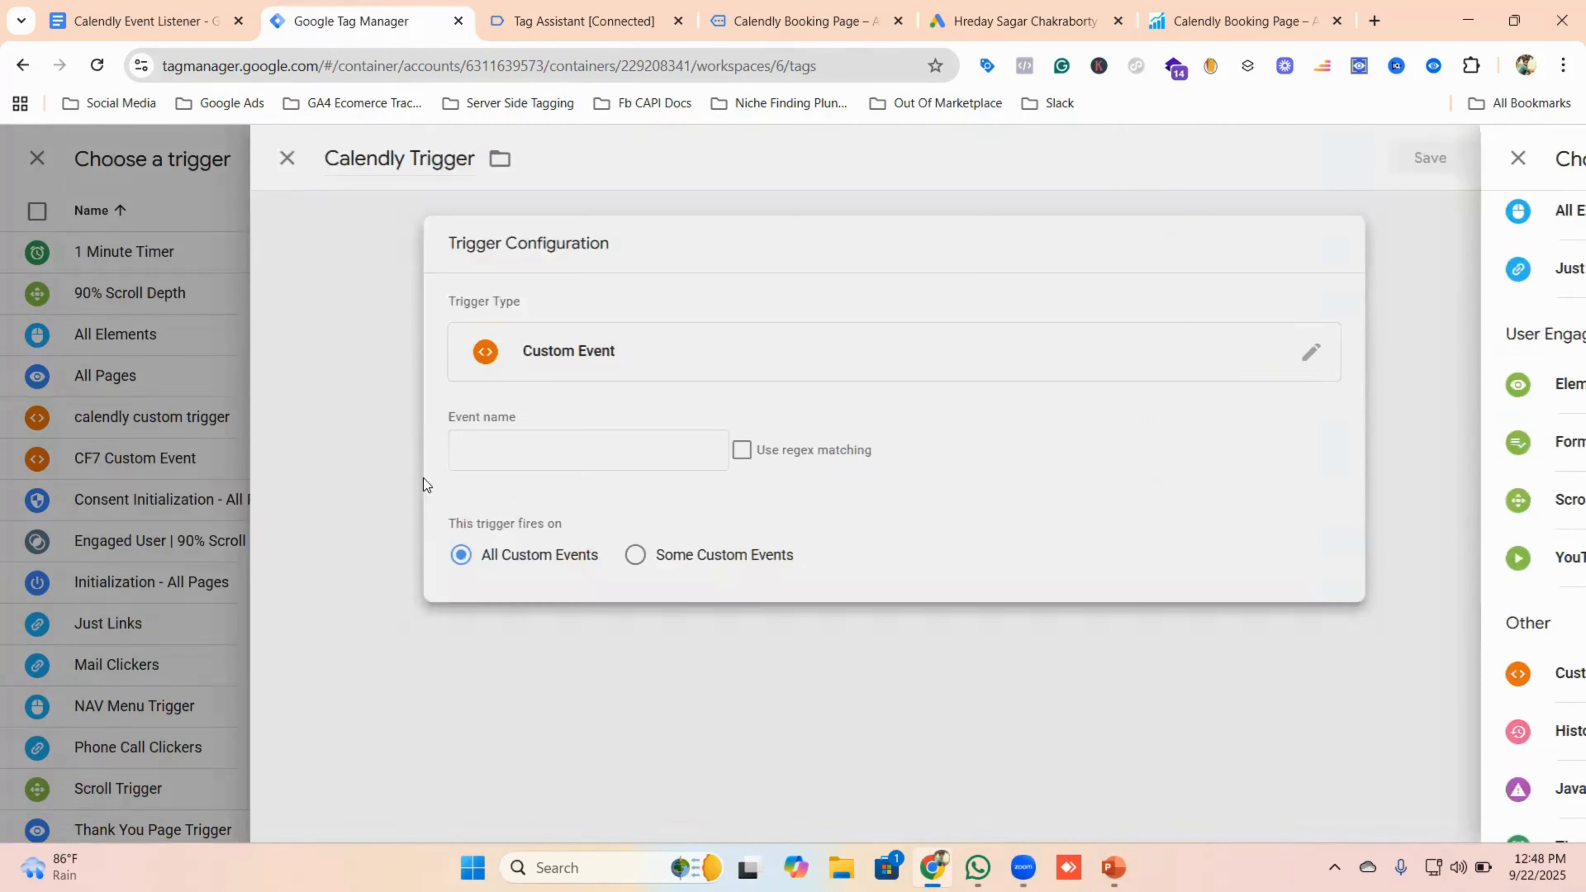
# - Copy the event name calendly from the API call in Tag Assistant into the trigger's Event name in Tag Manager
pyautogui.click(529, 14)
pyautogui.doubleClick(488, 461)
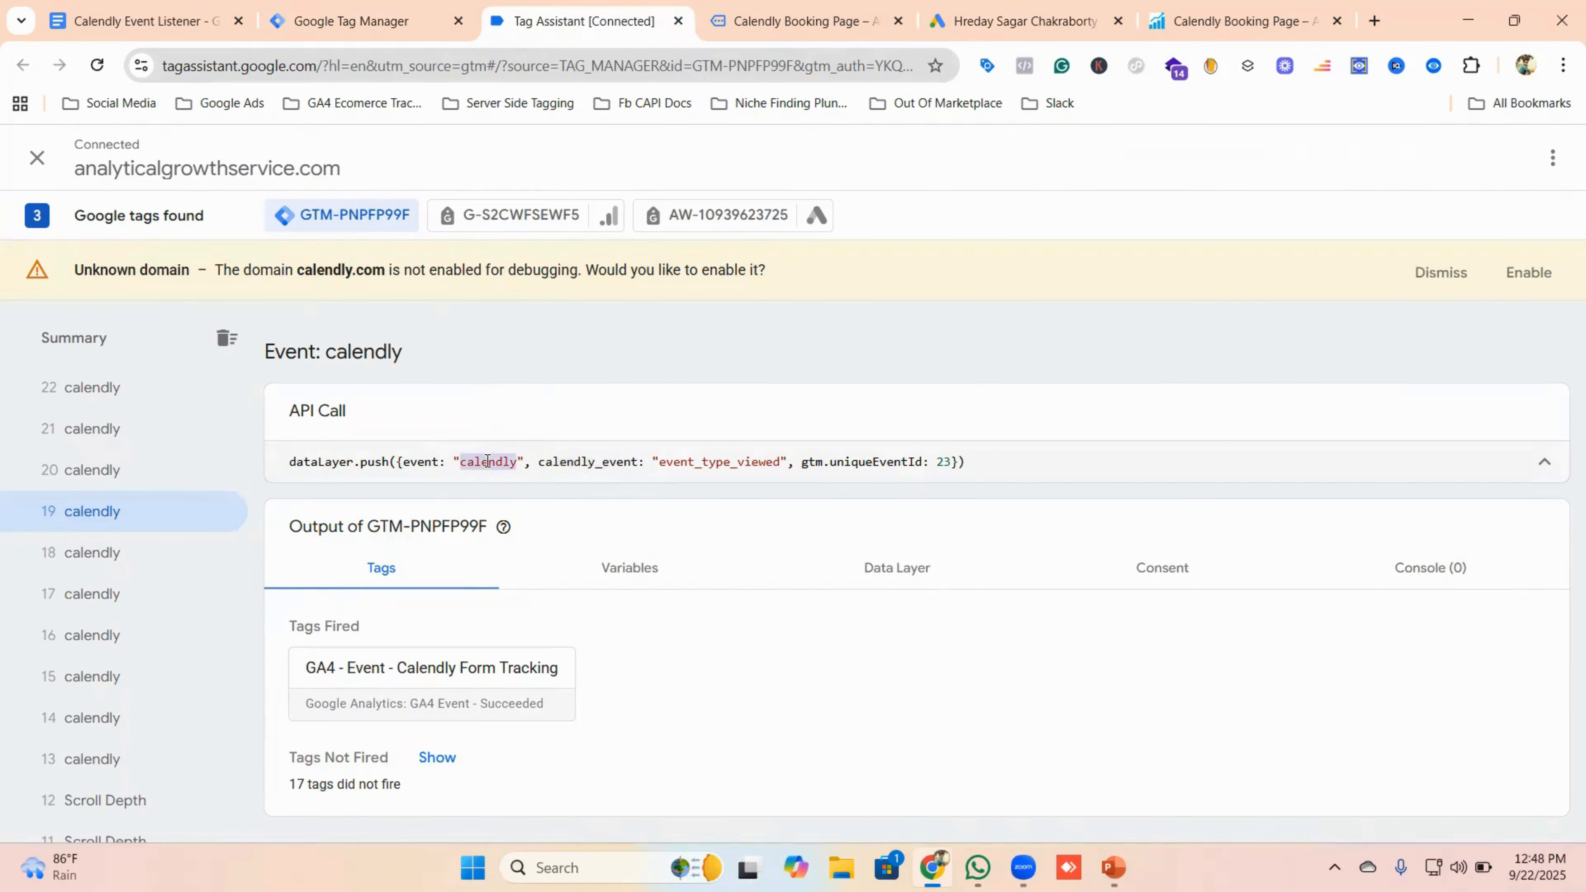
pyautogui.rightClick(488, 462)
pyautogui.click(544, 497)
pyautogui.click(347, 15)
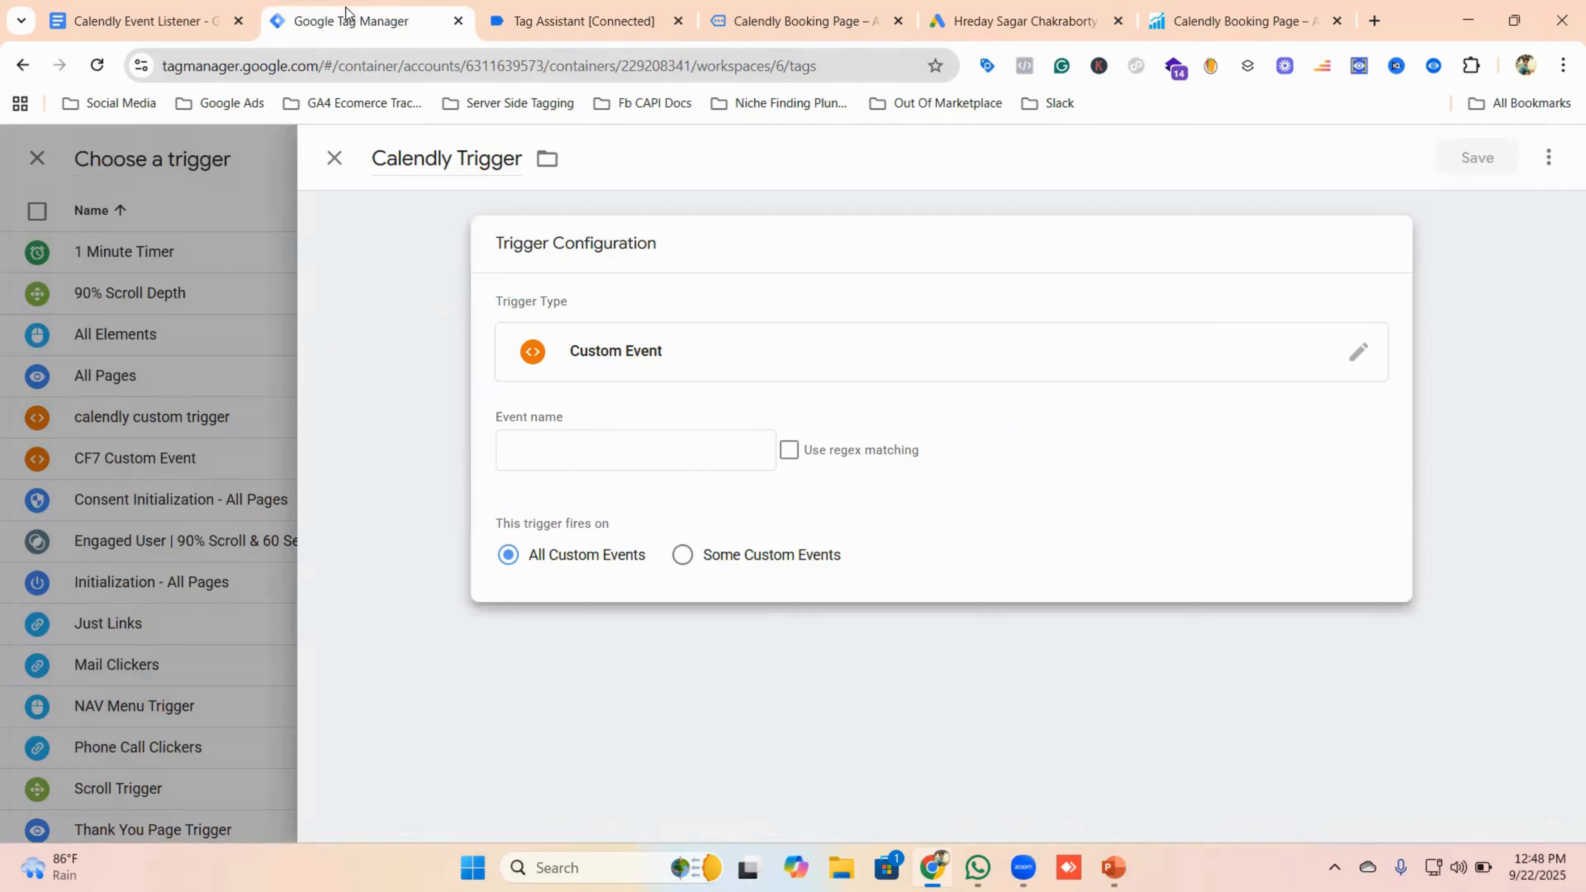
pyautogui.click(600, 452)
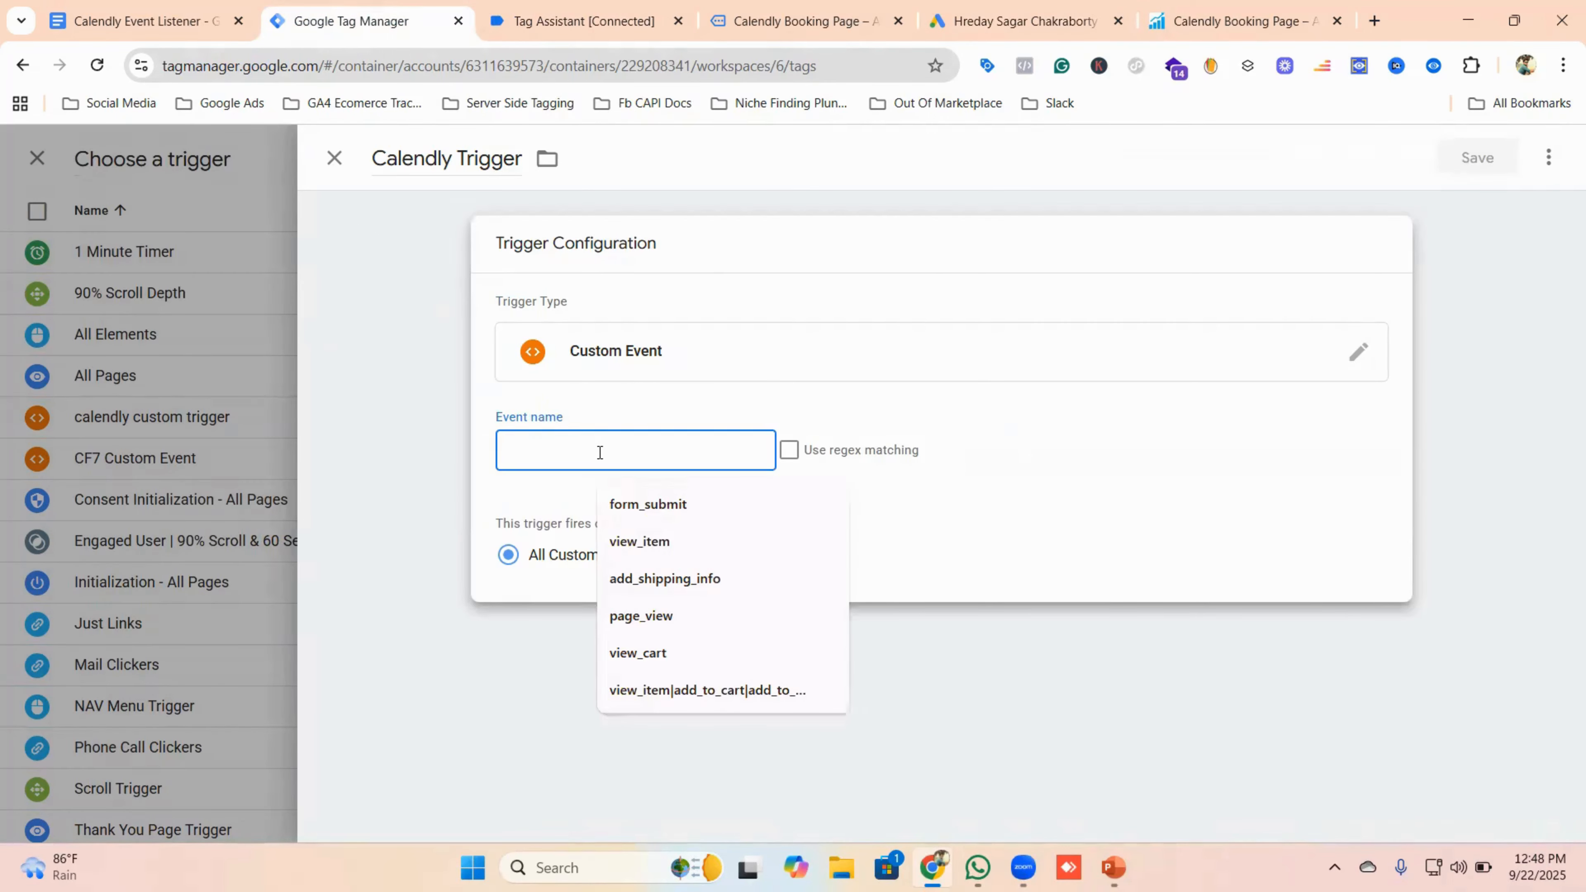
pyautogui.hotkey('ctrl', 'v')
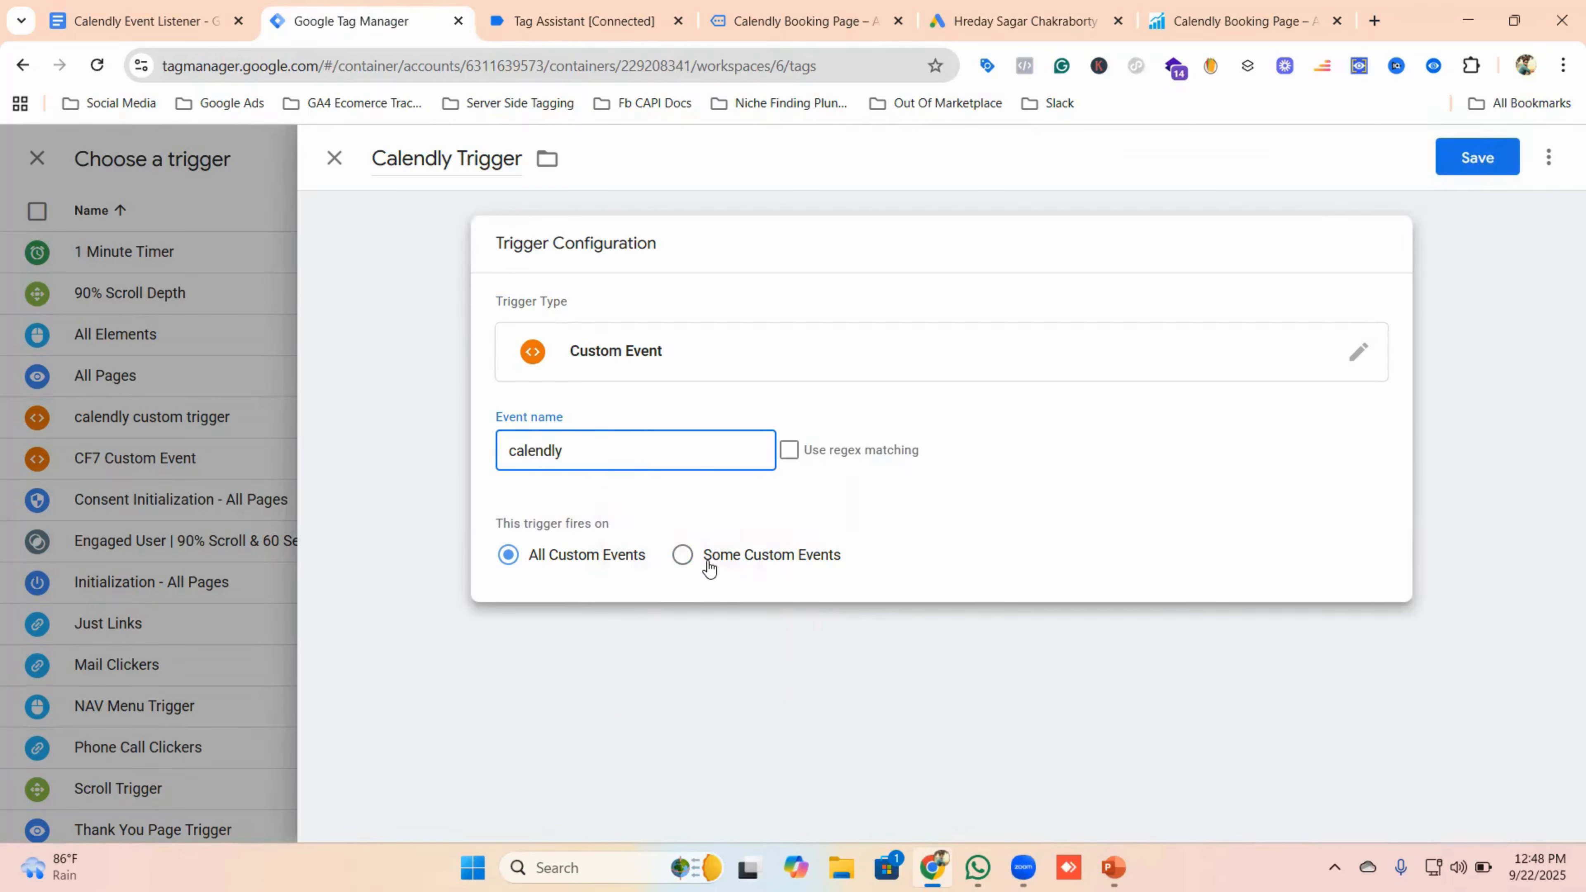
# - On the Calendly booking page, pick the 12:00pm slot on Wednesday, September 24 and look over the Enter Details form
pyautogui.click(799, 23)
pyautogui.click(938, 665)
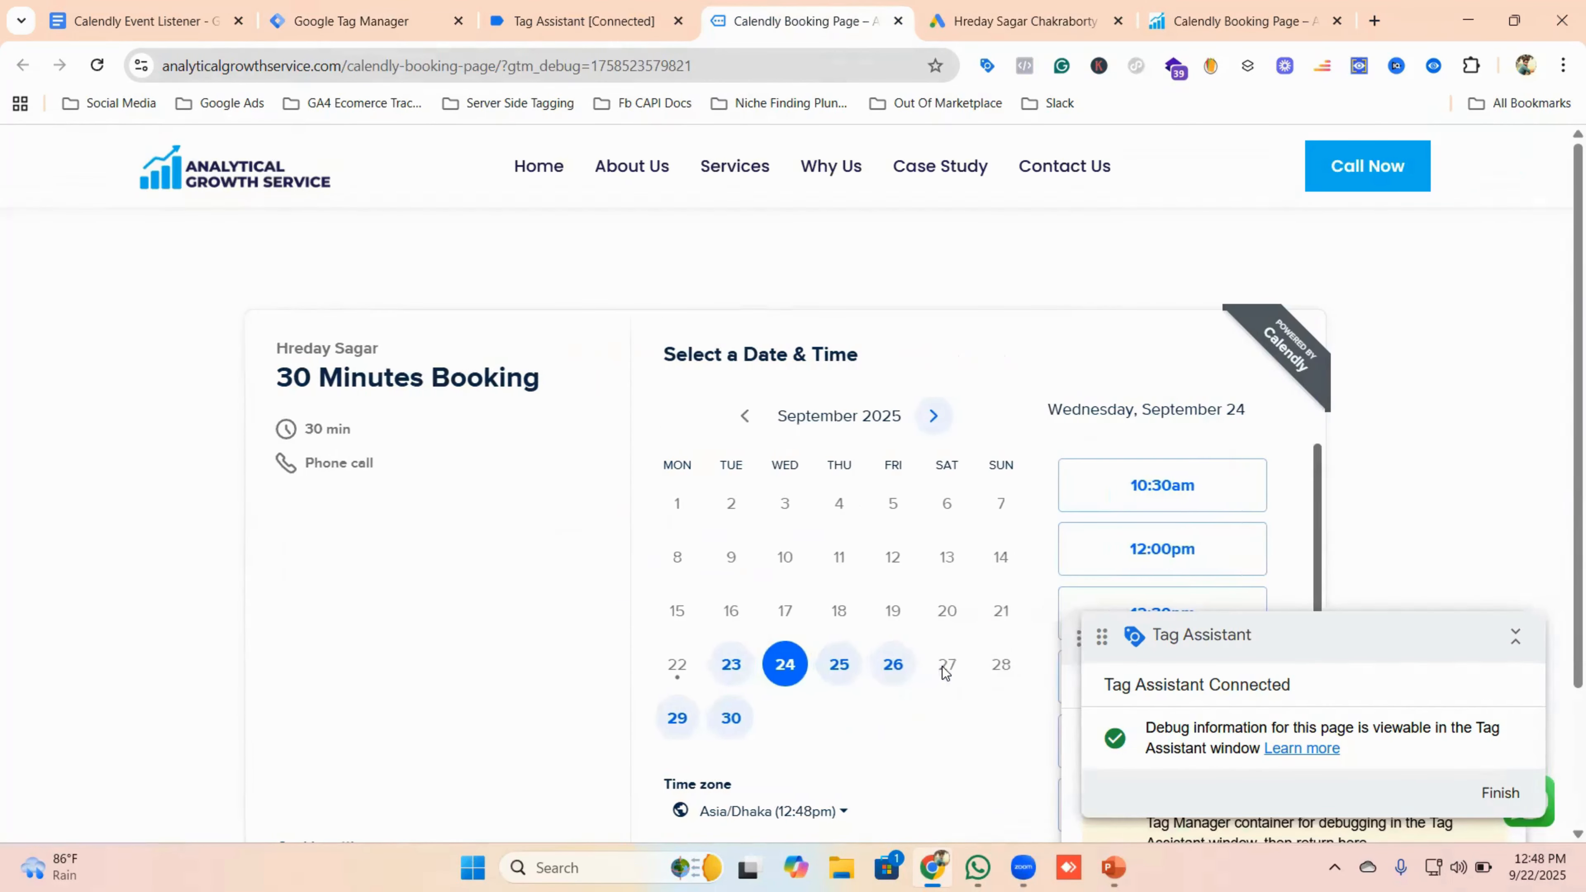
pyautogui.click(1169, 567)
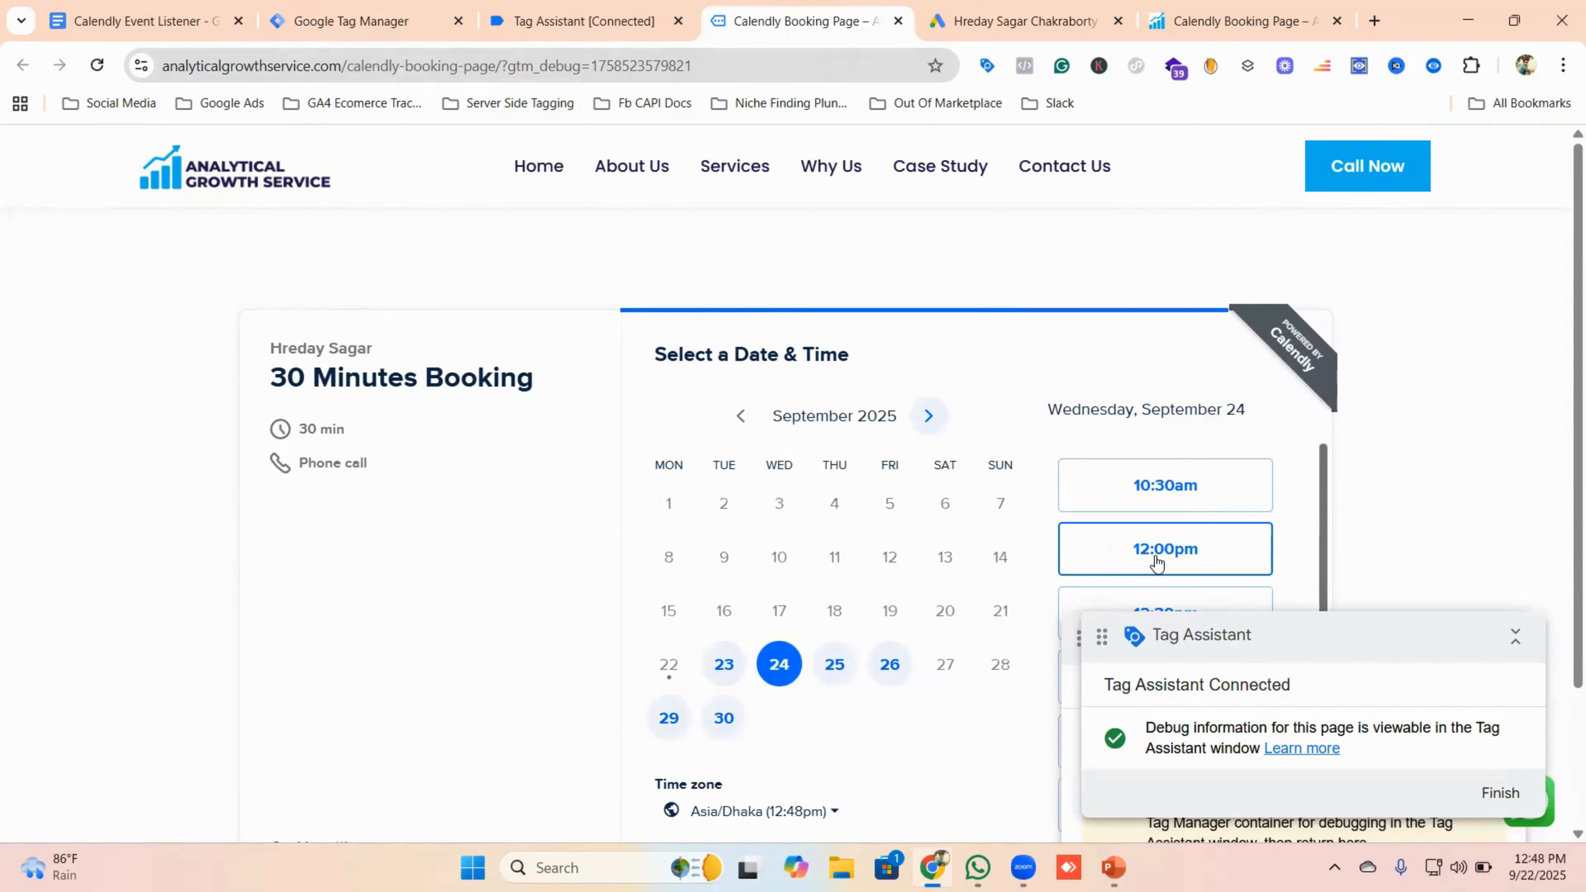
pyautogui.click(1153, 556)
pyautogui.click(1221, 549)
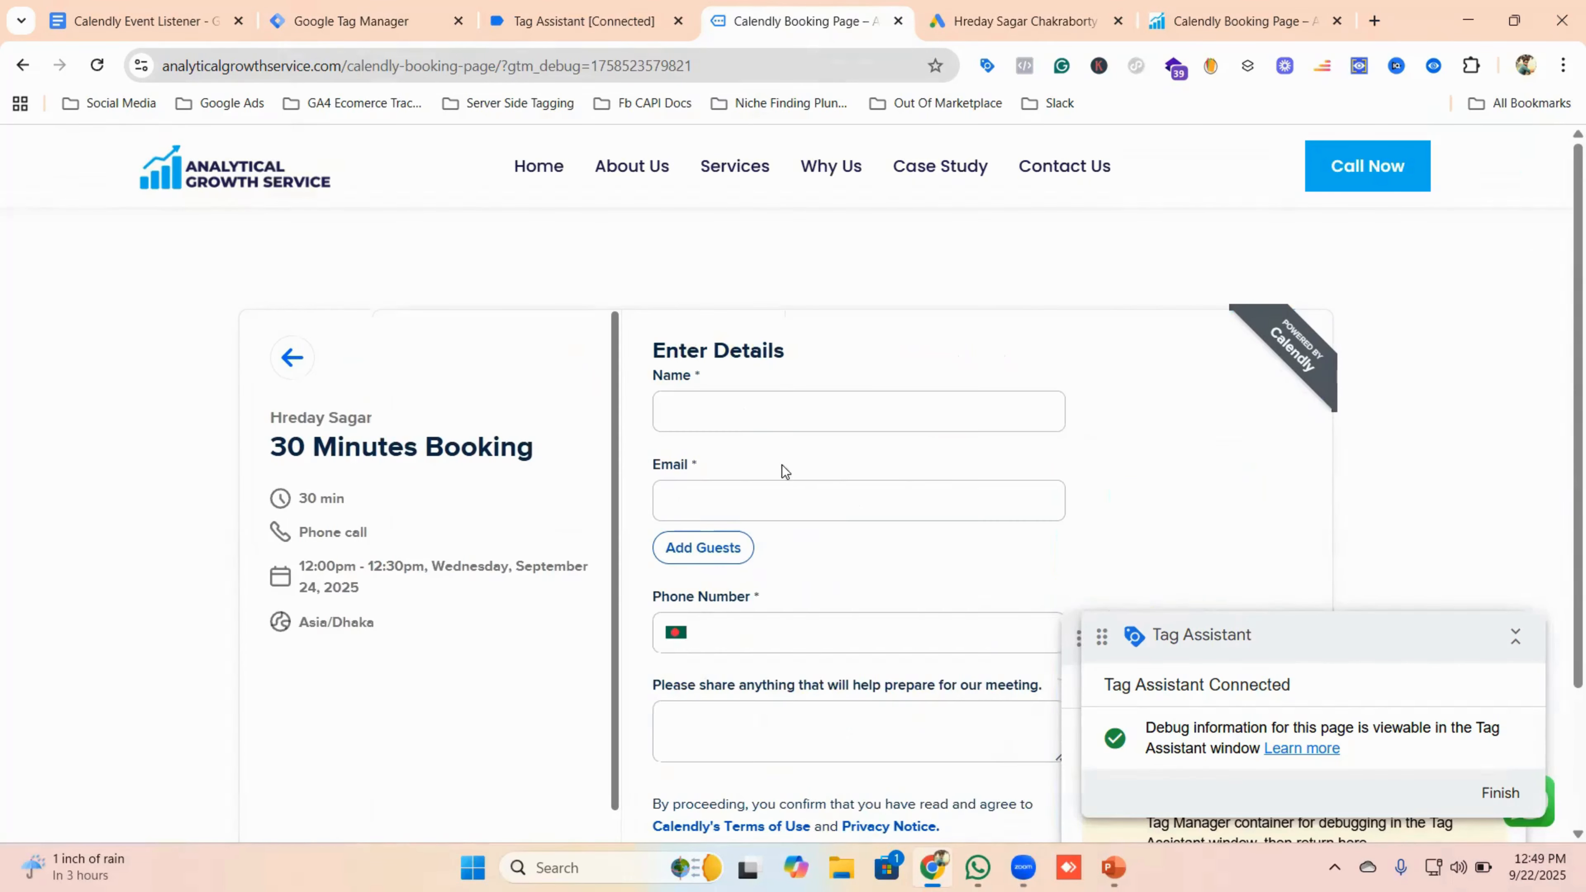
pyautogui.scroll(-3, 774, 427)
pyautogui.scroll(3, 773, 428)
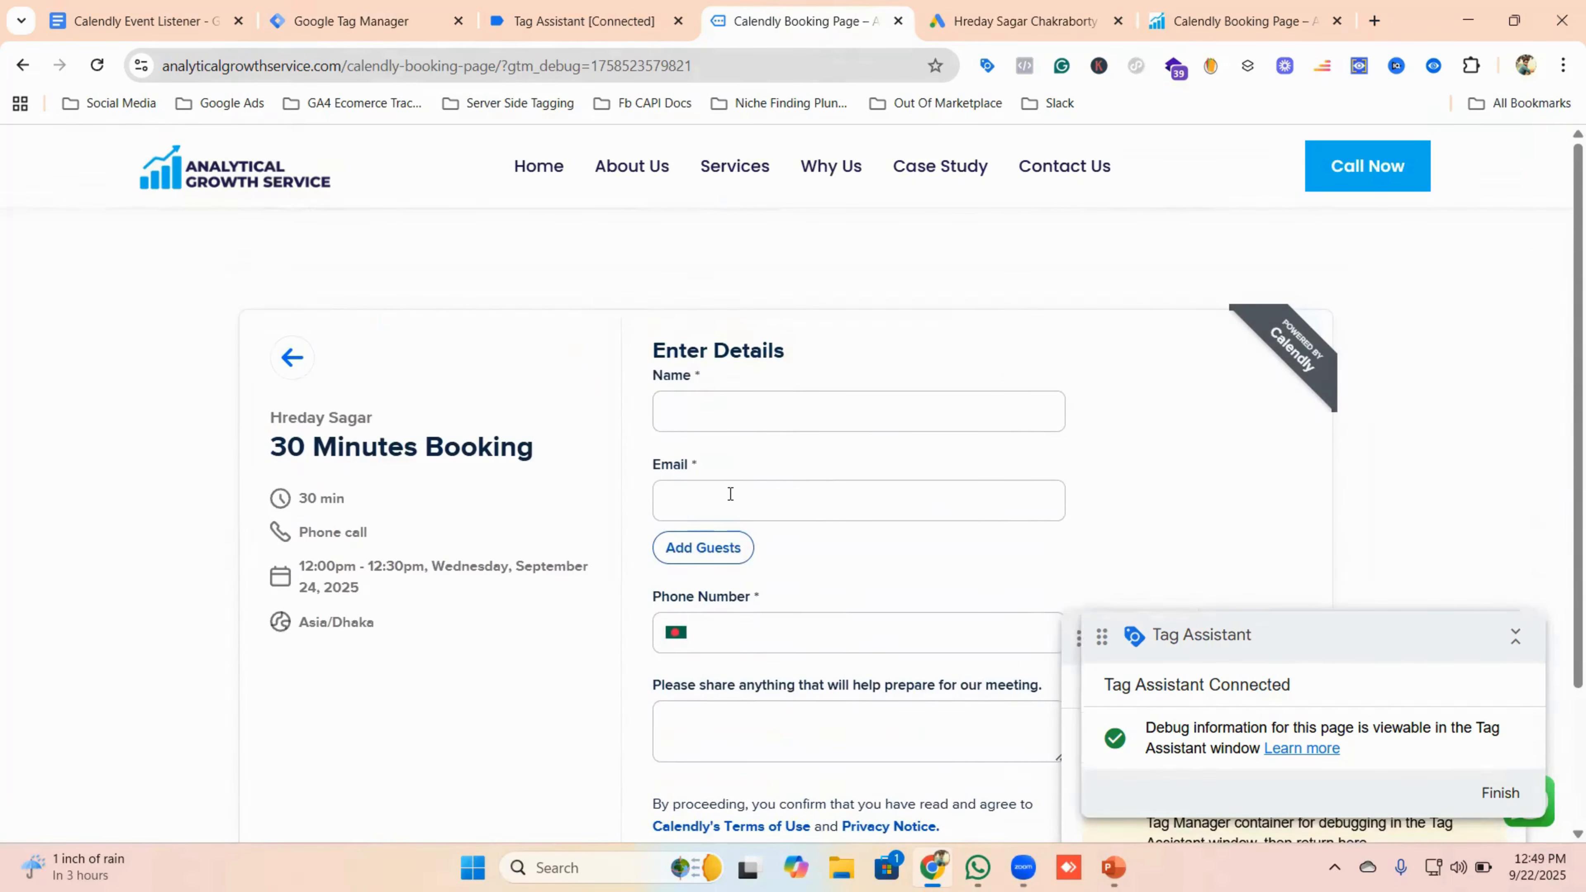
pyautogui.scroll(-3, 803, 507)
pyautogui.scroll(3, 802, 513)
# - In Tag Manager, make the trigger fire on Some Custom Events with the condition DLV - calendly_event equals, leaving the value empty
pyautogui.click(375, 7)
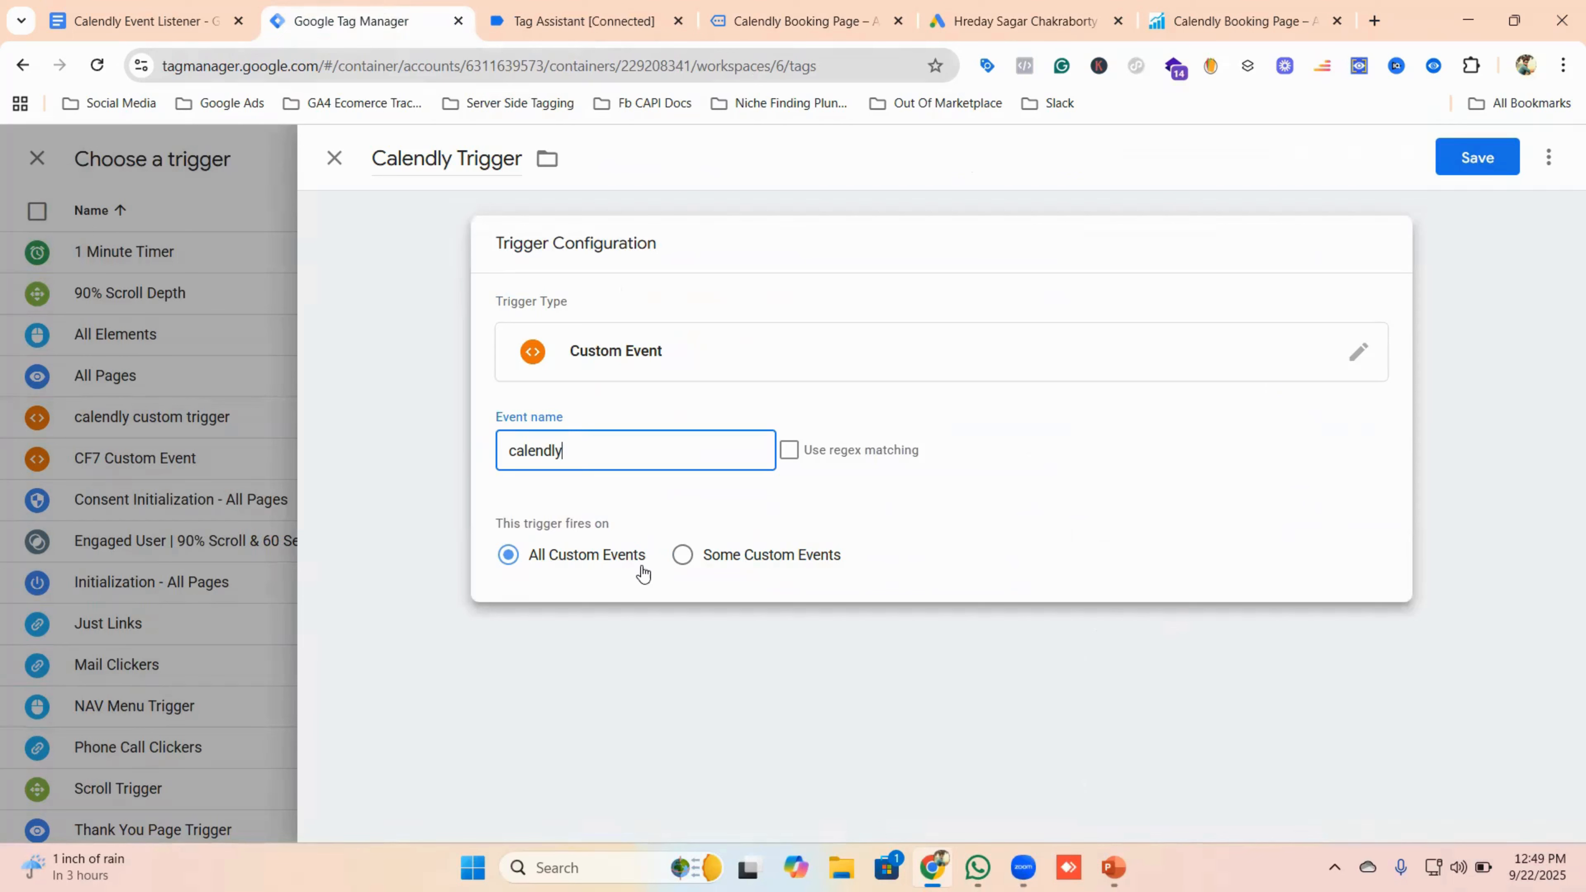
pyautogui.click(681, 556)
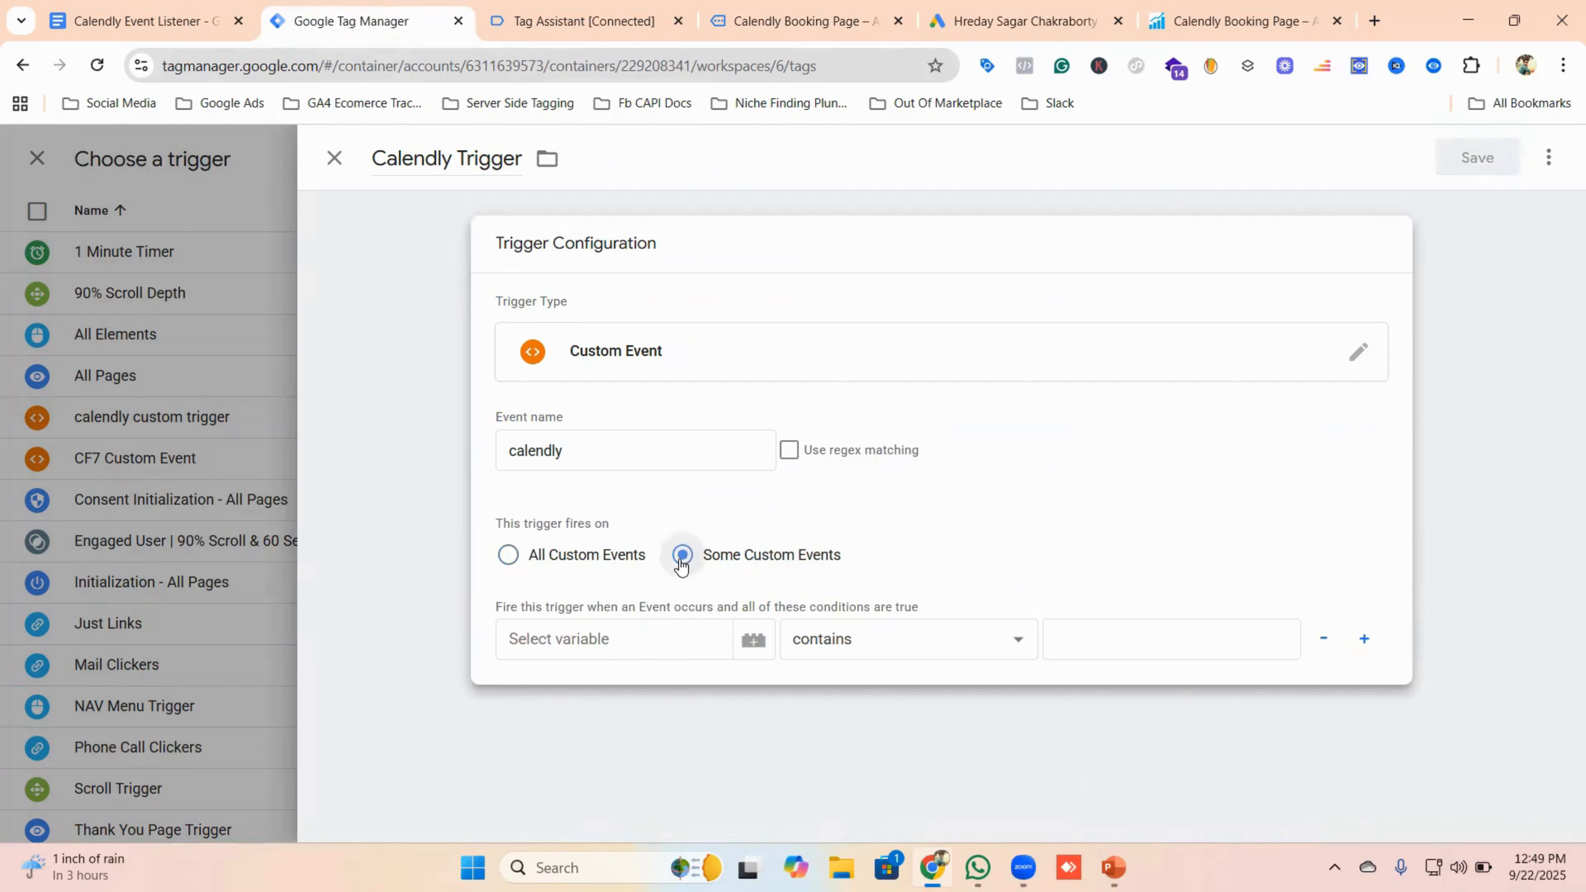
pyautogui.click(631, 644)
pyautogui.scroll(-2, 621, 694)
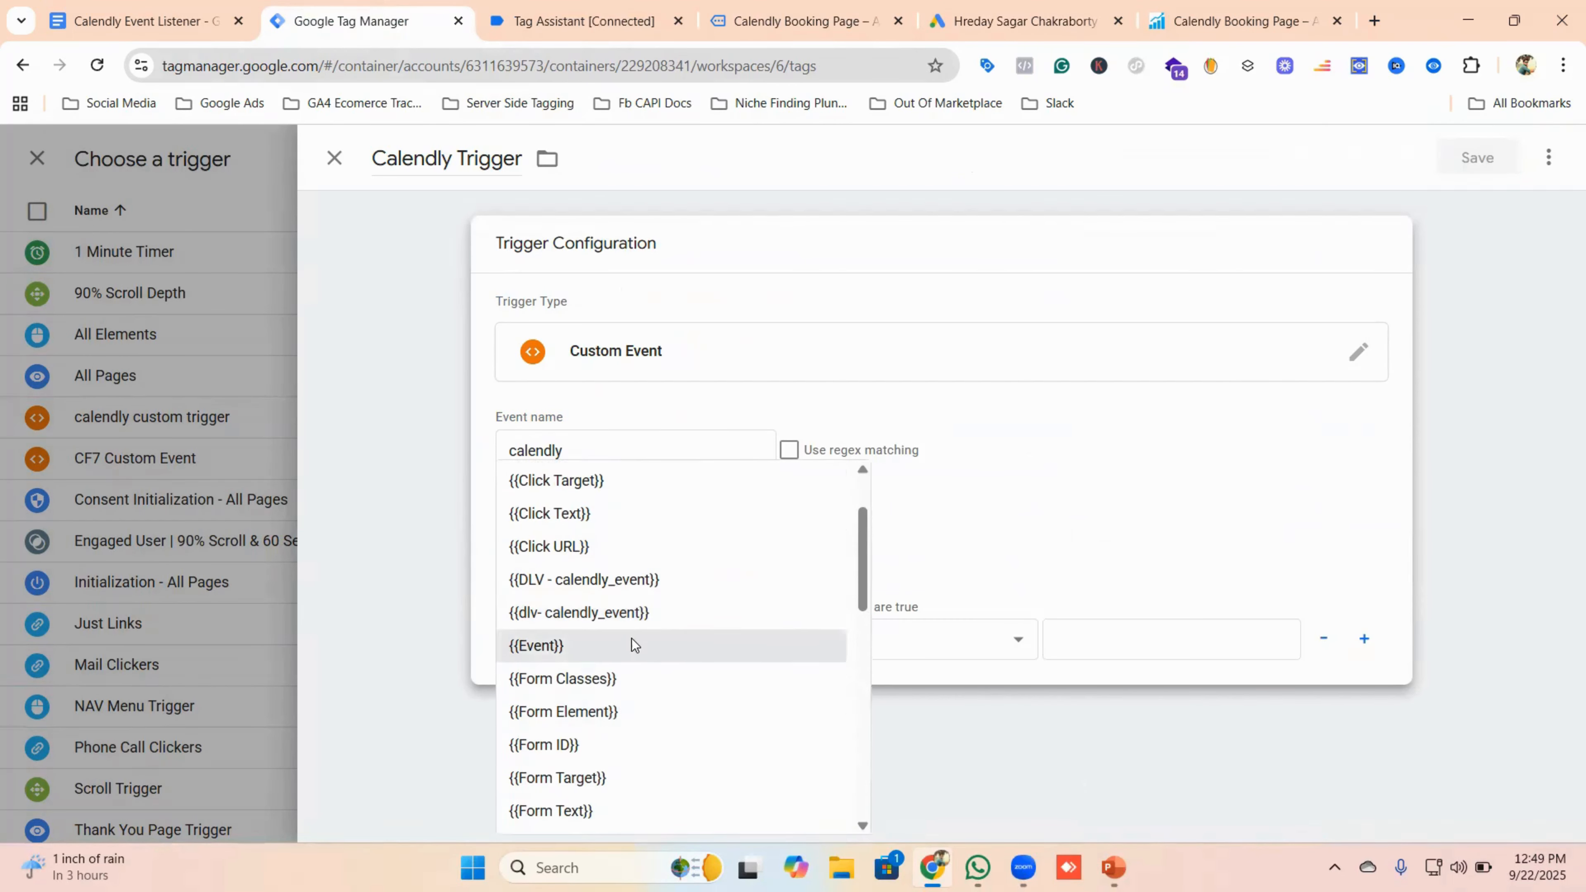
pyautogui.click(616, 580)
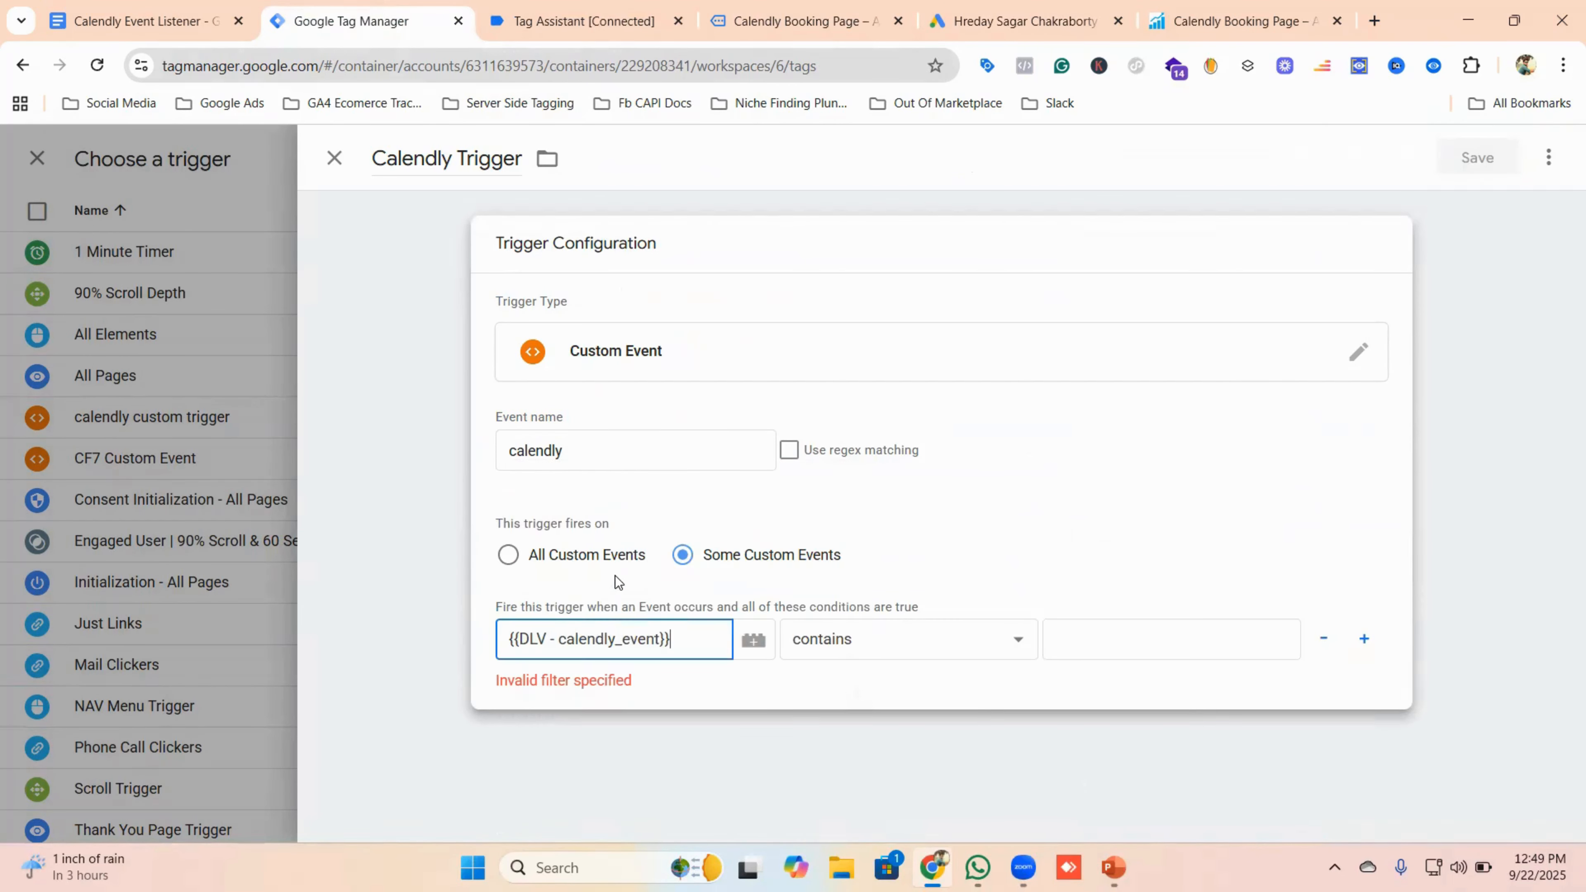
pyautogui.click(919, 649)
pyautogui.click(828, 145)
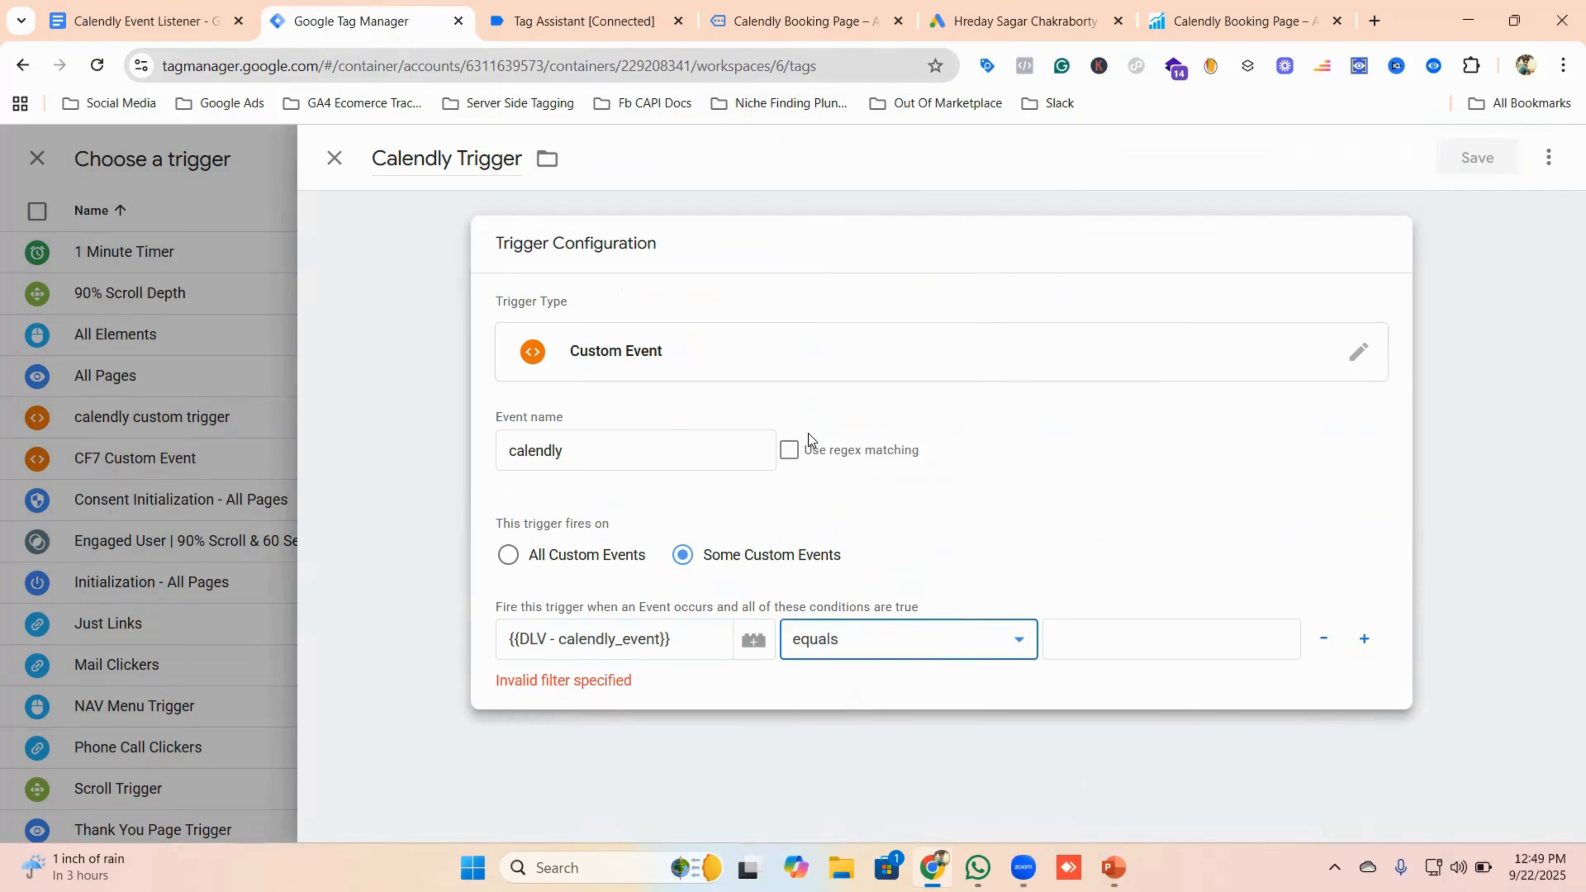
pyautogui.click(1100, 641)
# - Check the latest calendly events in Tag Assistant for the calendly_event value of a completed booking
pyautogui.click(577, 18)
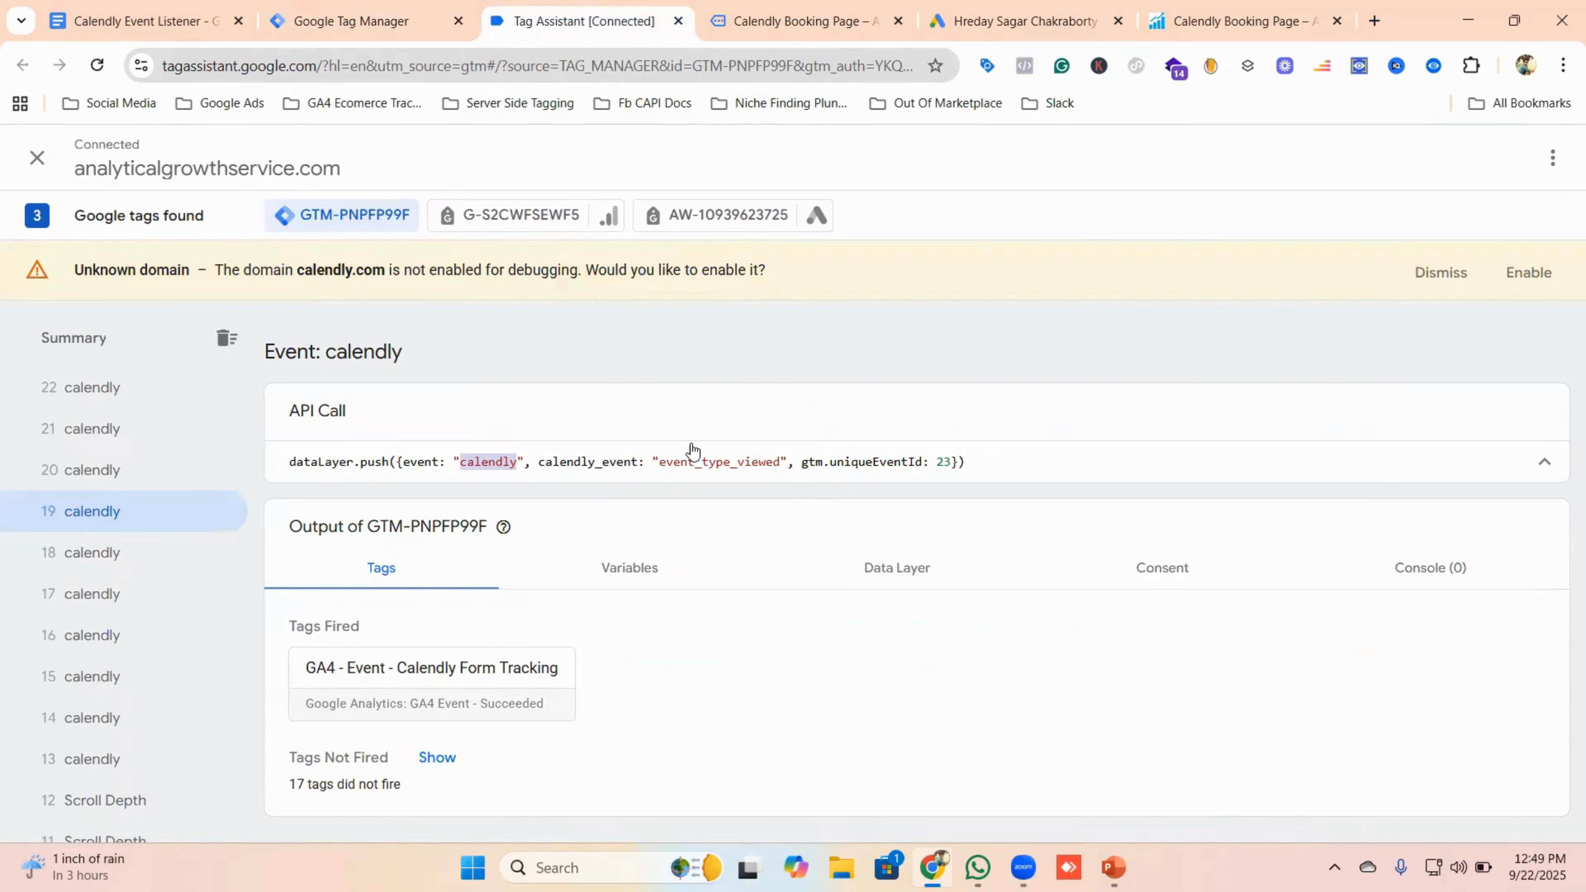
pyautogui.scroll(7, 144, 487)
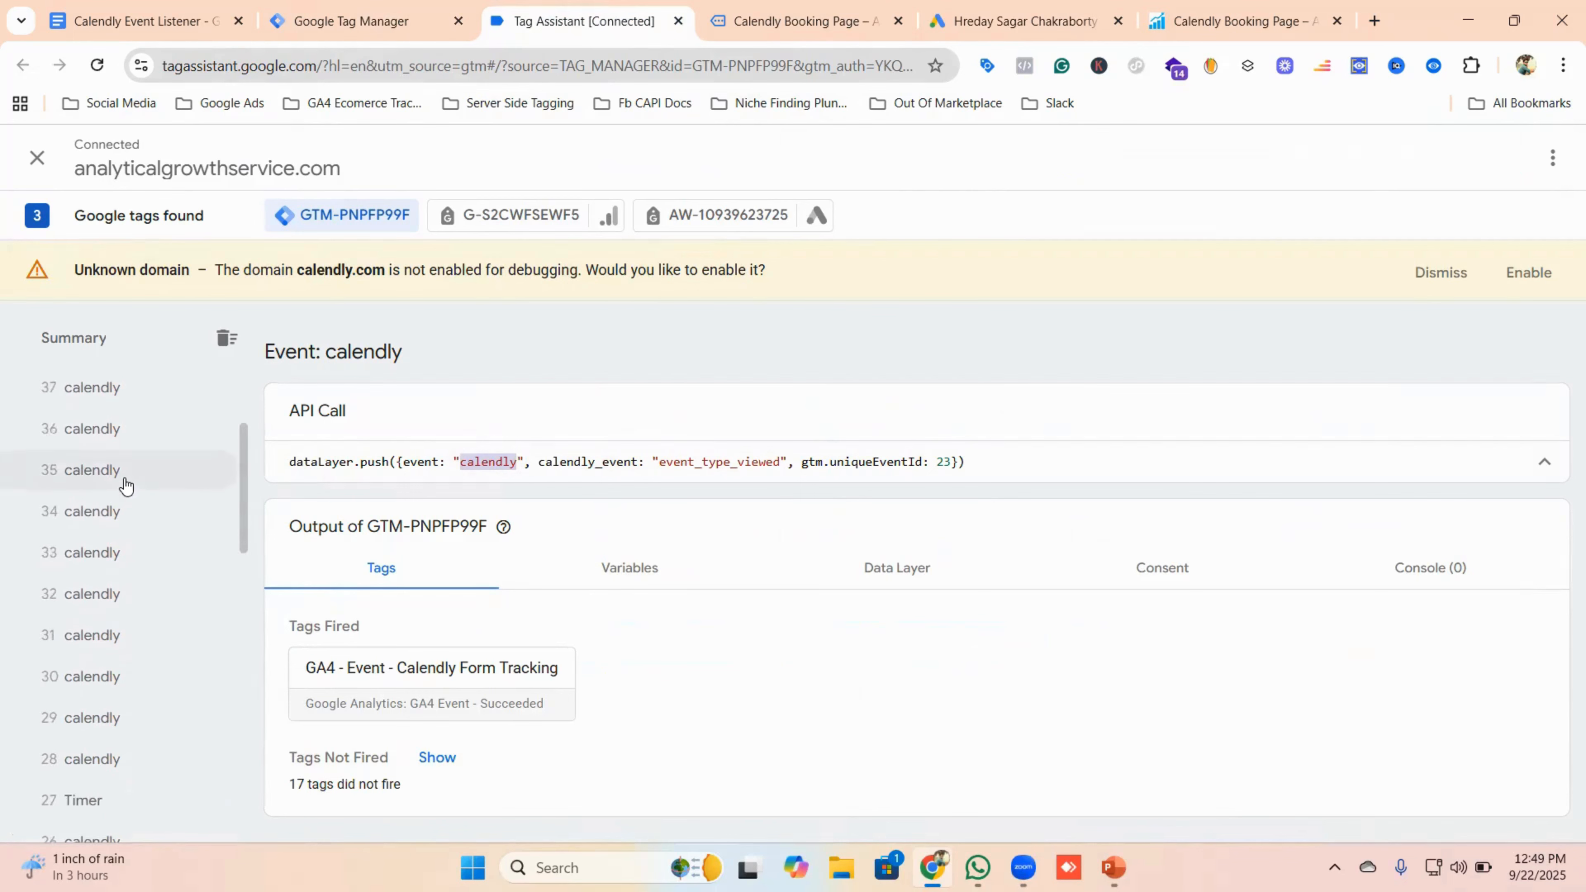
pyautogui.scroll(3, 125, 485)
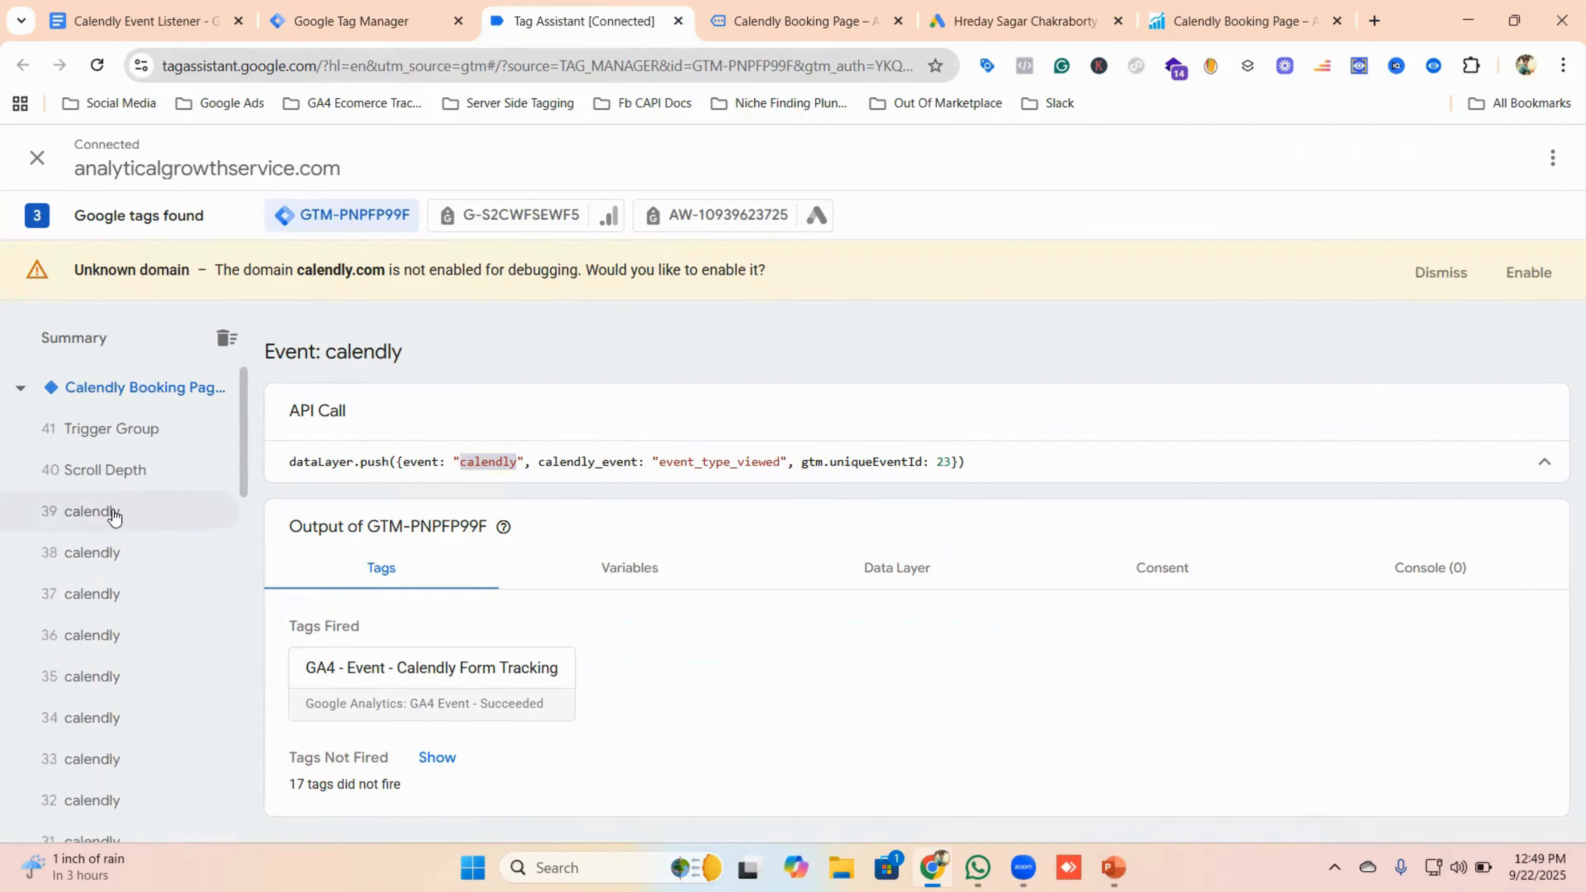
pyautogui.click(113, 516)
pyautogui.click(96, 555)
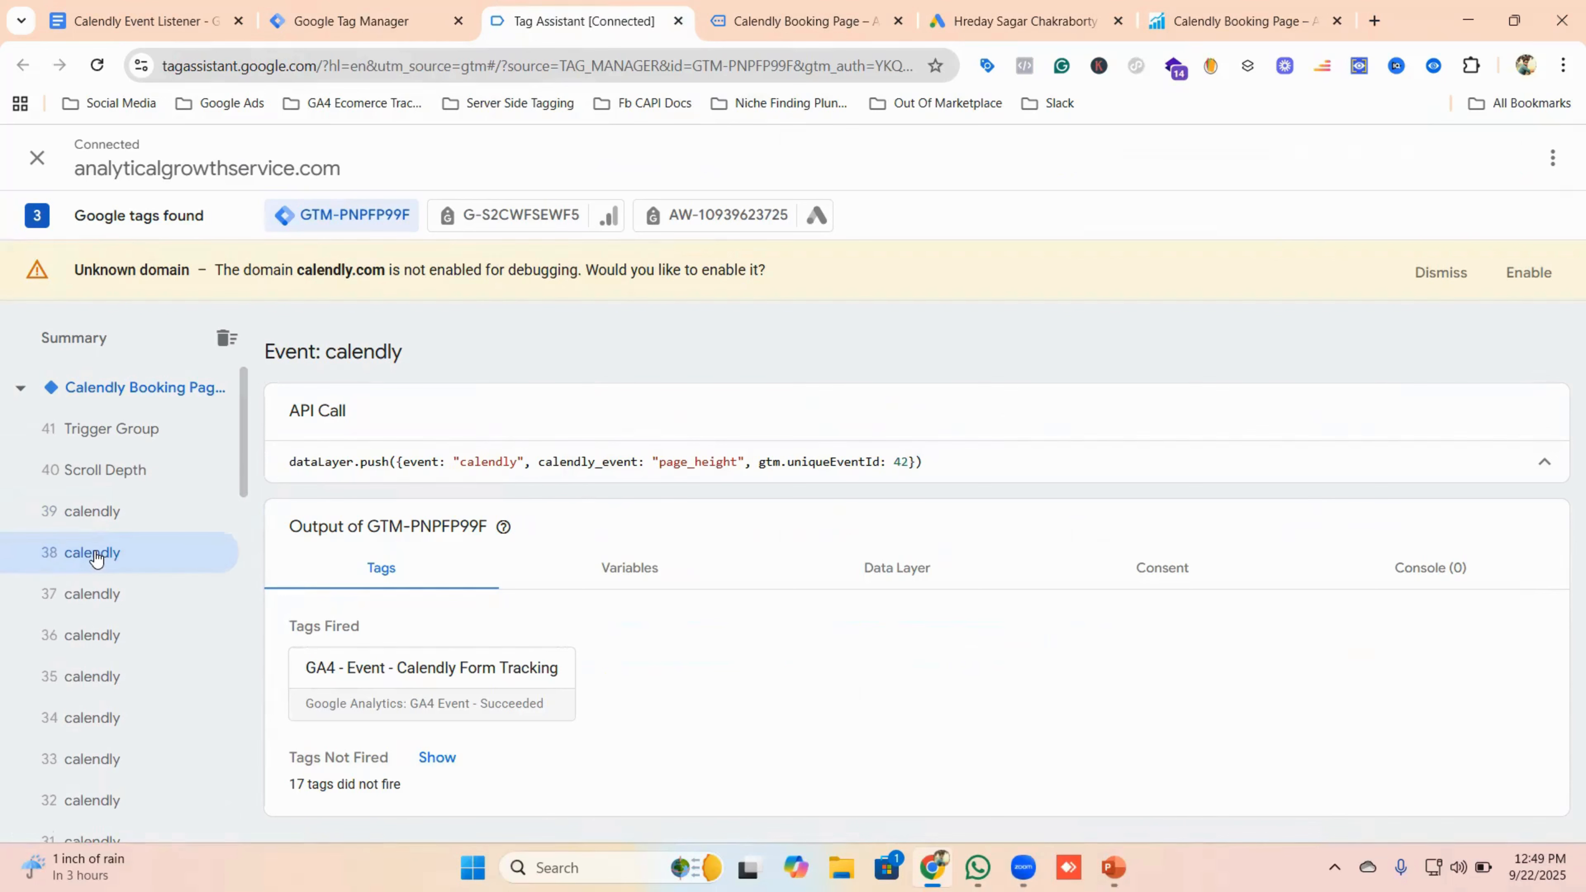
pyautogui.click(90, 603)
pyautogui.click(92, 634)
pyautogui.scroll(-3, 92, 634)
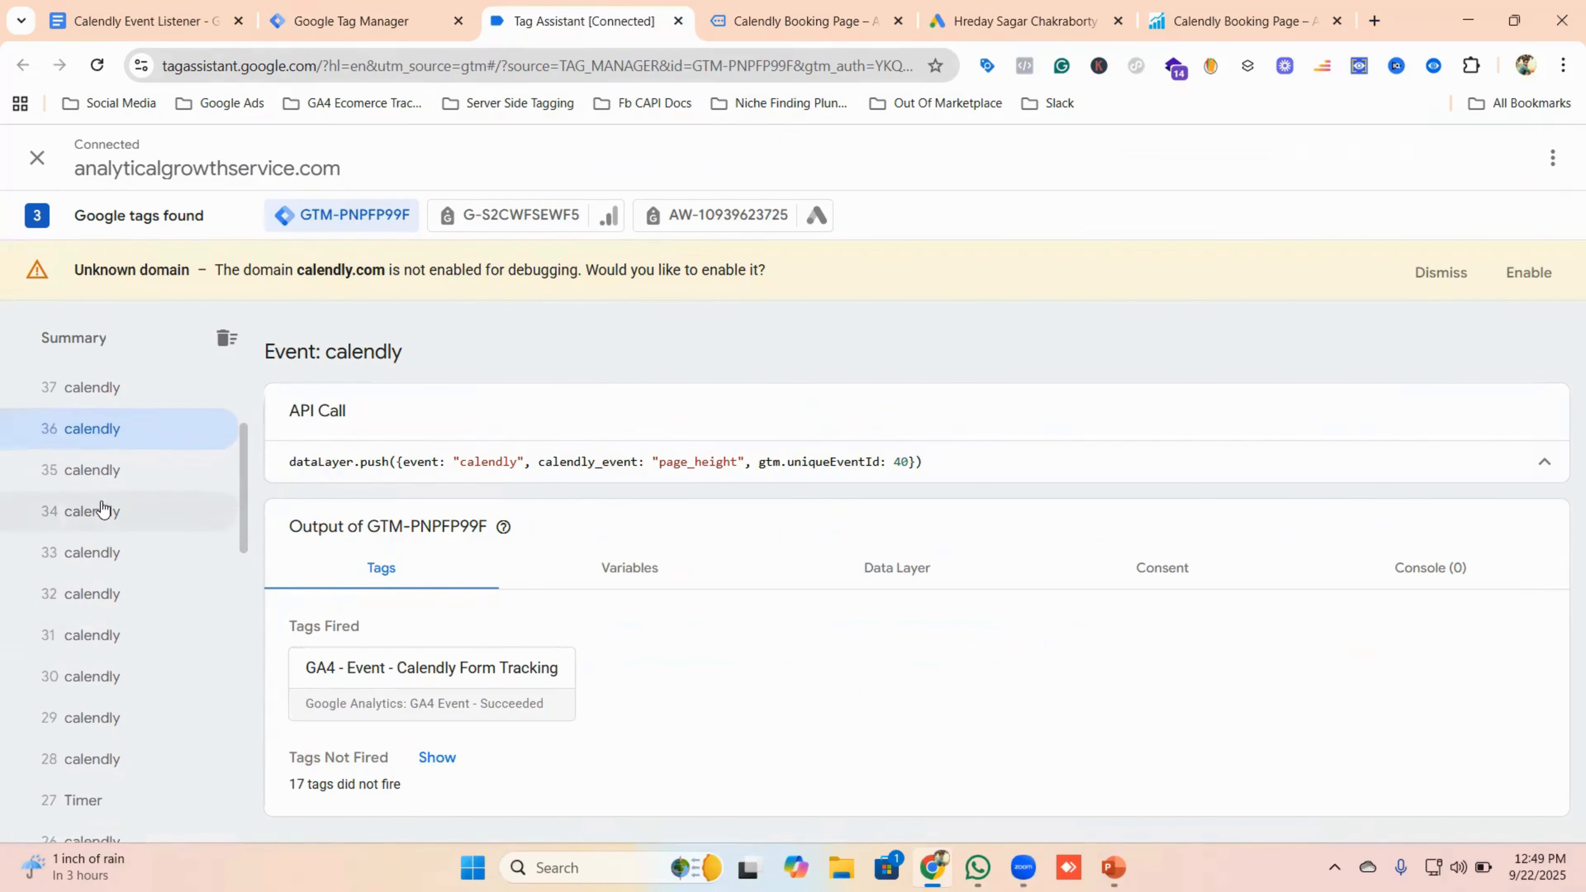
pyautogui.click(98, 477)
pyautogui.click(89, 522)
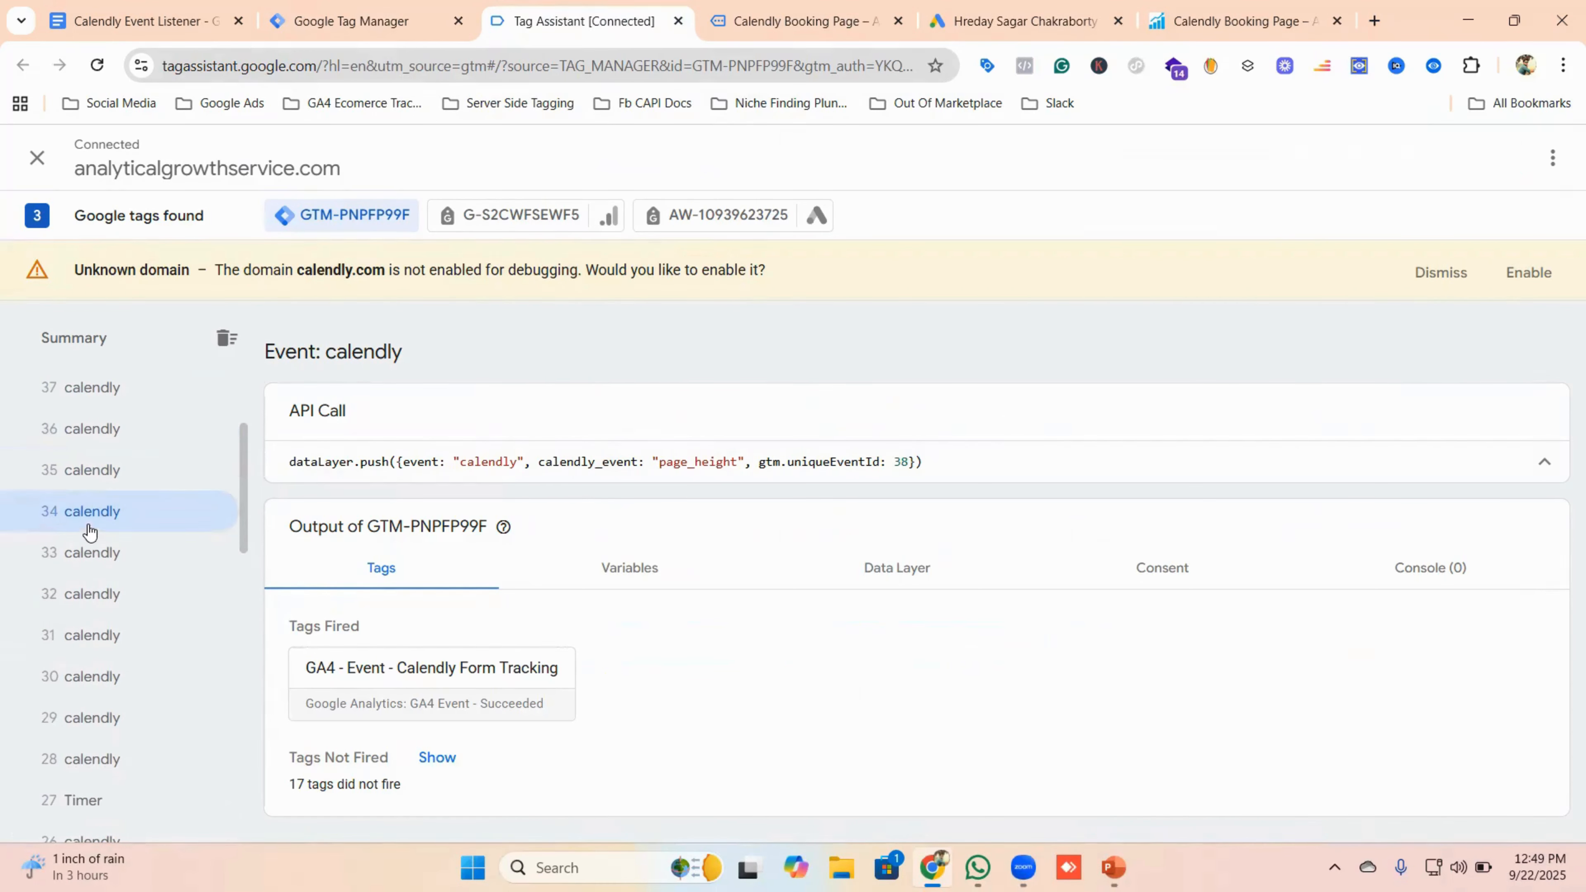
# - Discard the unsaved Calendly Trigger in Tag Manager and return to the Google Ads conversion tag
pyautogui.click(407, 21)
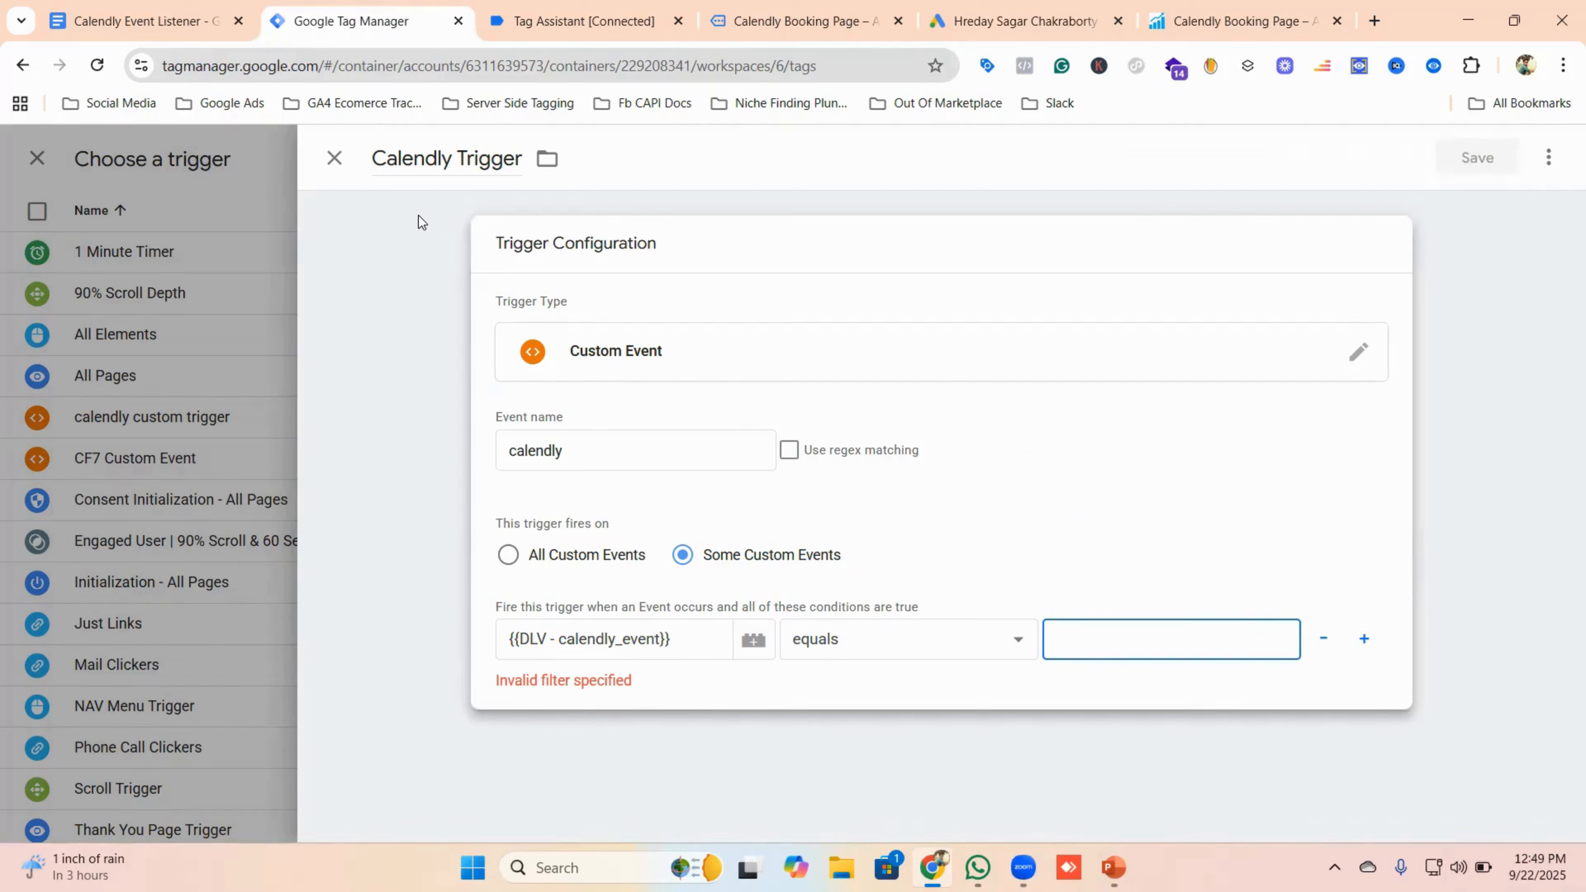
pyautogui.click(335, 163)
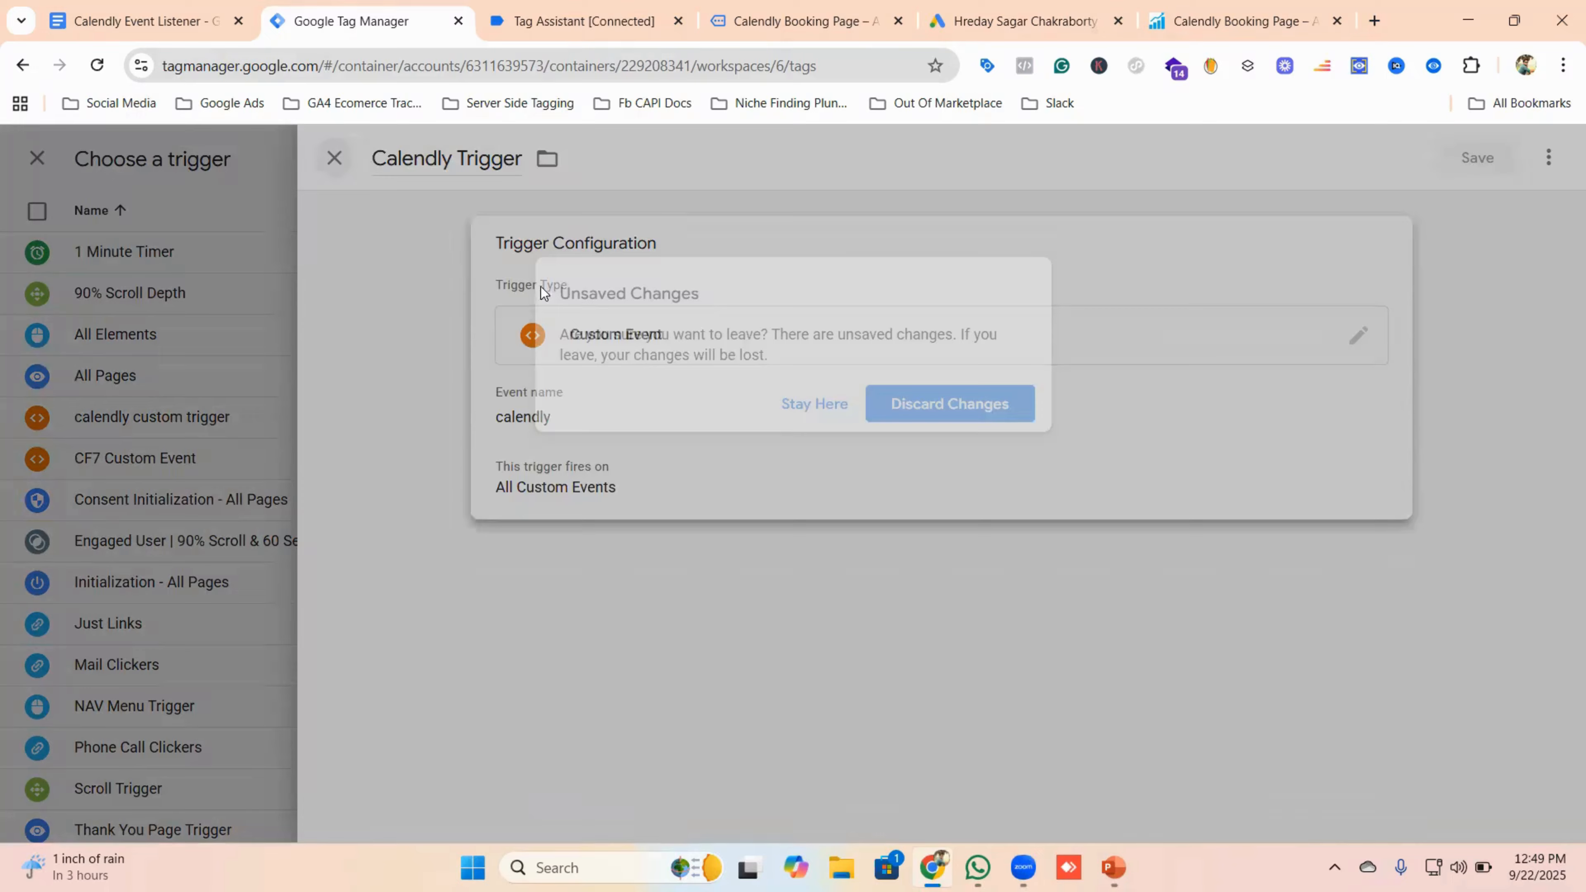
pyautogui.click(883, 414)
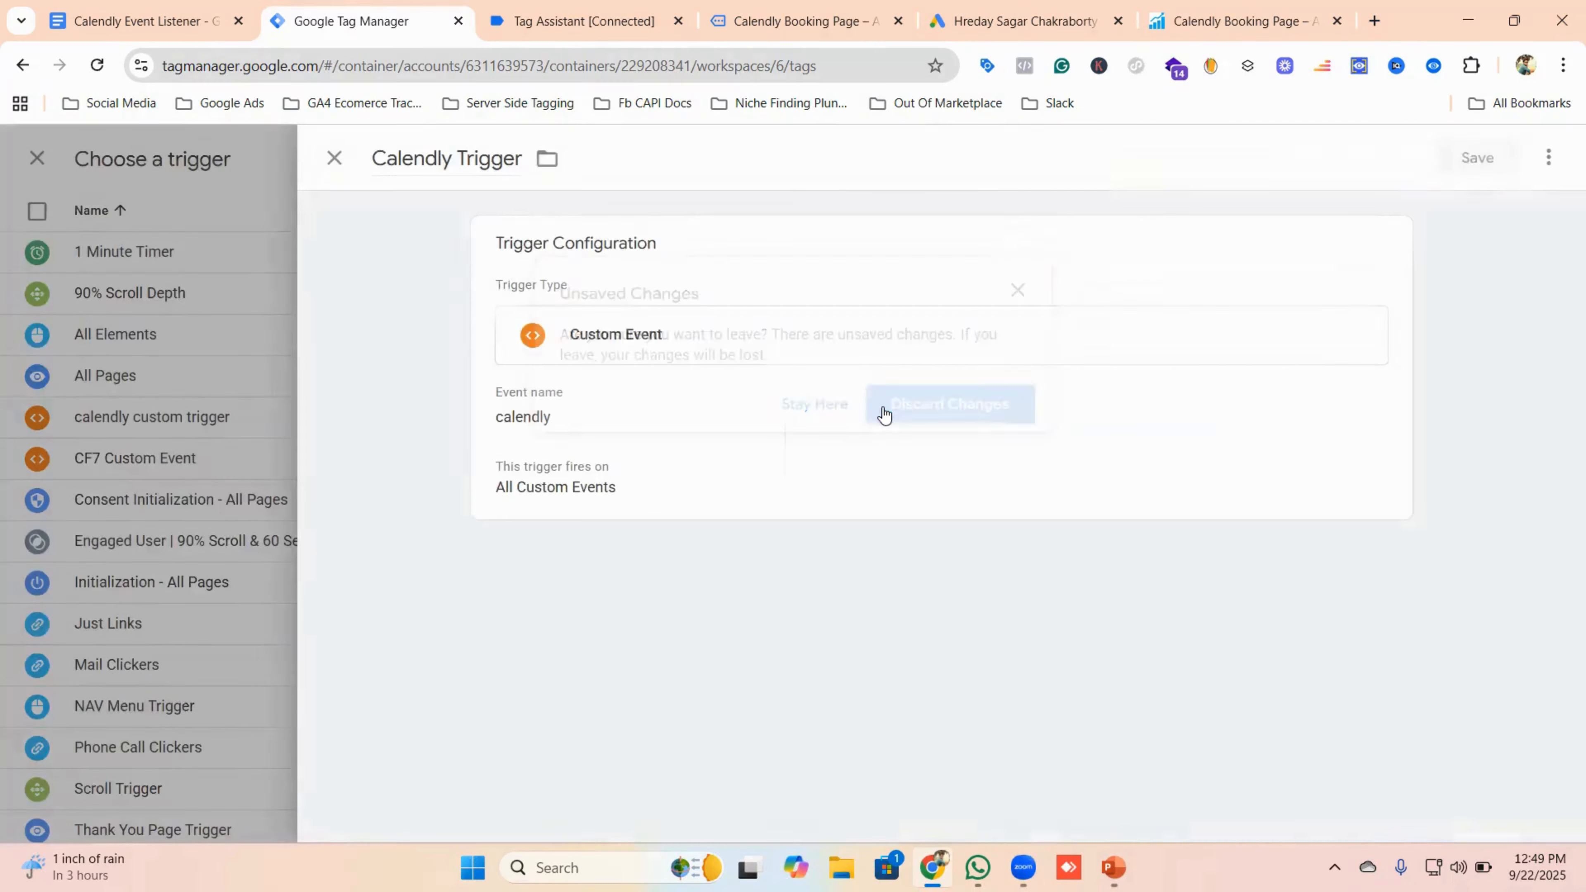
pyautogui.click(338, 160)
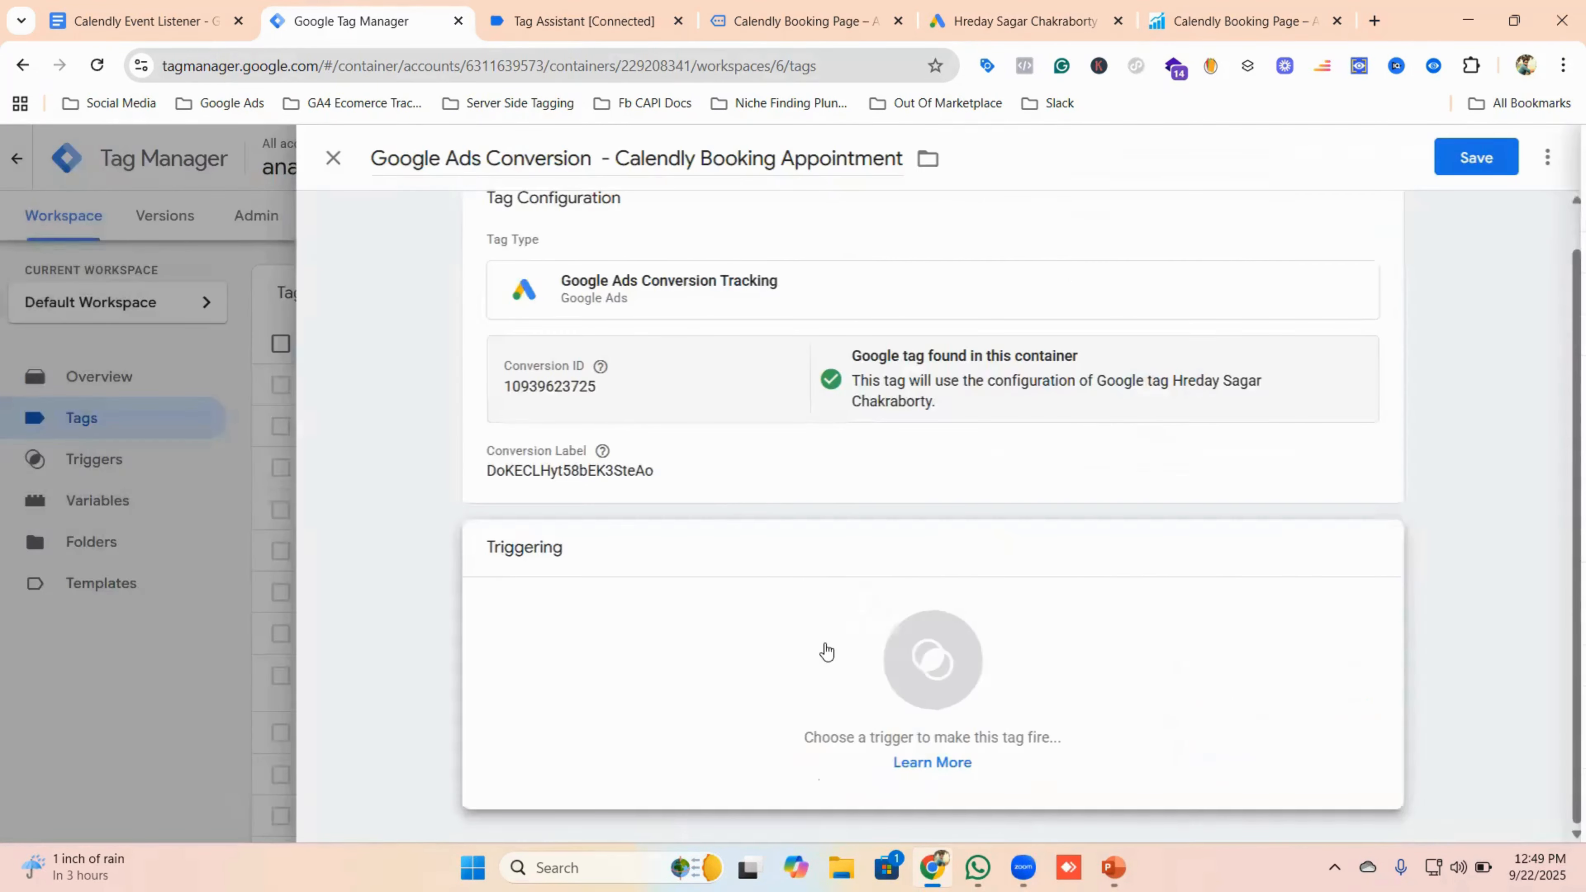
# - Assign the All Pages trigger to the Google Ads Conversion - Calendly Booking Appointment tag and save the tag
pyautogui.click(885, 664)
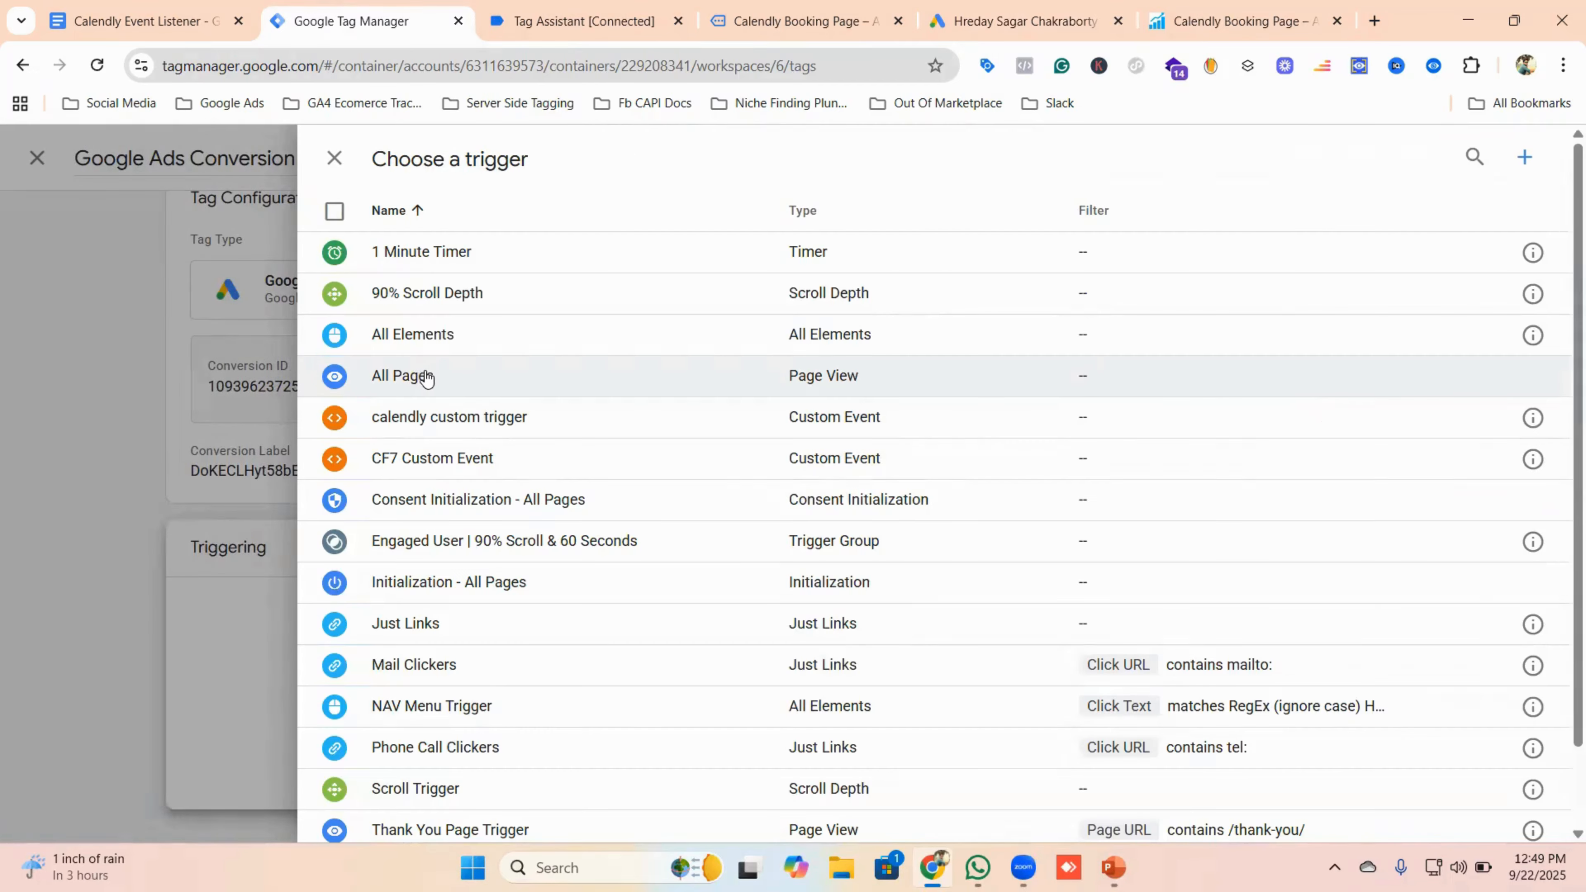
pyautogui.click(426, 377)
pyautogui.click(1478, 158)
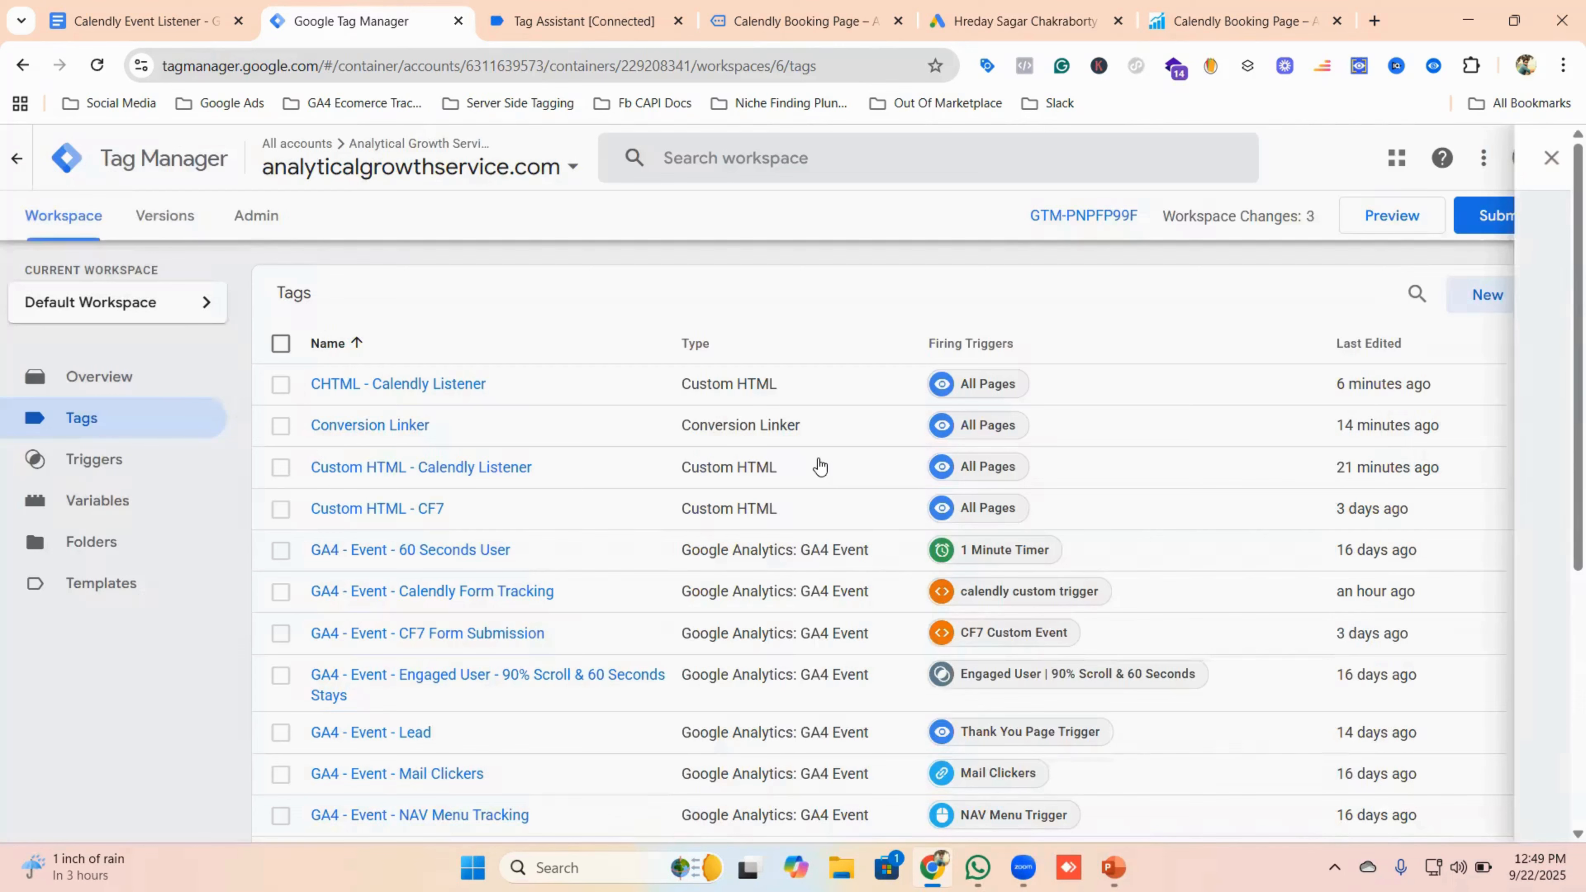
# - Preview the container with Tag Assistant connected to the website, and switch to the Calendly booking page
pyautogui.click(1406, 221)
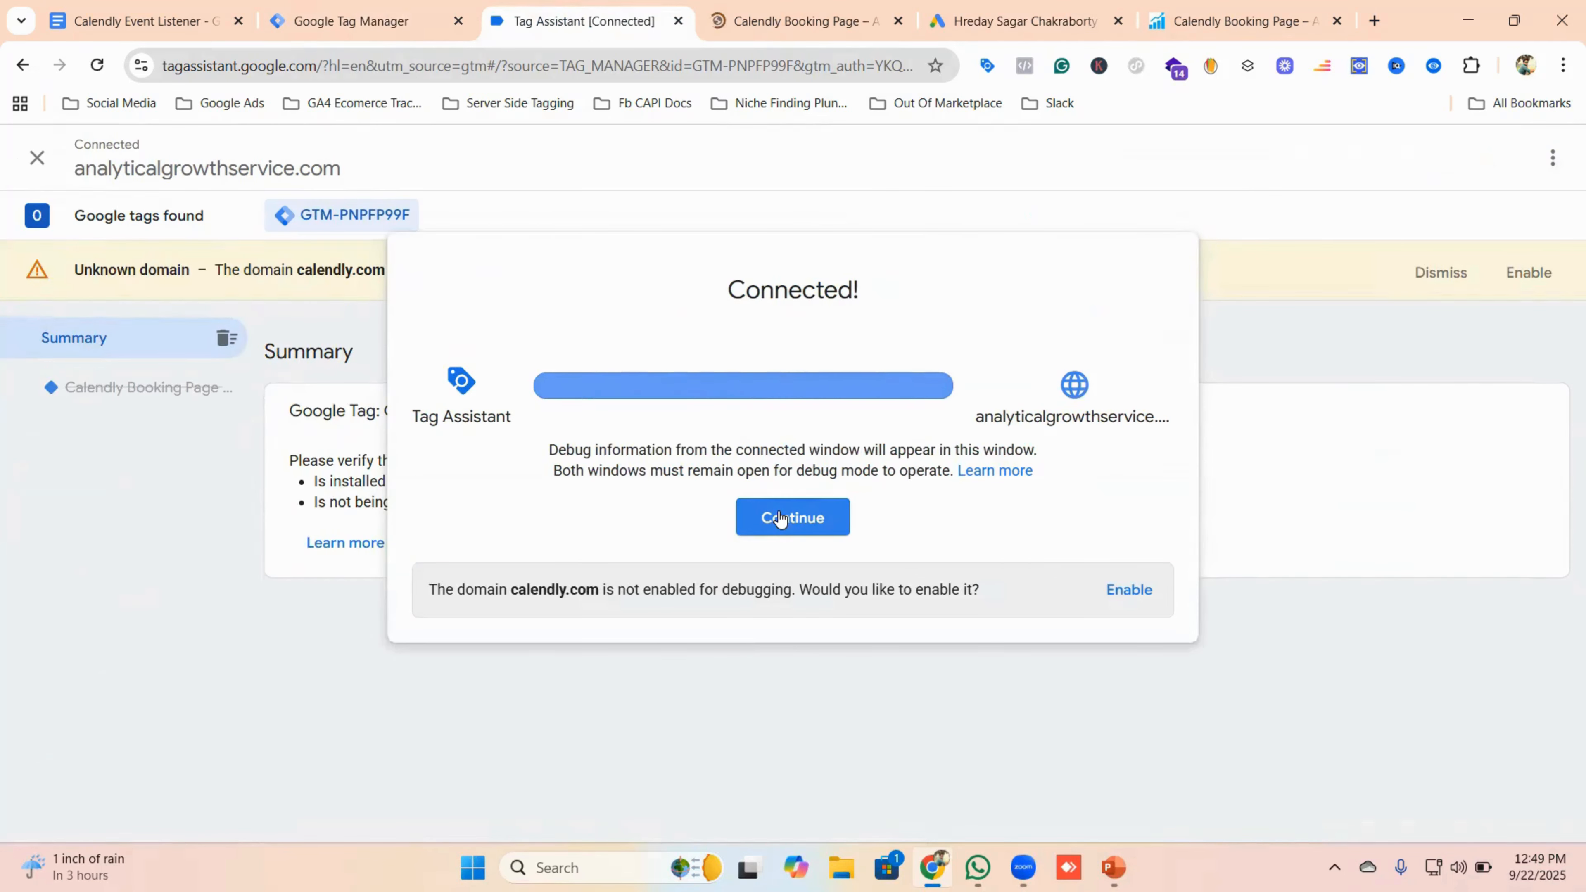
pyautogui.click(779, 518)
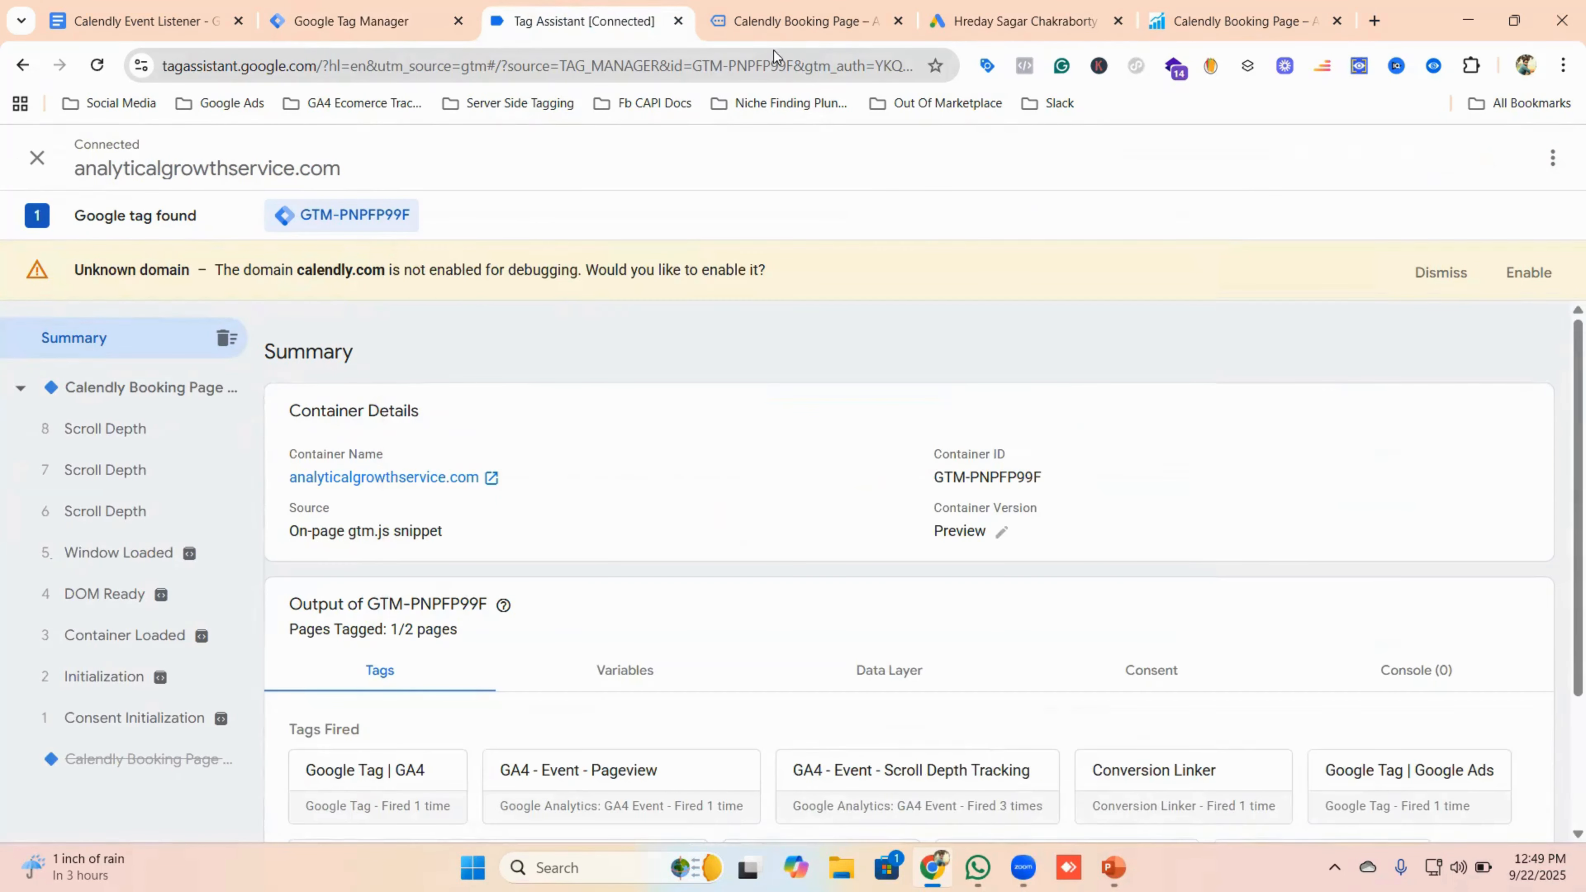
pyautogui.click(772, 22)
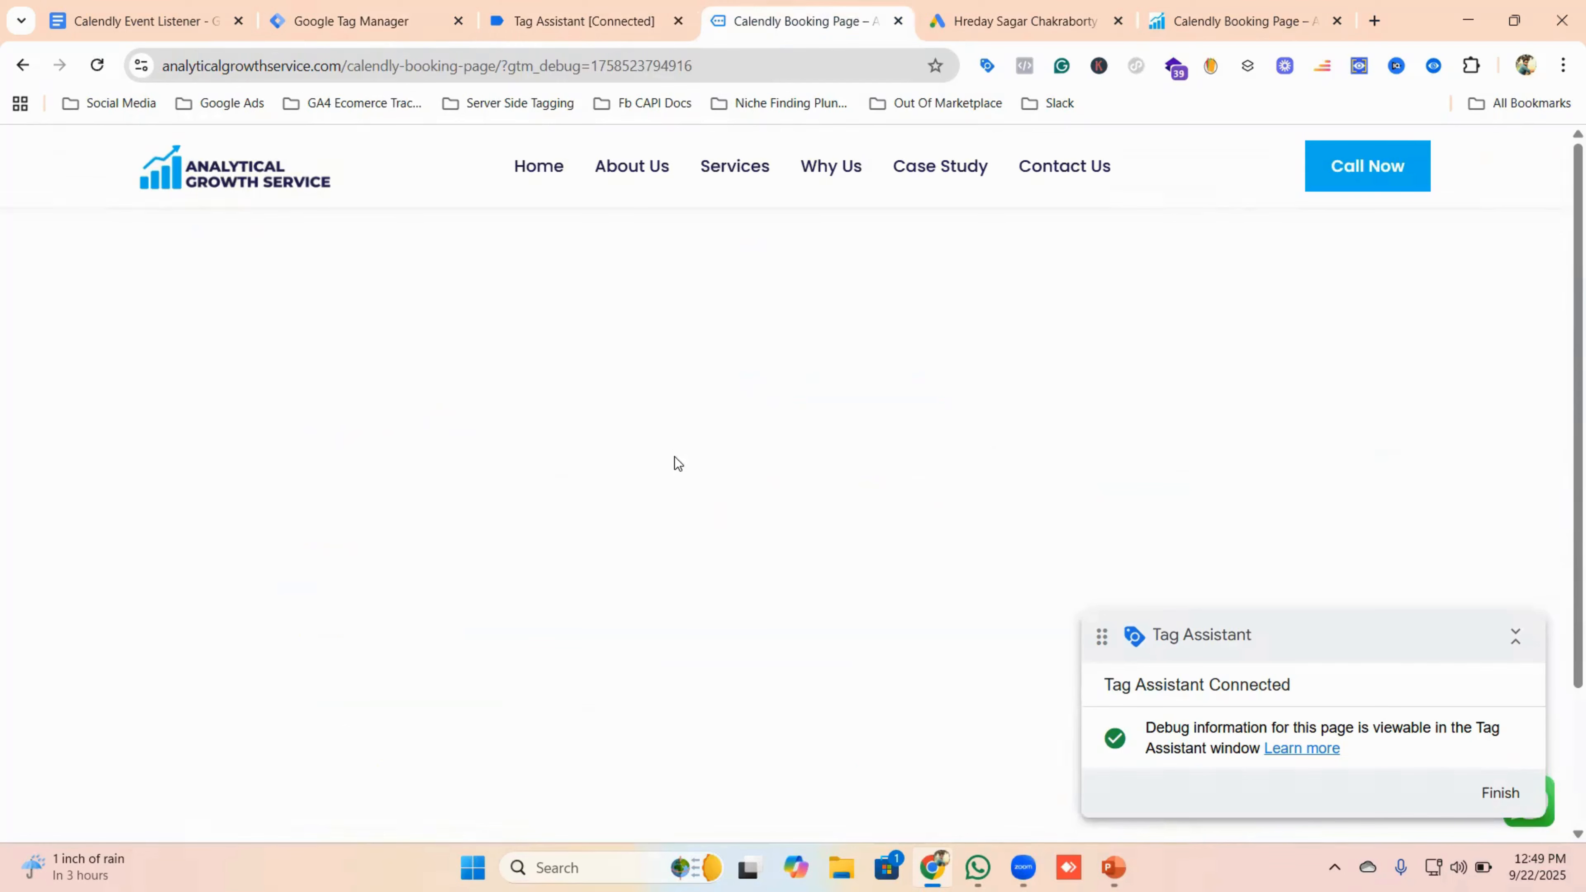
# - Schedule a test booking for 10:00am on Thursday, September 25 with the autofilled contact details, and return to Tag Assistant
pyautogui.scroll(-3, 941, 602)
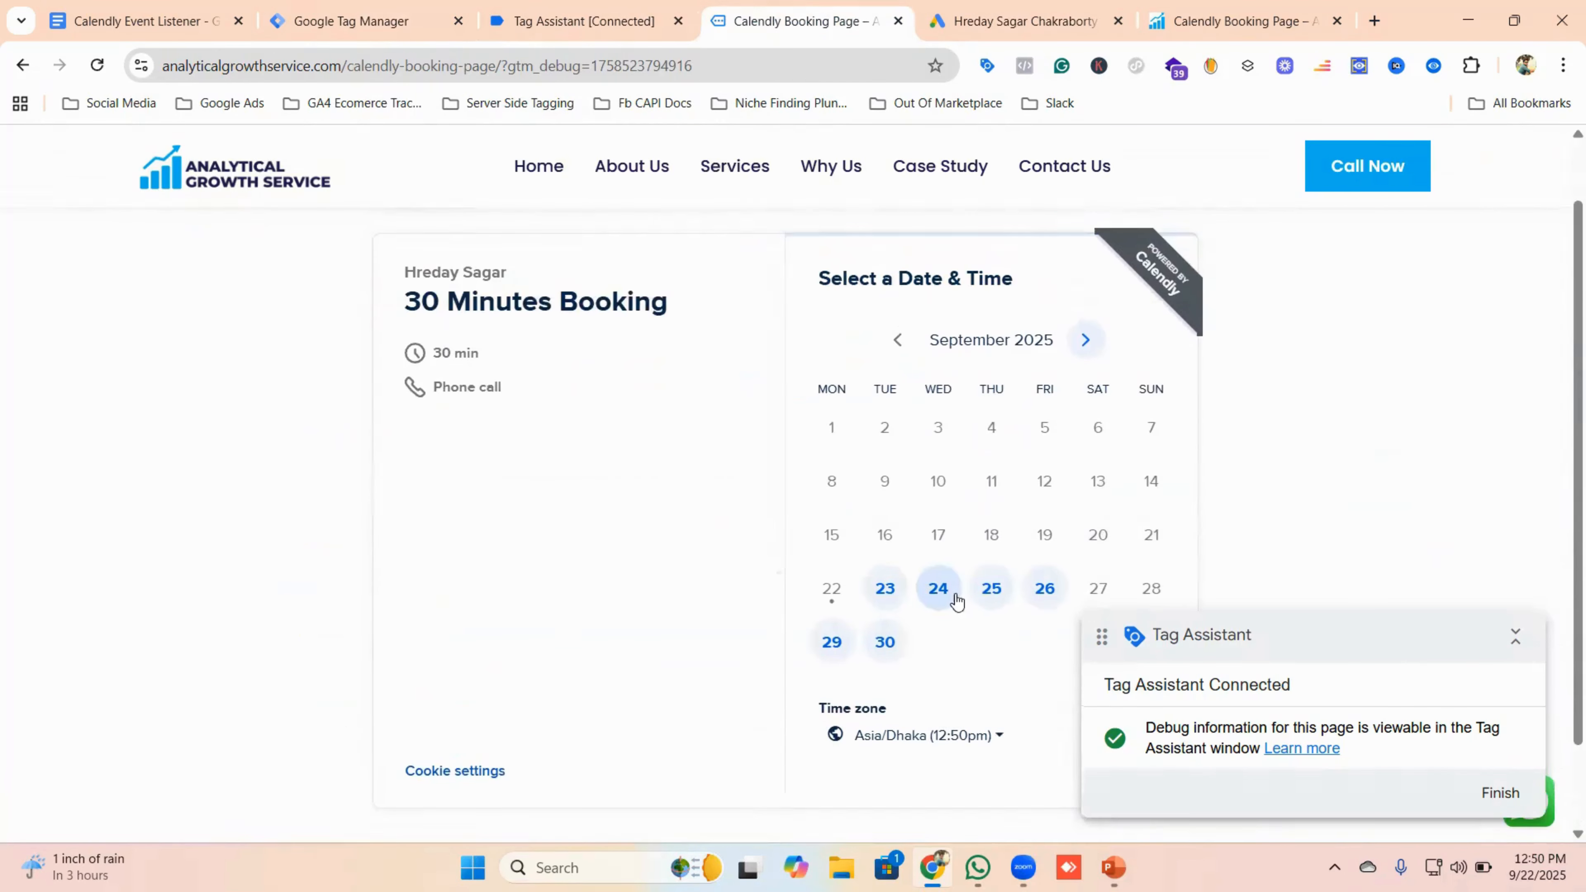
pyautogui.click(991, 588)
pyautogui.click(1132, 471)
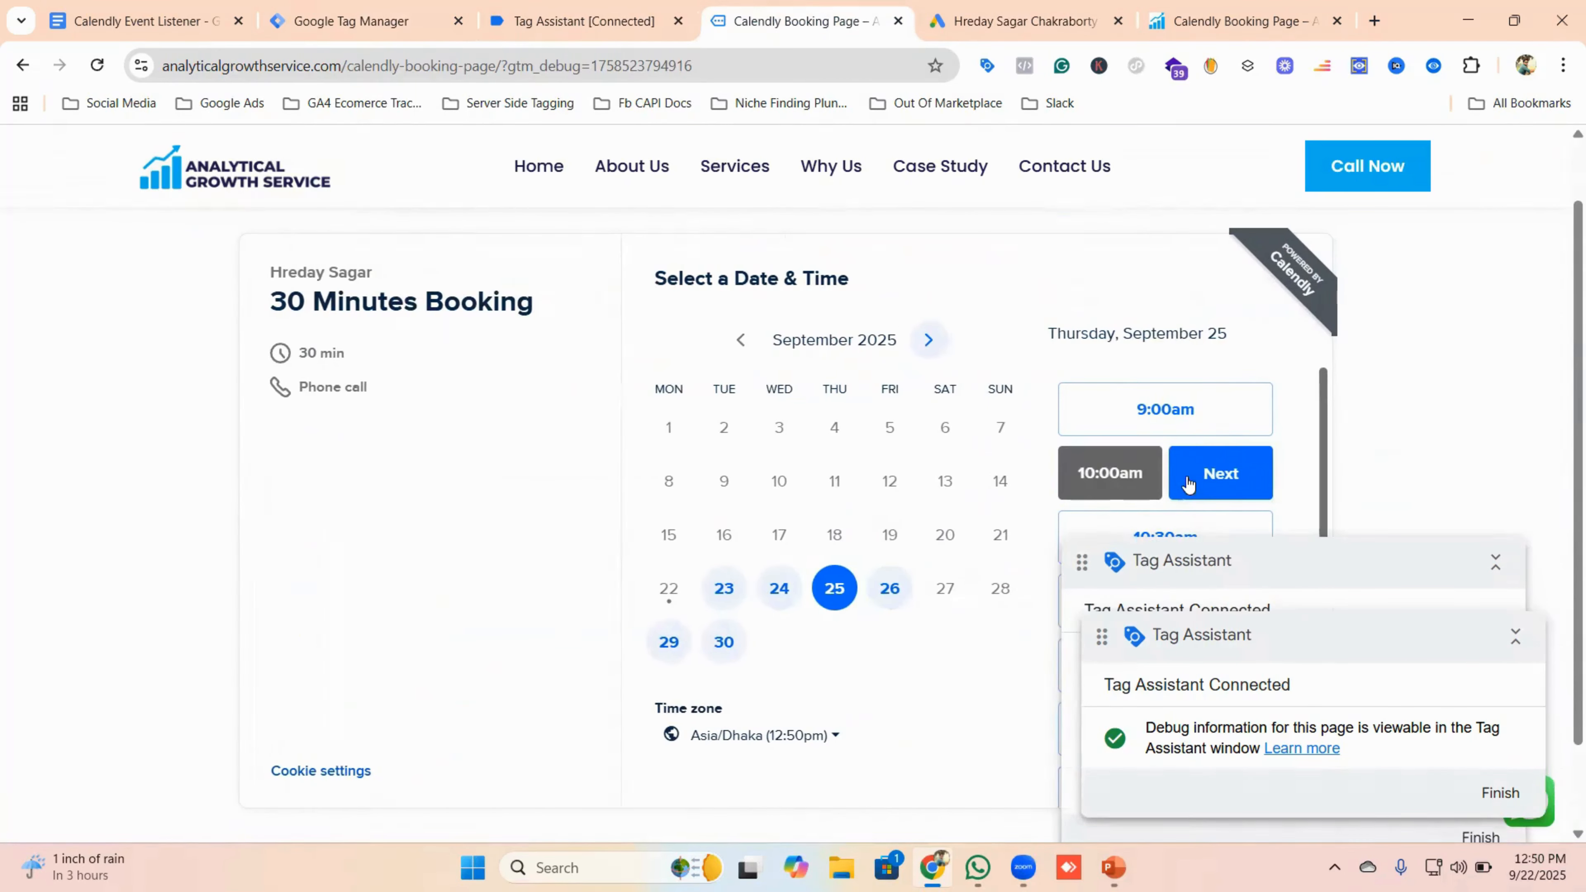
pyautogui.click(1188, 475)
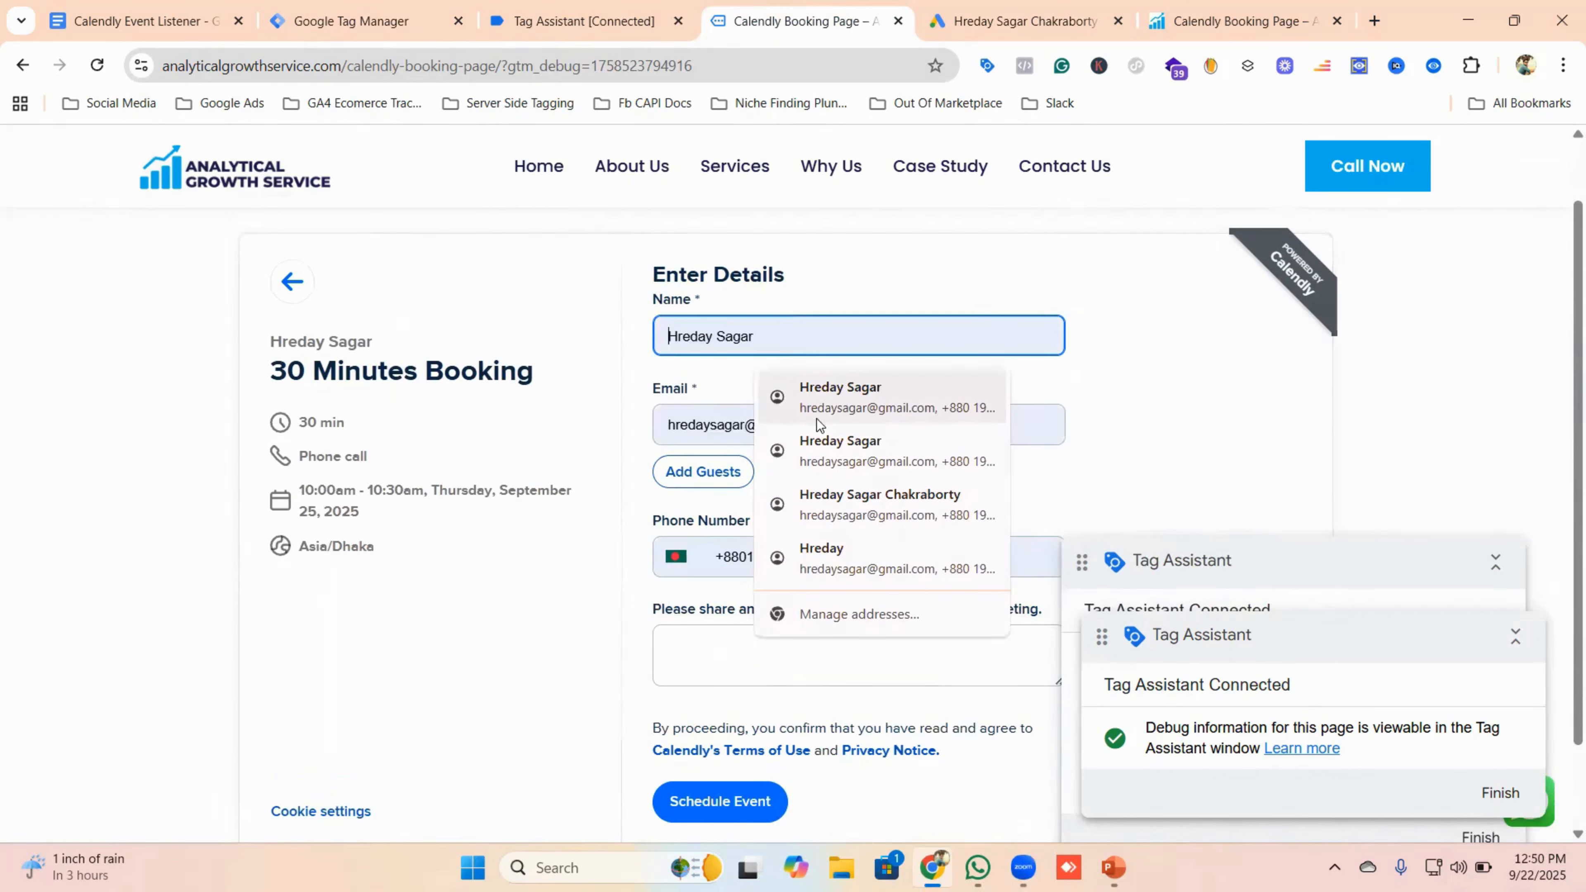
pyautogui.click(816, 417)
pyautogui.click(719, 803)
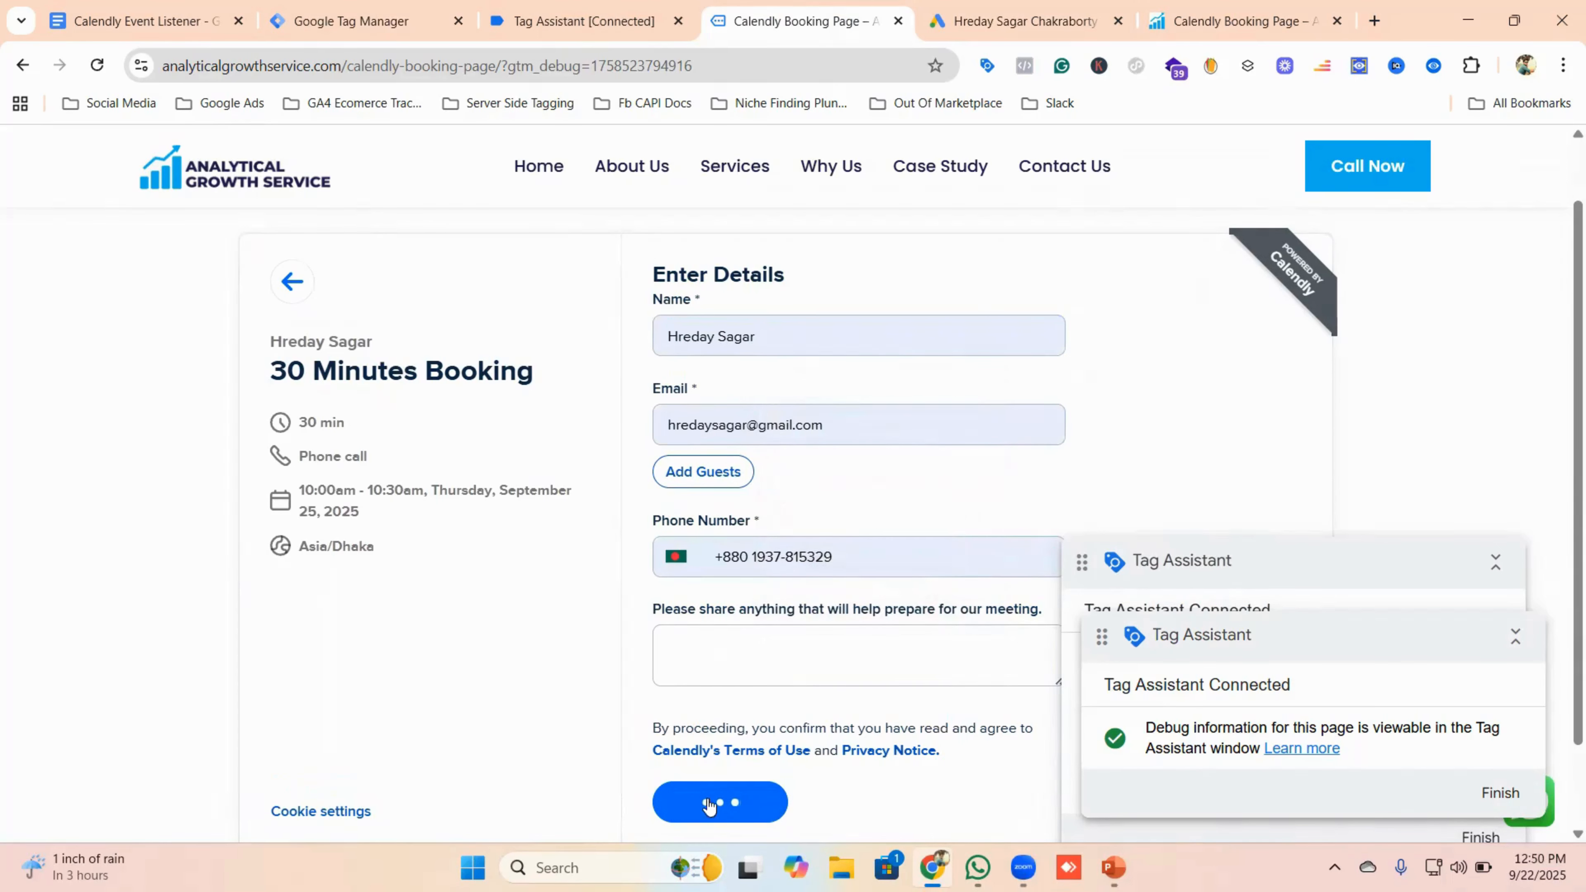
pyautogui.click(594, 26)
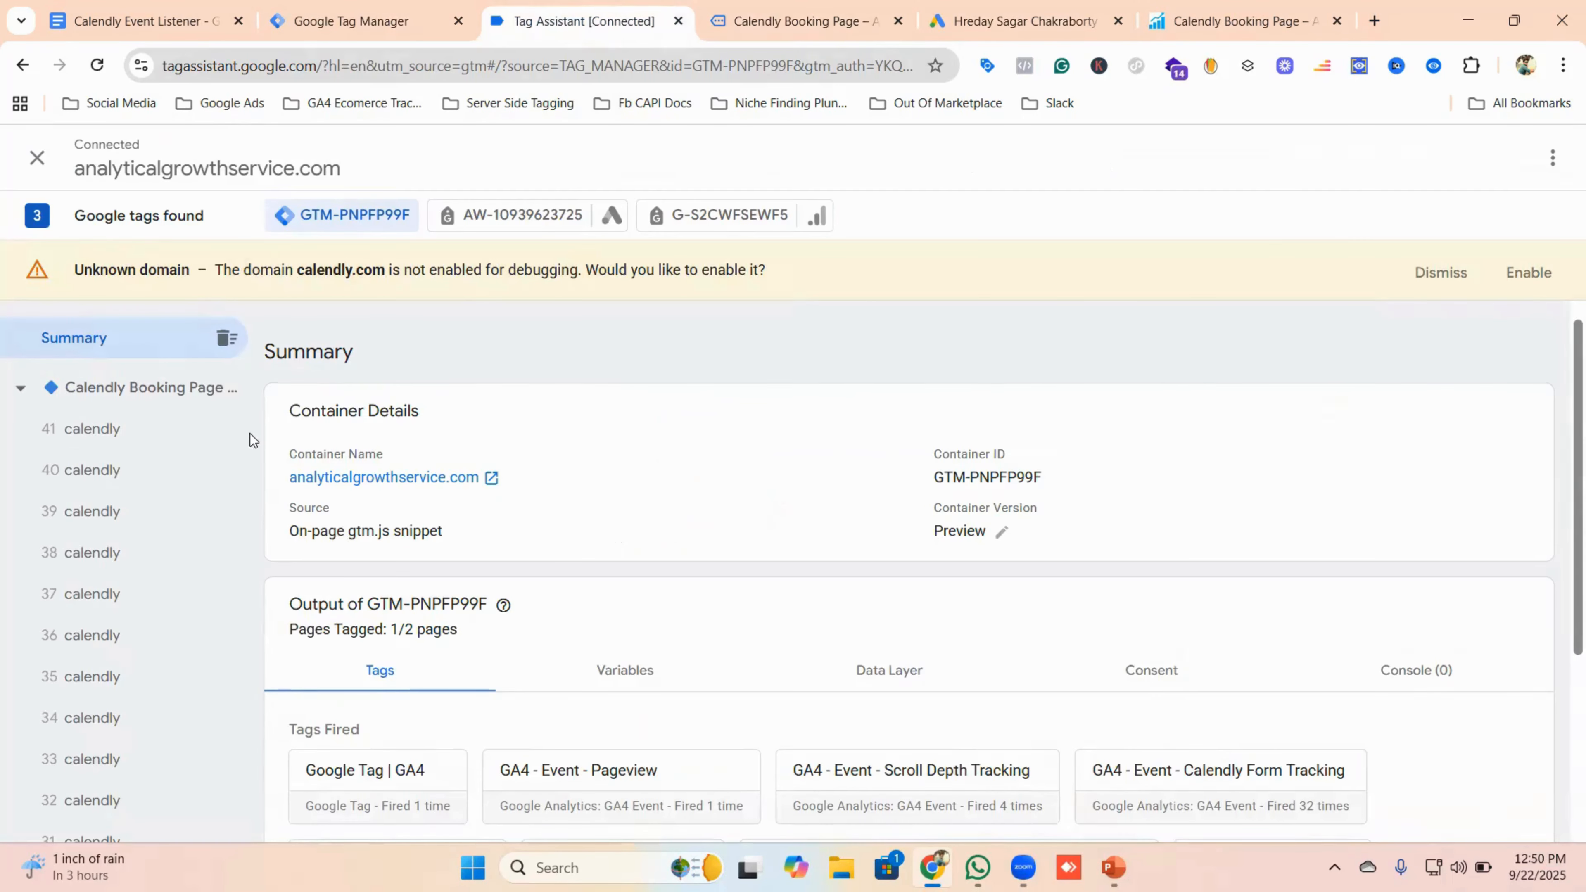
# - Examine the API call details of calendly events 41 through 37 to identify the one pushed by the completed booking
pyautogui.click(105, 435)
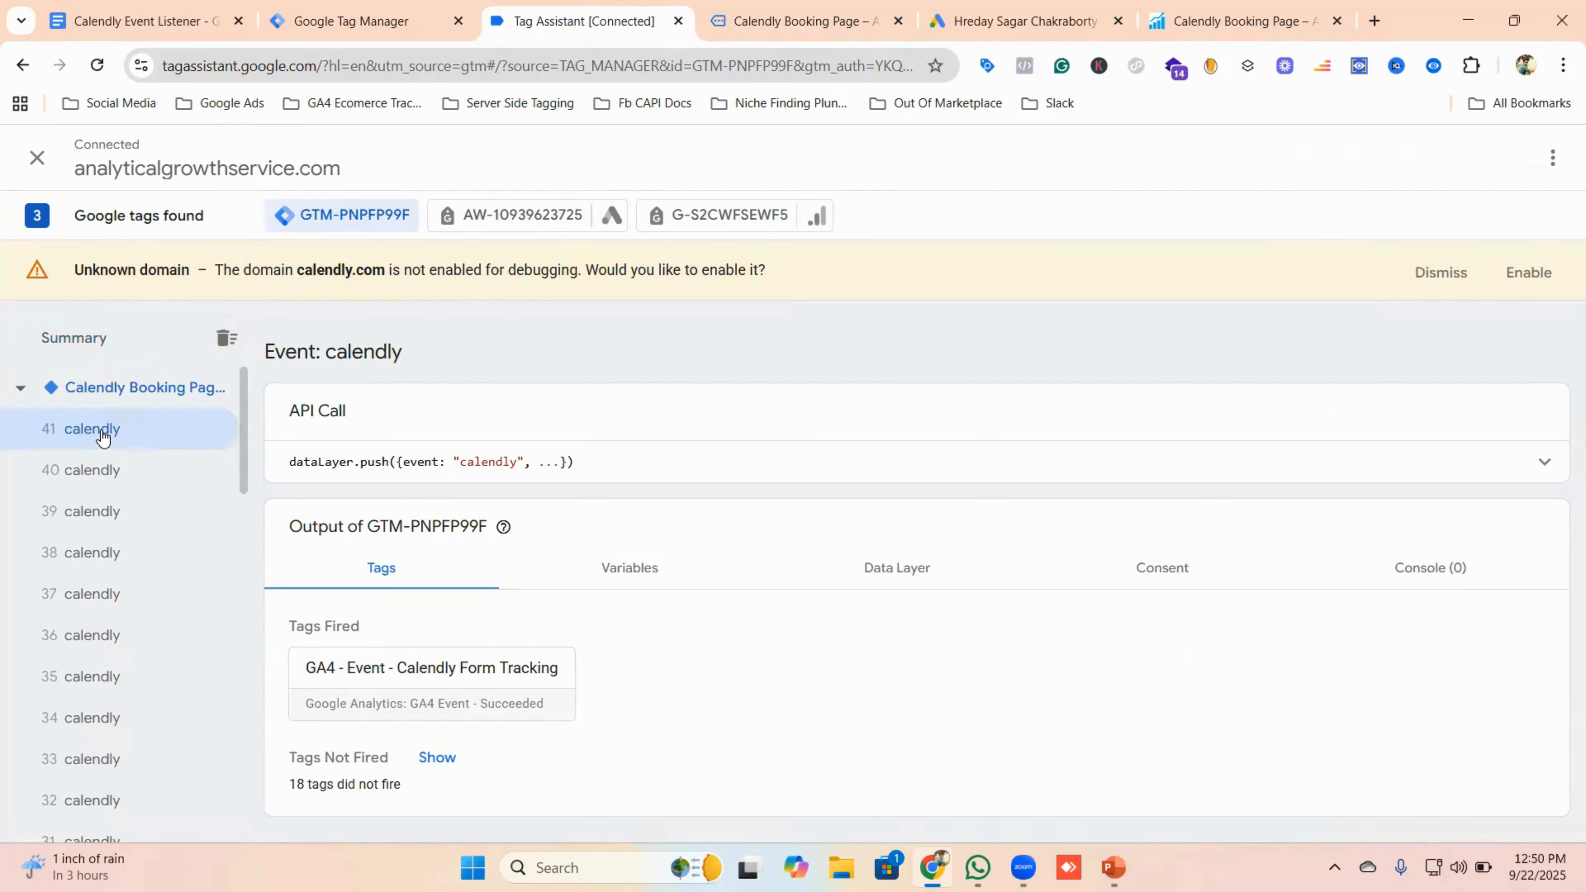
pyautogui.click(108, 481)
pyautogui.click(1549, 463)
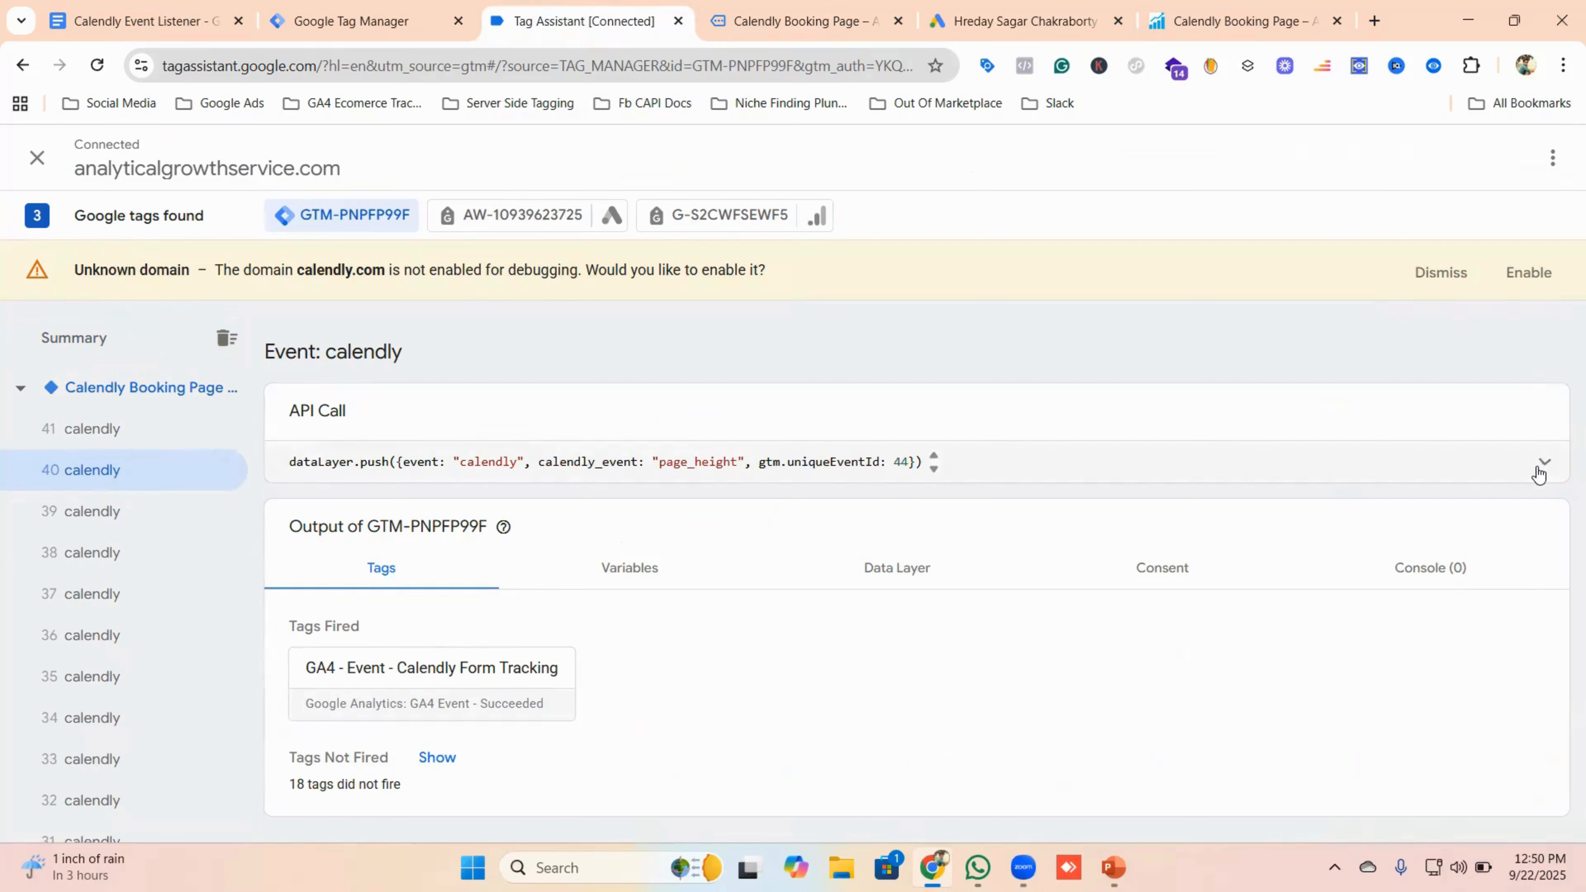
pyautogui.click(118, 525)
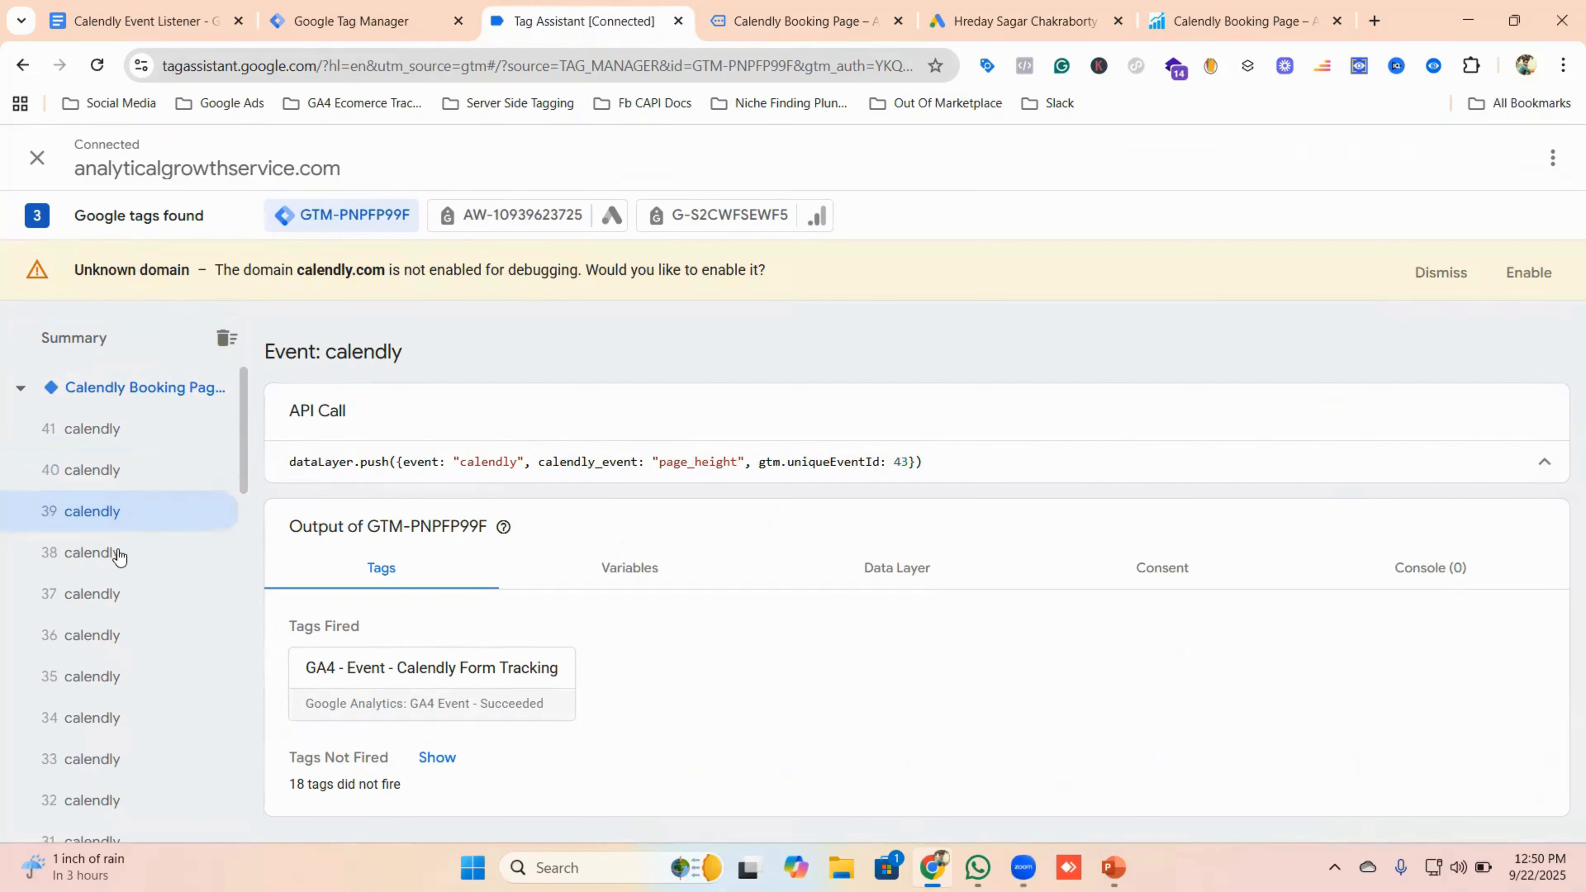
pyautogui.click(119, 560)
pyautogui.click(114, 595)
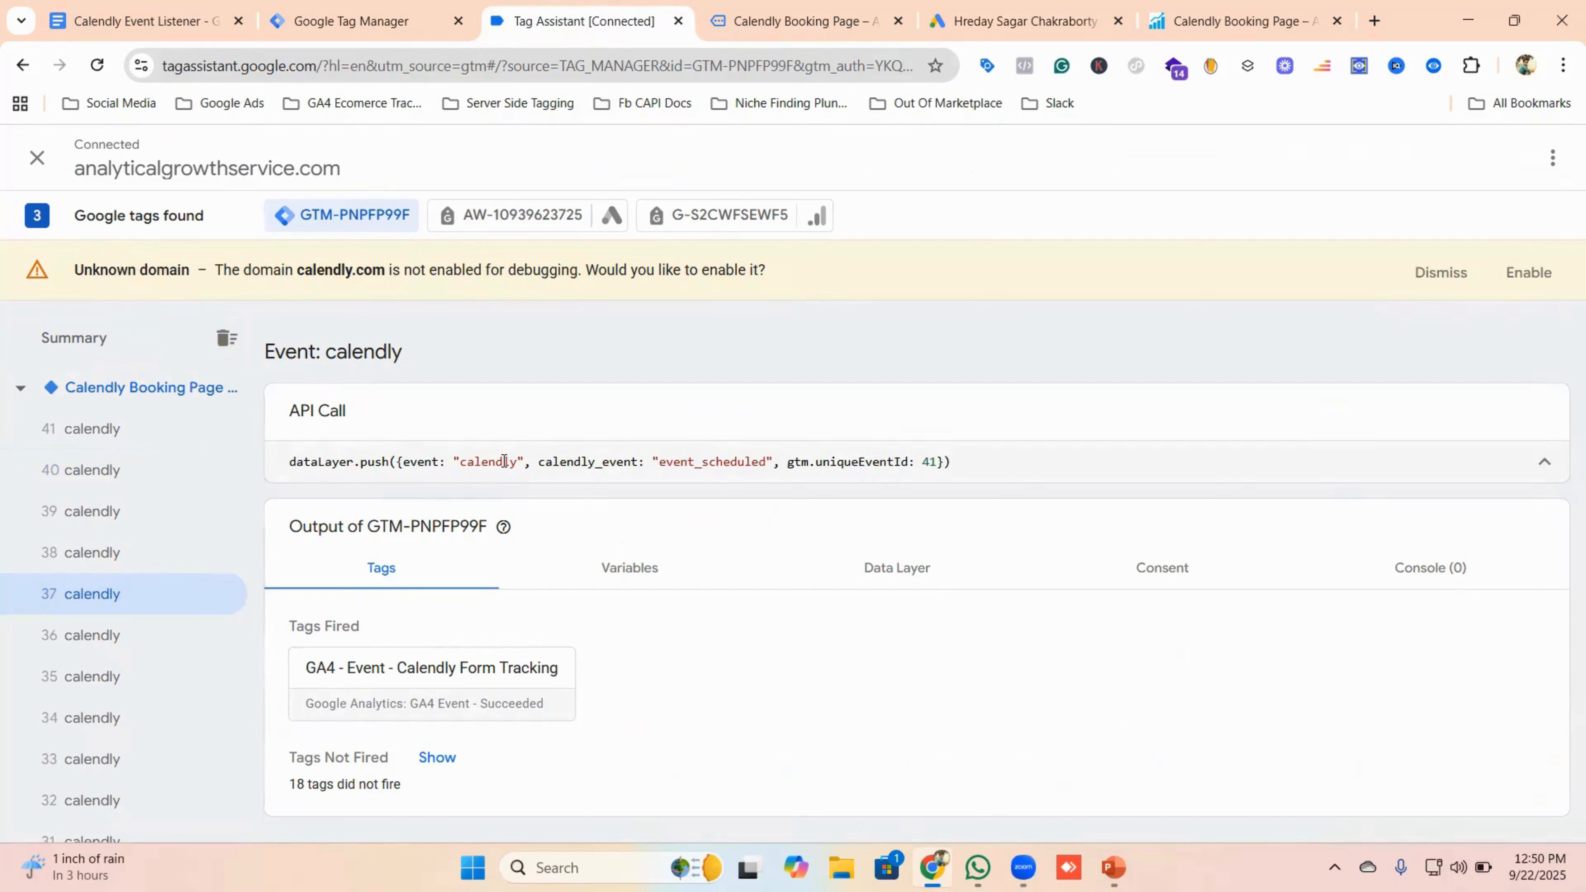
# - Return to Tag Manager and open the Google Ads Conversion - Calendly Booking Appointment tag
pyautogui.click(365, 19)
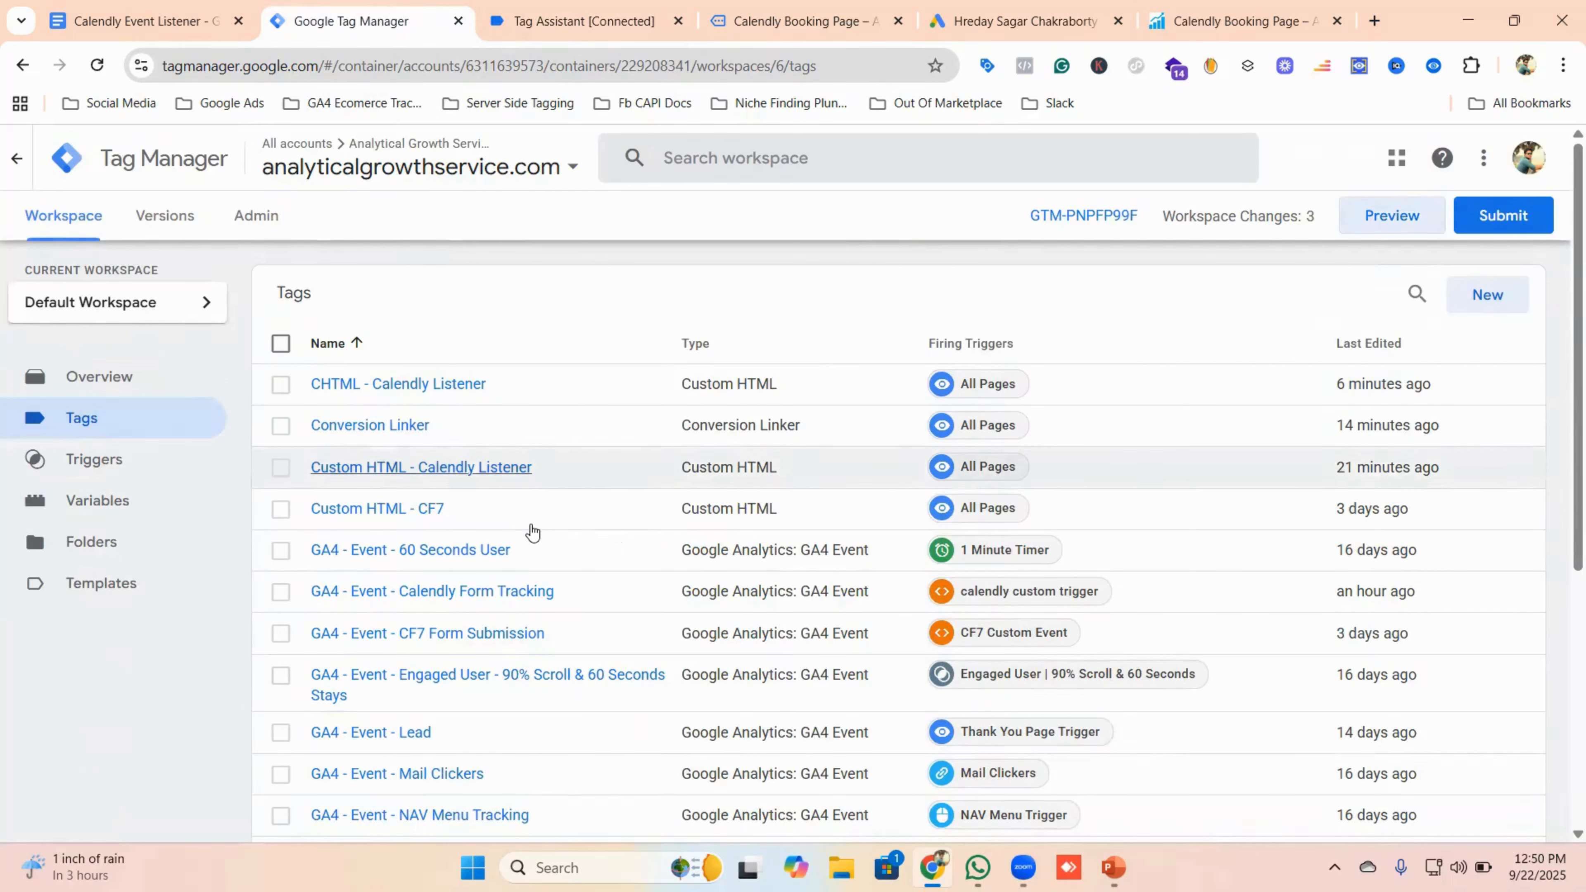
pyautogui.scroll(-3, 539, 509)
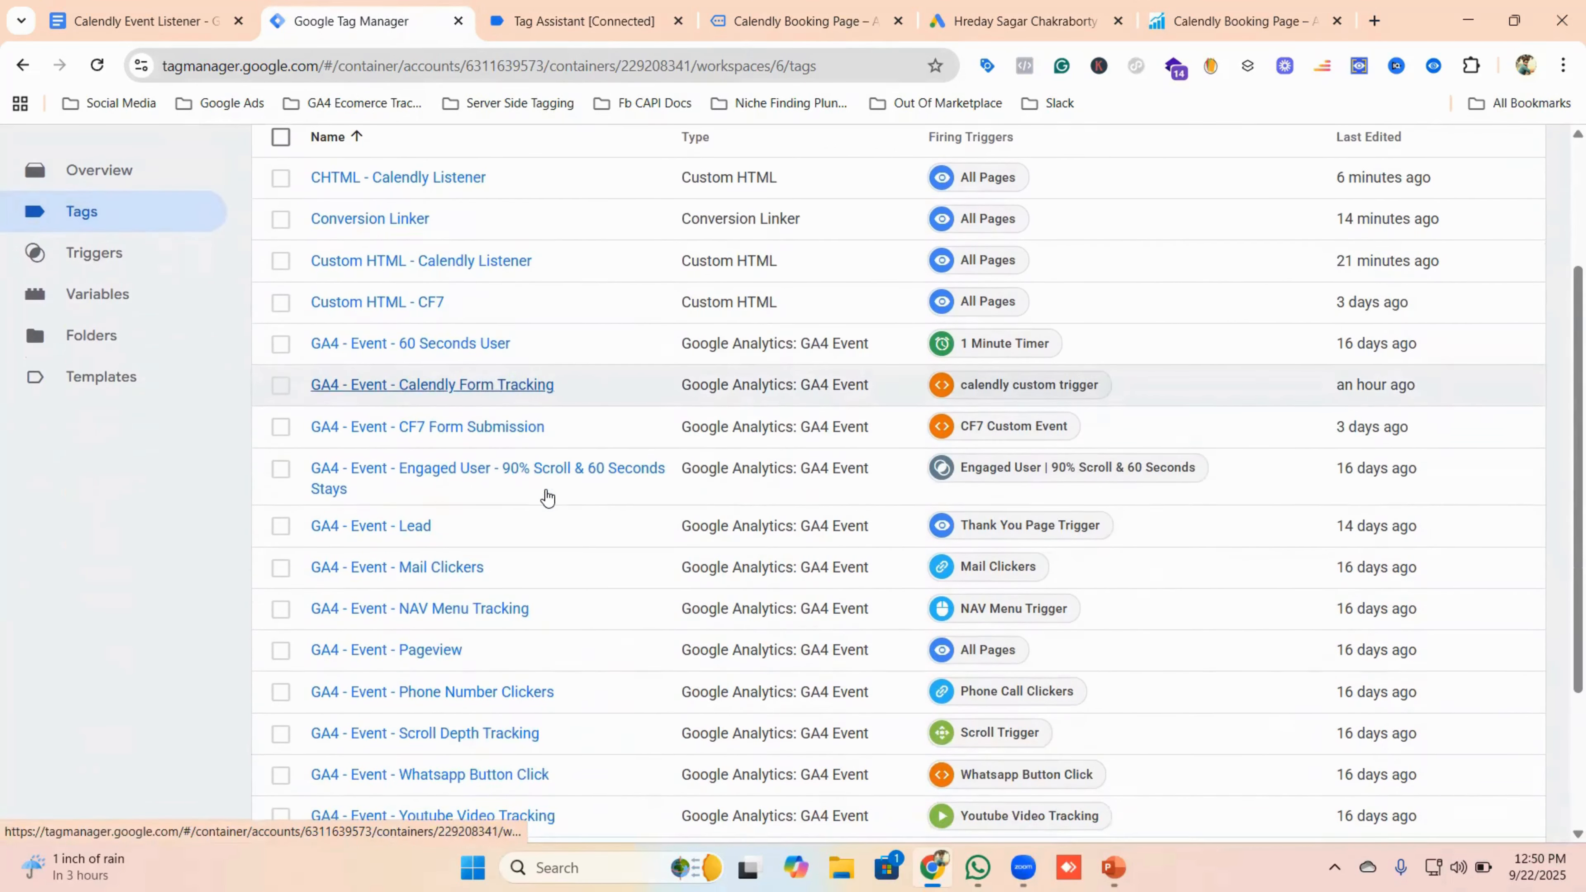
pyautogui.scroll(2, 475, 386)
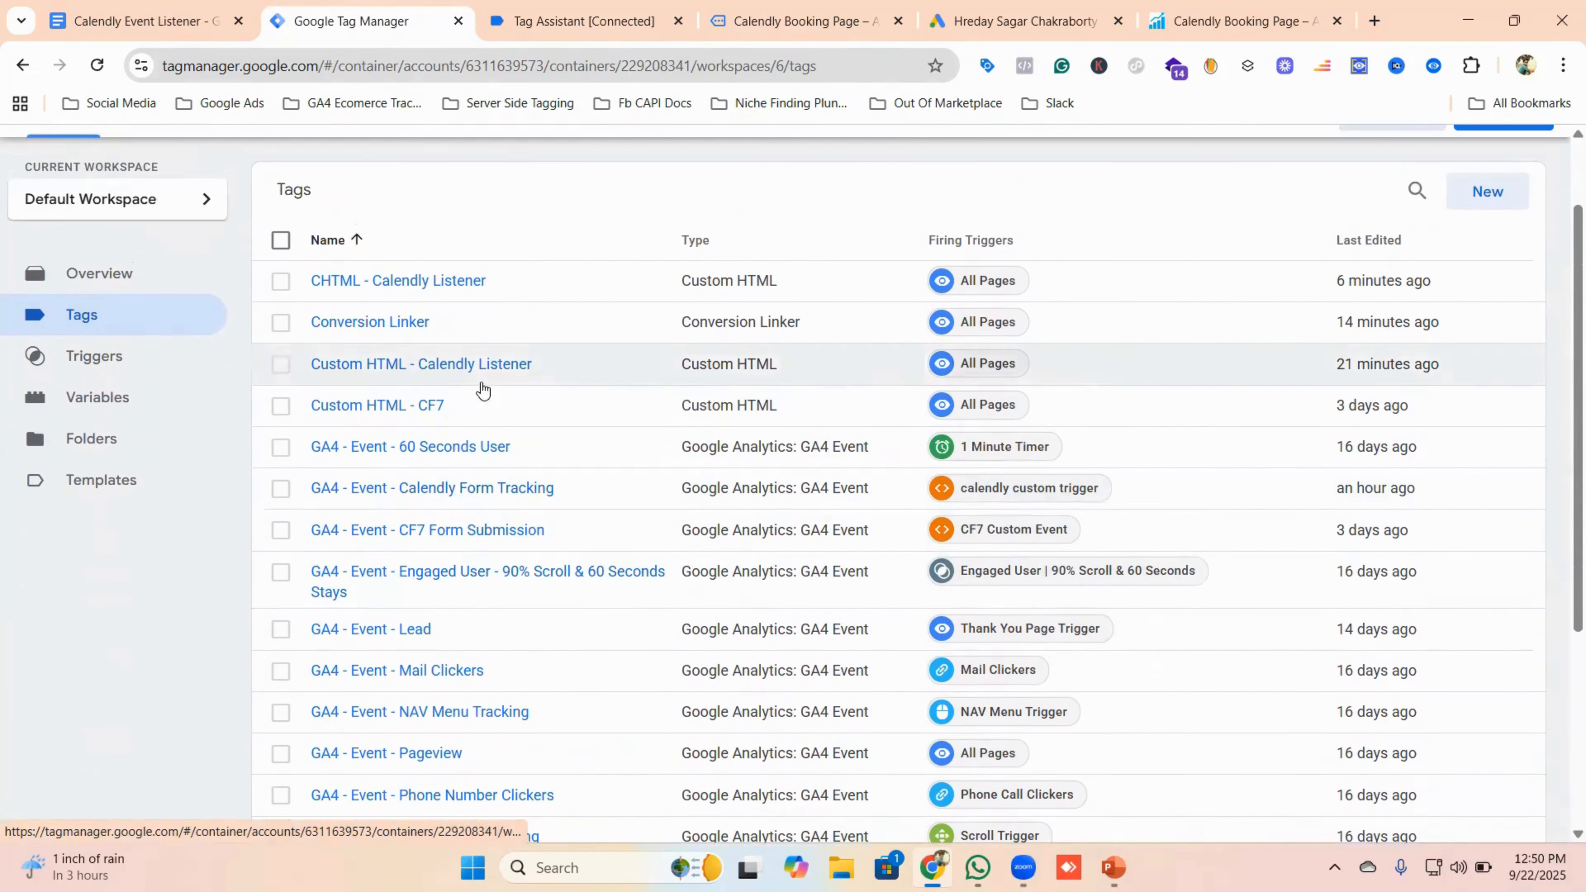
pyautogui.scroll(-2, 459, 487)
pyautogui.scroll(-2, 463, 512)
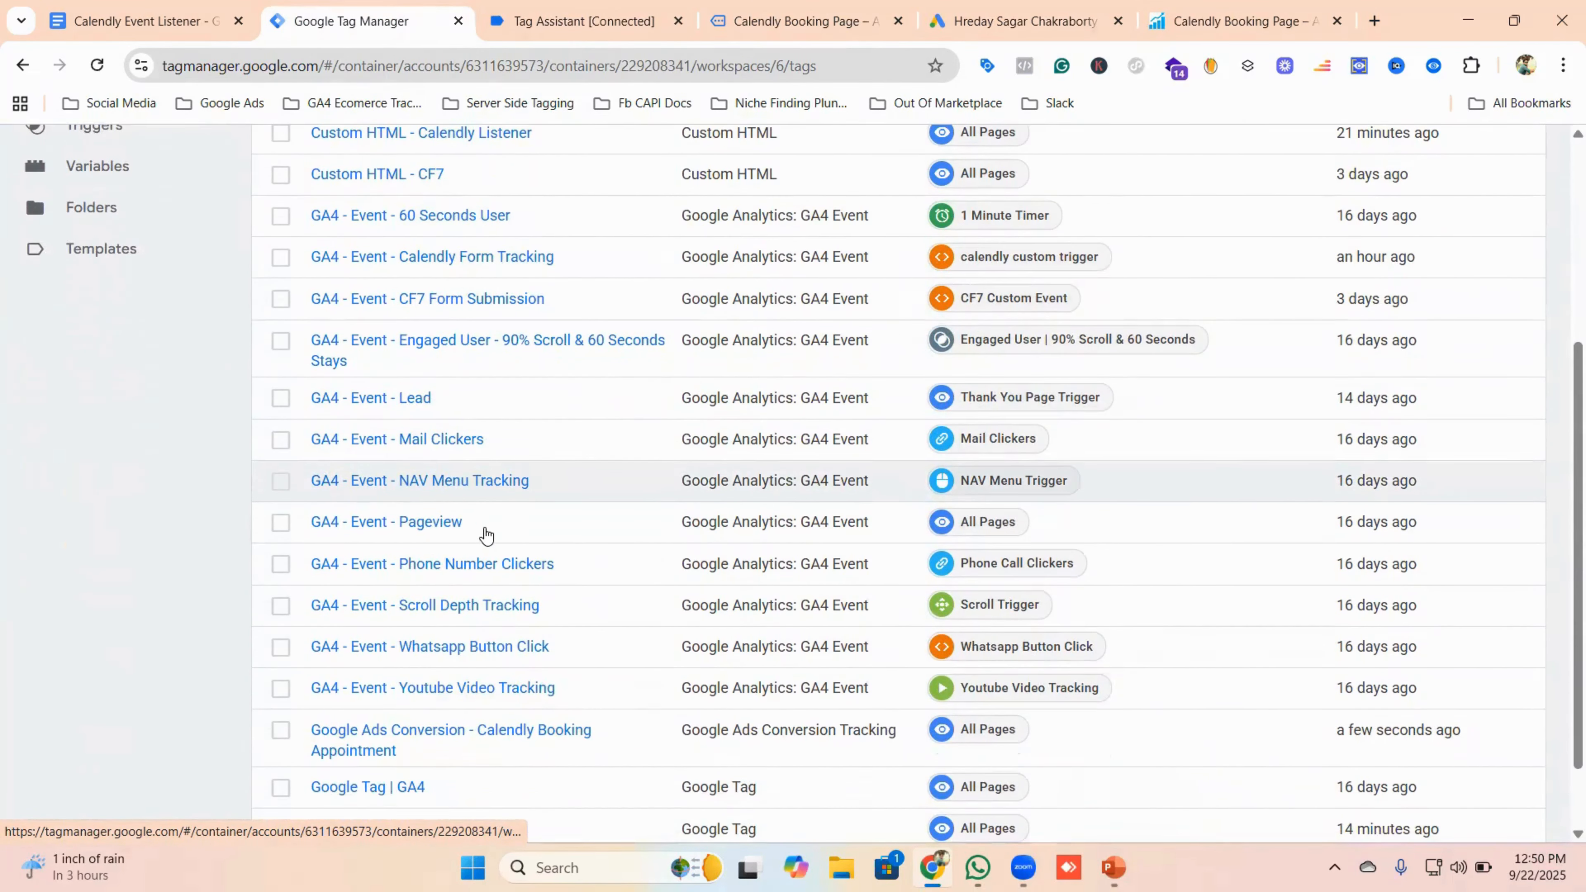
pyautogui.scroll(-2, 473, 632)
pyautogui.click(465, 651)
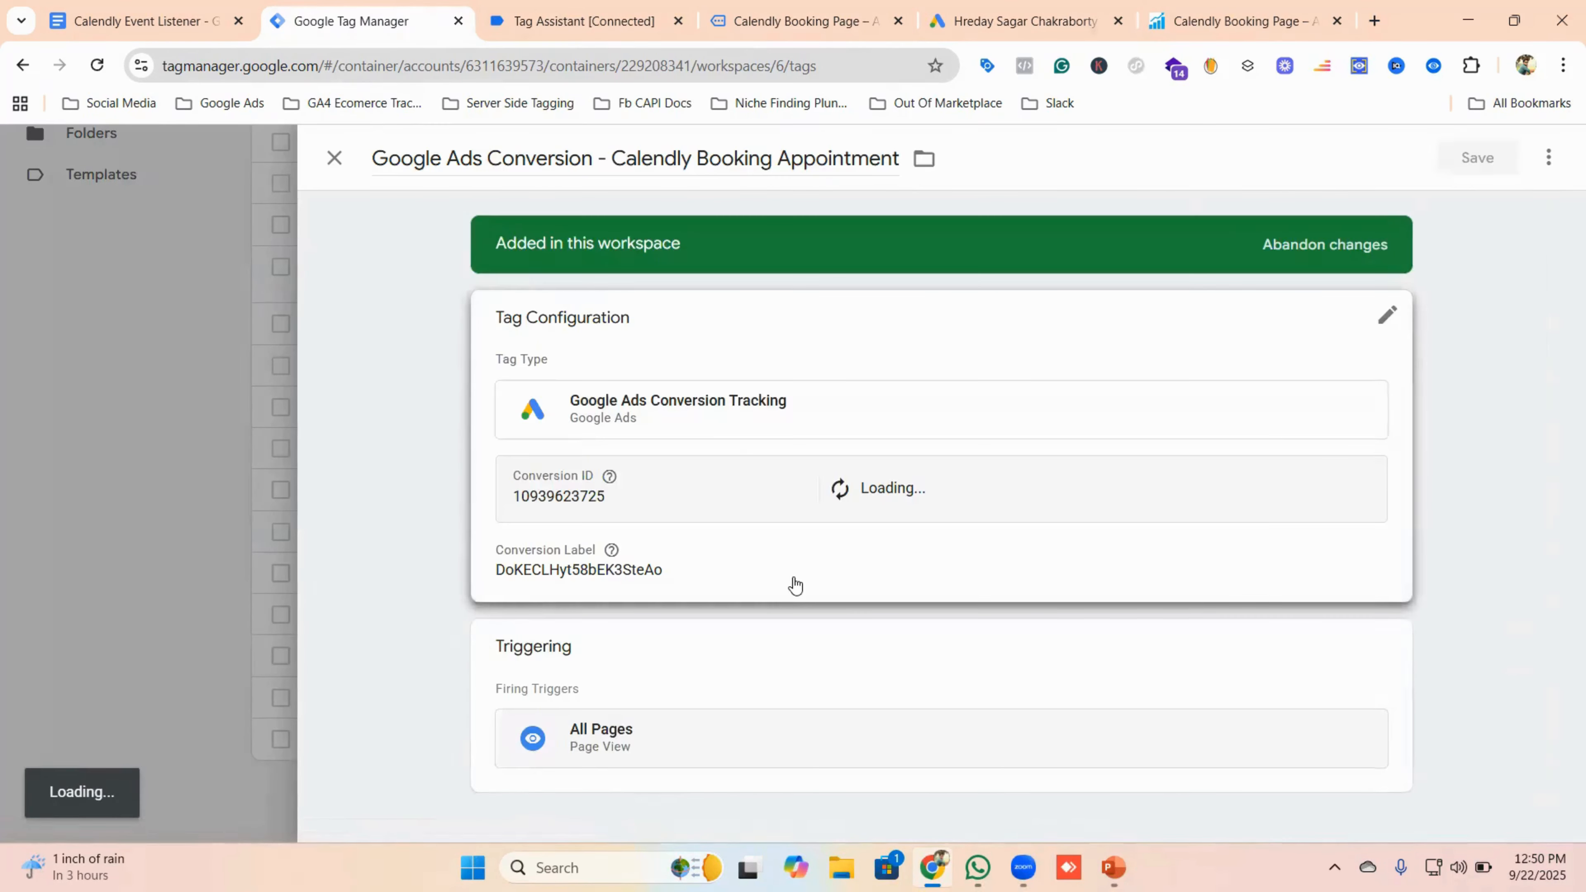
# - Remove the All Pages firing trigger from the Google Ads conversion tag
pyautogui.click(867, 599)
pyautogui.scroll(-5, 687, 602)
pyautogui.scroll(-5, 737, 602)
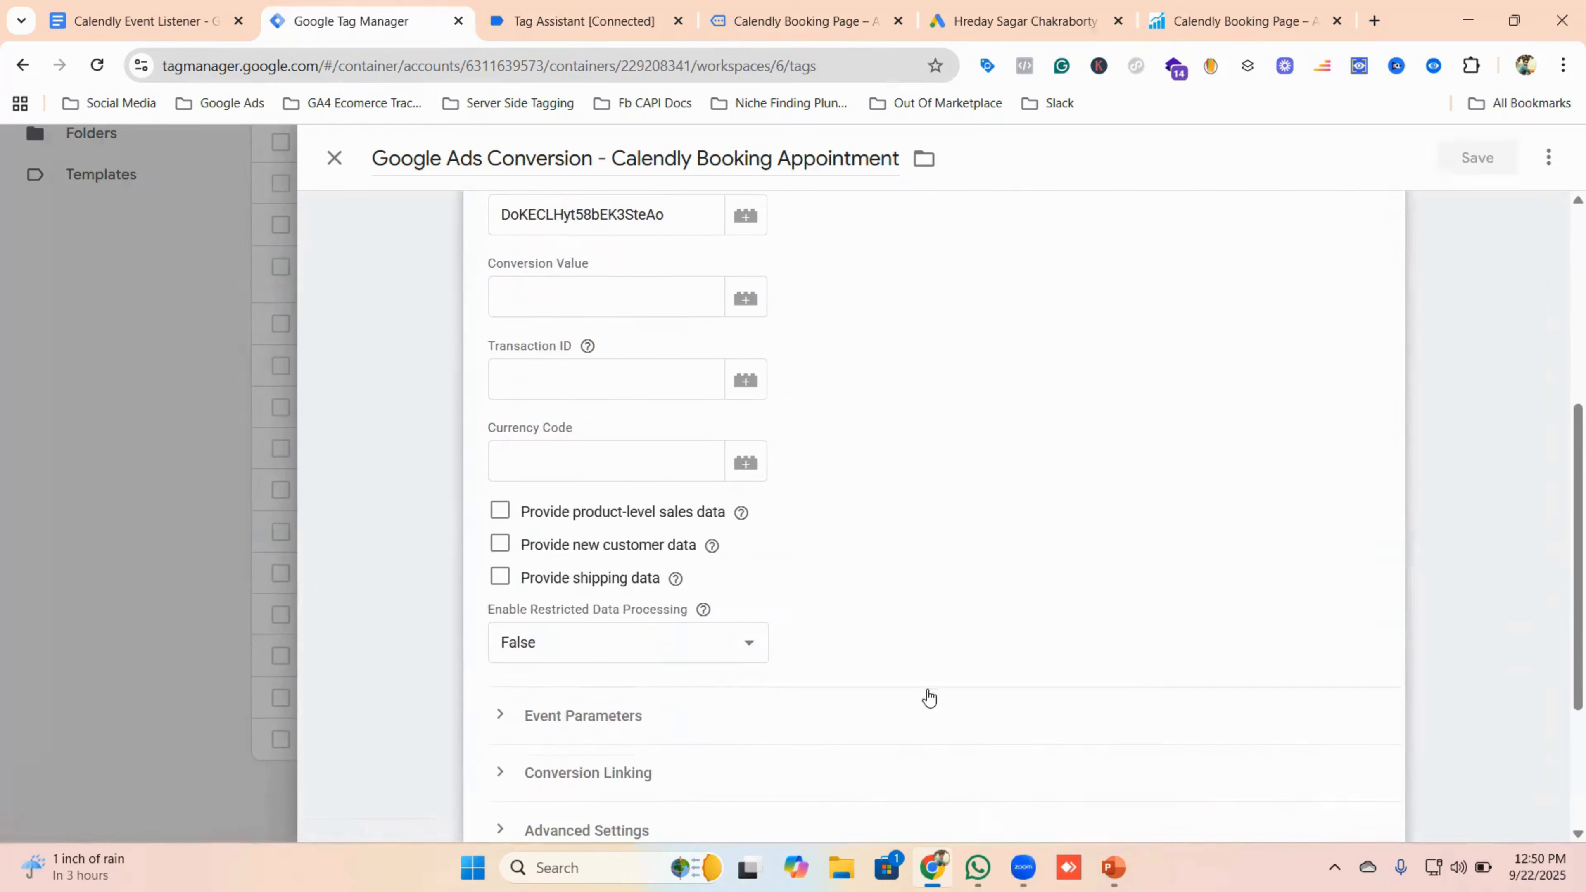
pyautogui.click(1377, 727)
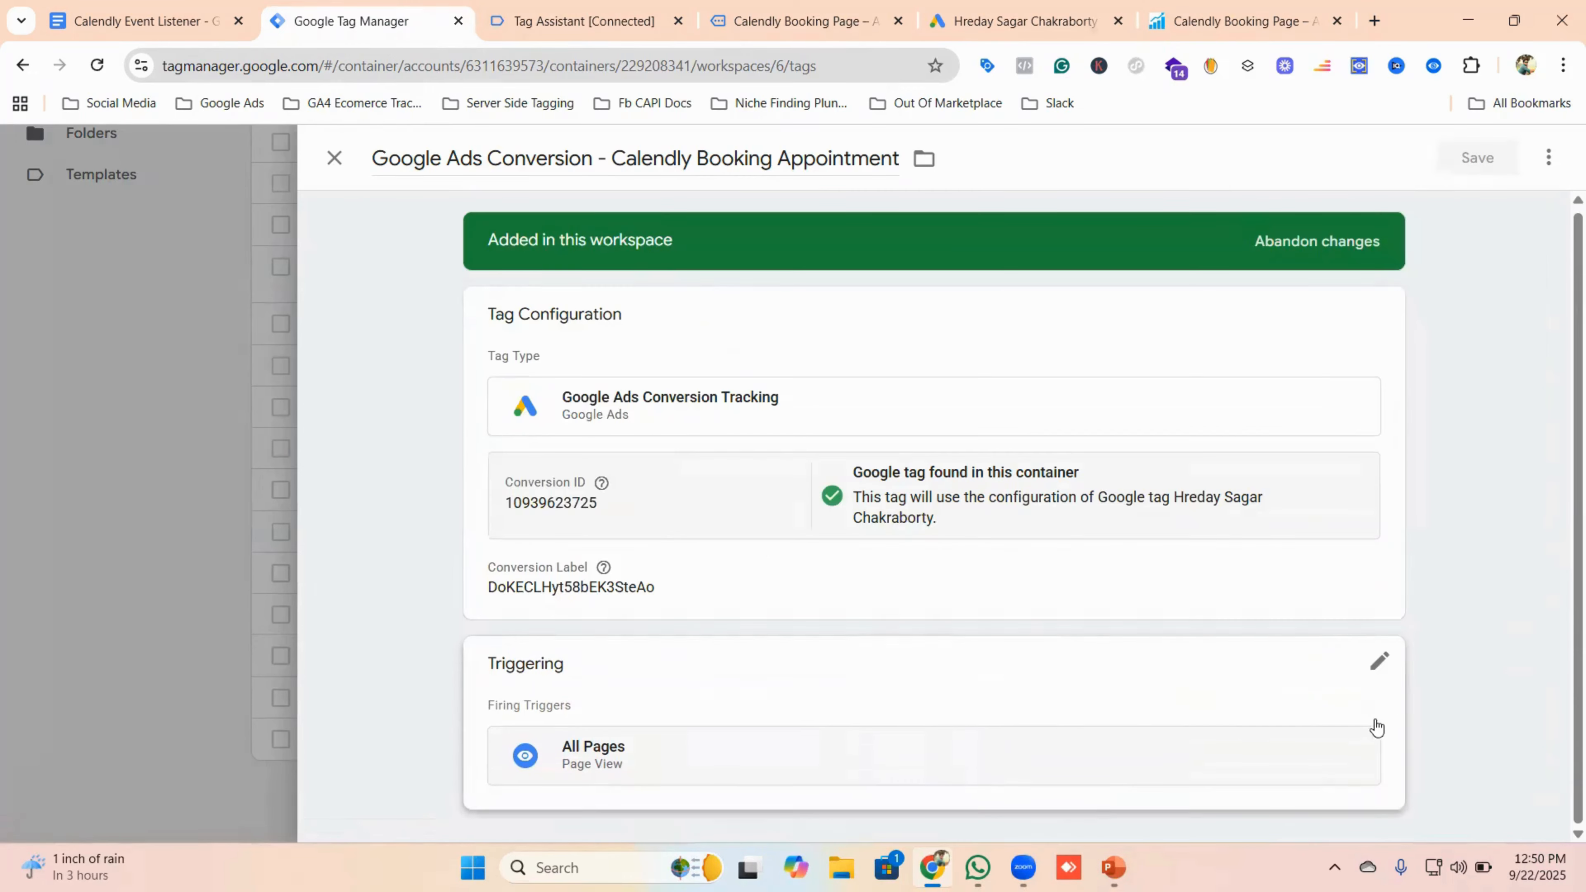
pyautogui.click(1379, 664)
pyautogui.click(1351, 763)
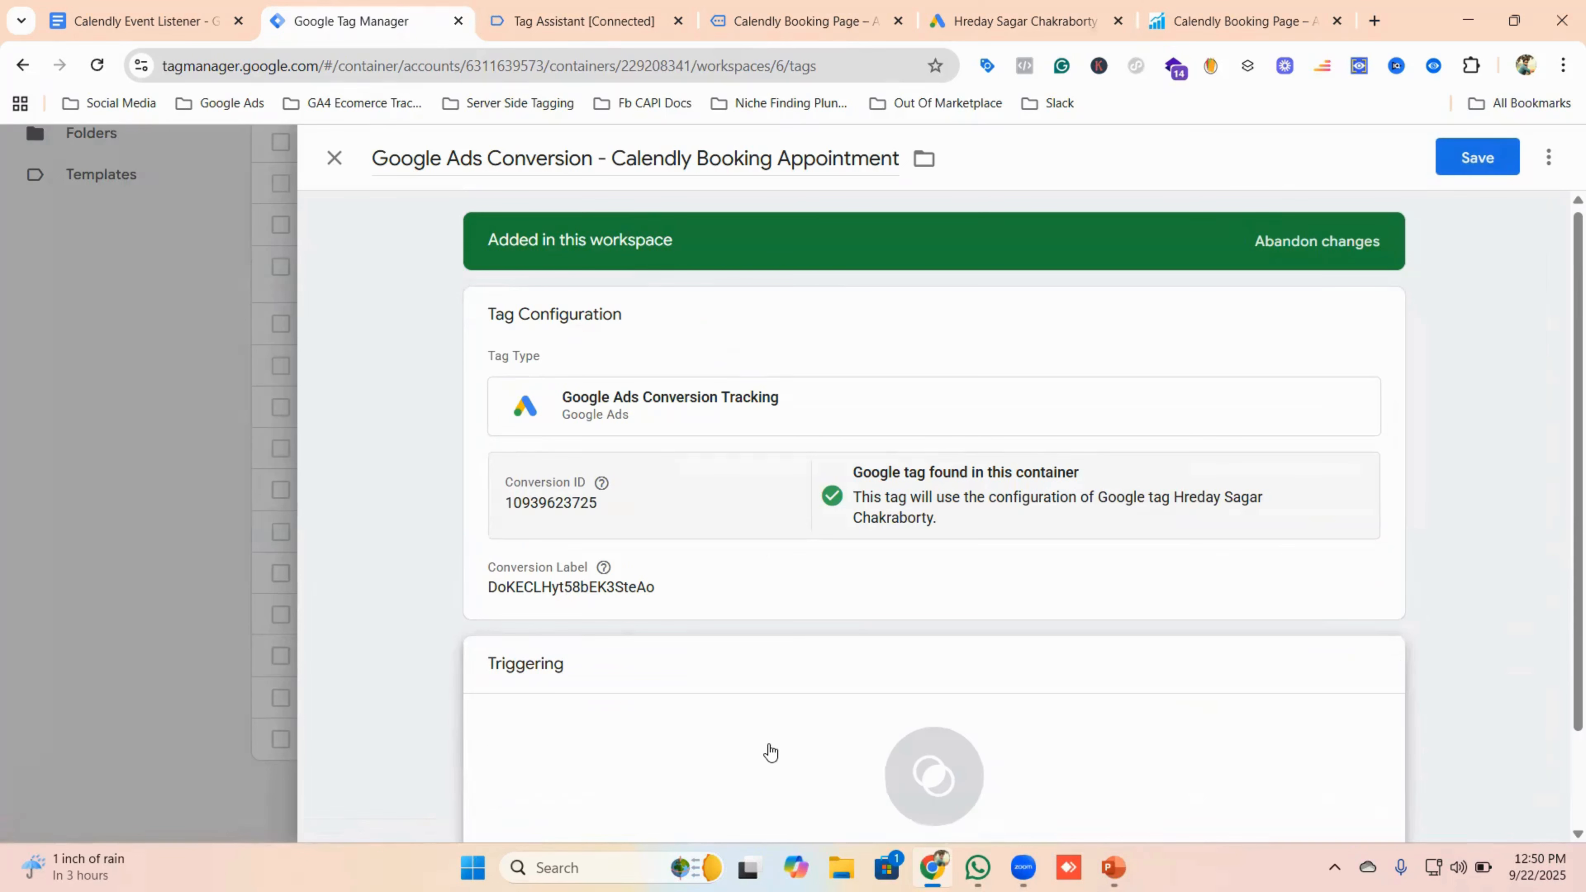
# - Create a new firing trigger for the tag, named Custom Calendly Event, with the Custom Event trigger type
pyautogui.click(909, 767)
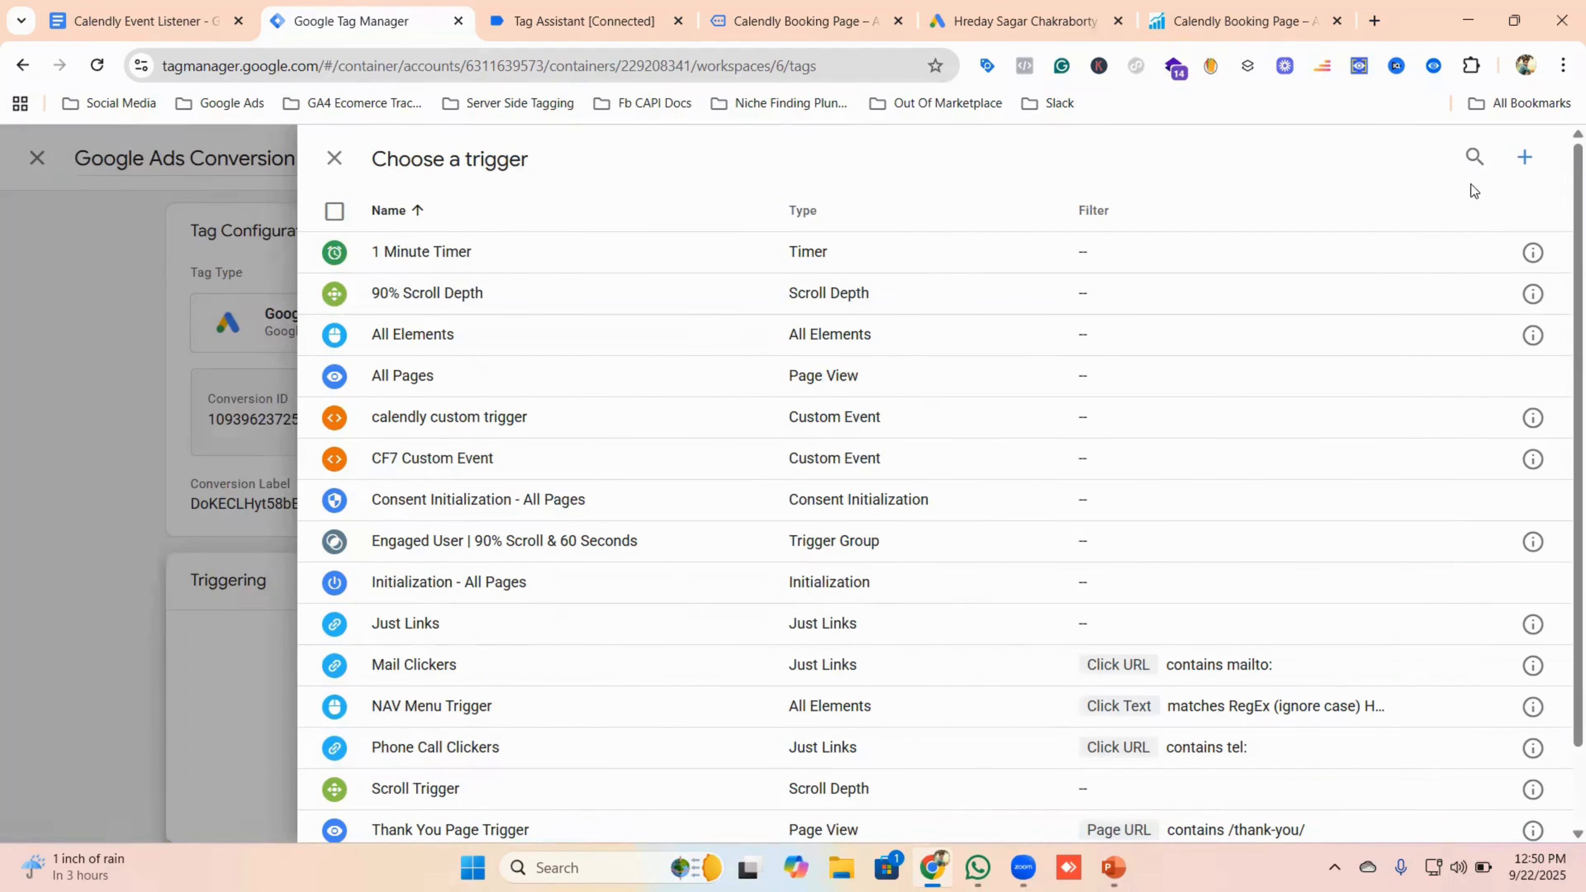
pyautogui.click(1525, 156)
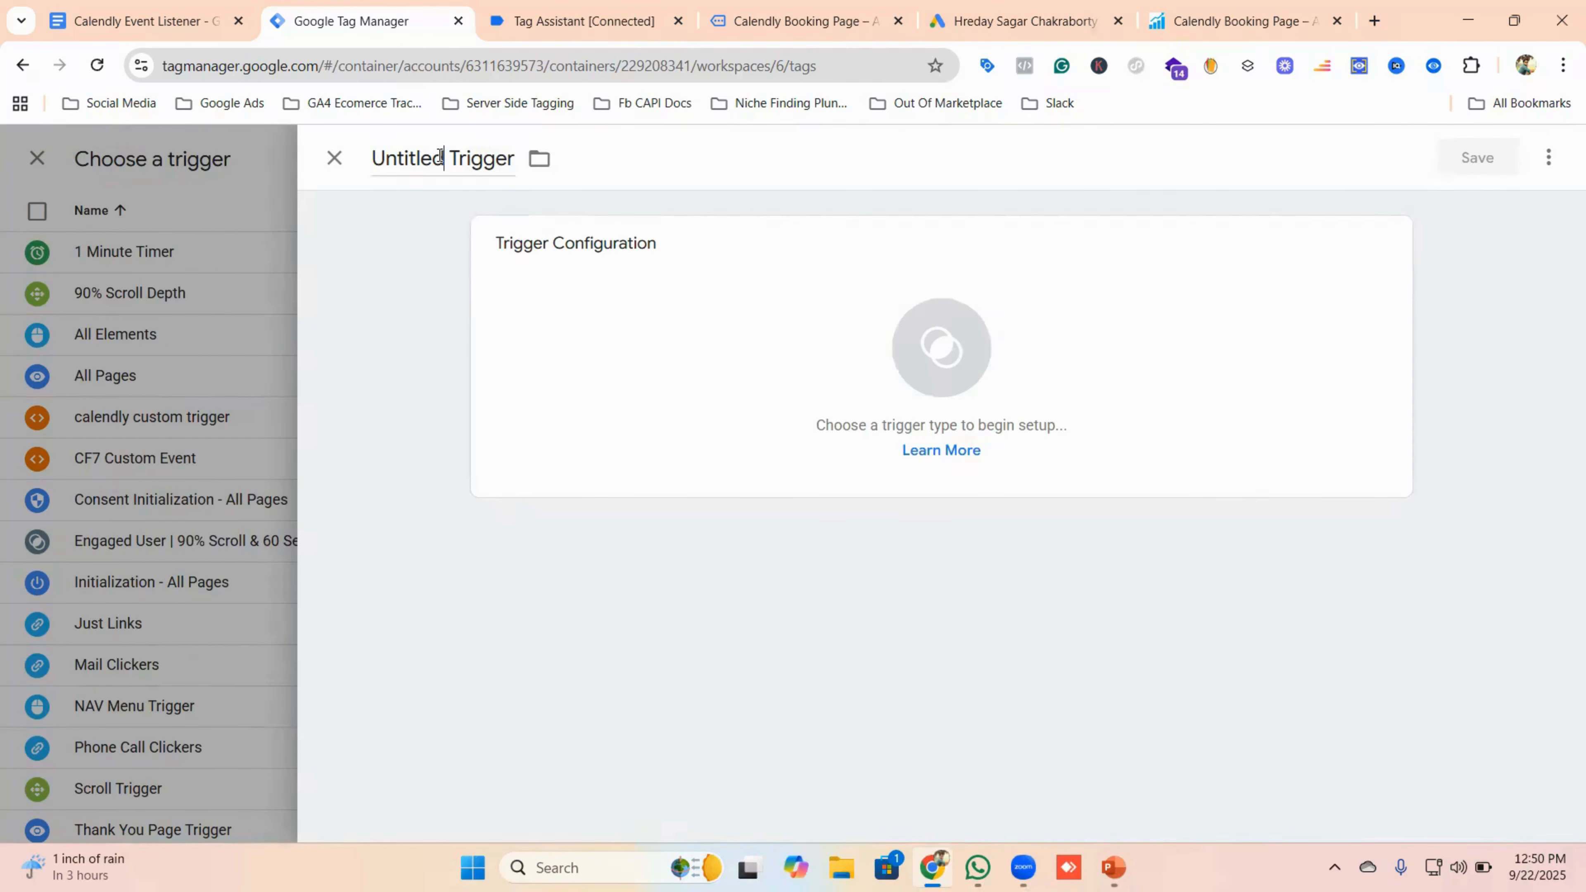
pyautogui.click(441, 156)
pyautogui.hotkey('ctrl', 'a')
pyautogui.press('BackSpace')
pyautogui.press('capslock')
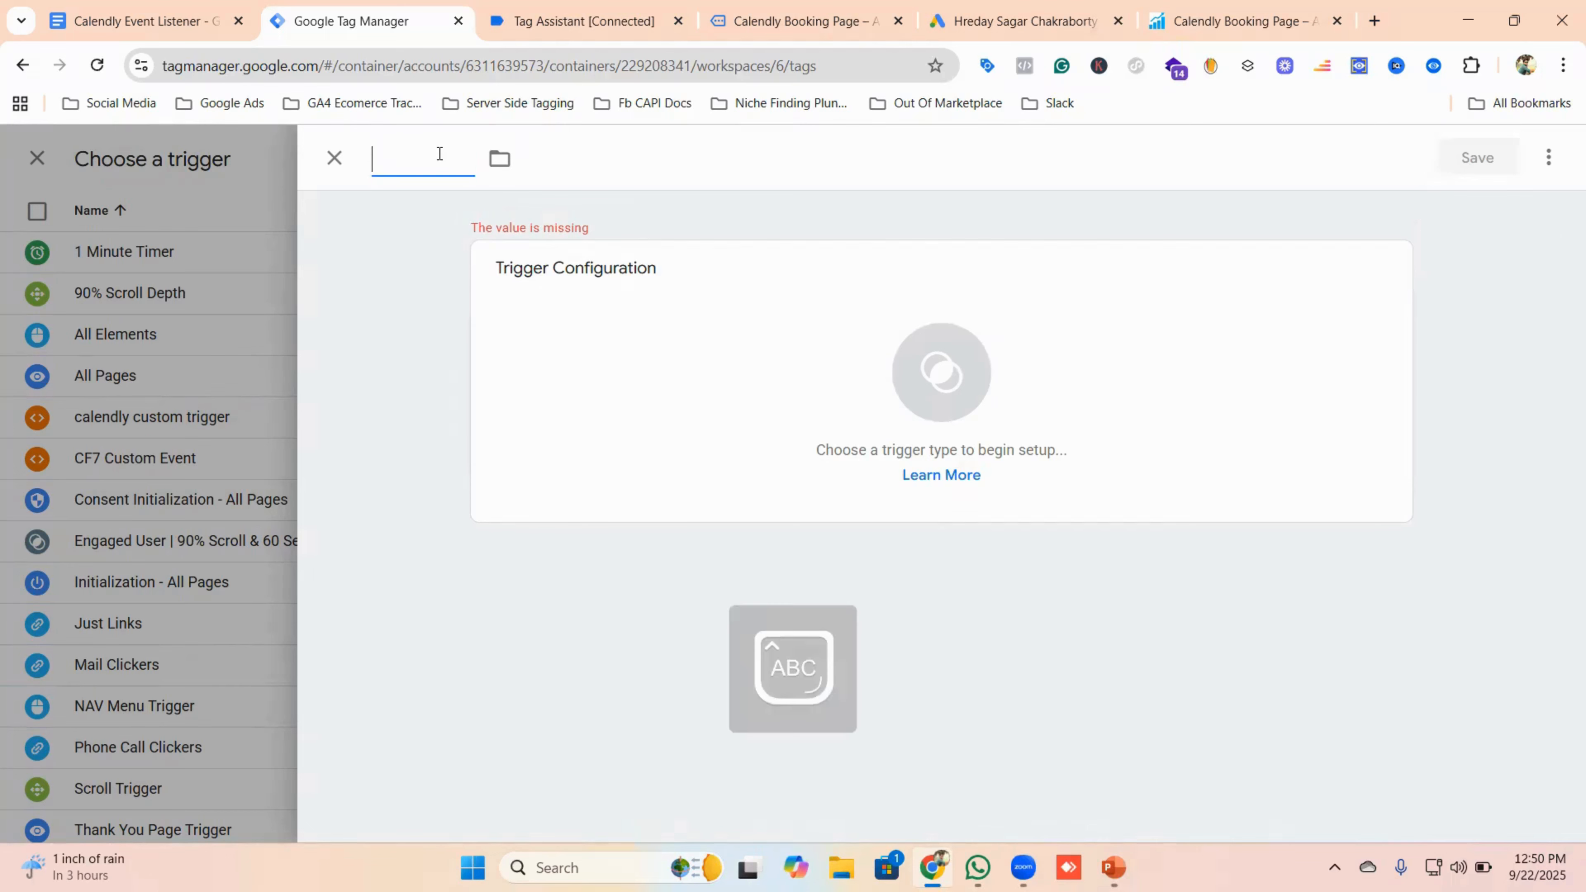
pyautogui.write('C')
pyautogui.press('capslock')
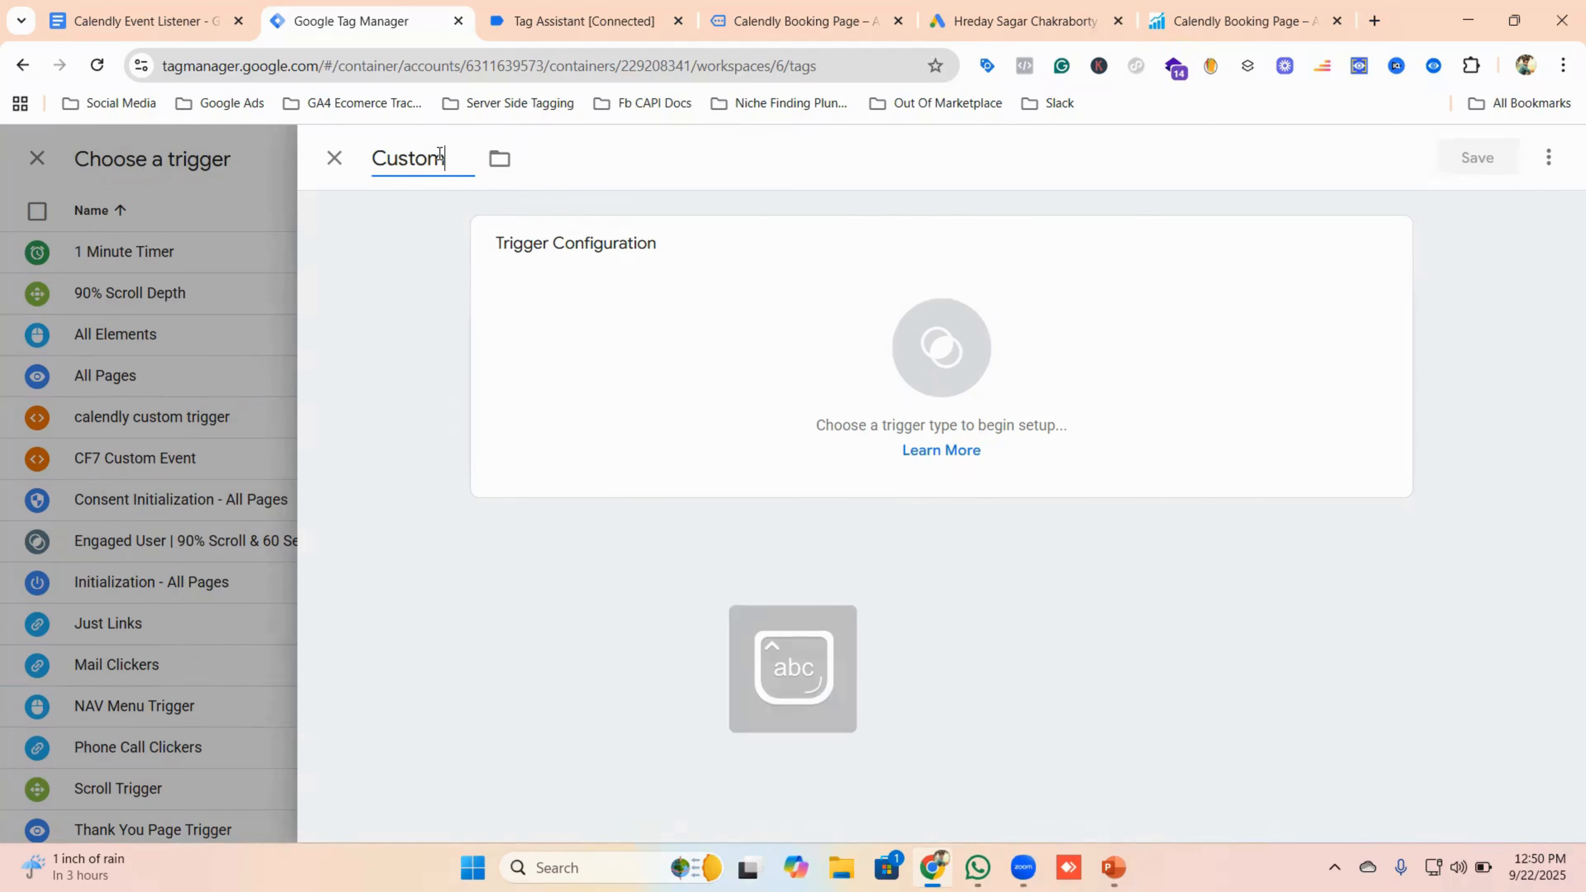
pyautogui.write('ustom Calendly Event')
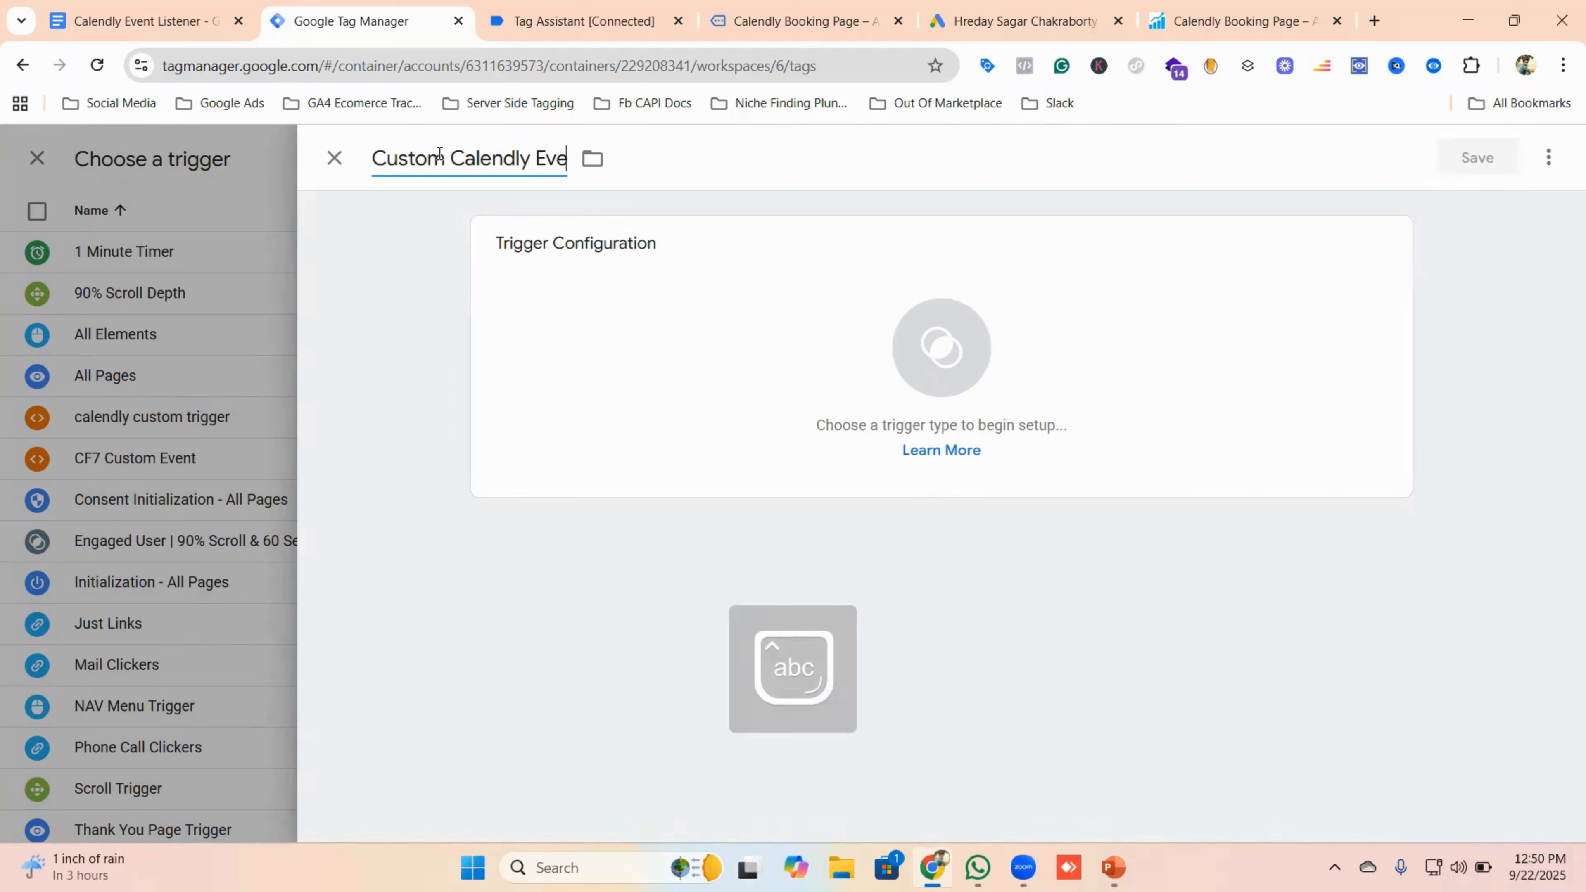
pyautogui.click(683, 308)
pyautogui.scroll(-5, 1048, 609)
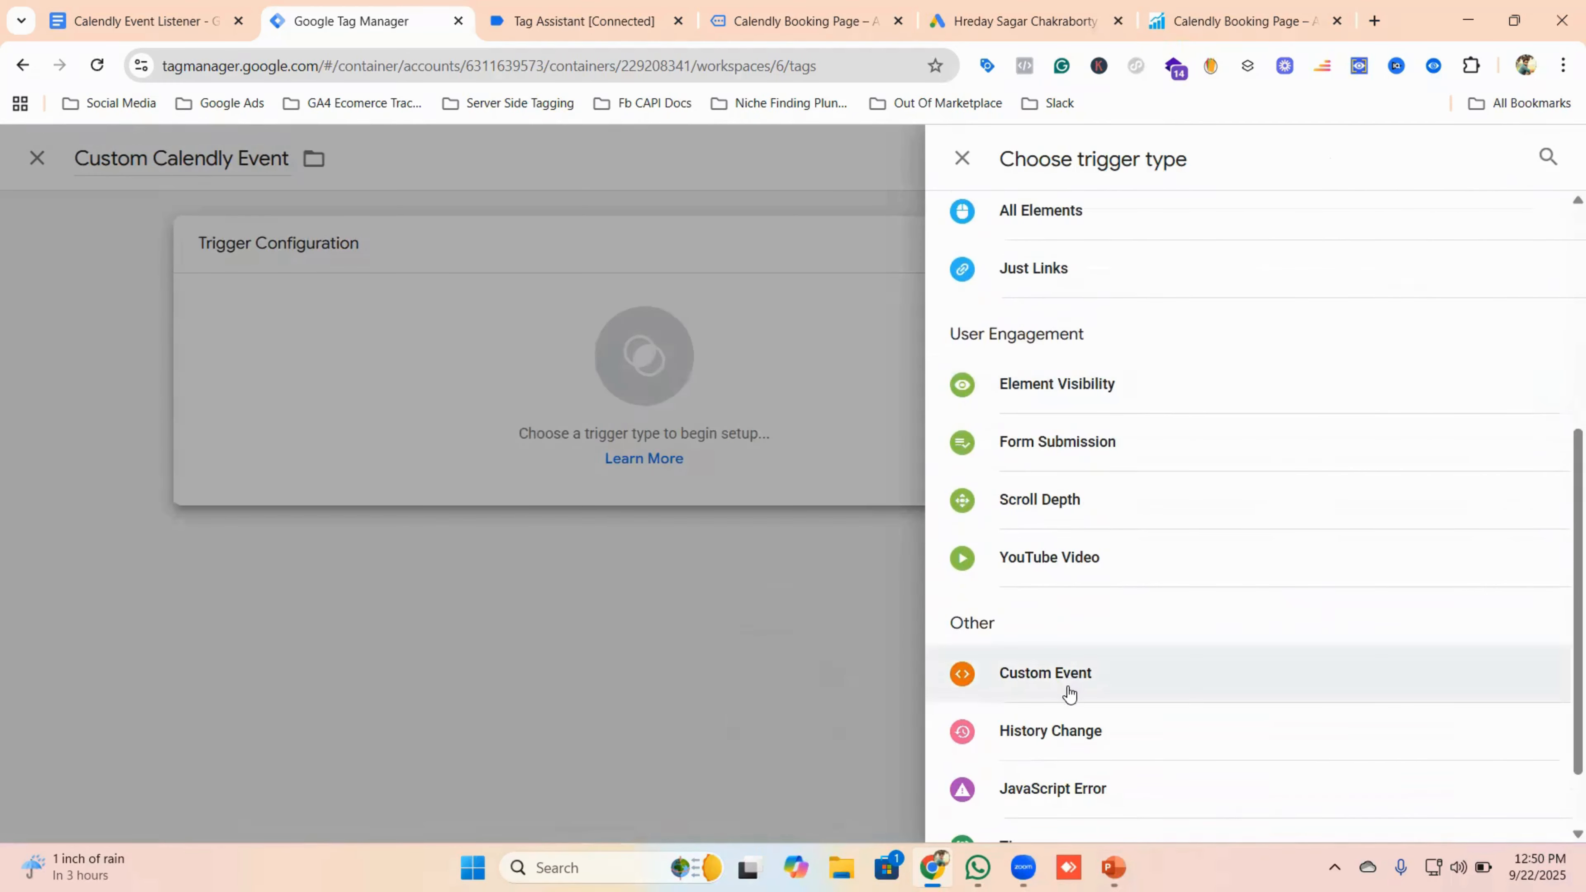
pyautogui.click(1069, 691)
# - Copy the event value calendly from event 37's API call in Tag Assistant into the trigger's event name
pyautogui.click(553, 12)
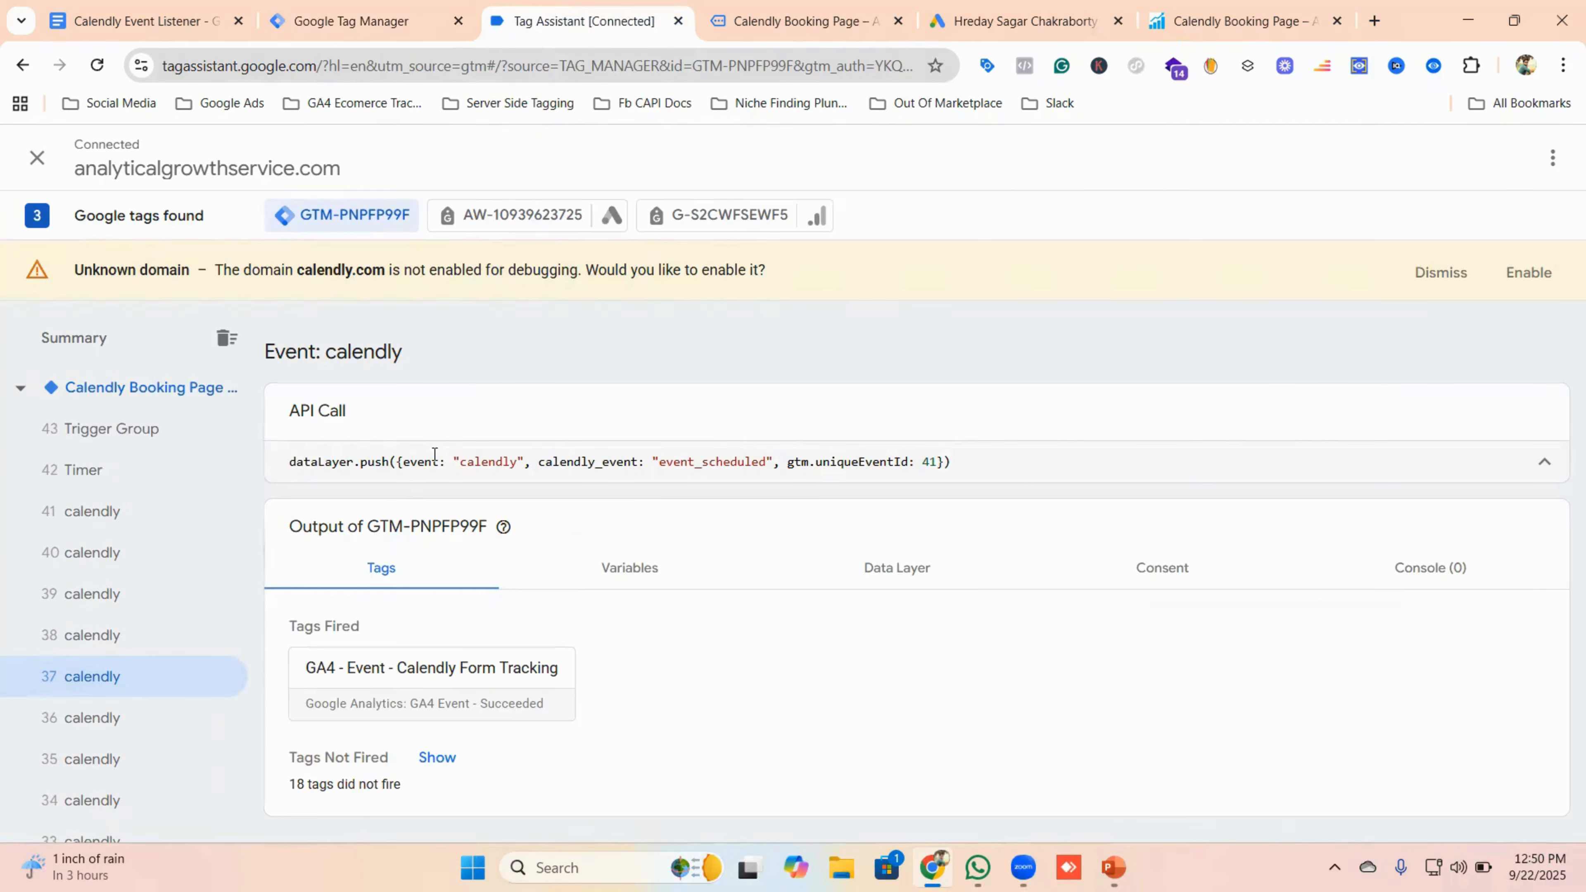
pyautogui.doubleClick(477, 460)
pyautogui.rightClick(478, 467)
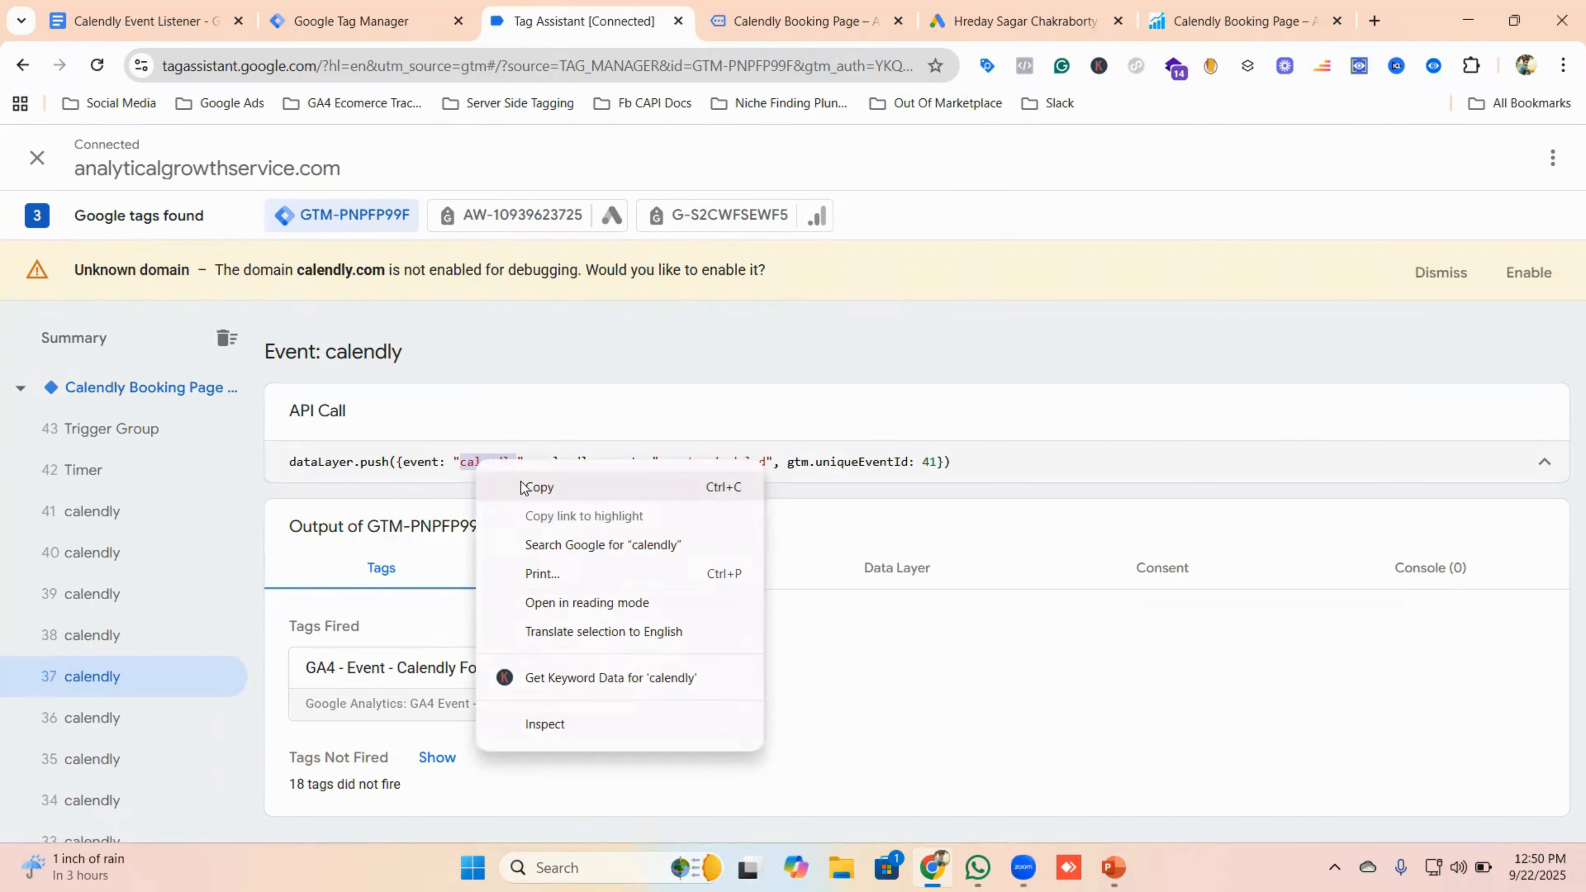
pyautogui.click(542, 492)
pyautogui.hotkey('ctrl', 'shift', 'Tab')
pyautogui.click(585, 442)
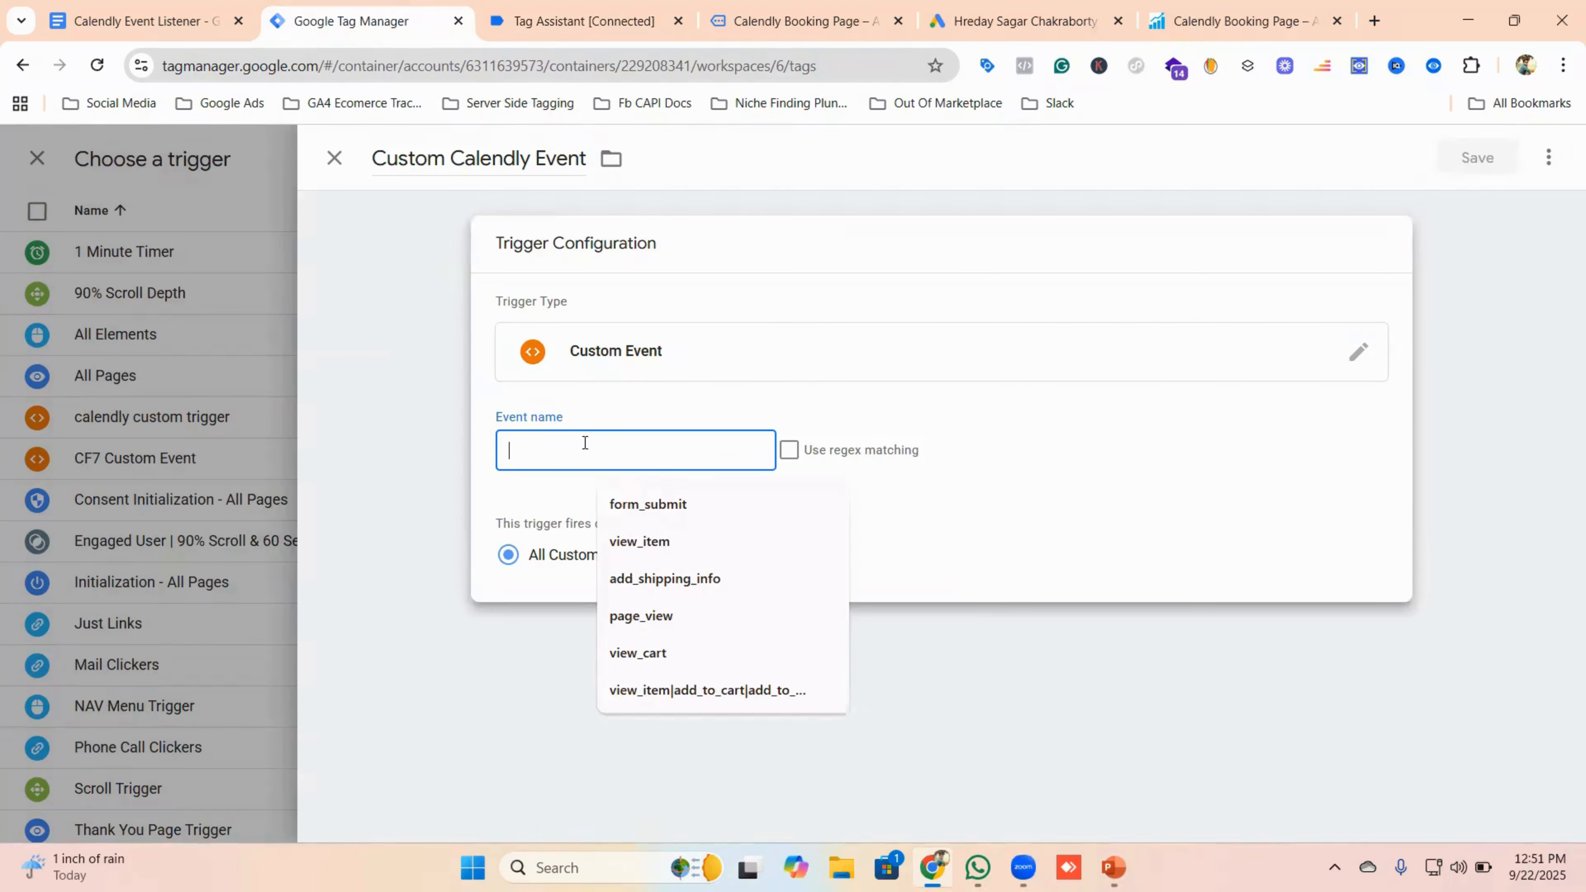
pyautogui.hotkey('ctrl', 'v')
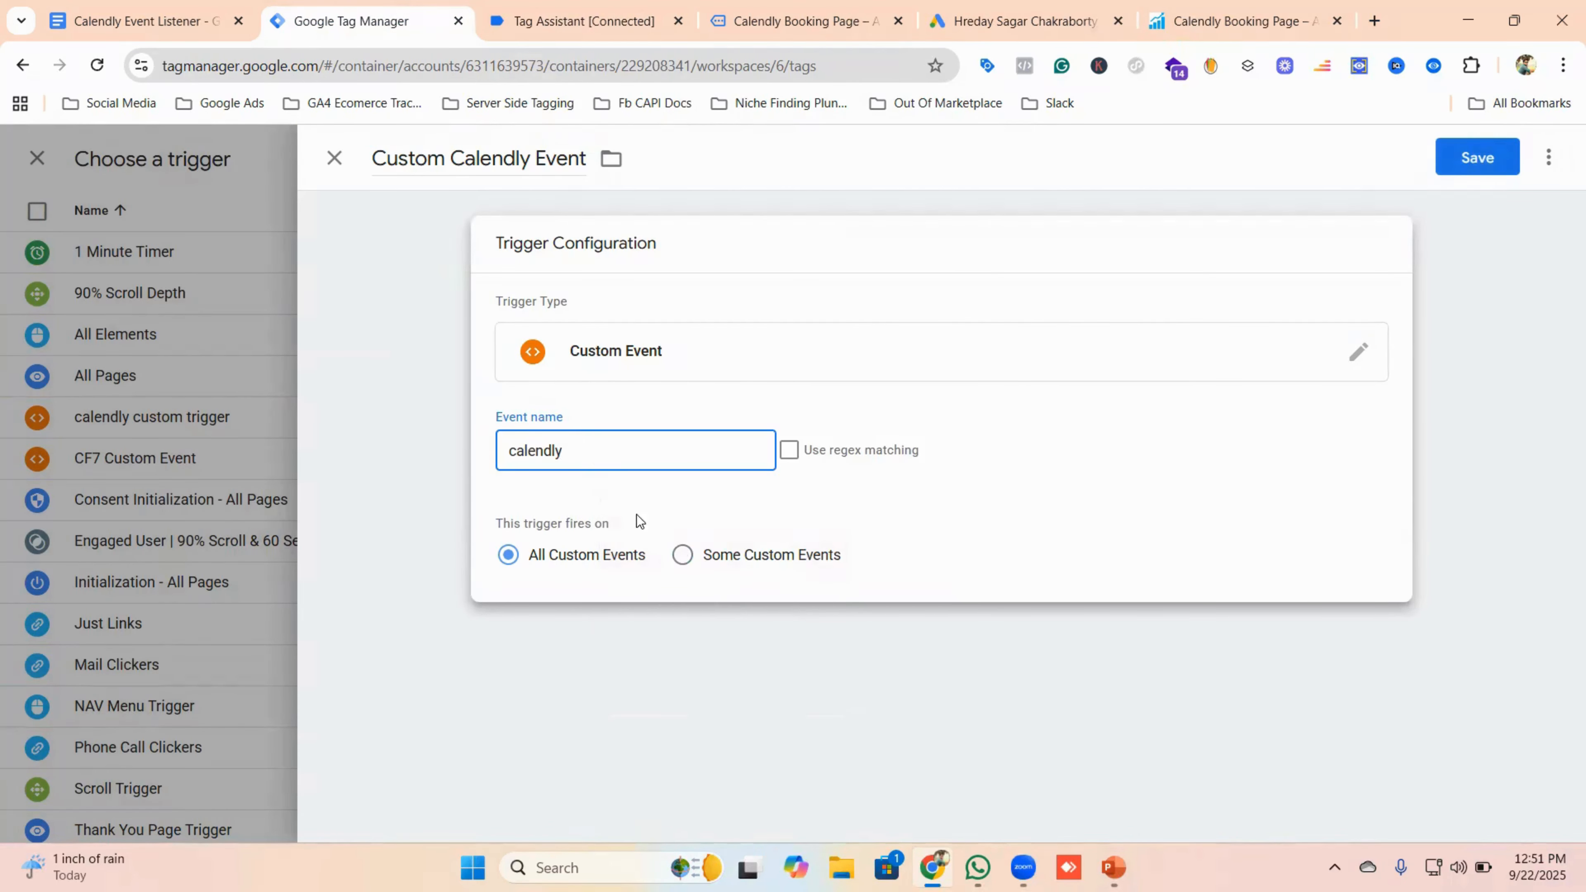
# - Restrict the trigger to some custom events and copy the calendly_event value event_scheduled from Tag Assistant
pyautogui.click(687, 563)
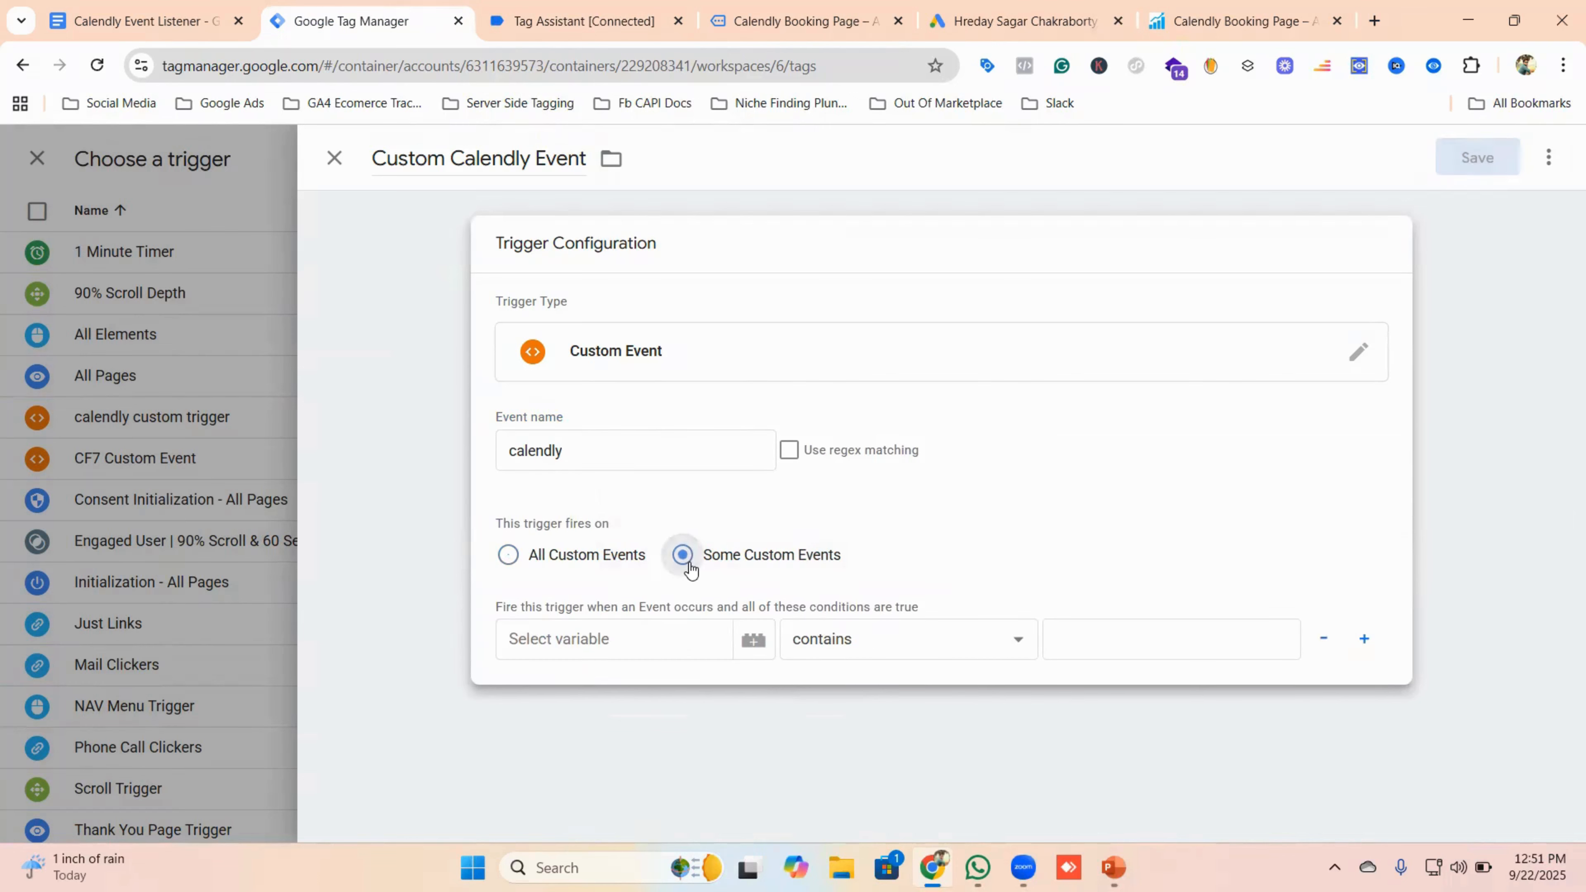
pyautogui.click(563, 19)
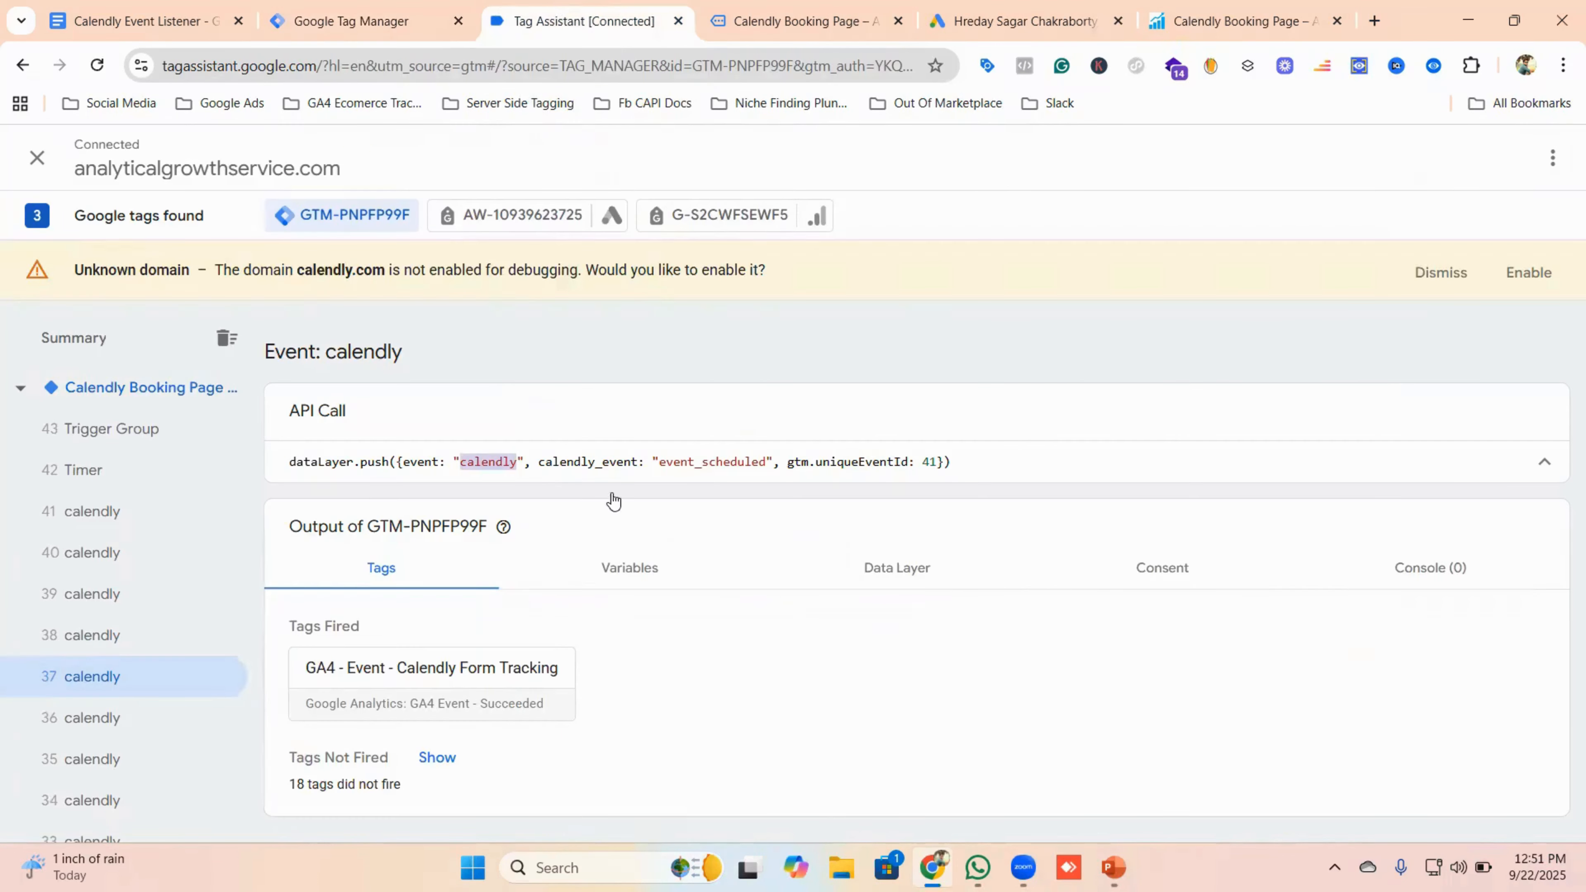
pyautogui.doubleClick(723, 462)
pyautogui.rightClick(720, 466)
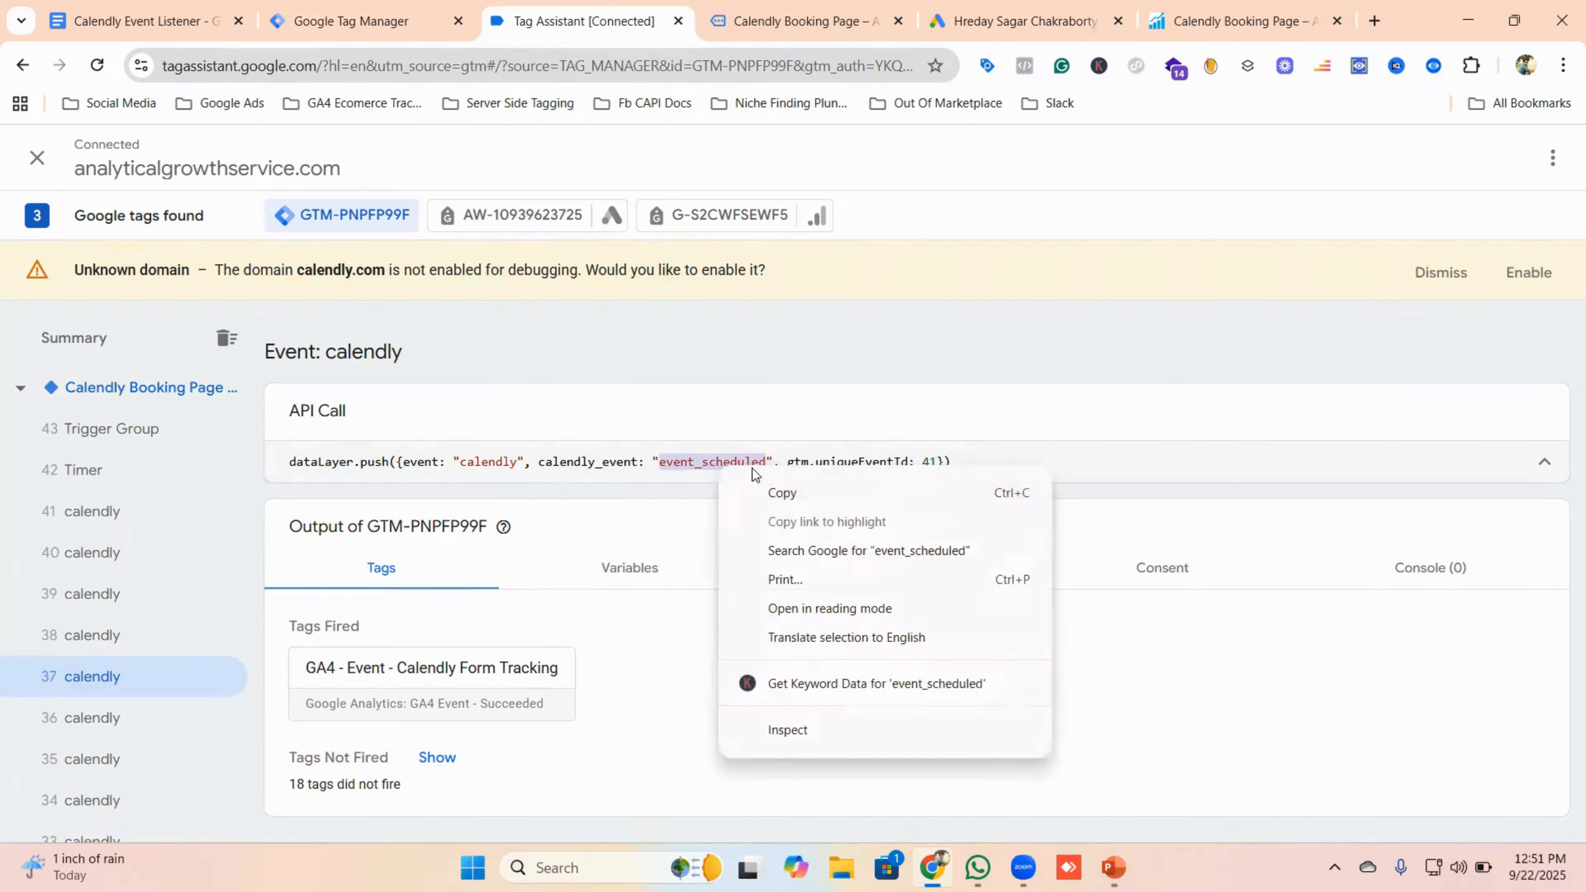
pyautogui.click(801, 494)
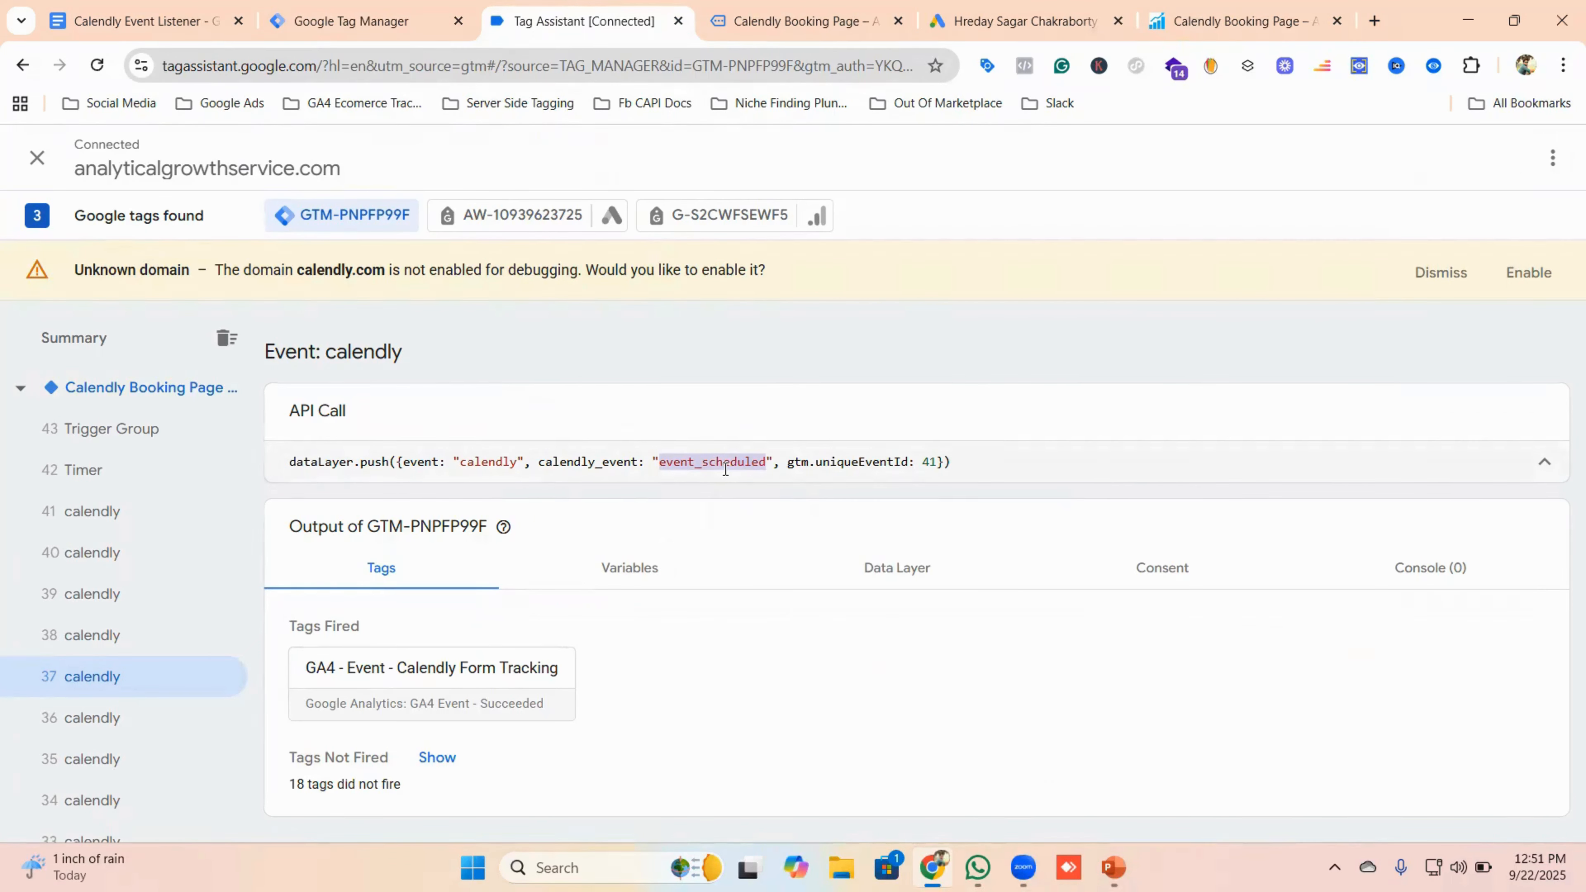
pyautogui.click(350, 21)
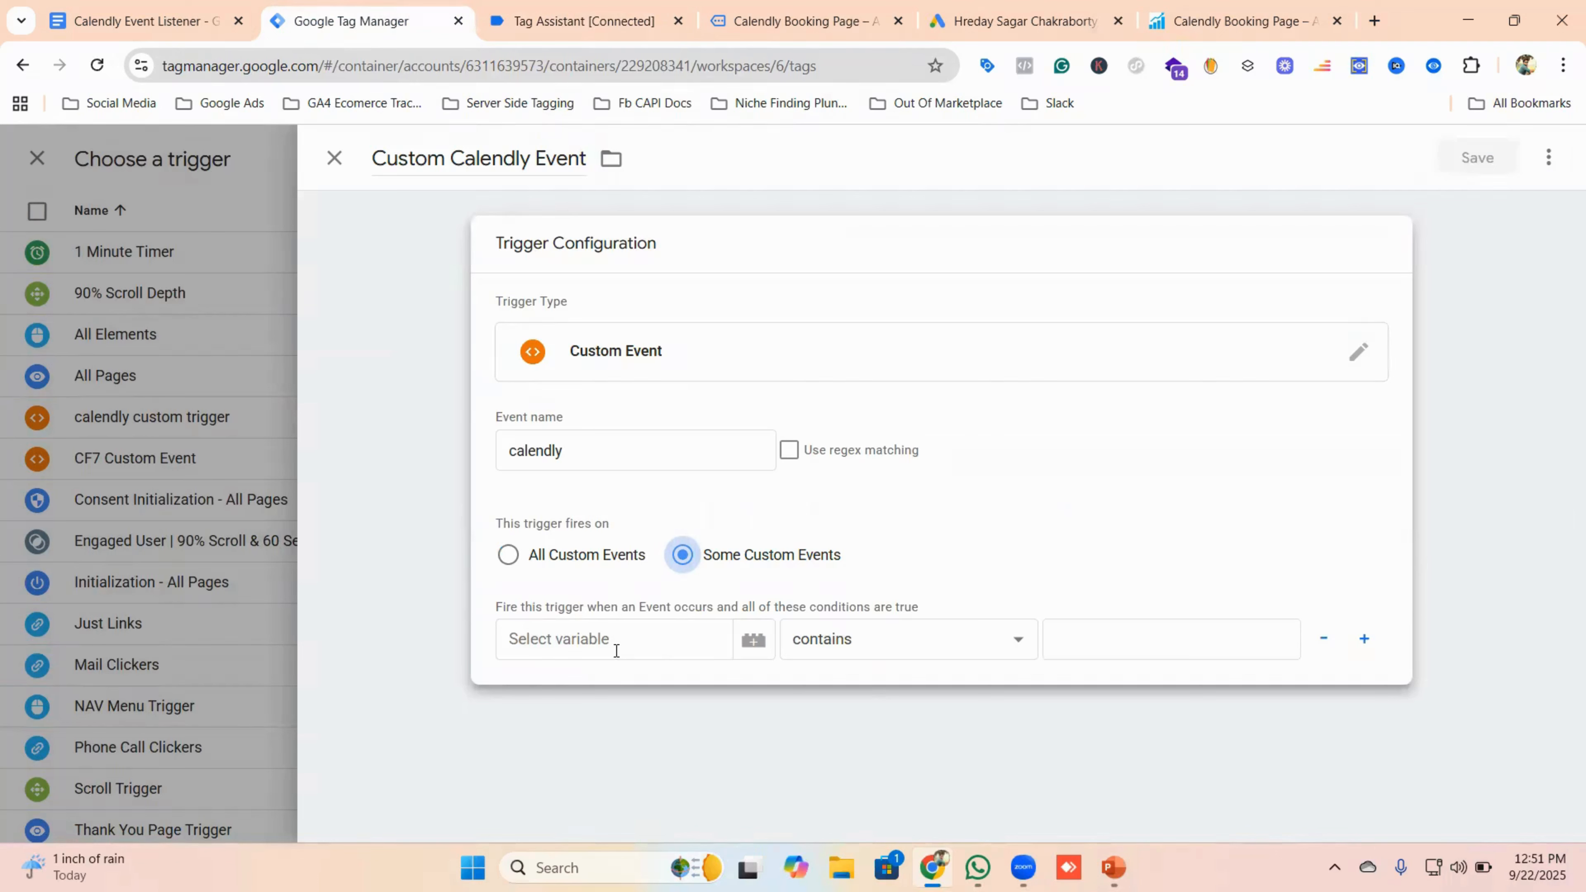
# - Set the trigger condition's variable to {{DLV - calendly_event}} and its operator to equals
pyautogui.click(611, 648)
pyautogui.scroll(-5, 618, 719)
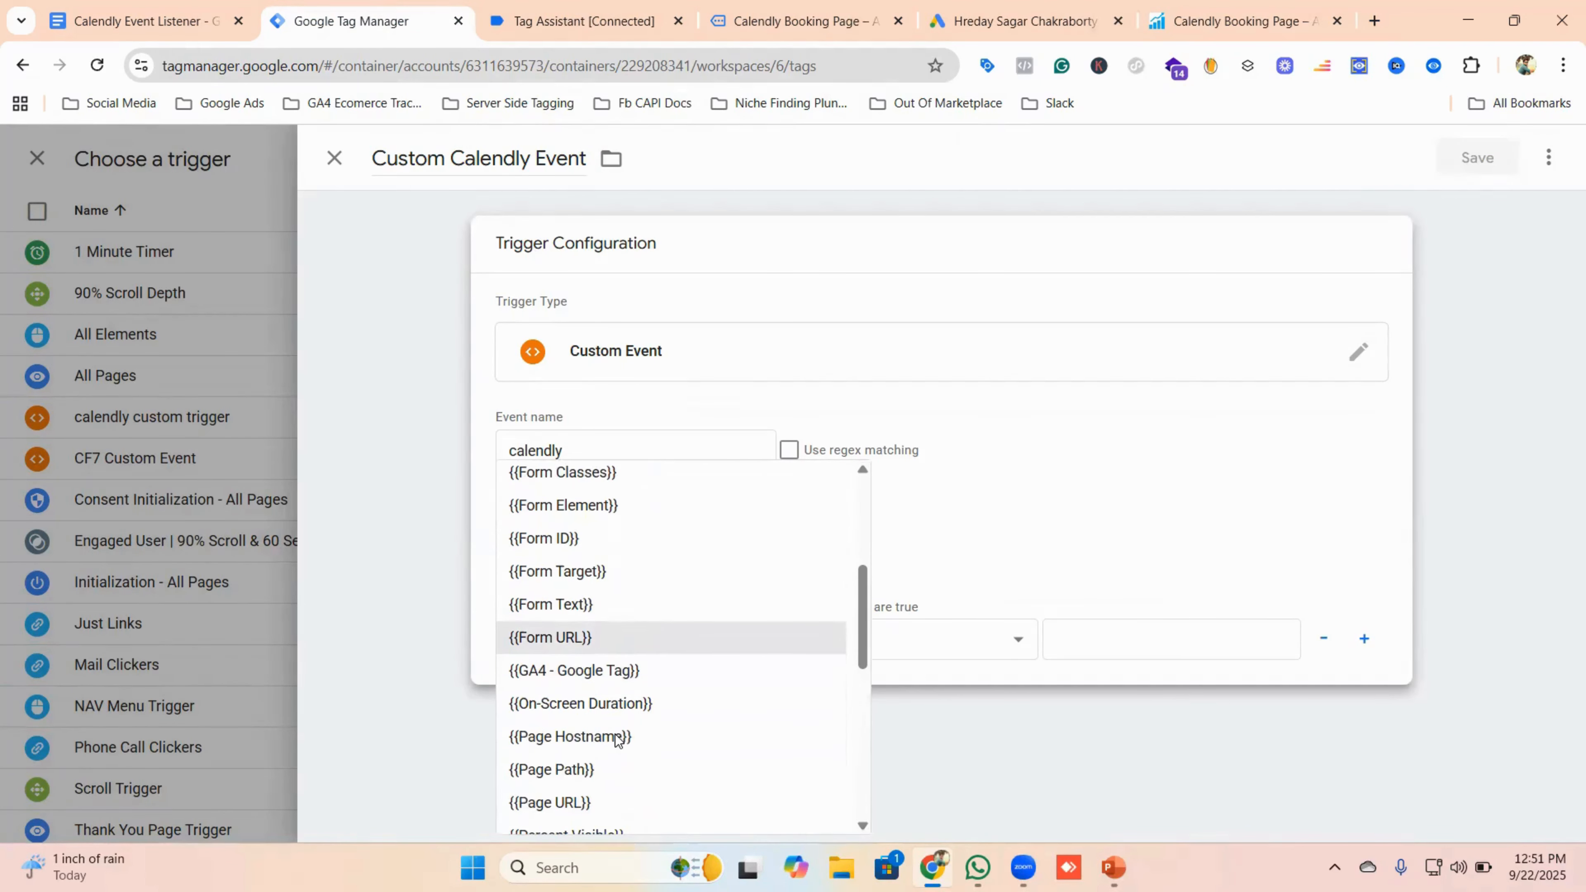
pyautogui.scroll(-2, 618, 737)
pyautogui.scroll(6, 620, 736)
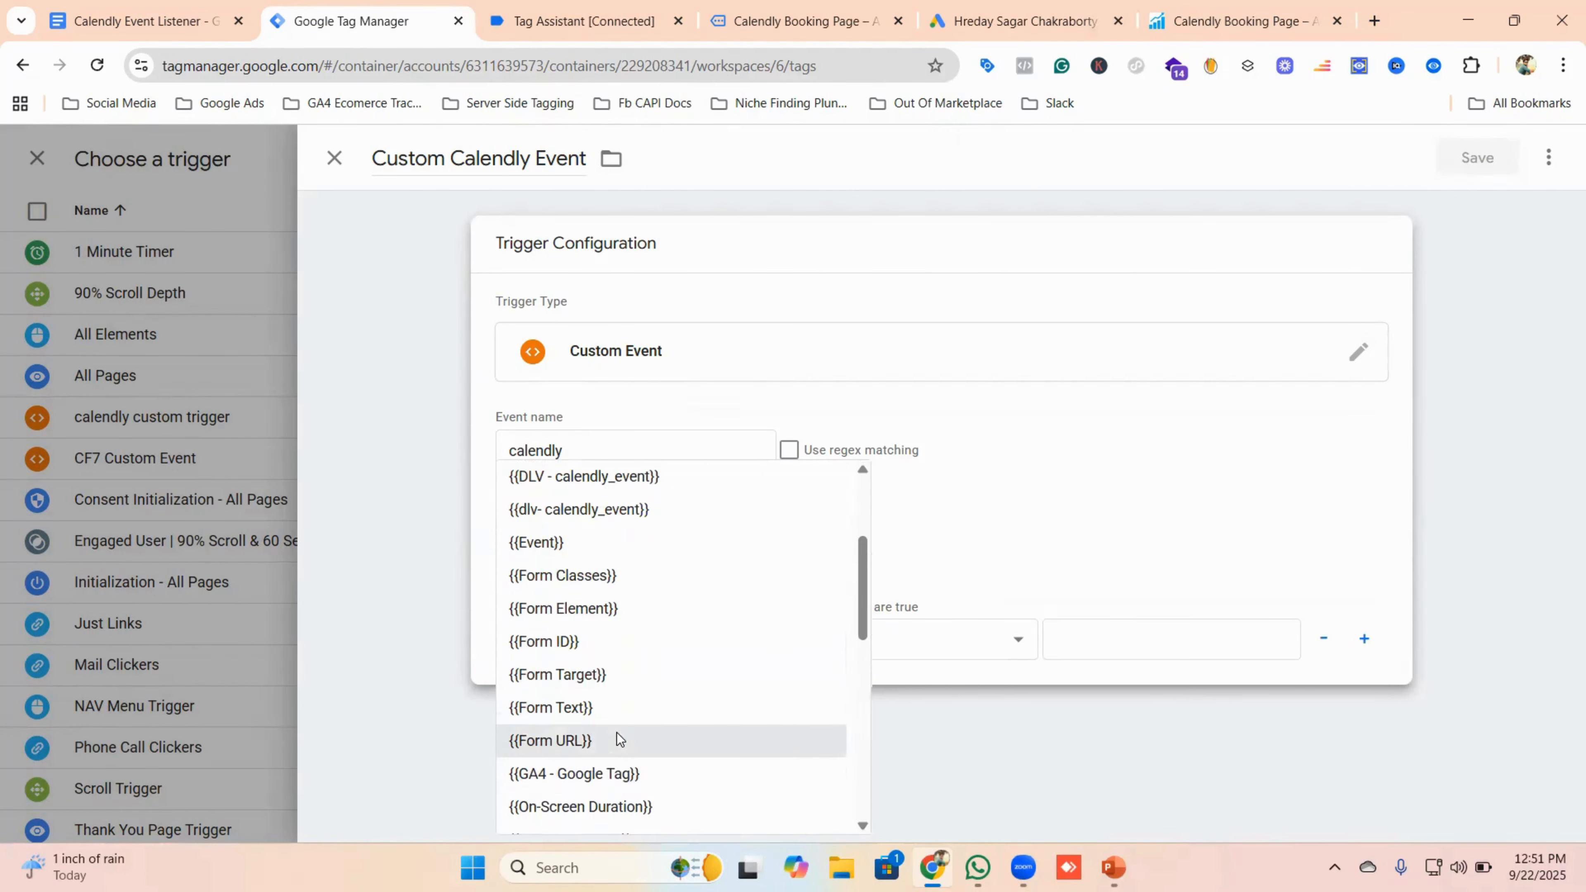
pyautogui.click(702, 579)
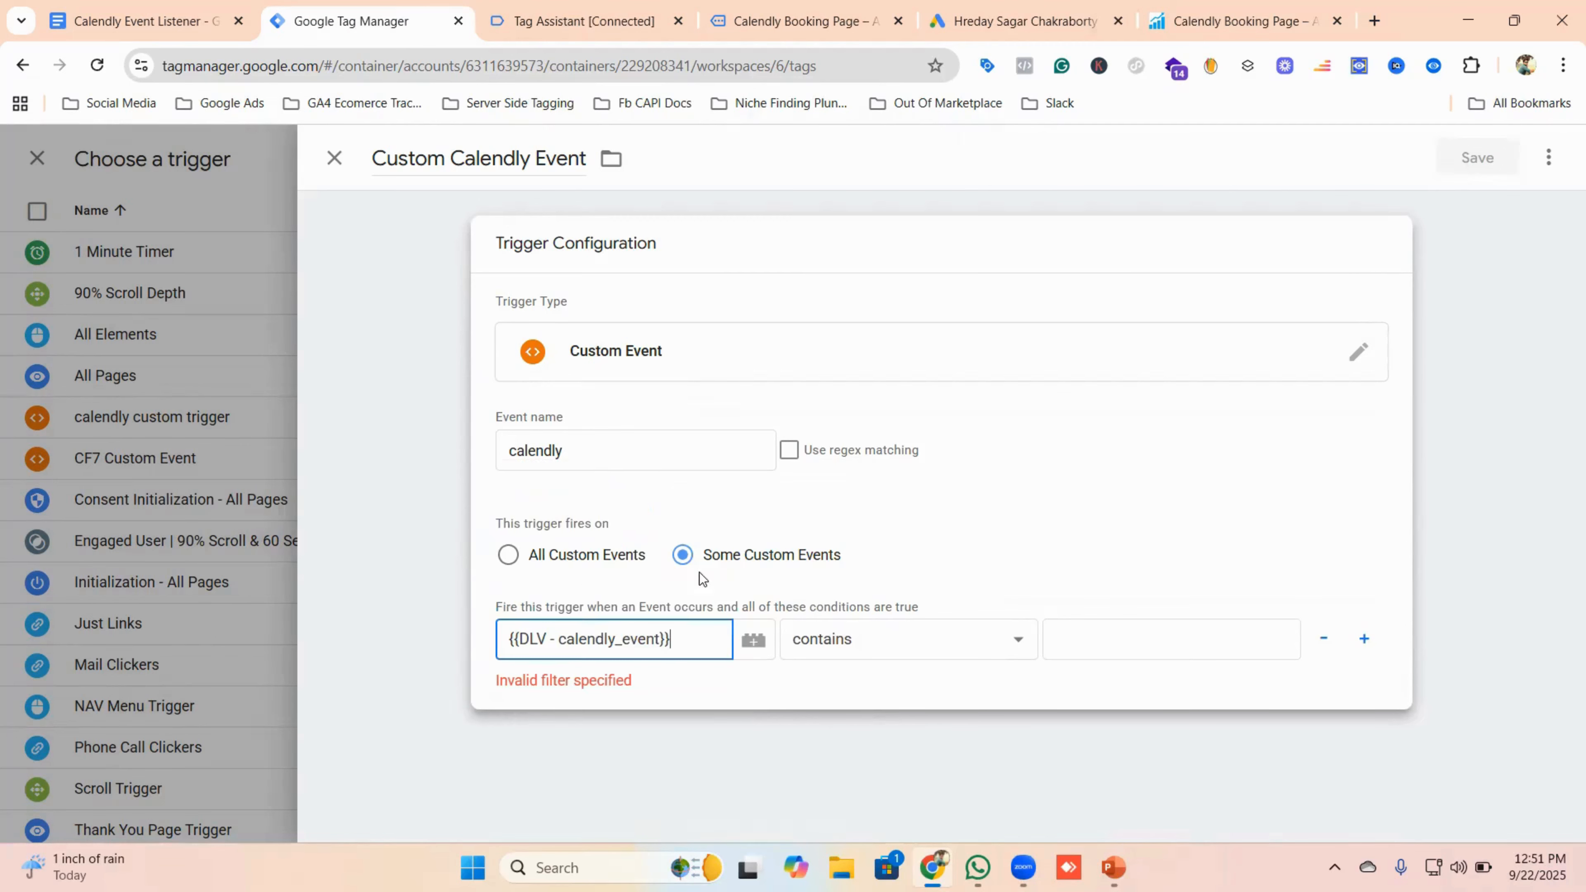
pyautogui.click(841, 652)
pyautogui.click(812, 142)
pyautogui.click(1109, 630)
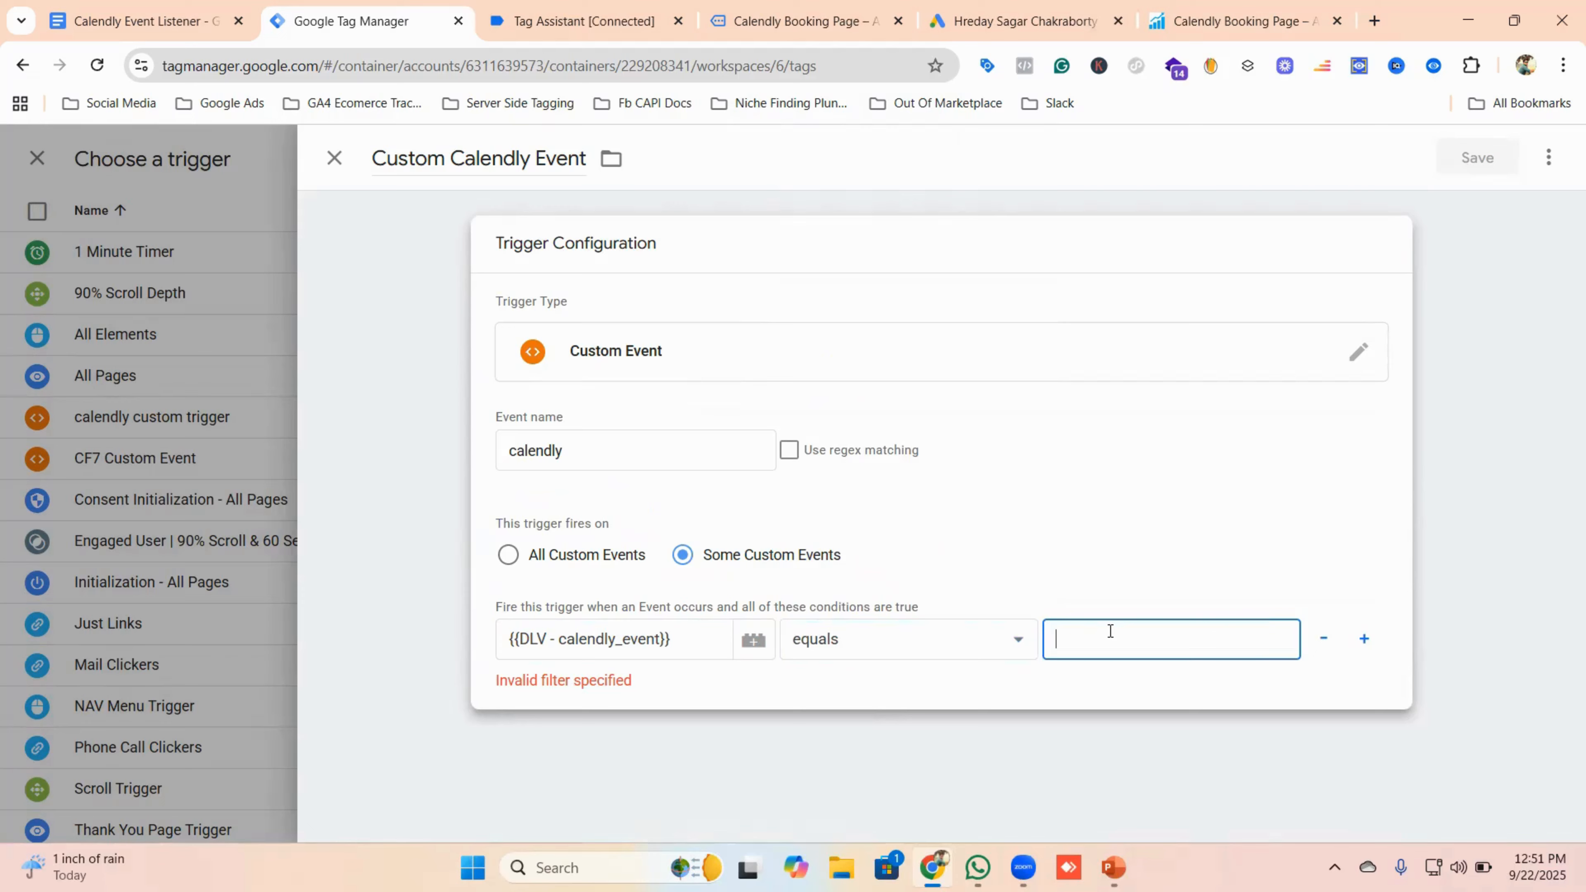
# - Paste event_scheduled as the condition's value and save the Custom Calendly Event trigger
pyautogui.click(546, 7)
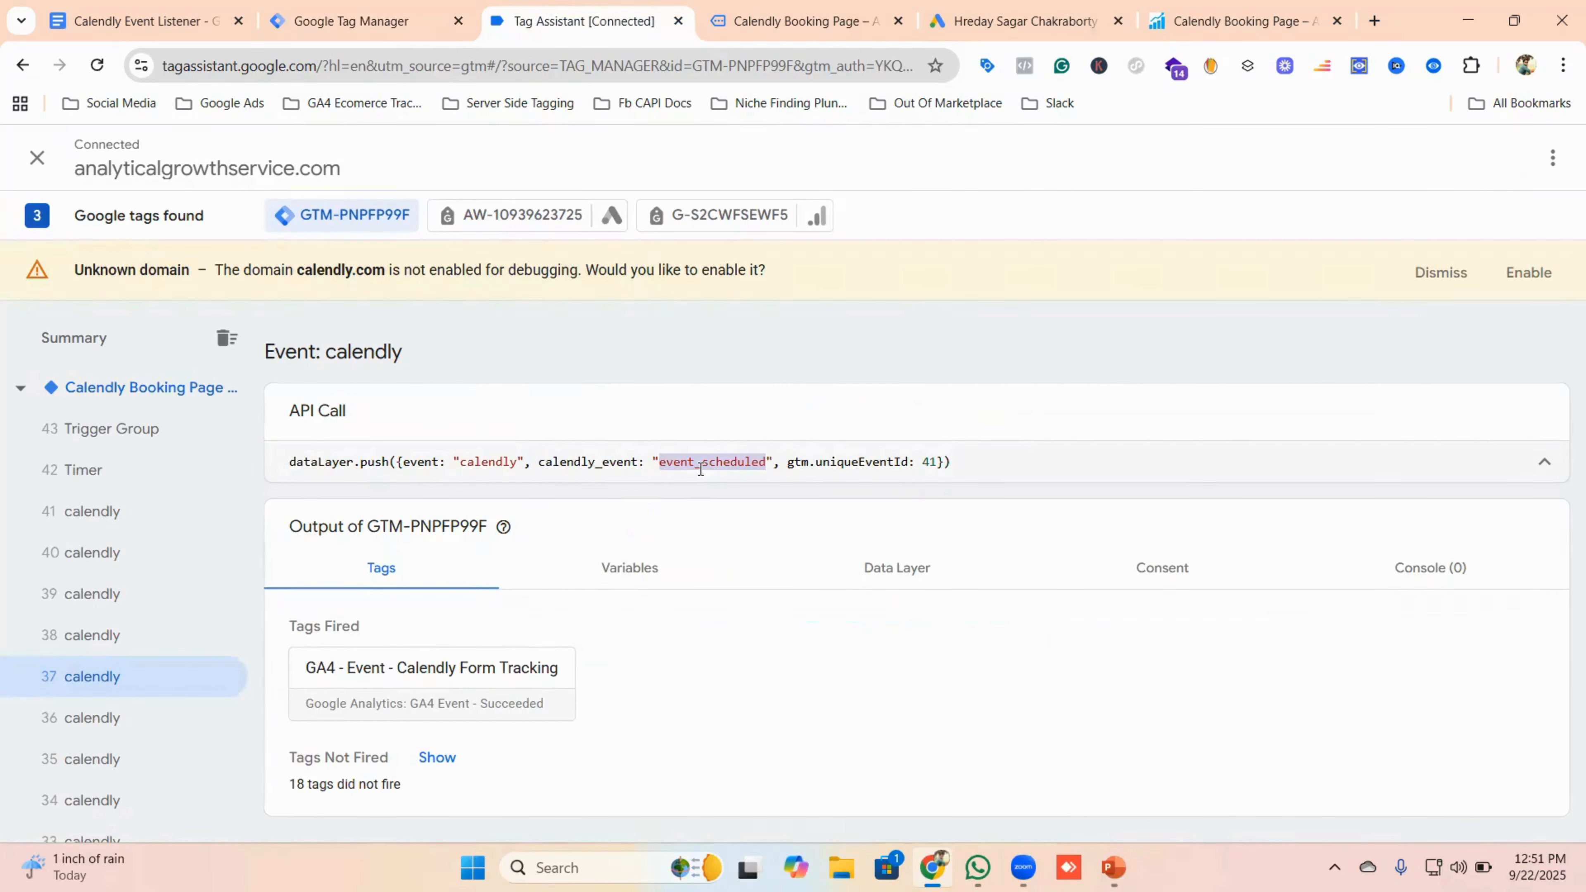
pyautogui.click(386, 21)
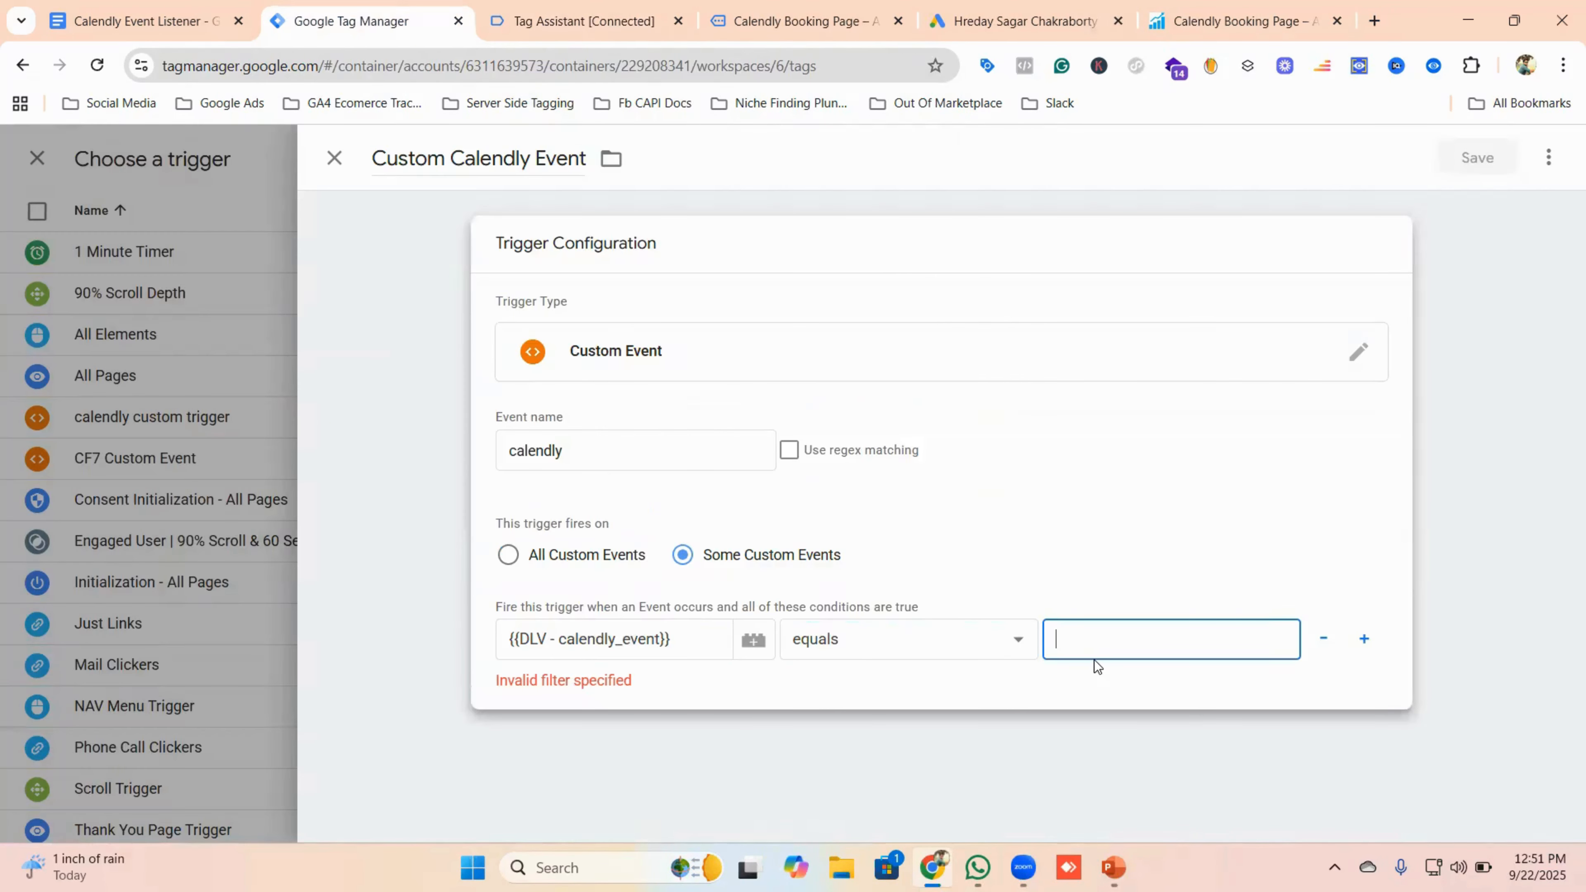
pyautogui.hotkey('ctrl', 'v')
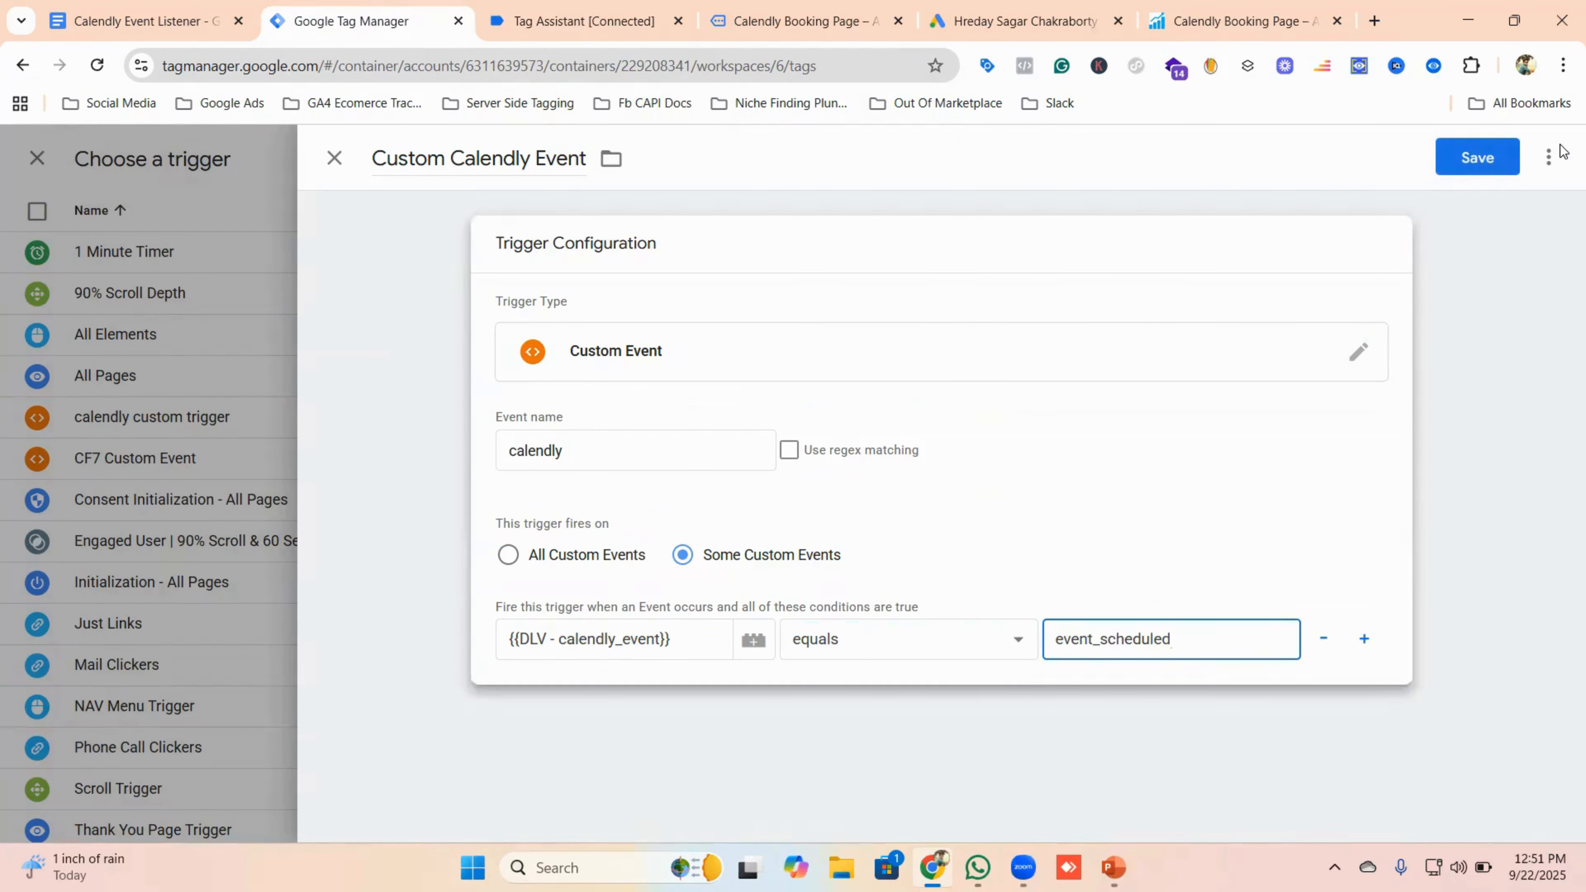
pyautogui.click(1493, 165)
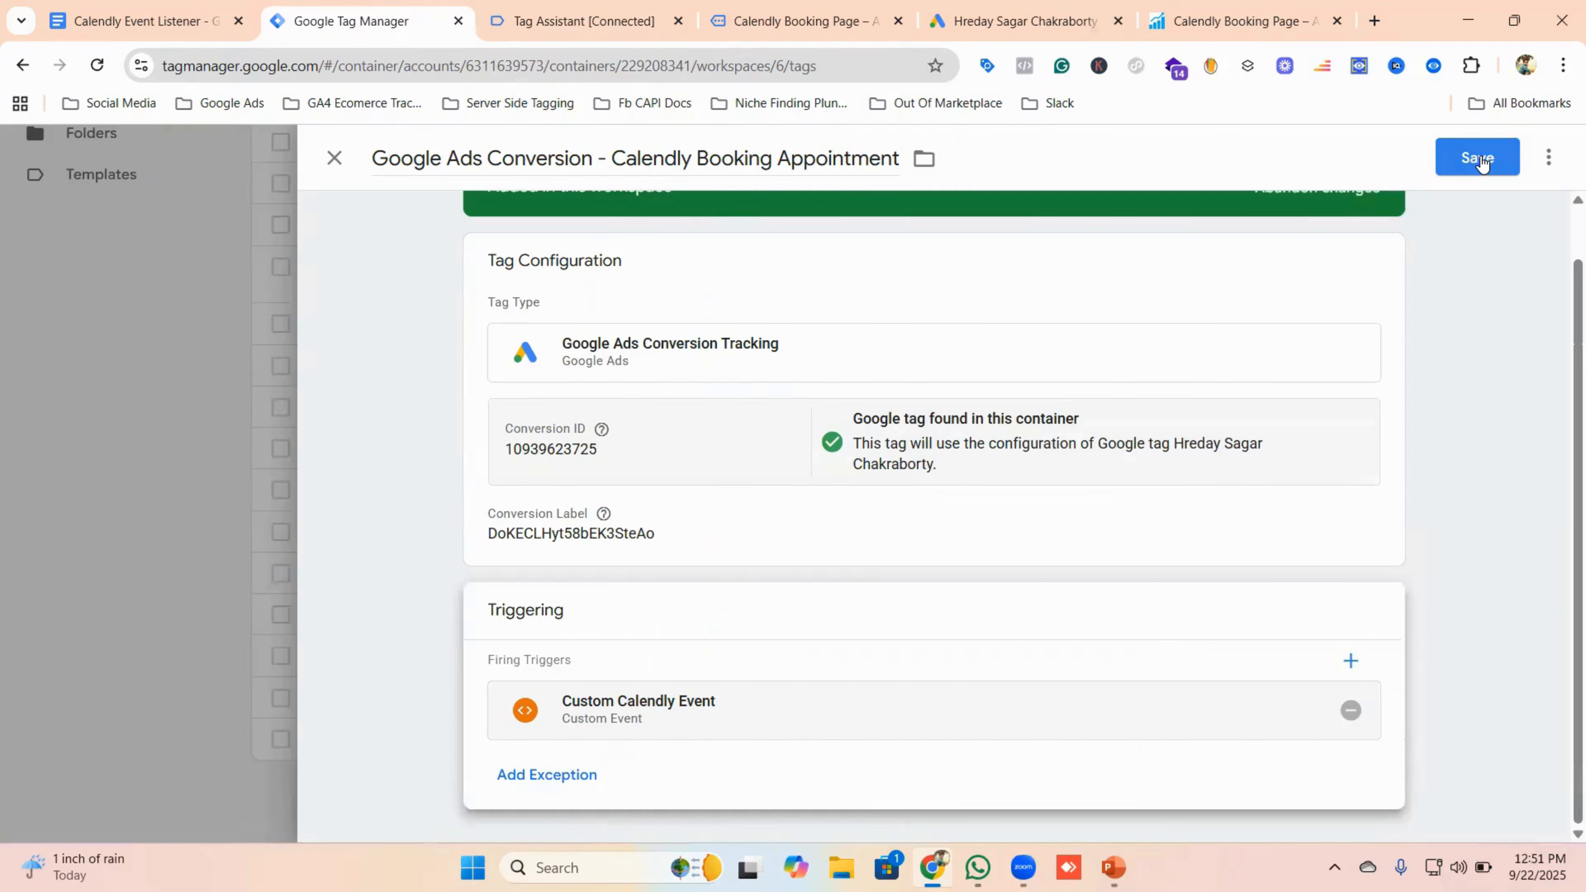
# - Save the Google Ads Conversion - Calendly Booking Appointment tag and close the old Tag Assistant and booking page tabs
pyautogui.click(1485, 160)
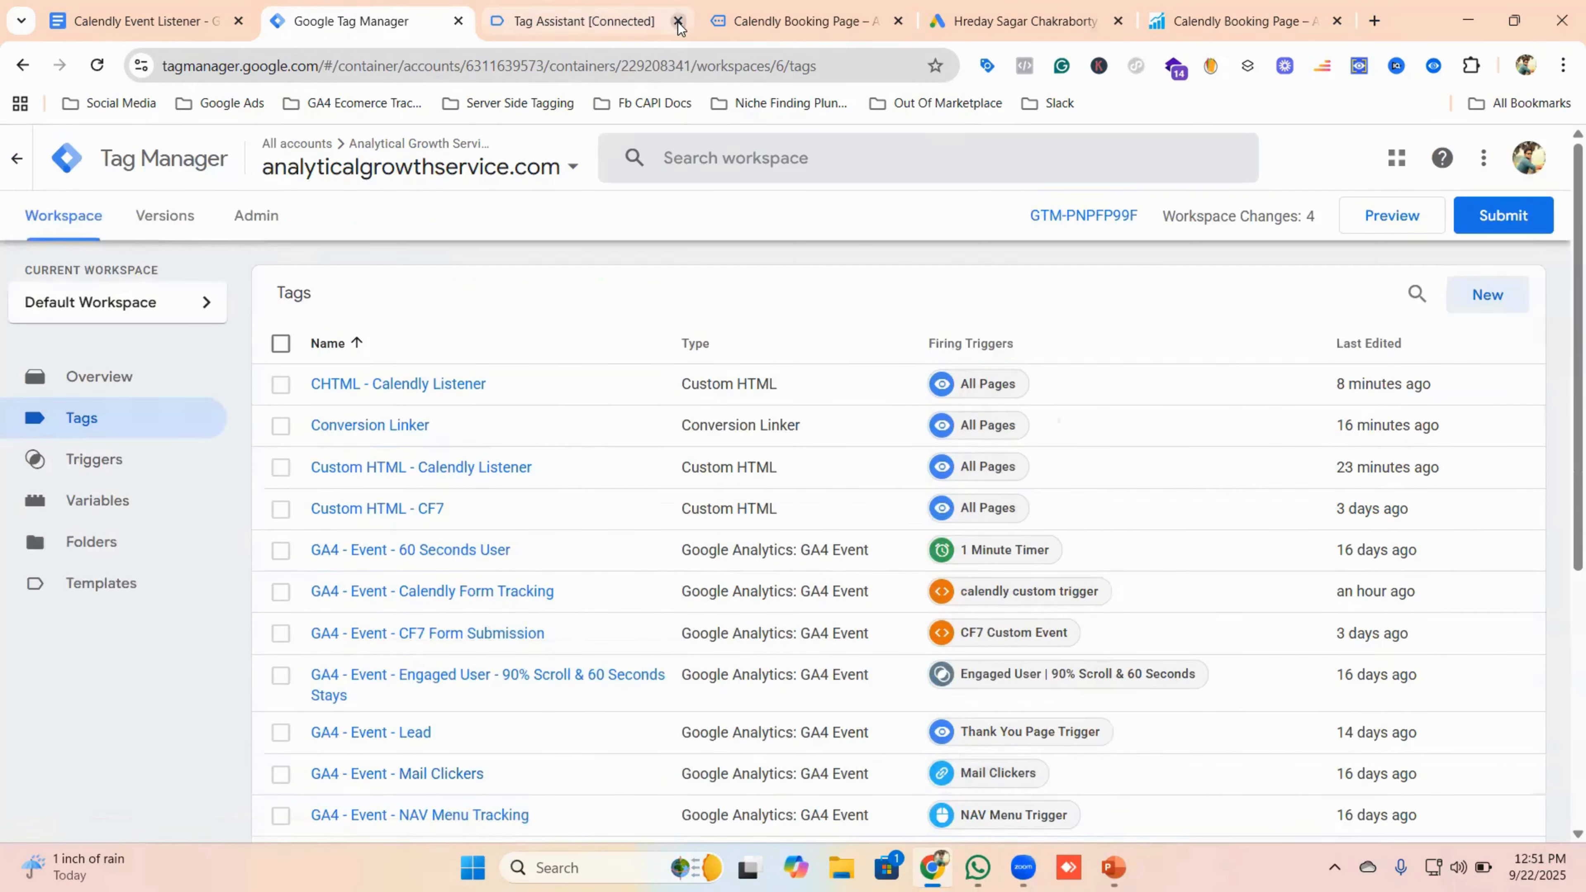
pyautogui.click(679, 21)
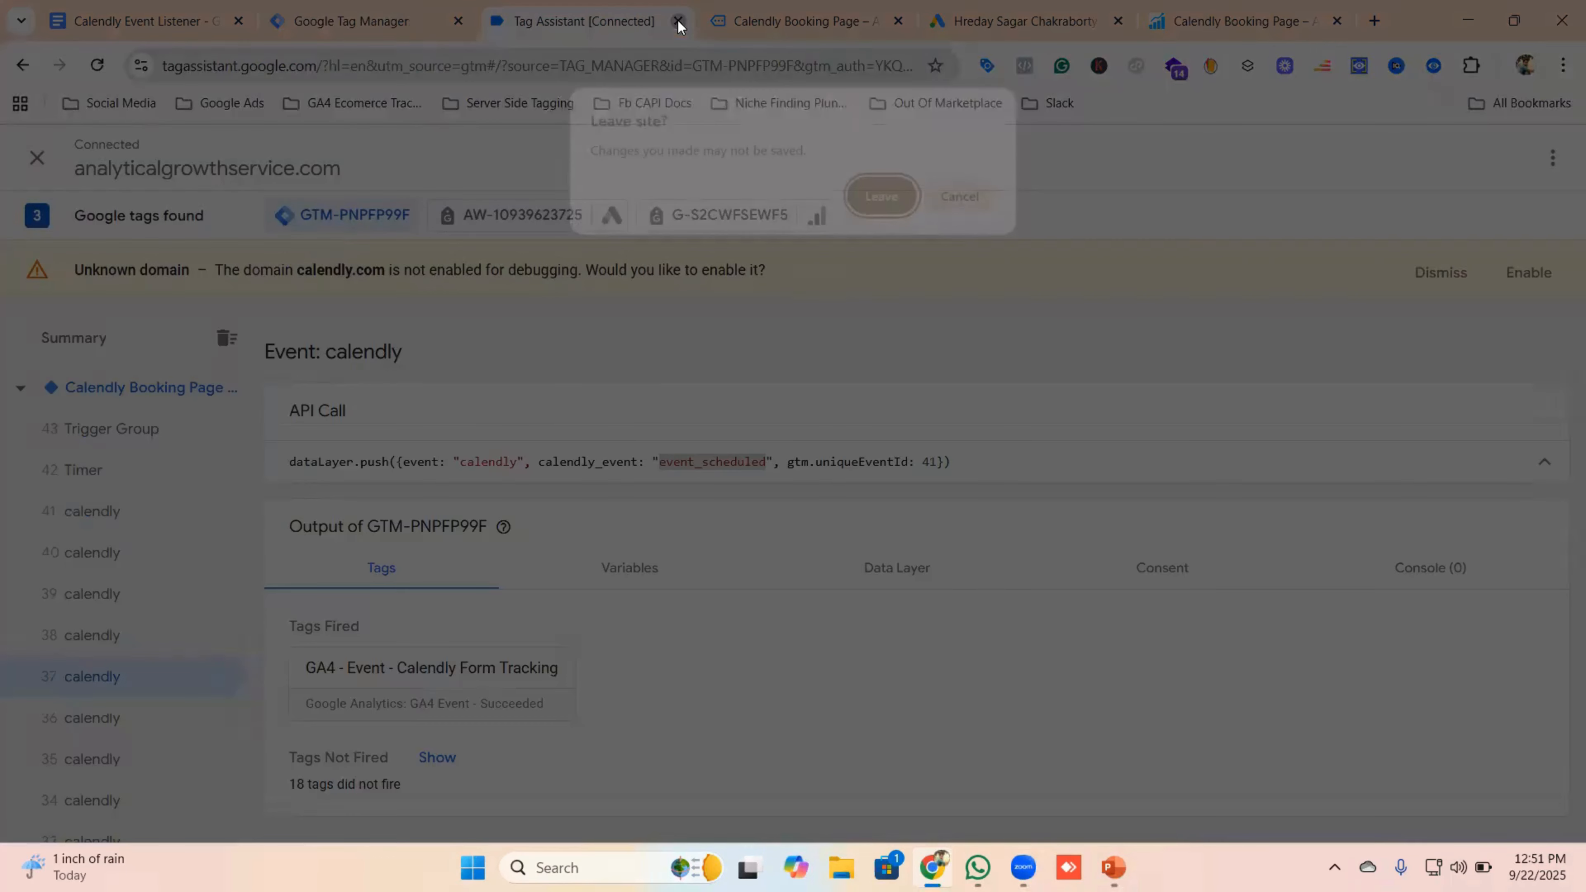
pyautogui.click(868, 192)
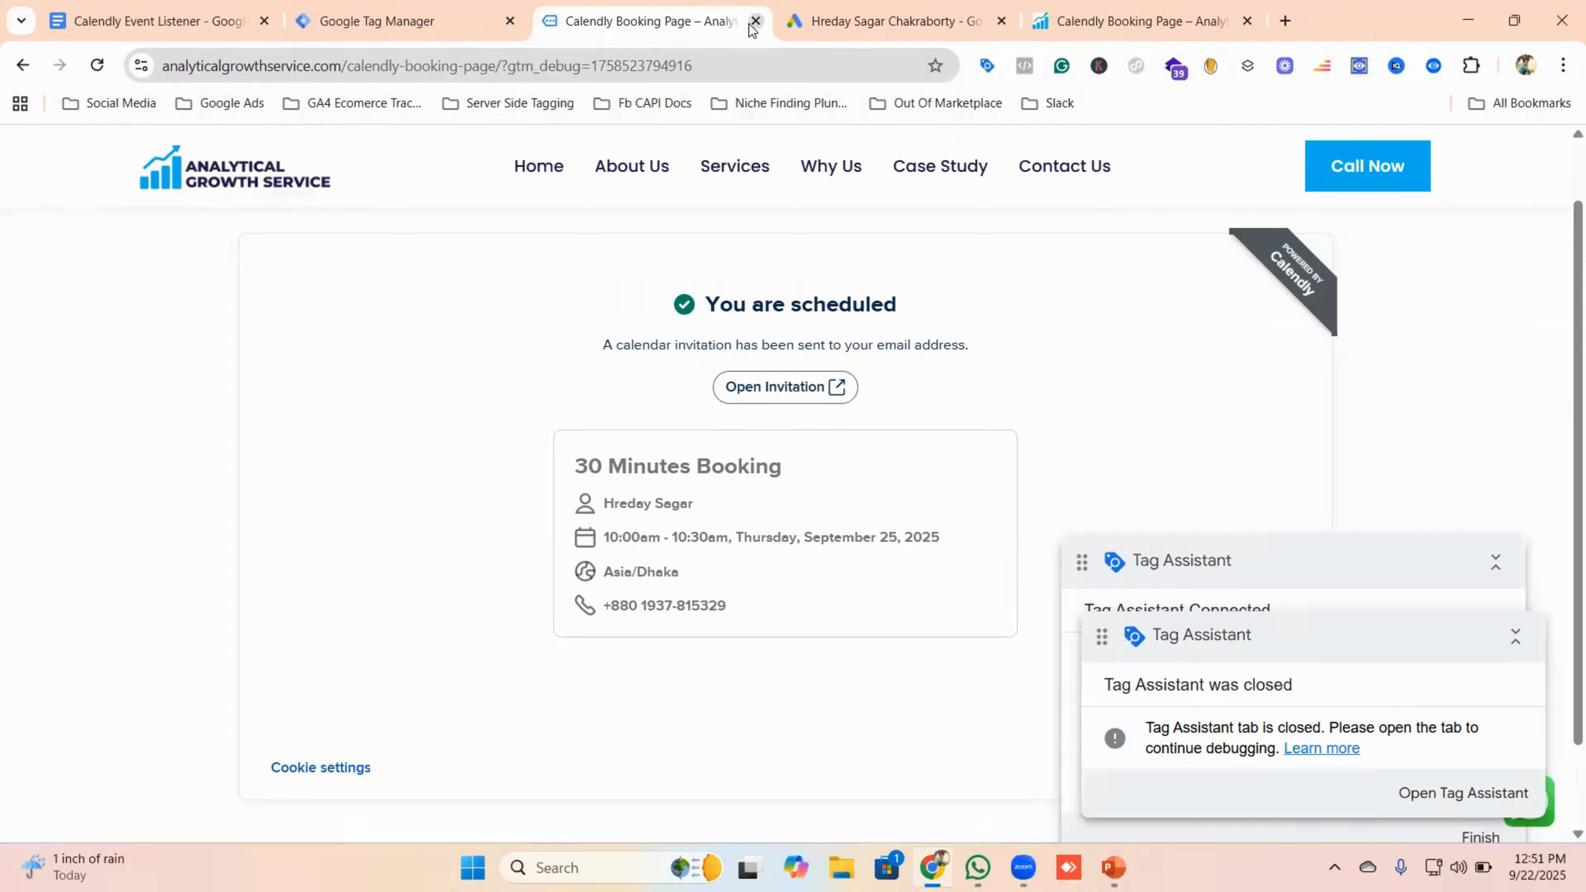
pyautogui.click(755, 21)
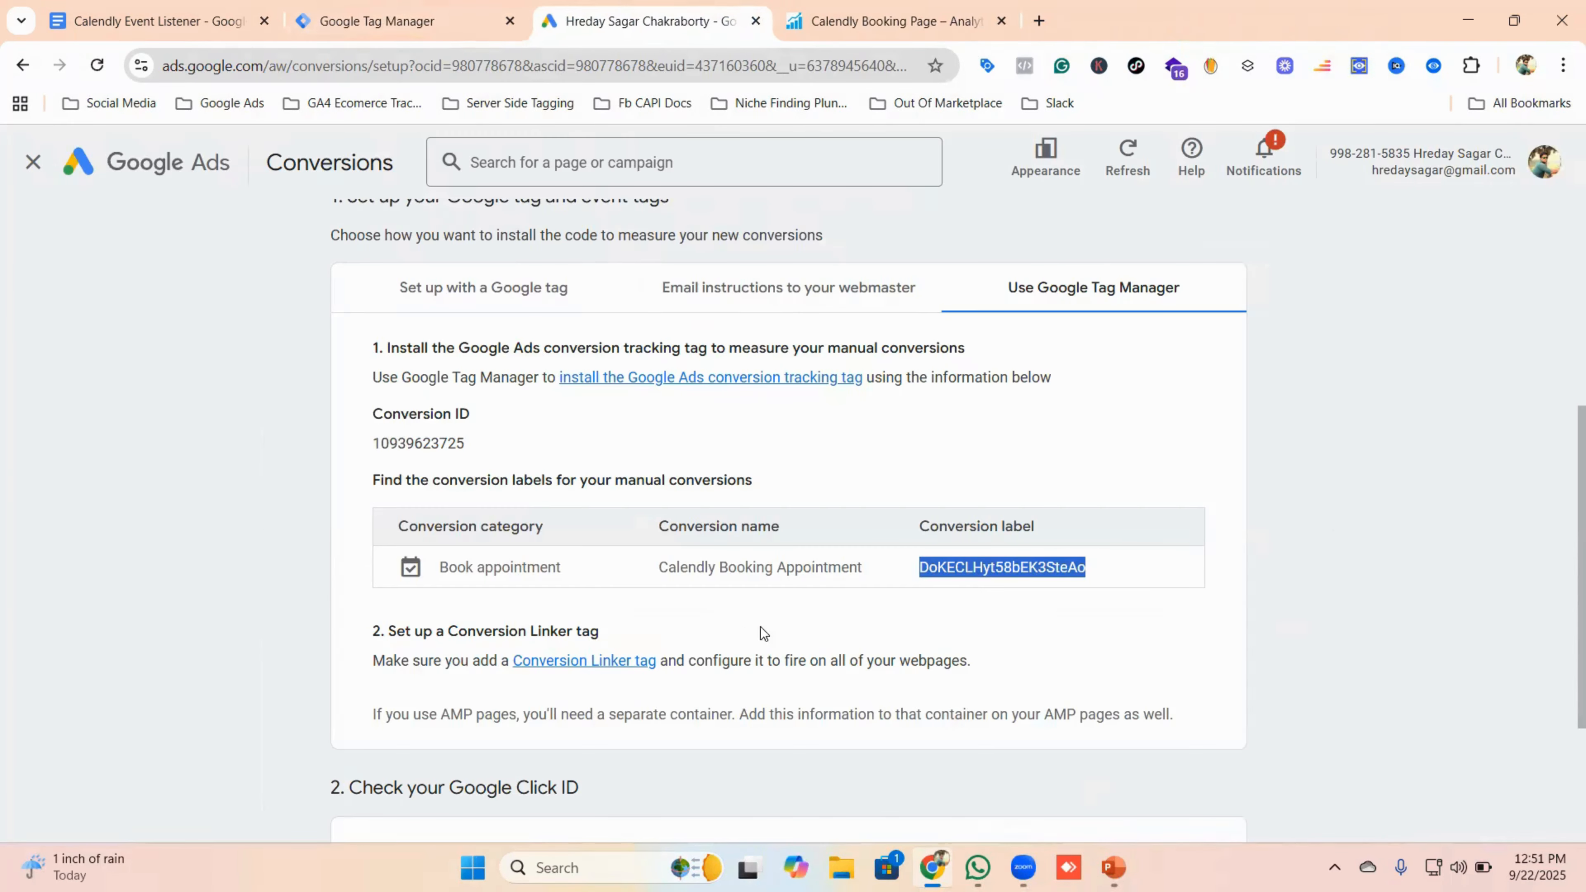
# - Finish the conversion setup in Google Ads and check the Calendly Booking Appointment action under the Book appointment goal
pyautogui.scroll(-3, 761, 627)
pyautogui.click(406, 750)
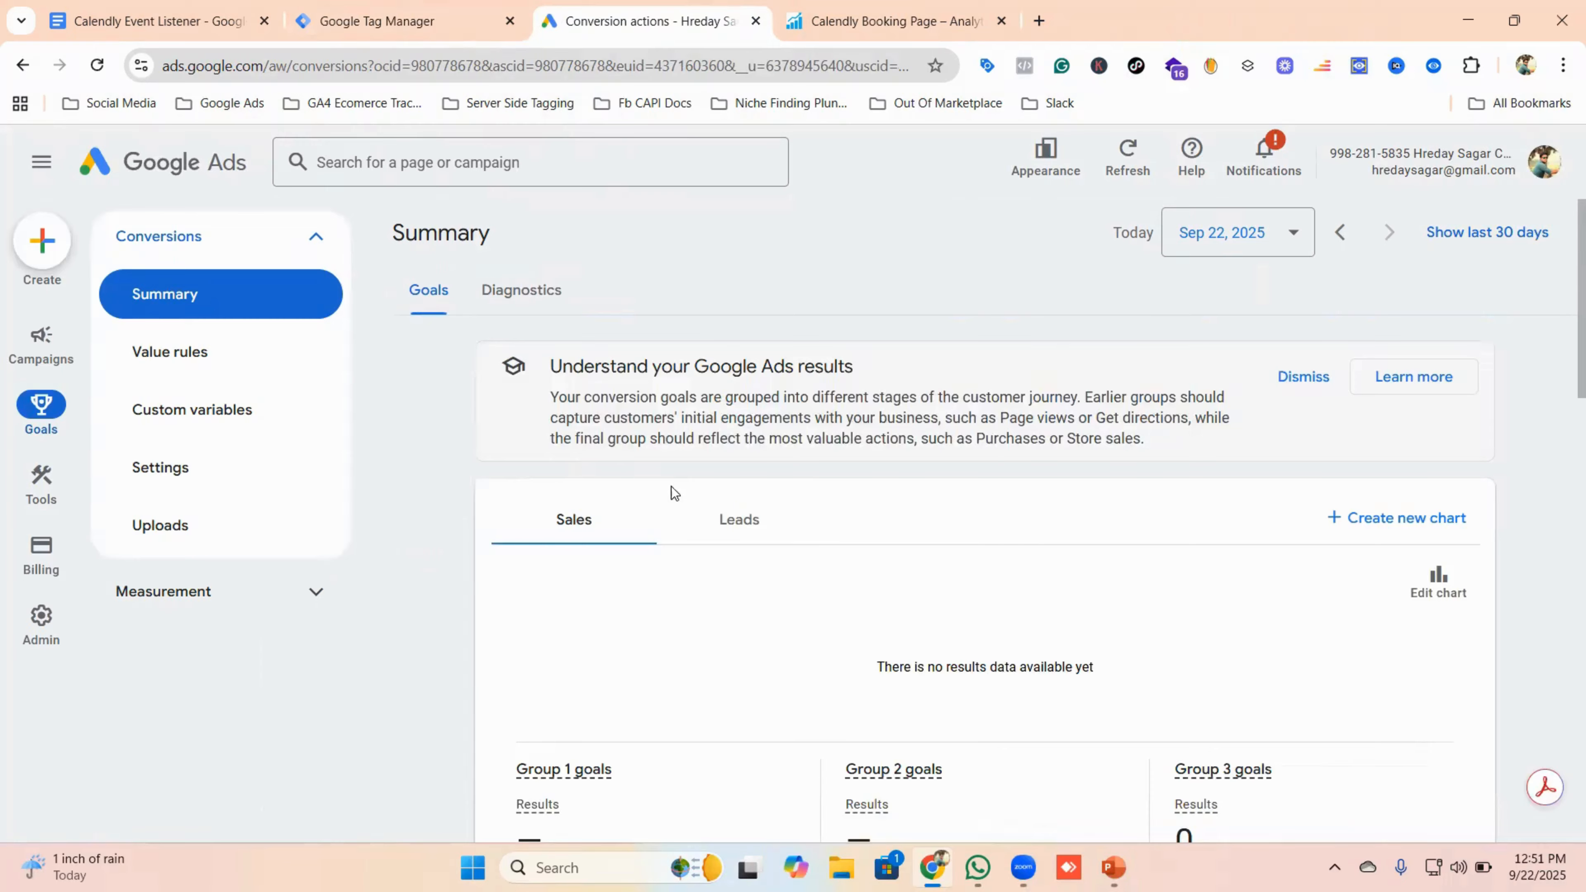
pyautogui.scroll(-12, 729, 504)
pyautogui.scroll(-9, 731, 504)
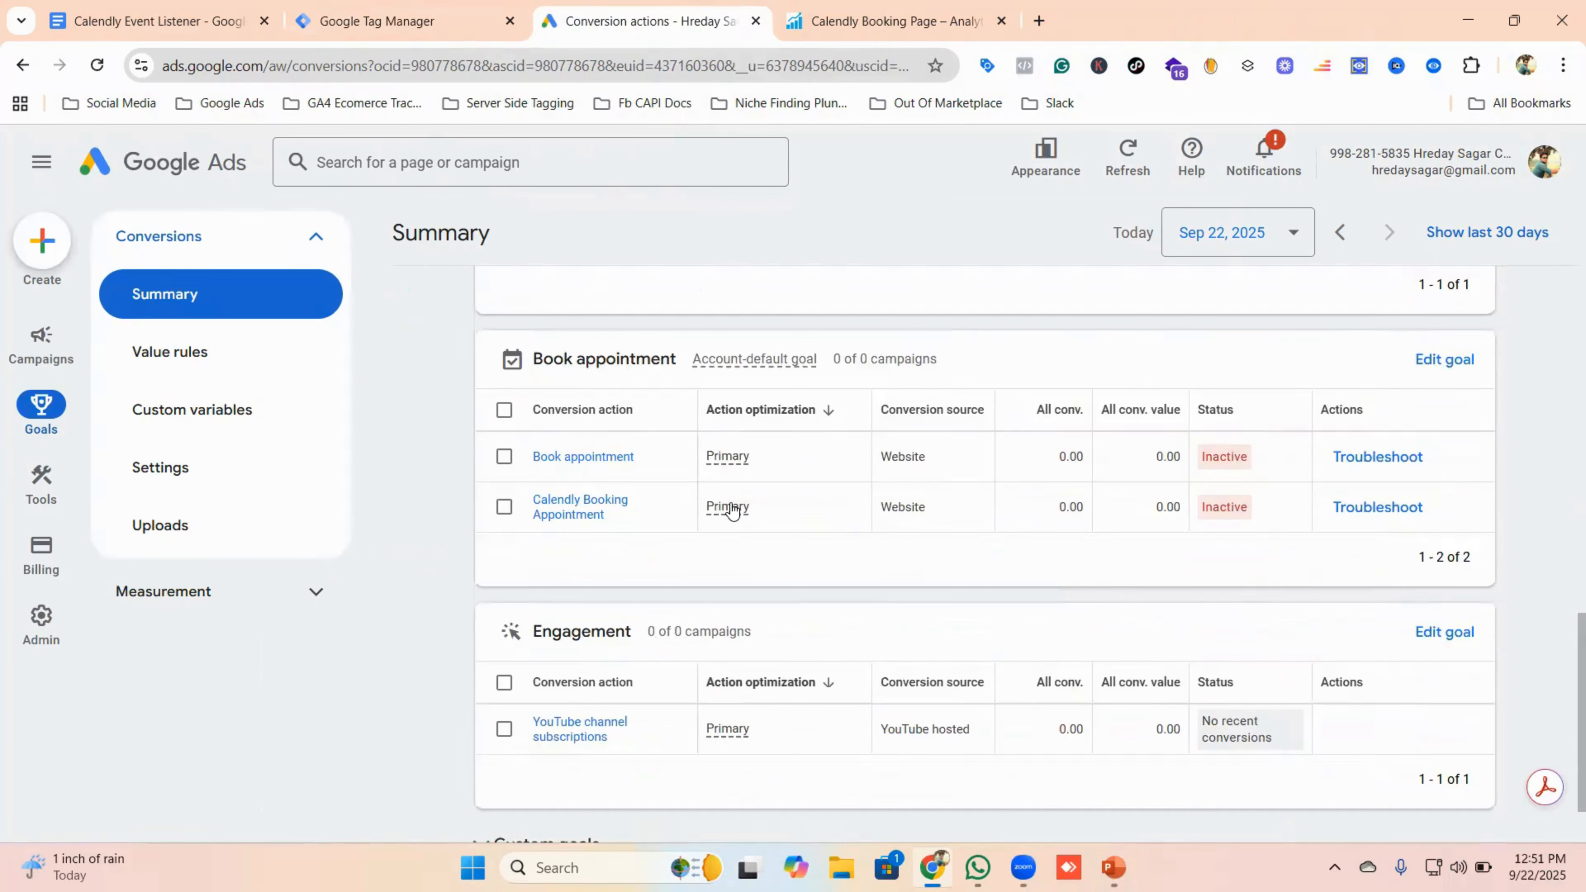
pyautogui.scroll(3, 736, 503)
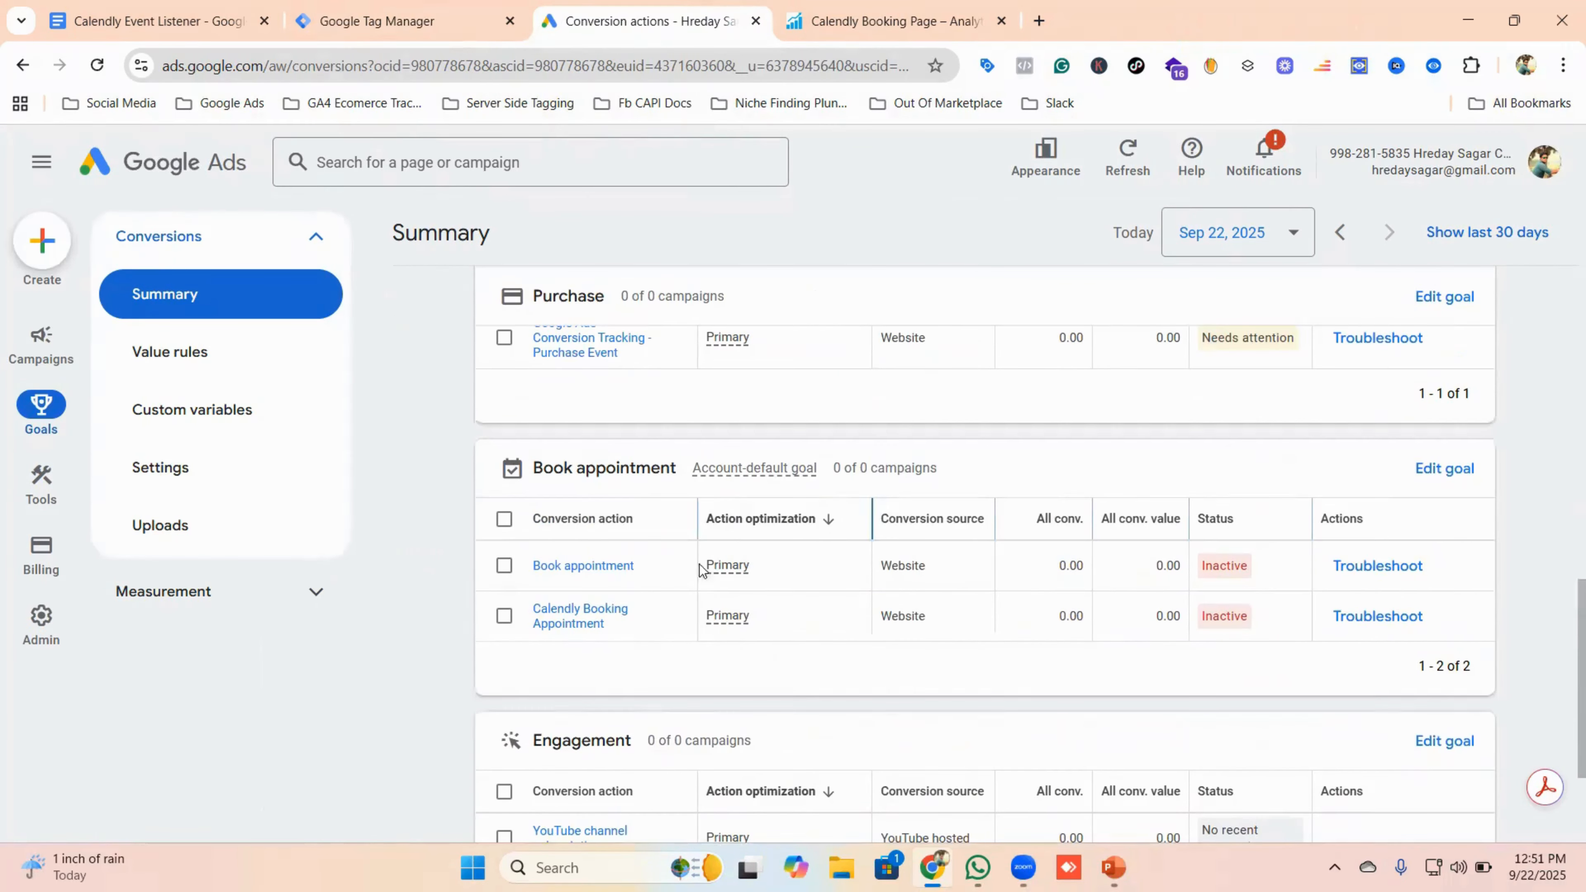
pyautogui.moveTo(669, 636)
pyautogui.click(431, 26)
pyautogui.click(1373, 220)
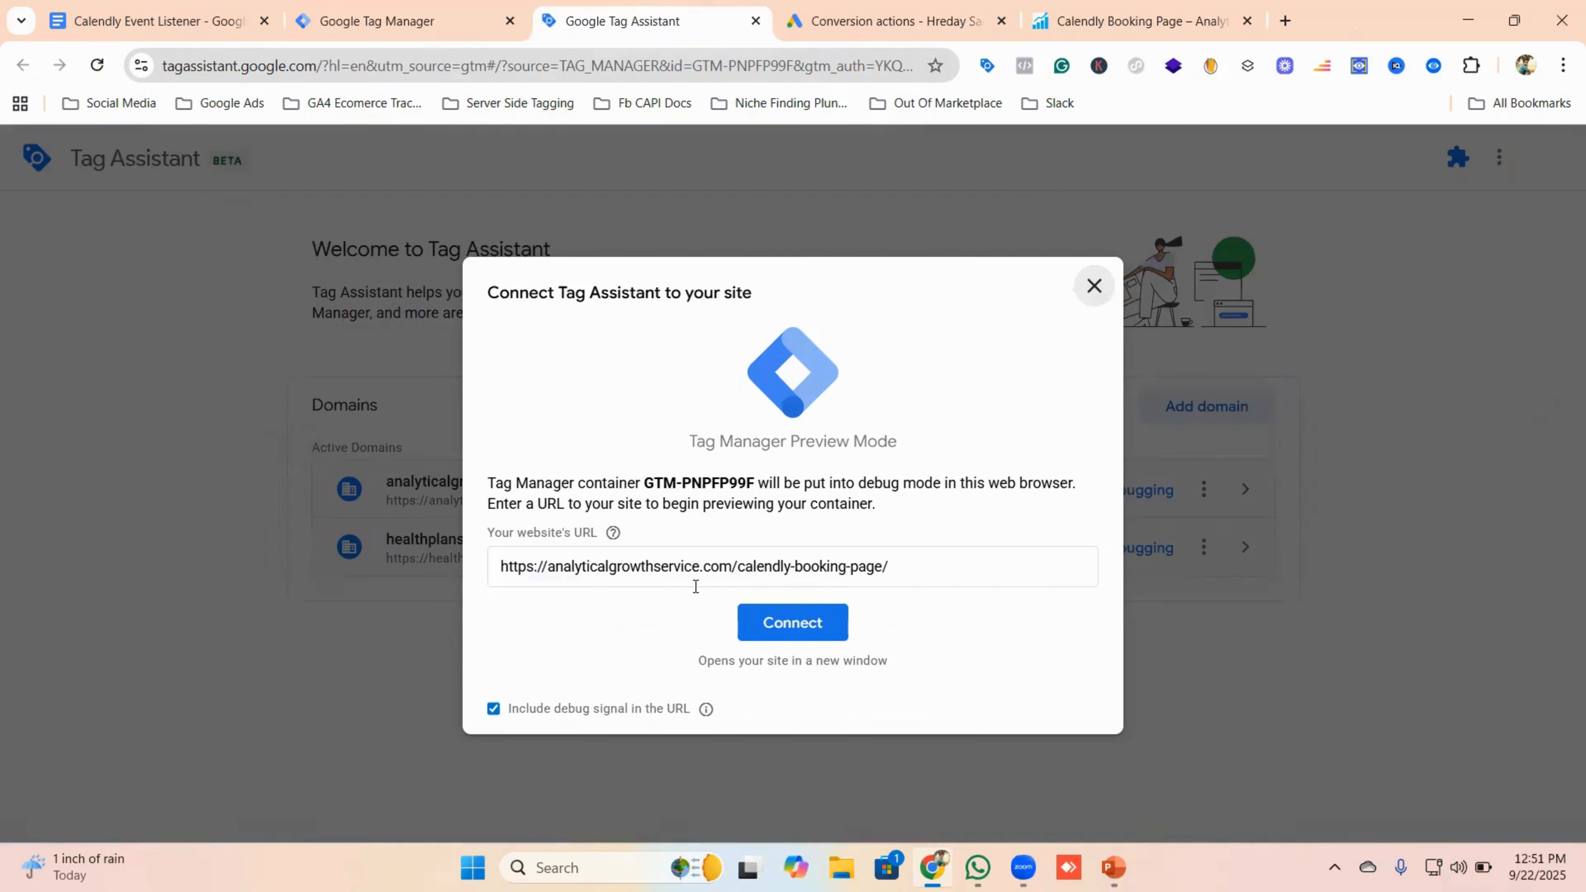
pyautogui.click(778, 618)
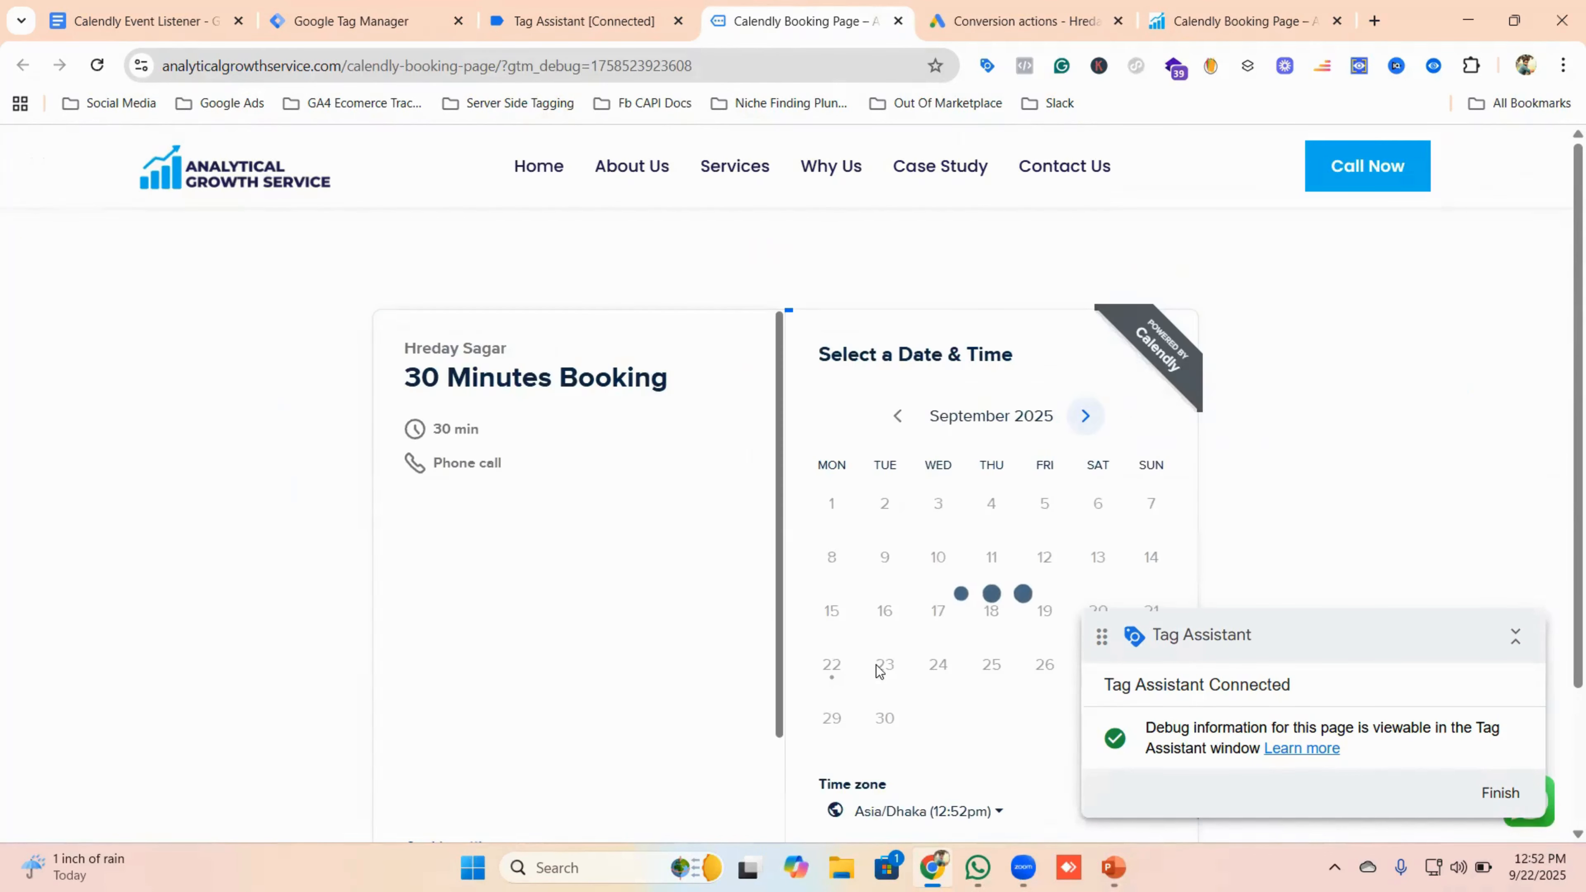
# - Choose Tuesday, September 30 at 9:30am in the Calendly widget and continue to the booking details
pyautogui.scroll(-1, 937, 584)
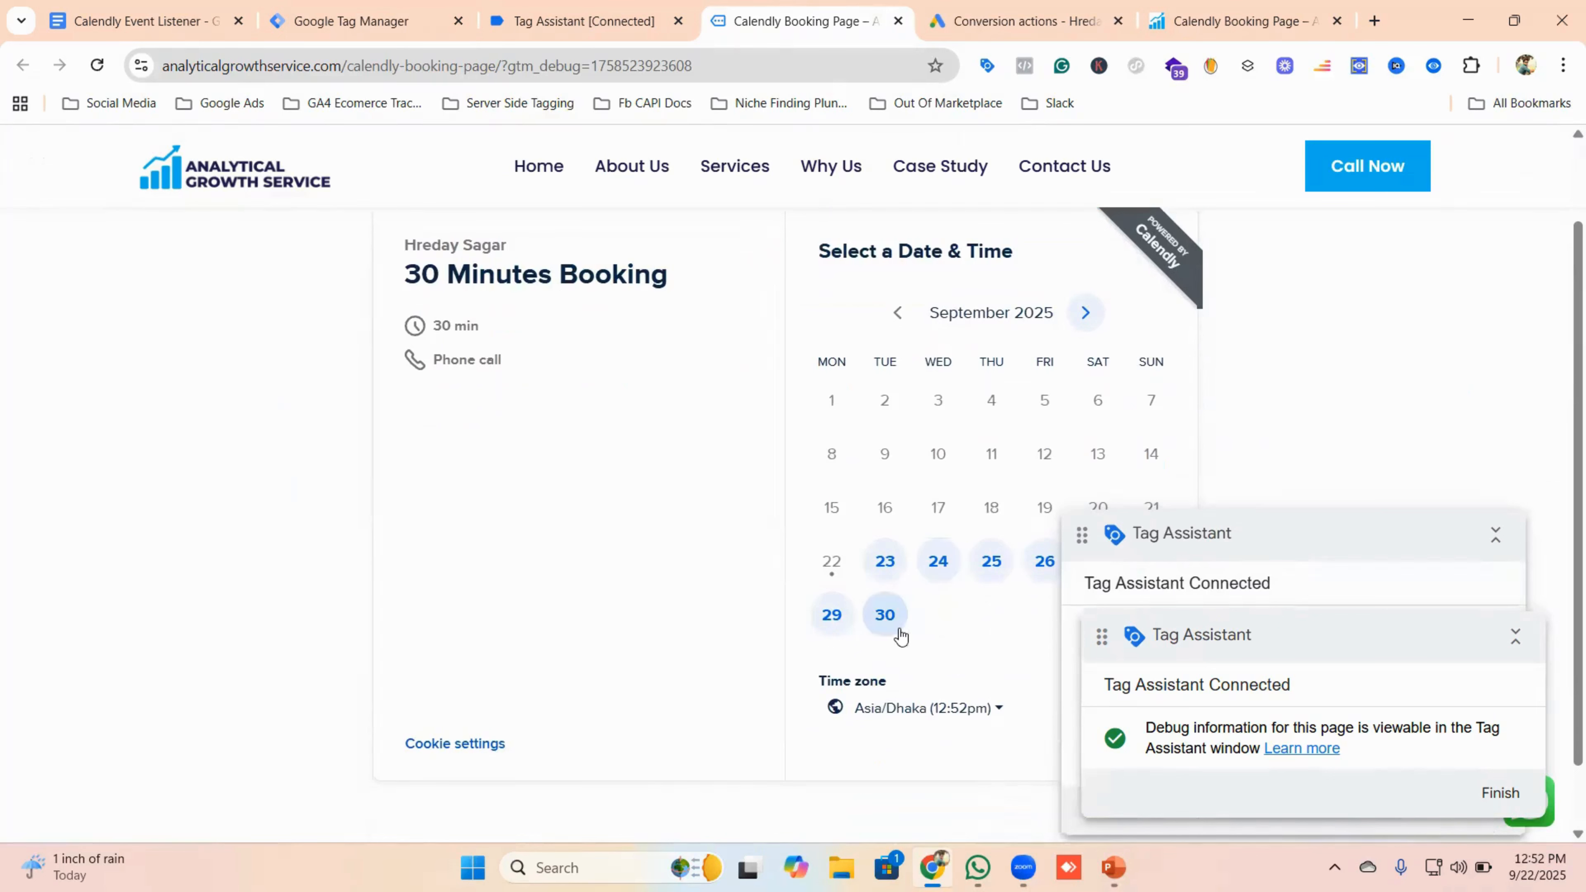
pyautogui.click(884, 619)
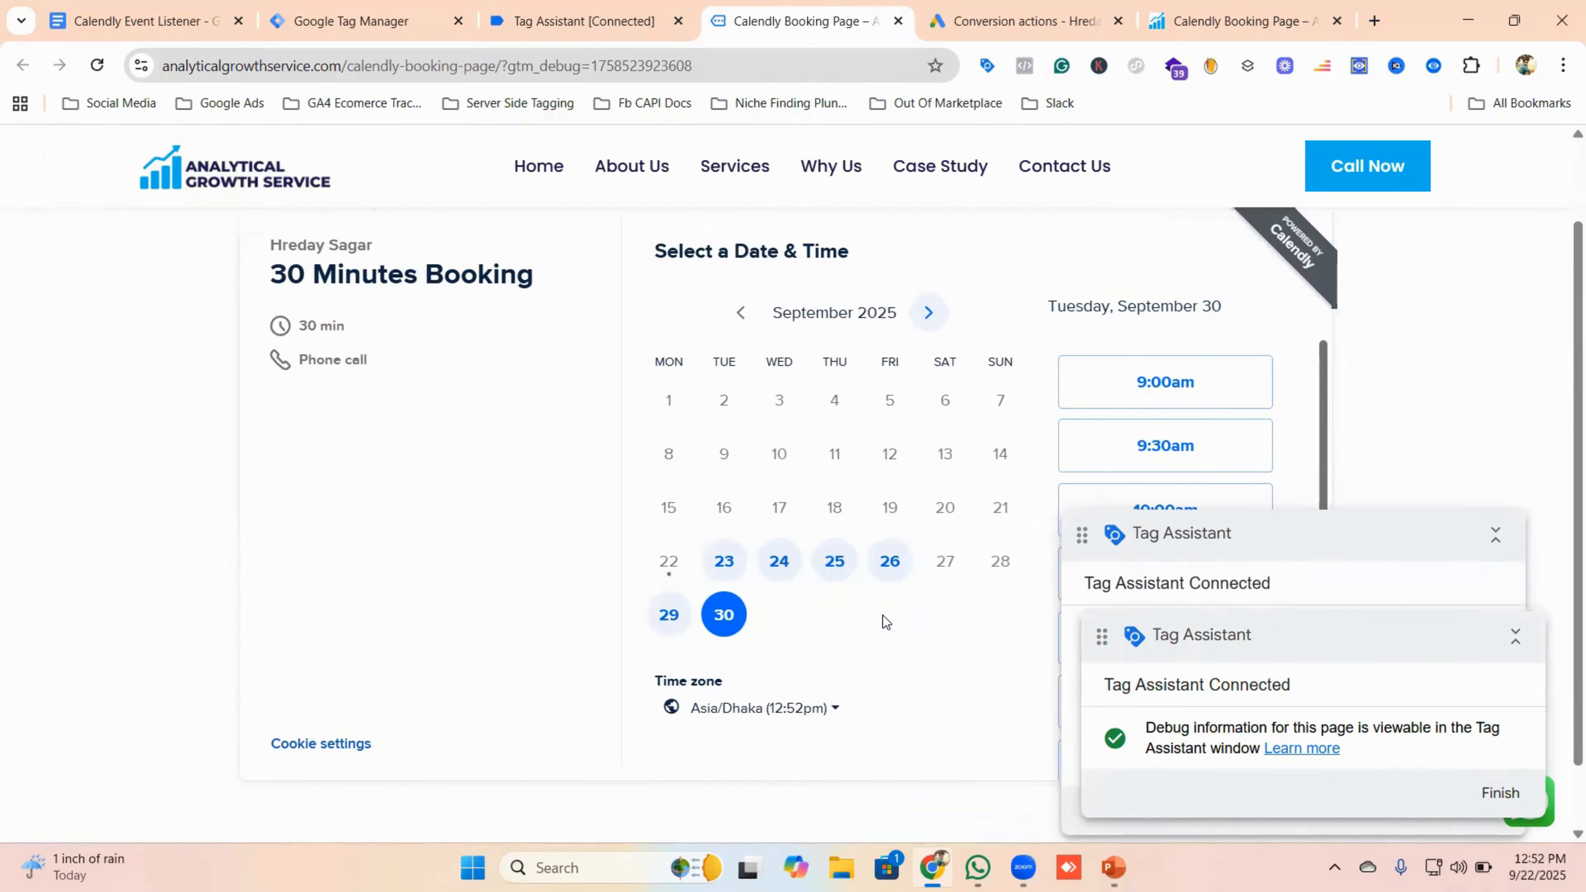
pyautogui.click(1137, 454)
pyautogui.click(1222, 450)
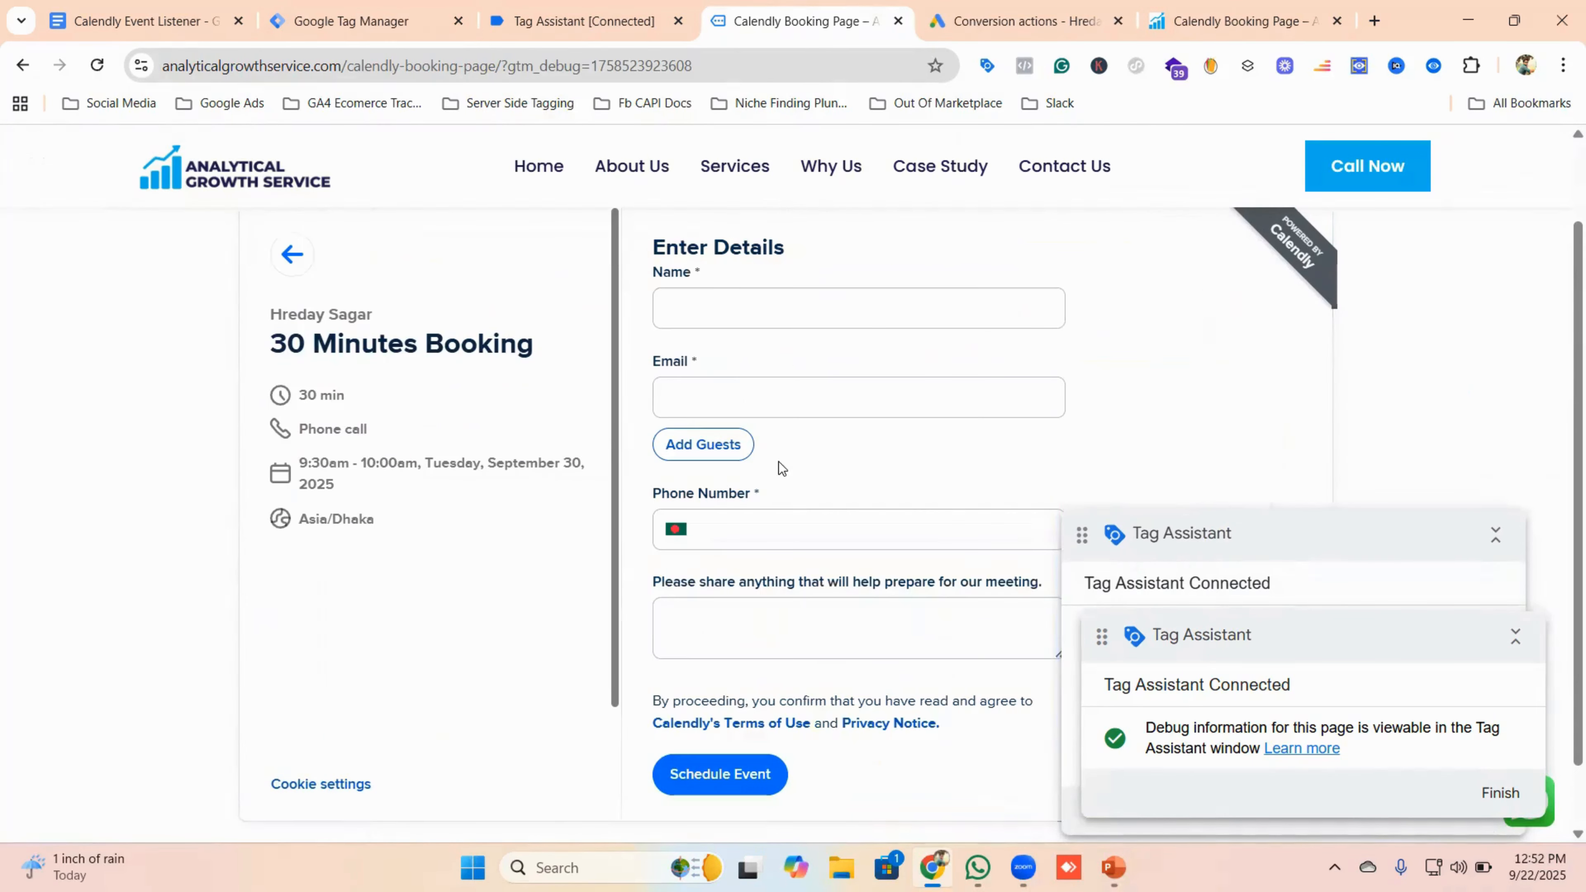
# - Continue into the connected Tag Assistant session and review the summary of fired tags before the booking is submitted
pyautogui.click(560, 19)
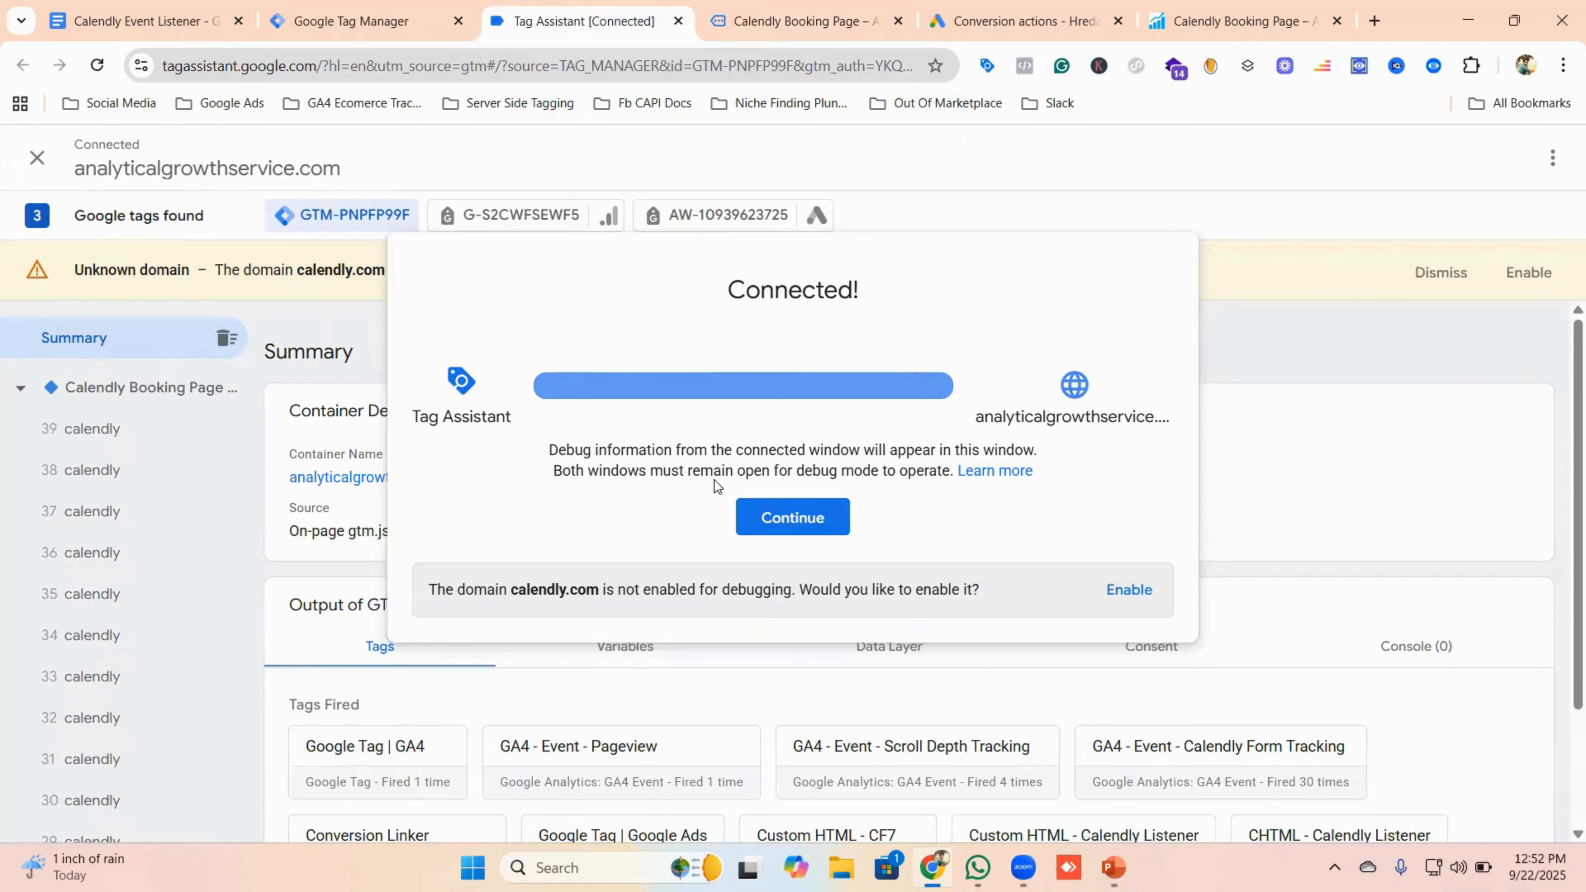
pyautogui.click(789, 525)
pyautogui.scroll(-2, 683, 515)
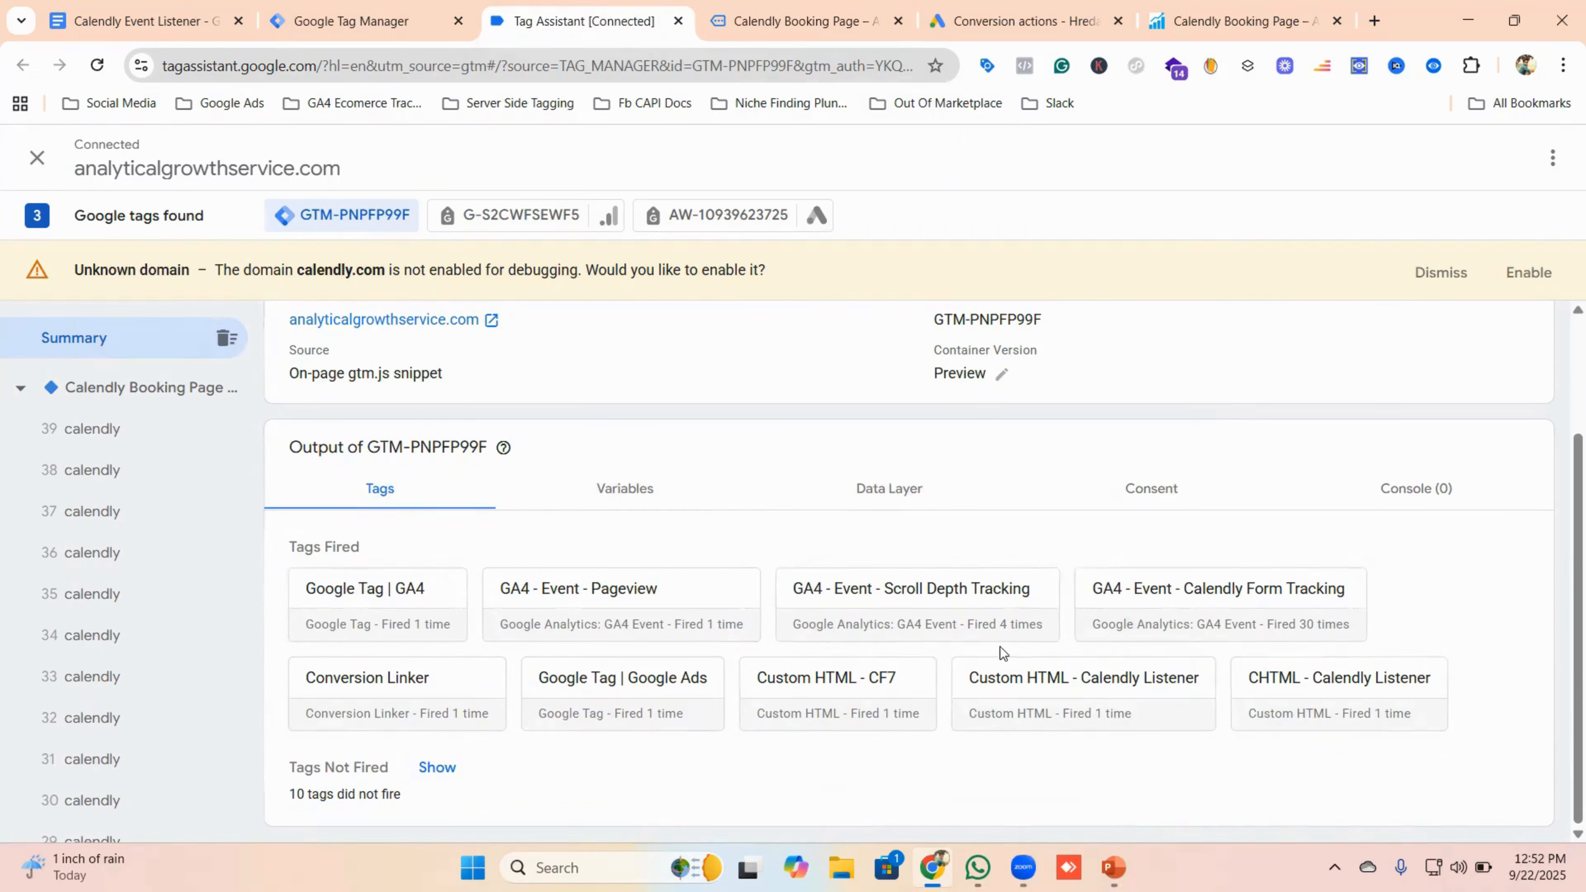
# - Return to the booking page, autofill the name, email and phone number, and schedule the event
pyautogui.click(755, 21)
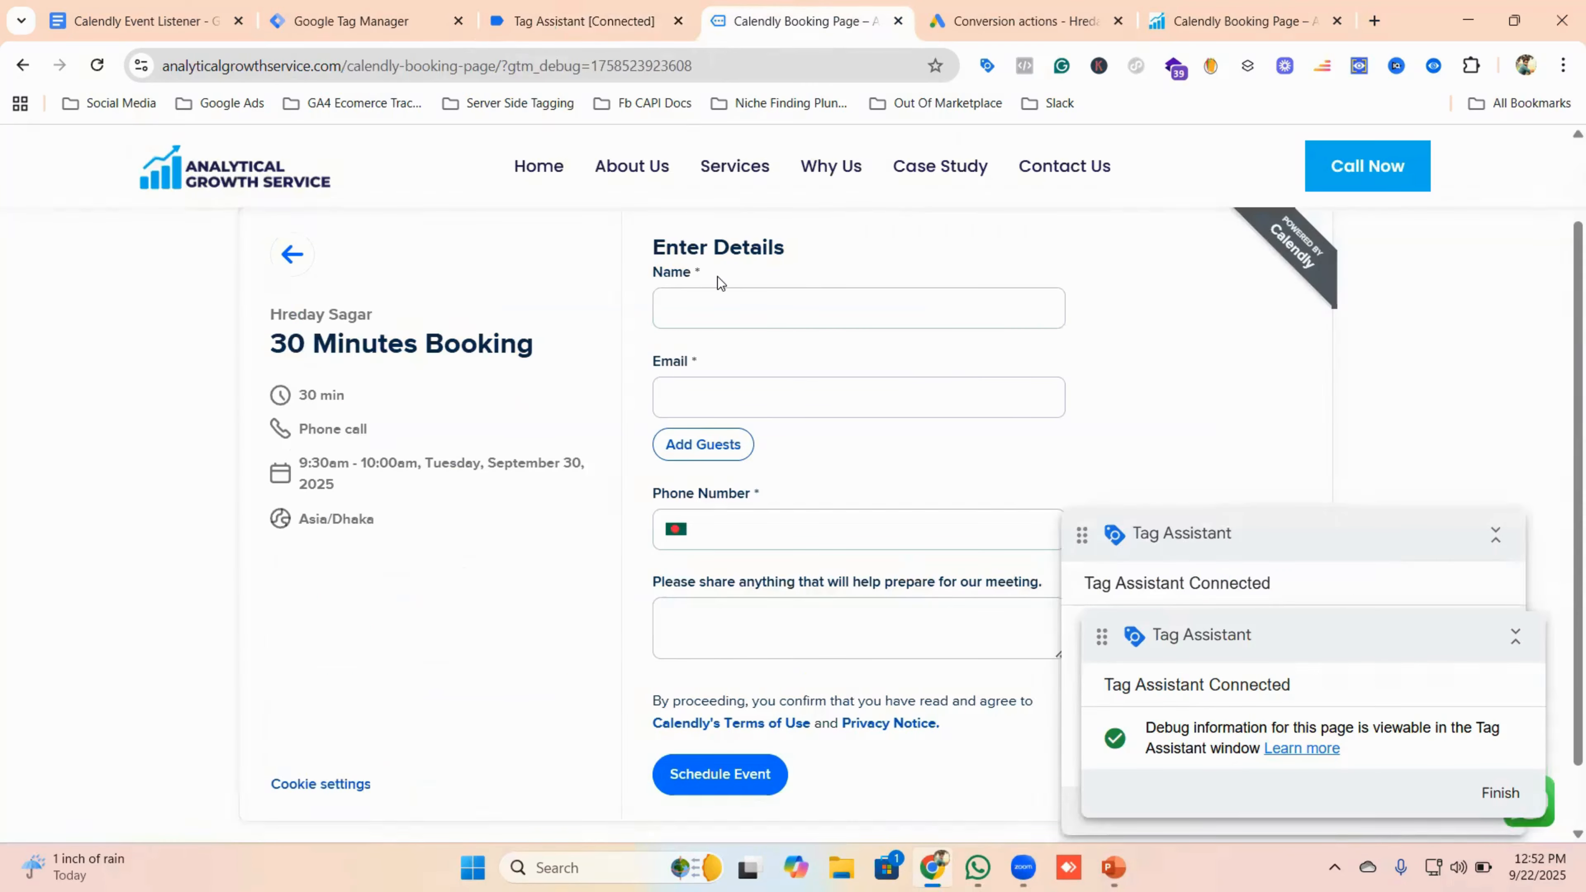
pyautogui.click(728, 292)
pyautogui.press('Down')
pyautogui.press('Return')
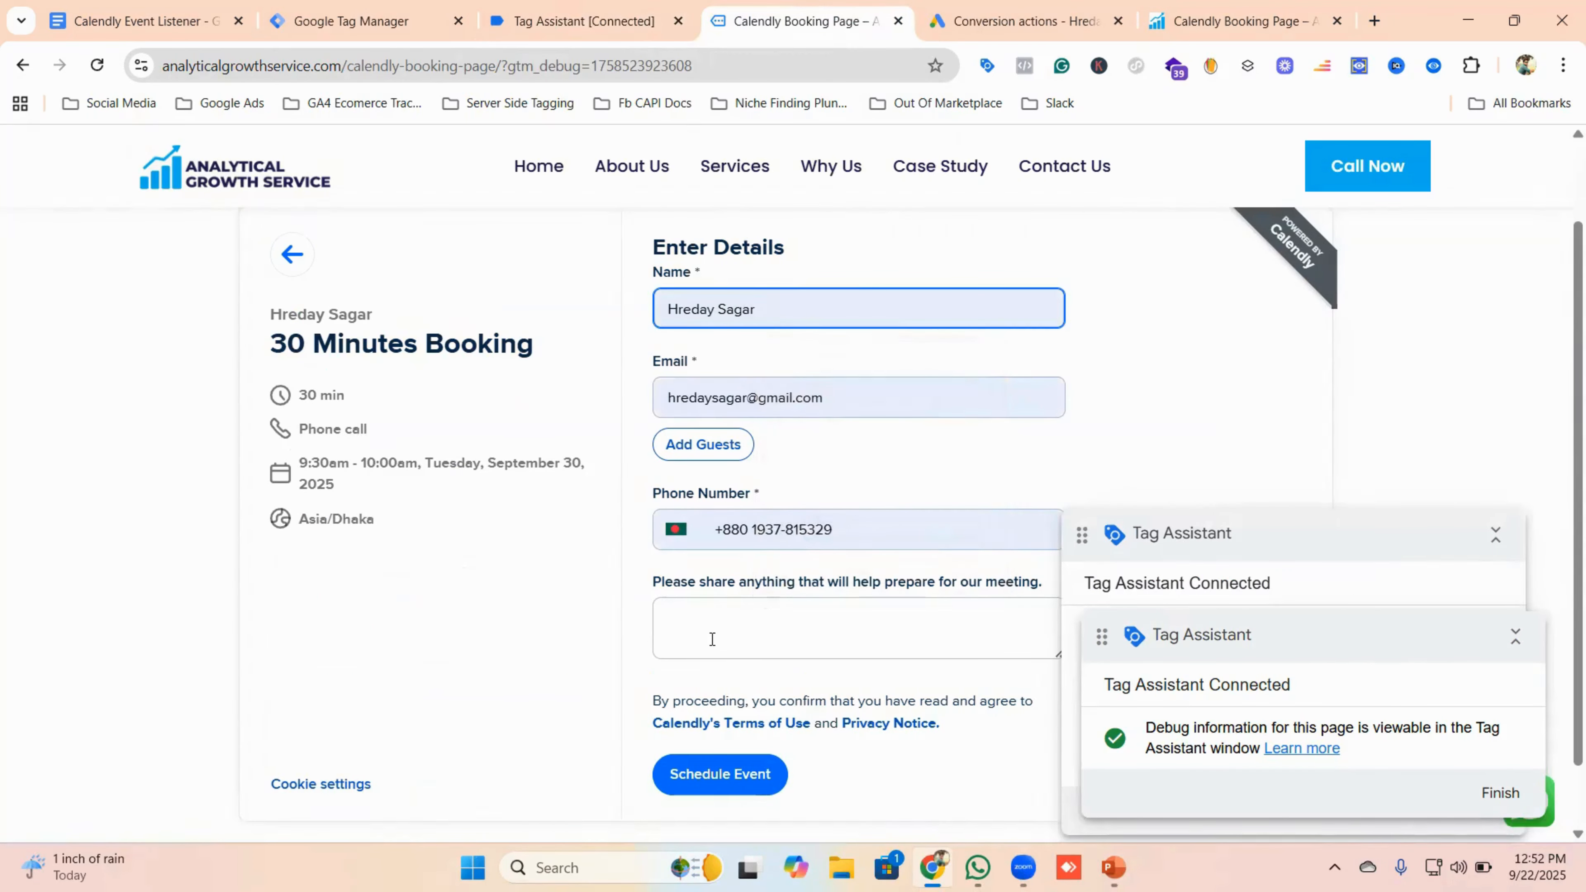
pyautogui.click(713, 778)
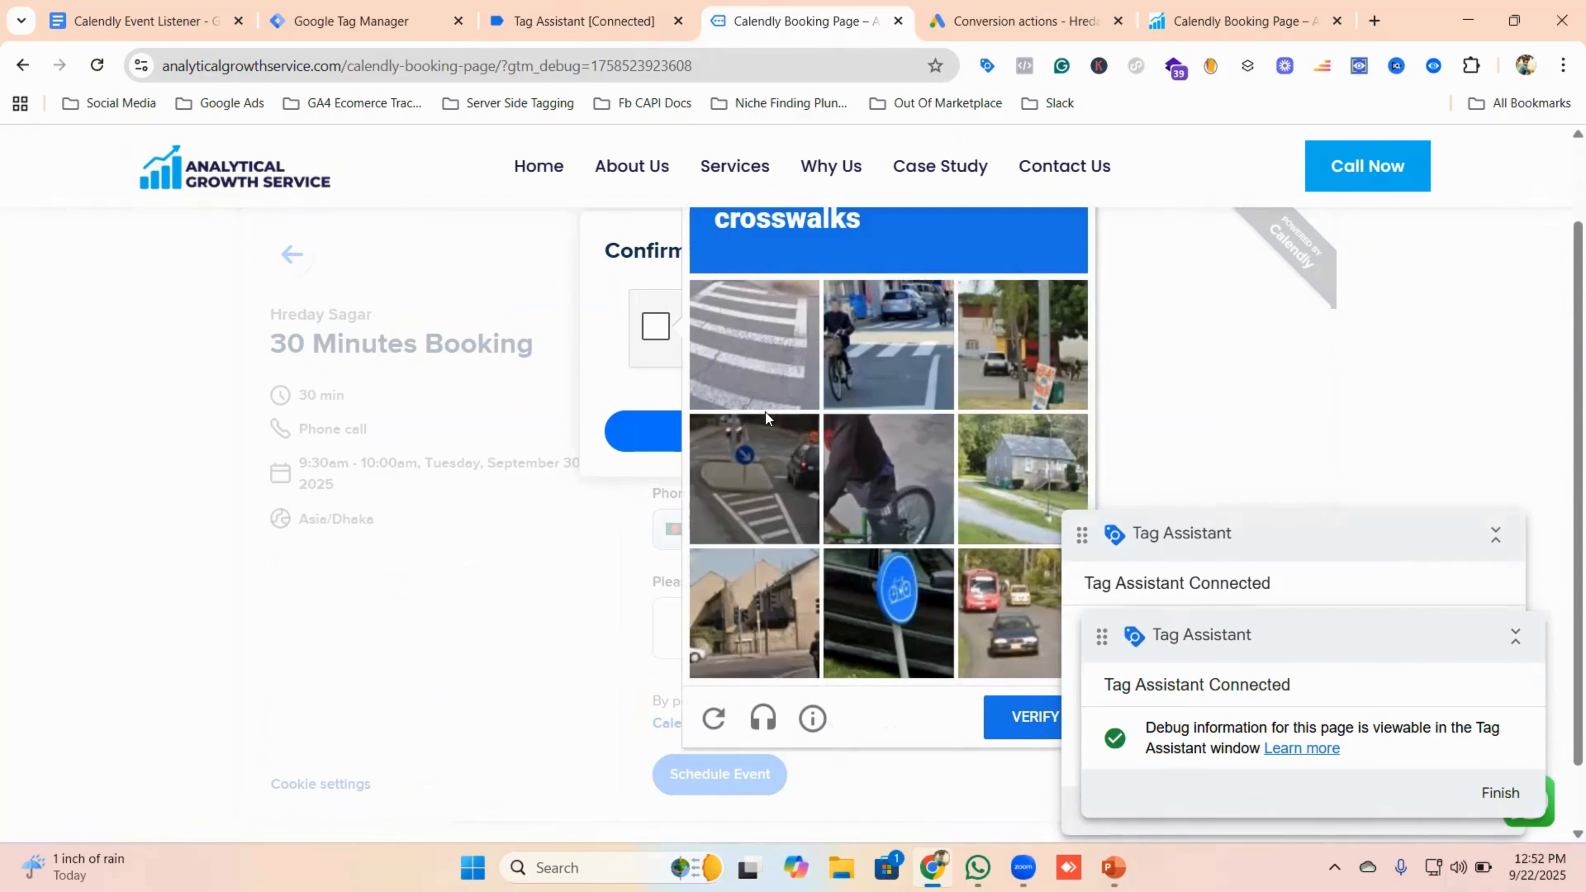
# - Try to pass the image verification by selecting the crosswalk pictures
pyautogui.click(766, 411)
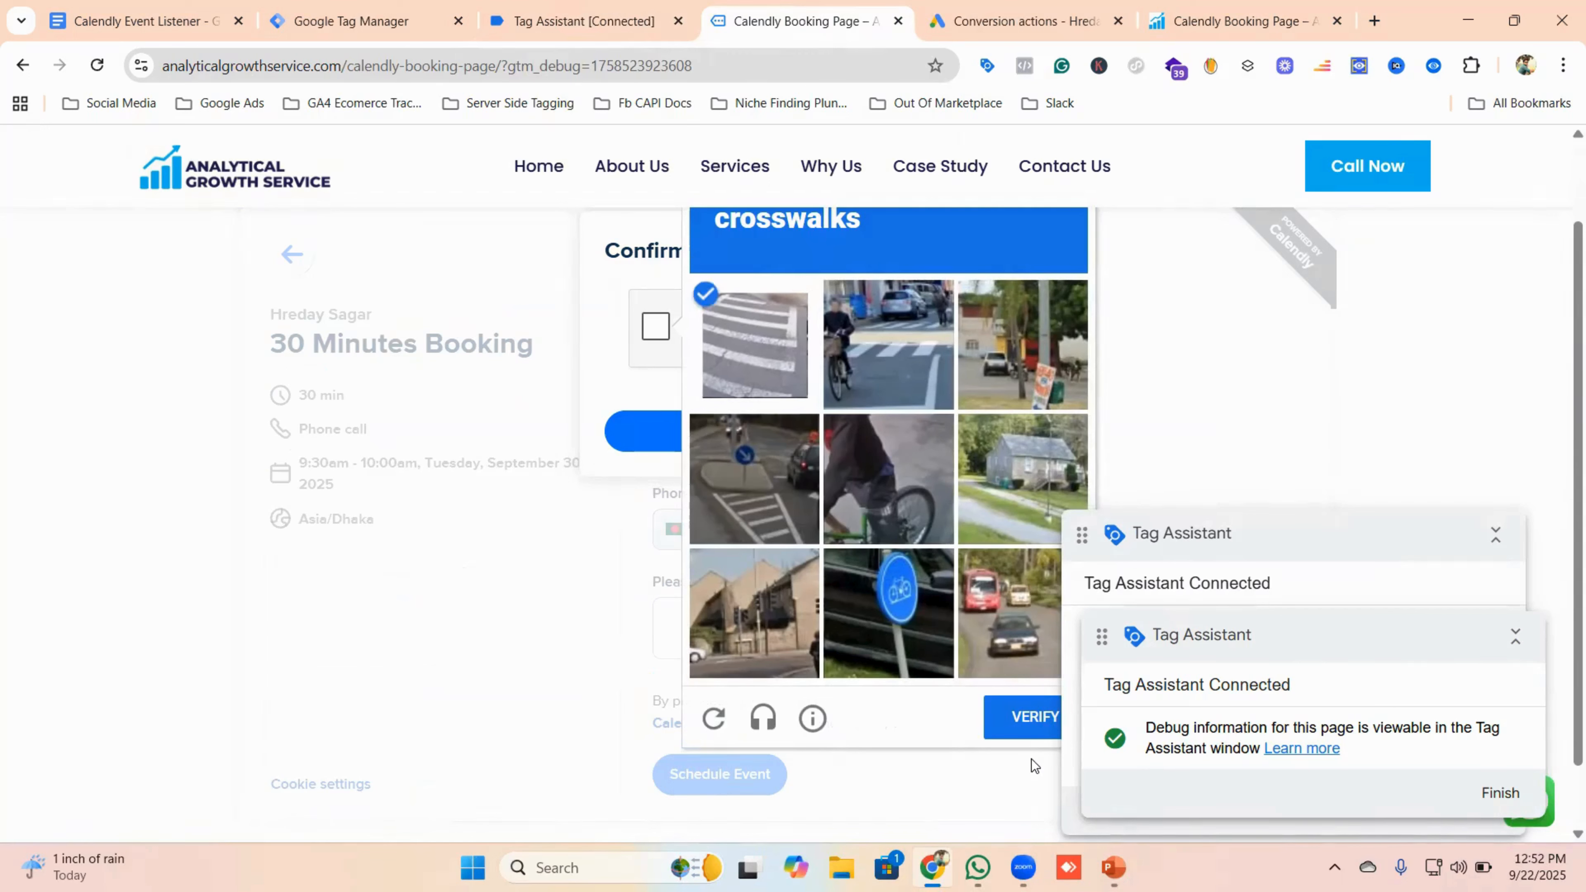
pyautogui.click(1024, 718)
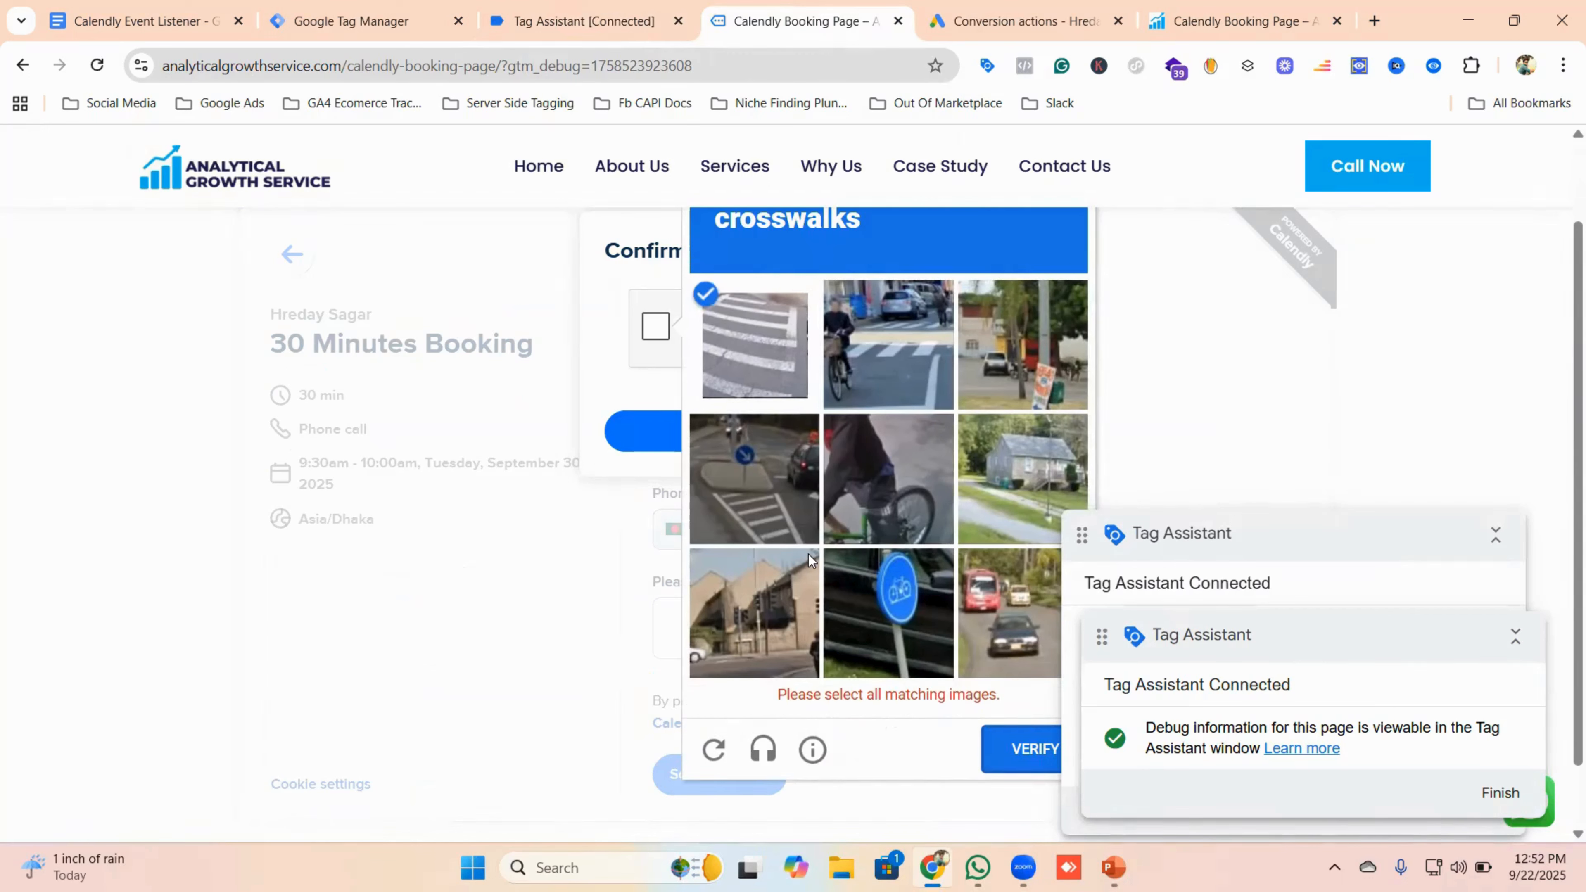
pyautogui.click(821, 410)
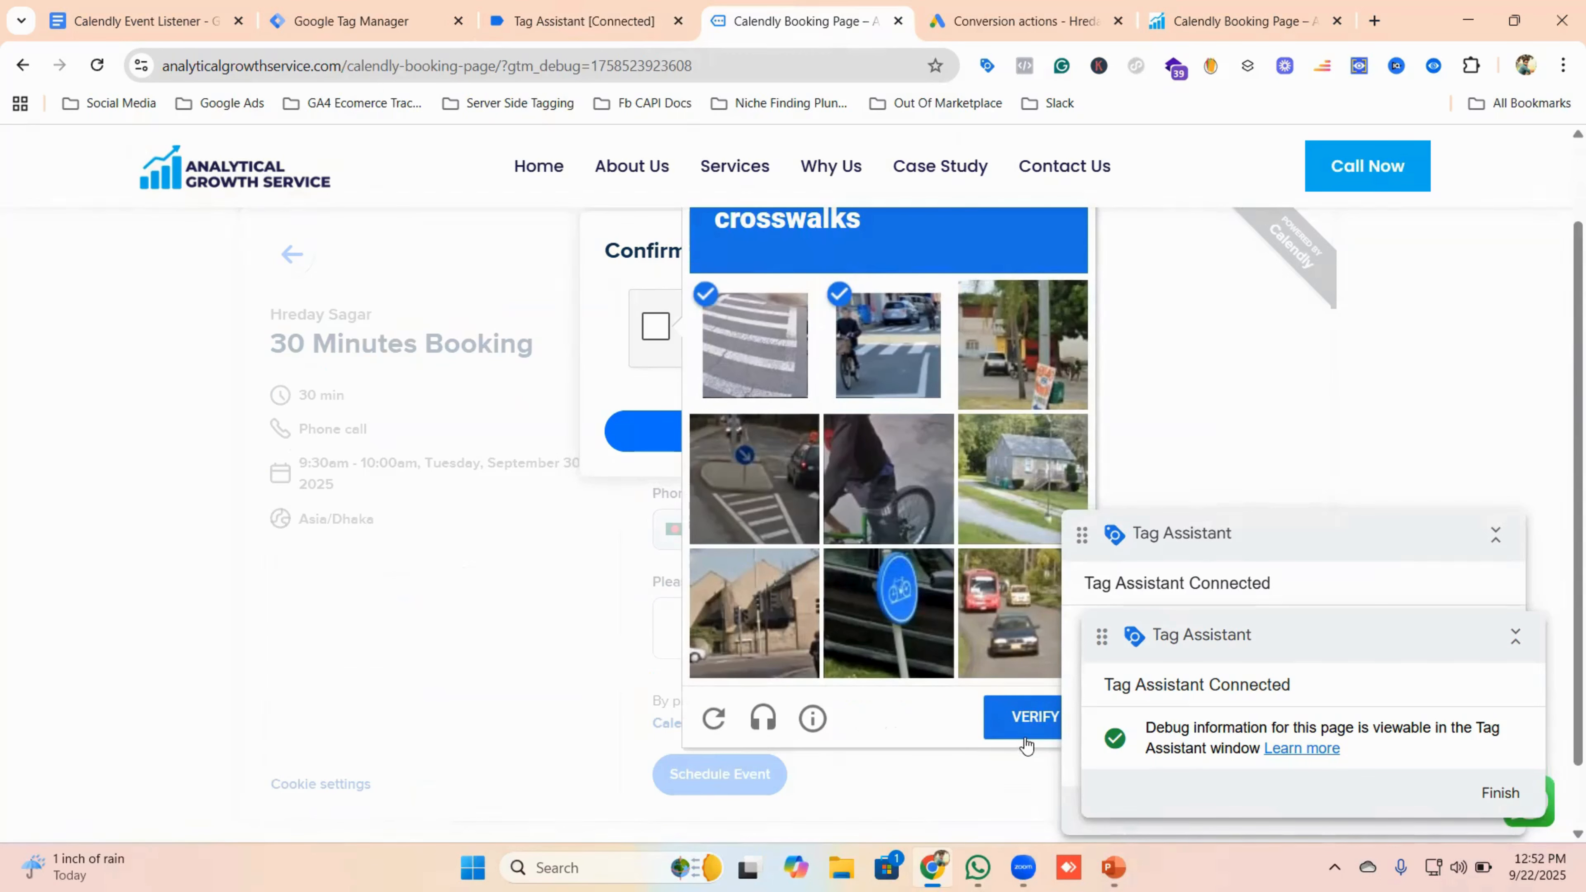
pyautogui.click(1002, 718)
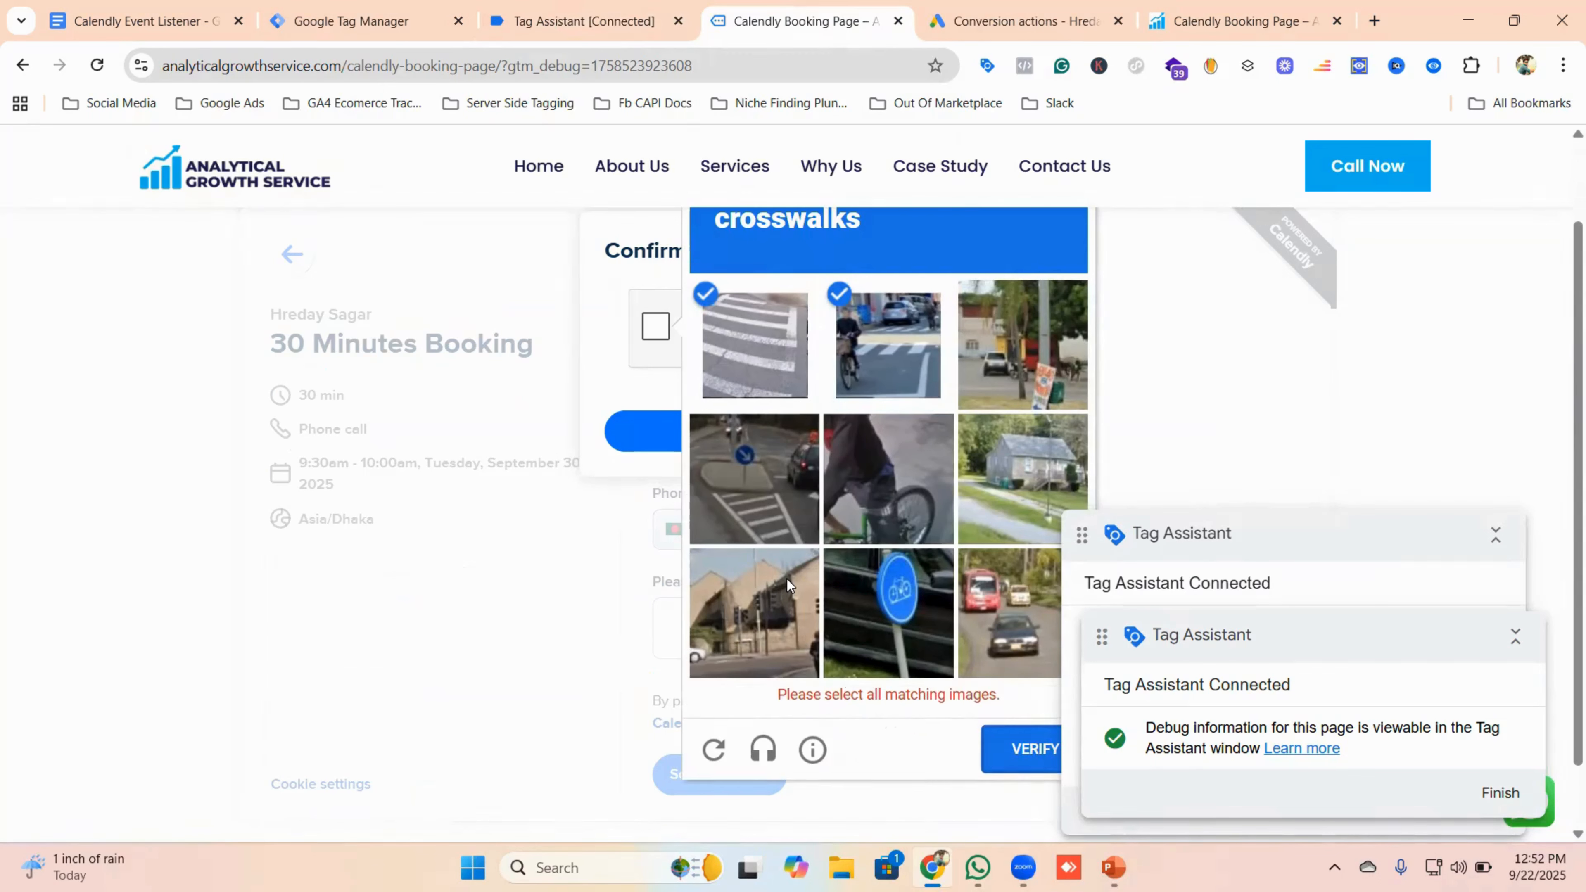
pyautogui.click(1010, 504)
pyautogui.click(1010, 722)
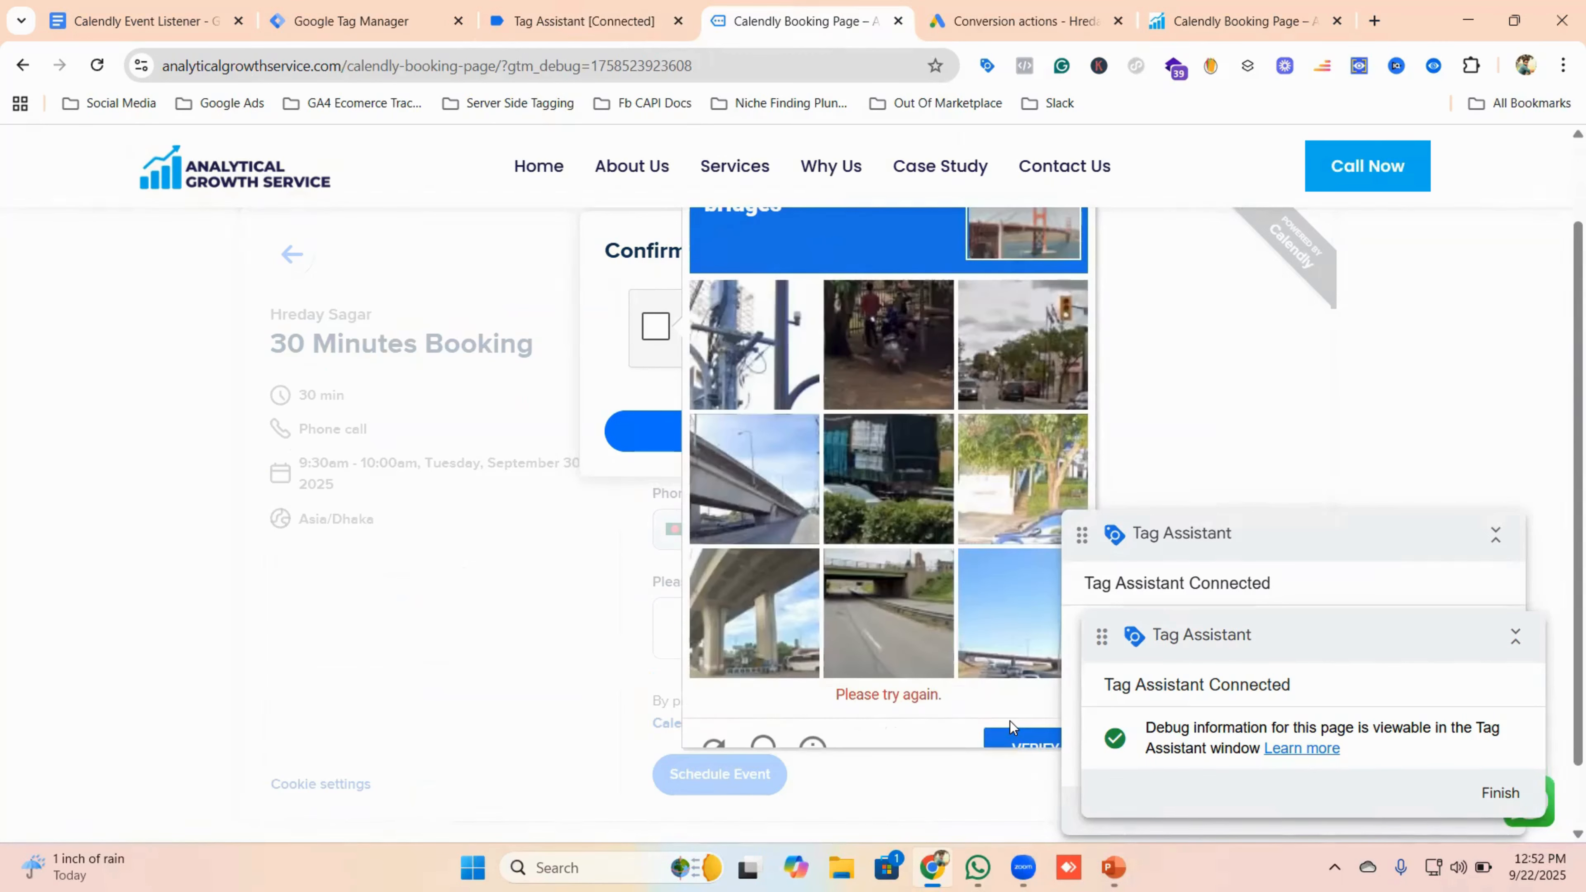
# - Select the bridge pictures in the replacement image challenge and verify them to complete the booking
pyautogui.scroll(2, 788, 293)
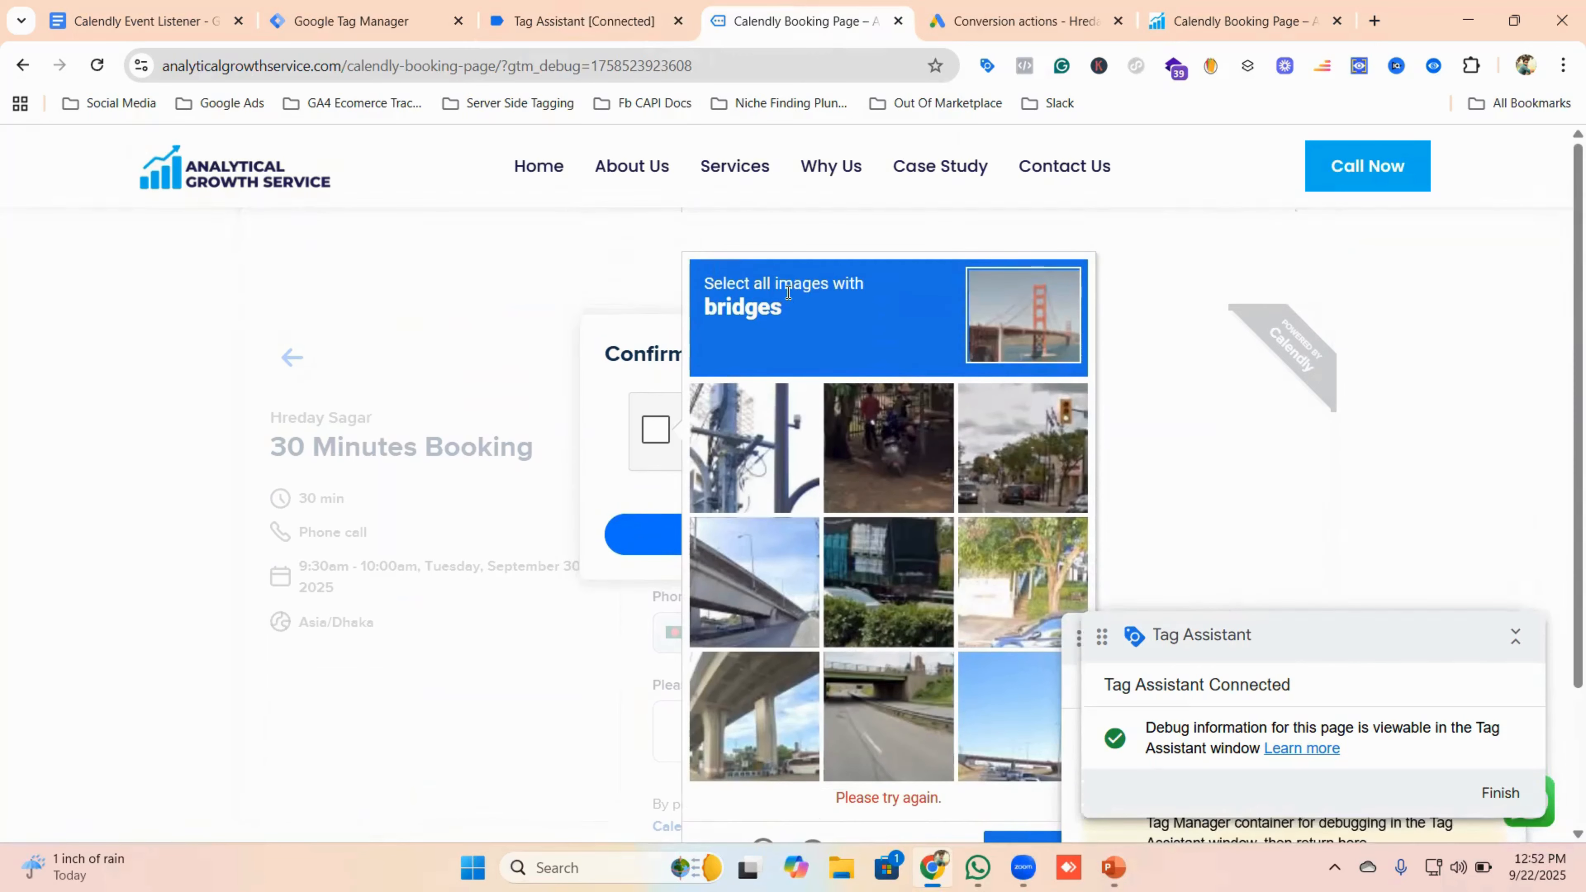
pyautogui.click(761, 476)
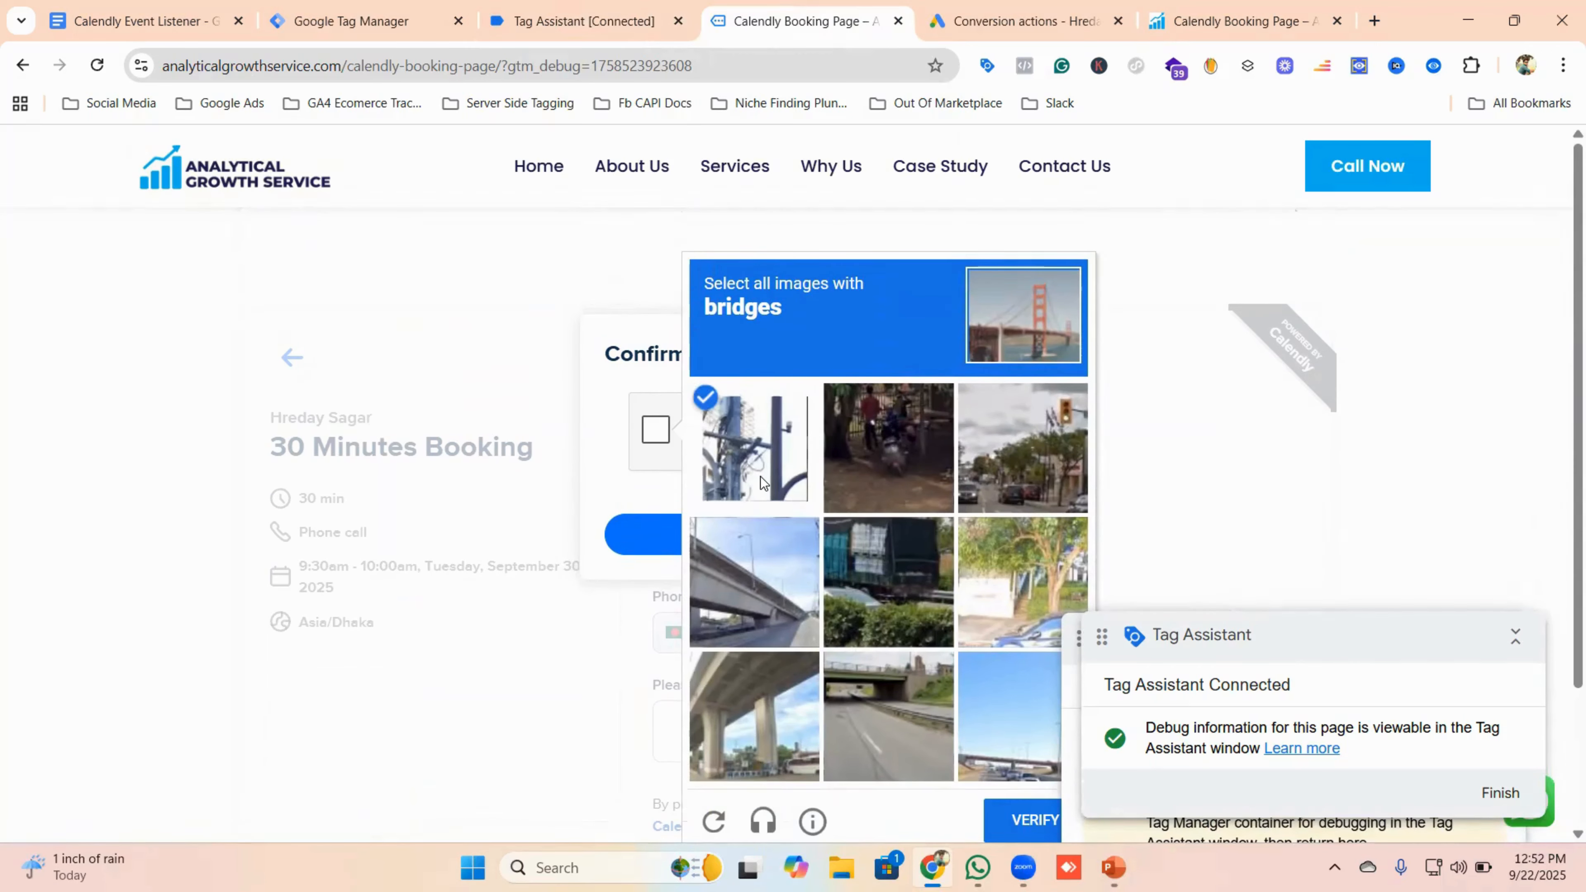
pyautogui.scroll(-2, 862, 554)
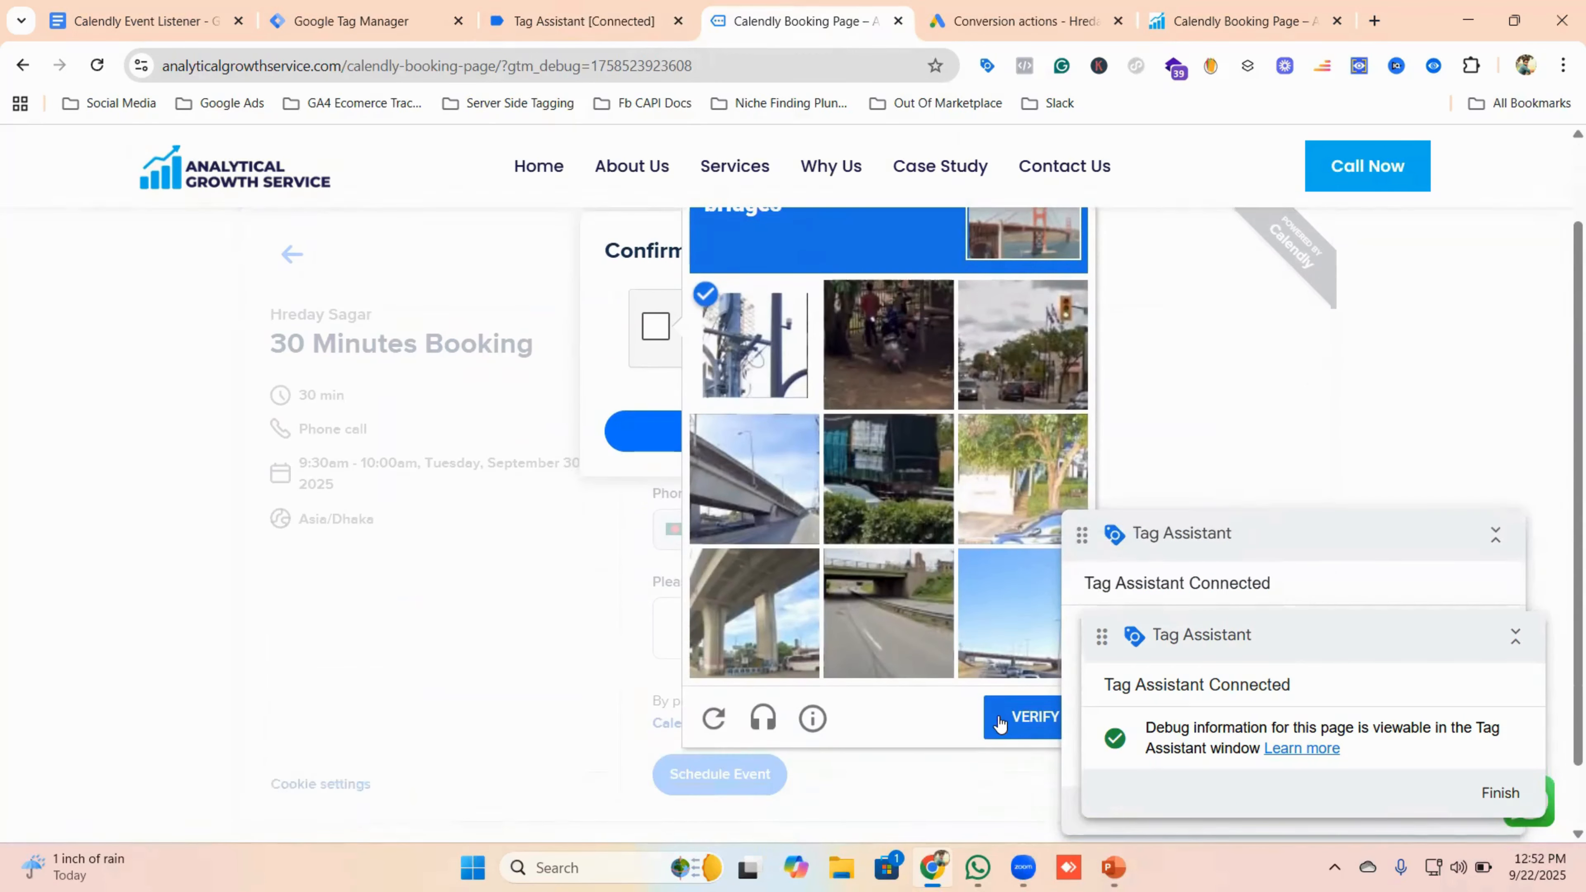
pyautogui.scroll(2, 920, 657)
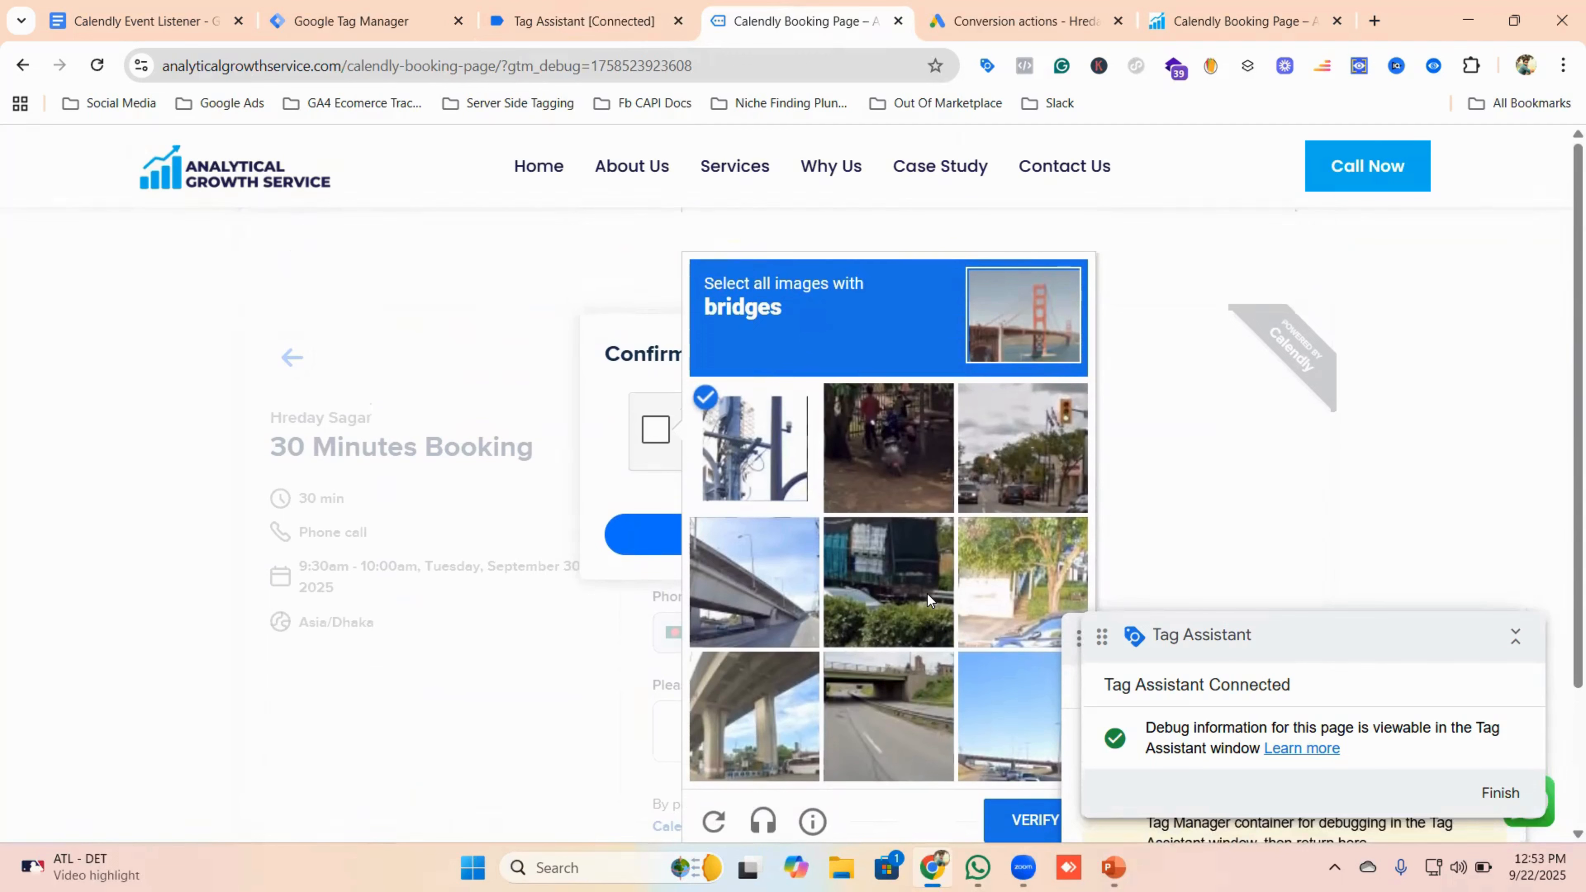
pyautogui.click(749, 617)
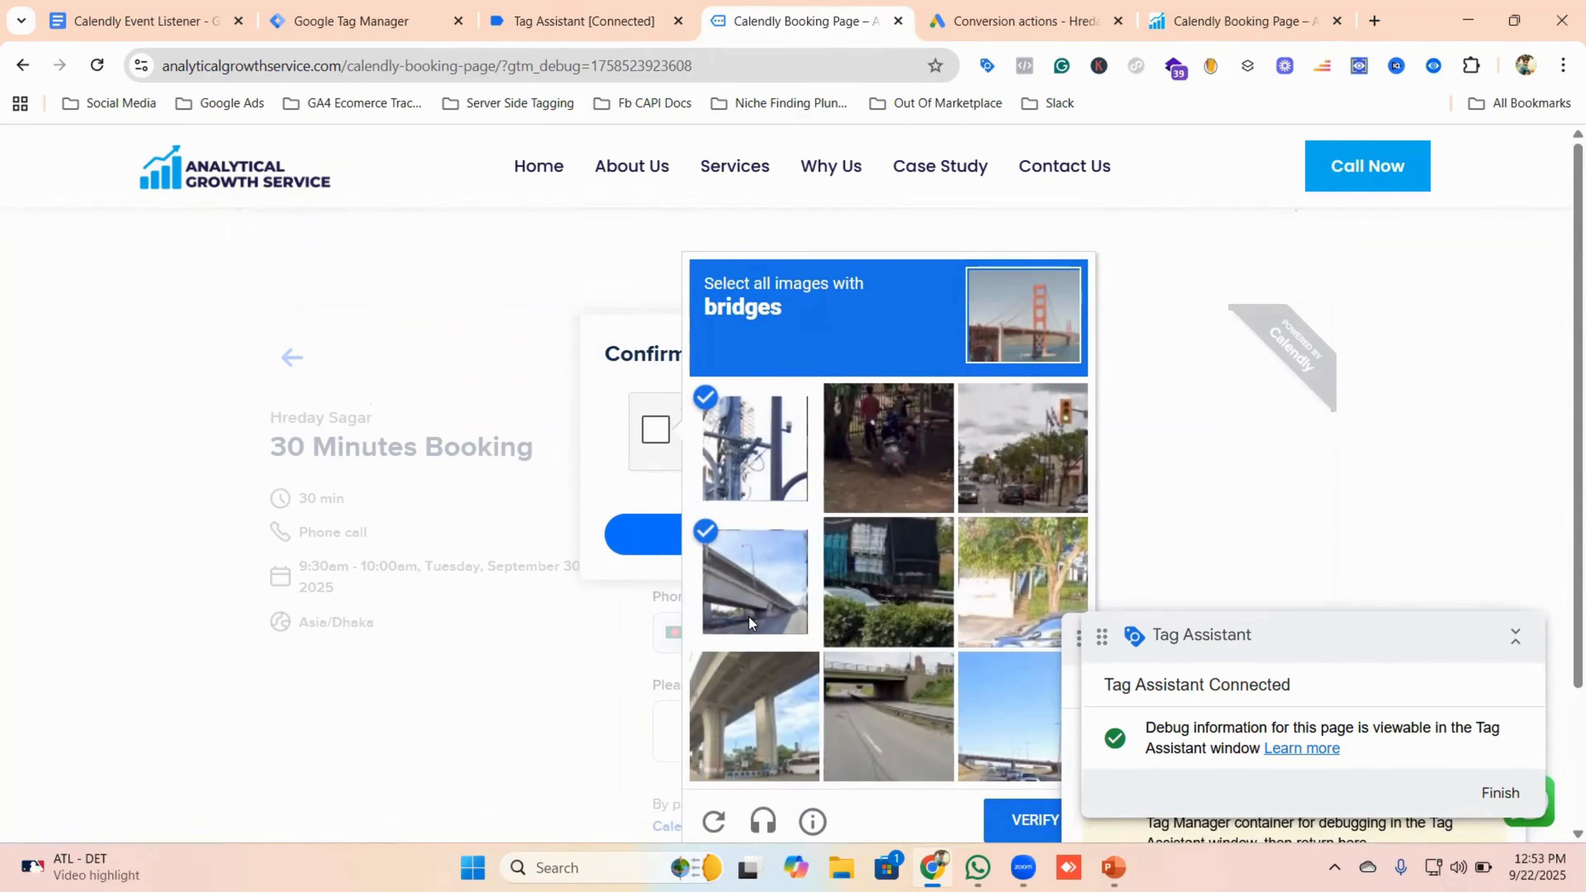
pyautogui.scroll(-3, 937, 624)
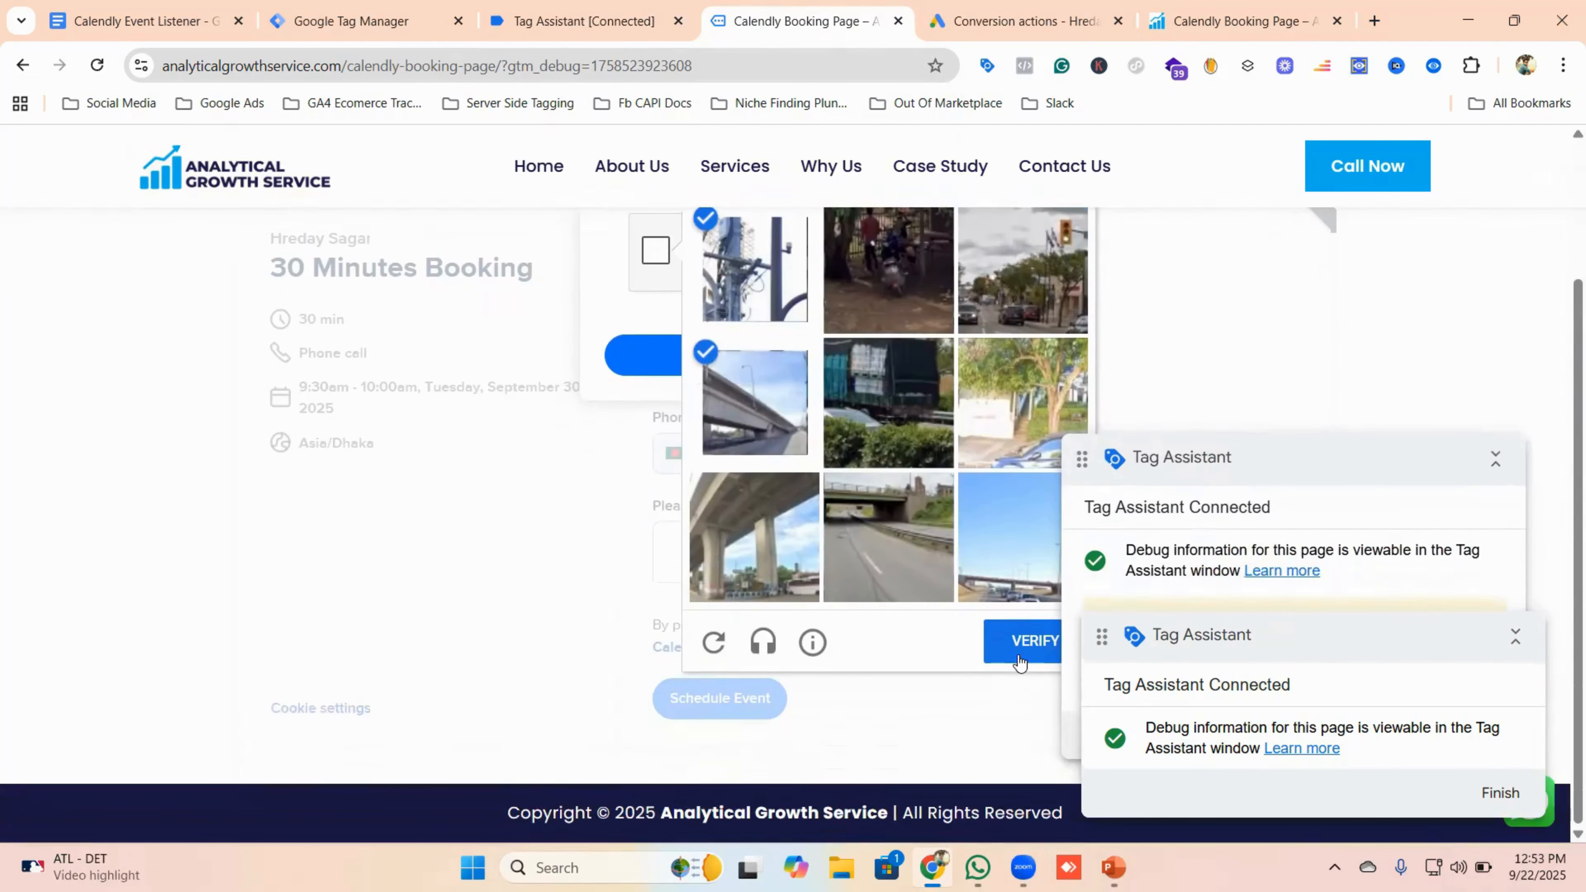
pyautogui.click(907, 554)
pyautogui.click(694, 576)
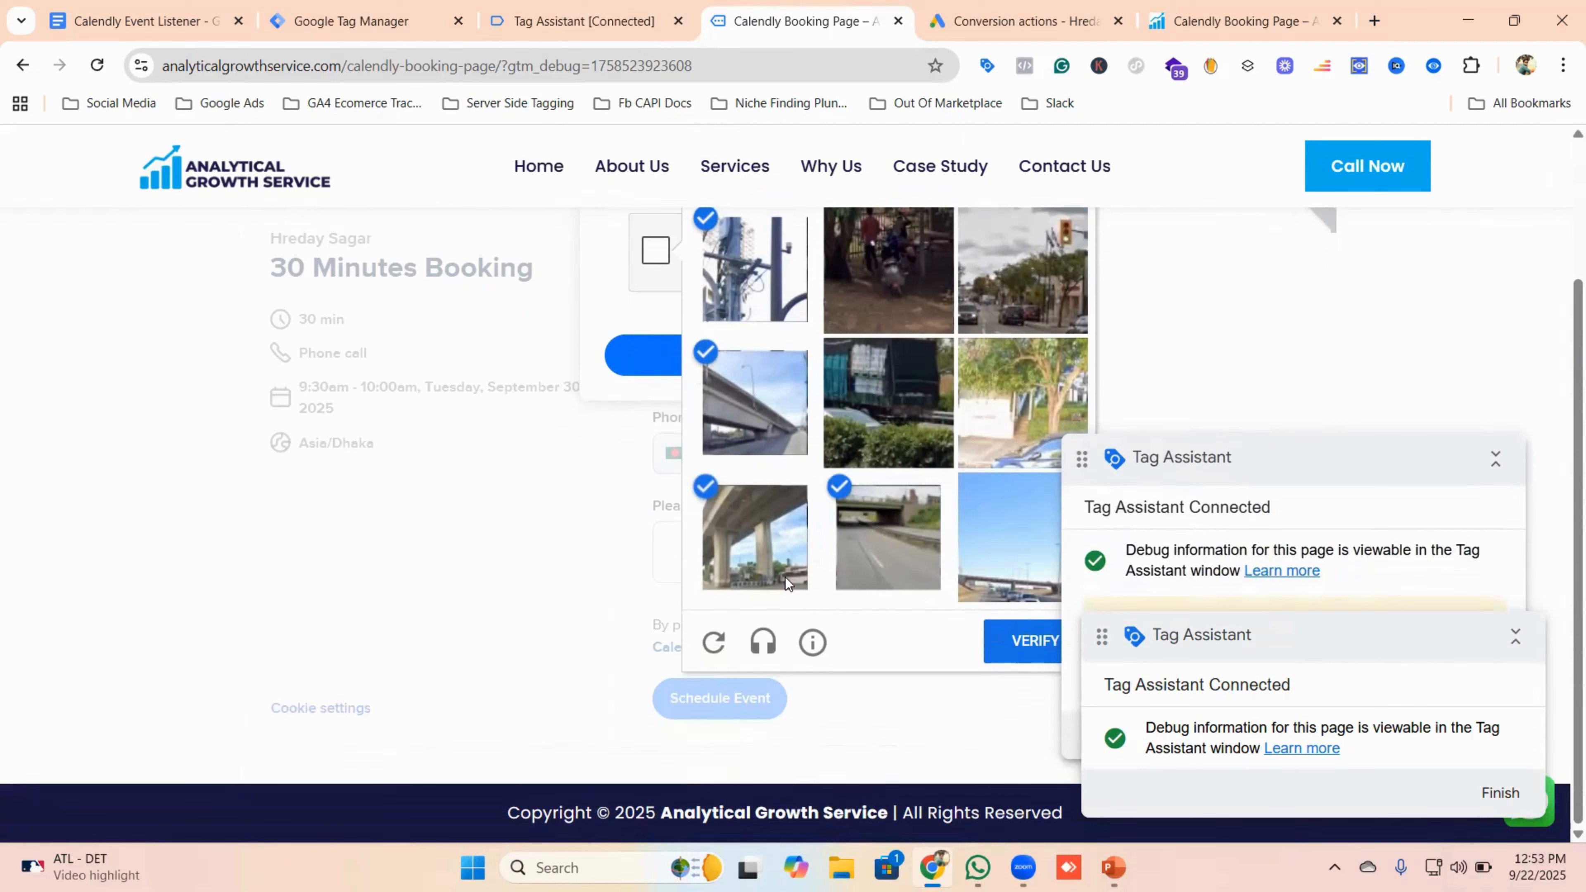
pyautogui.click(738, 276)
pyautogui.click(1027, 651)
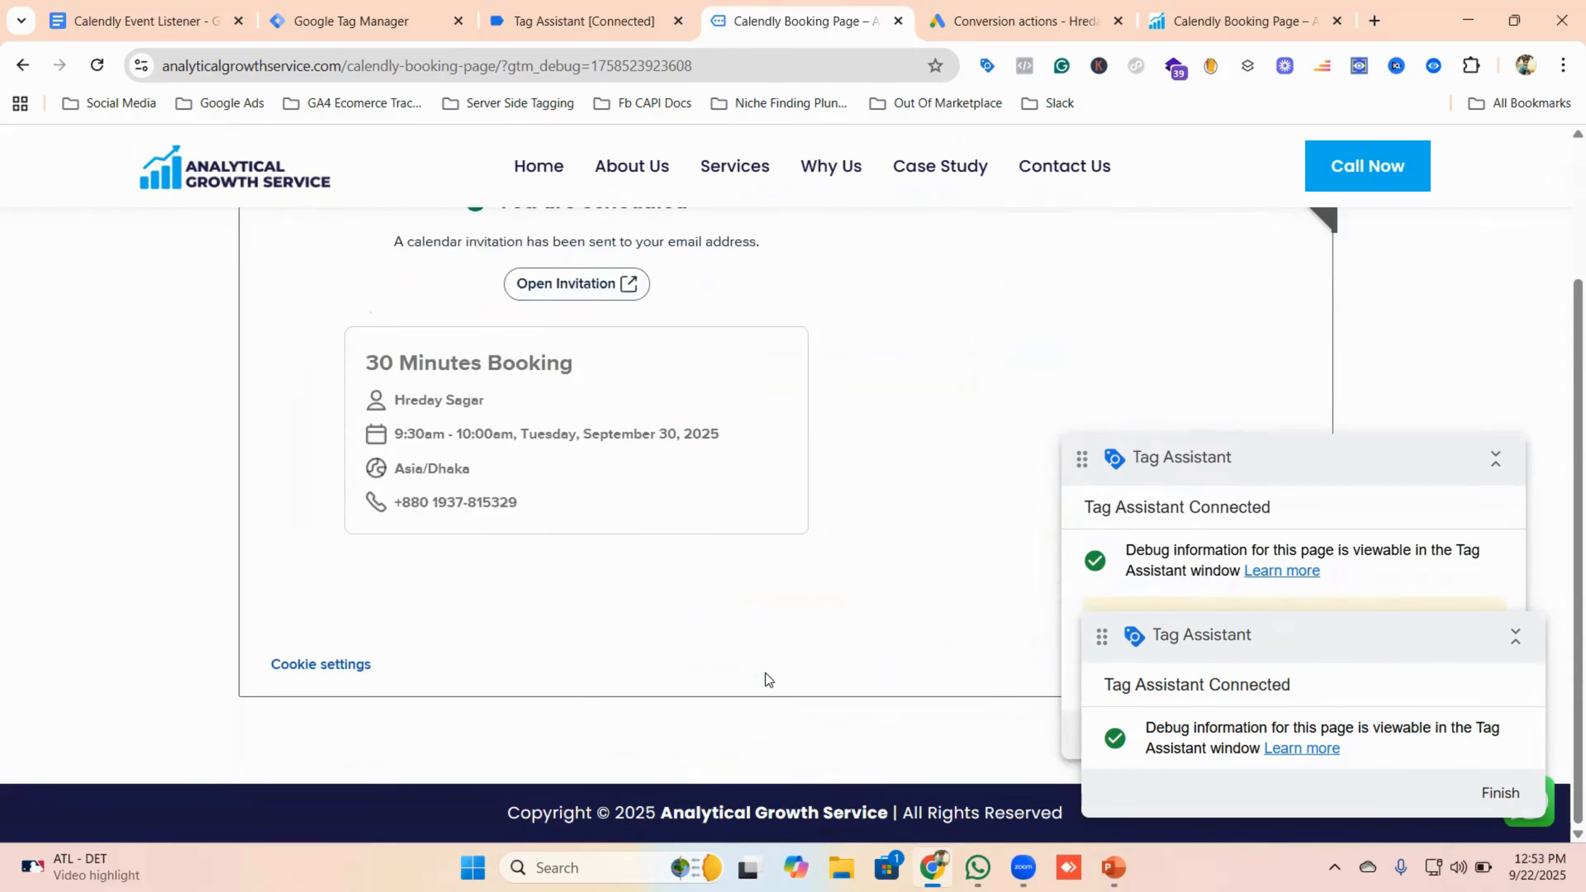
# - Examine the Google Ads Conversion - Calendly Booking Appointment tag's firing messages and trigger filters in Tag Assistant, then close its details
pyautogui.scroll(3, 723, 445)
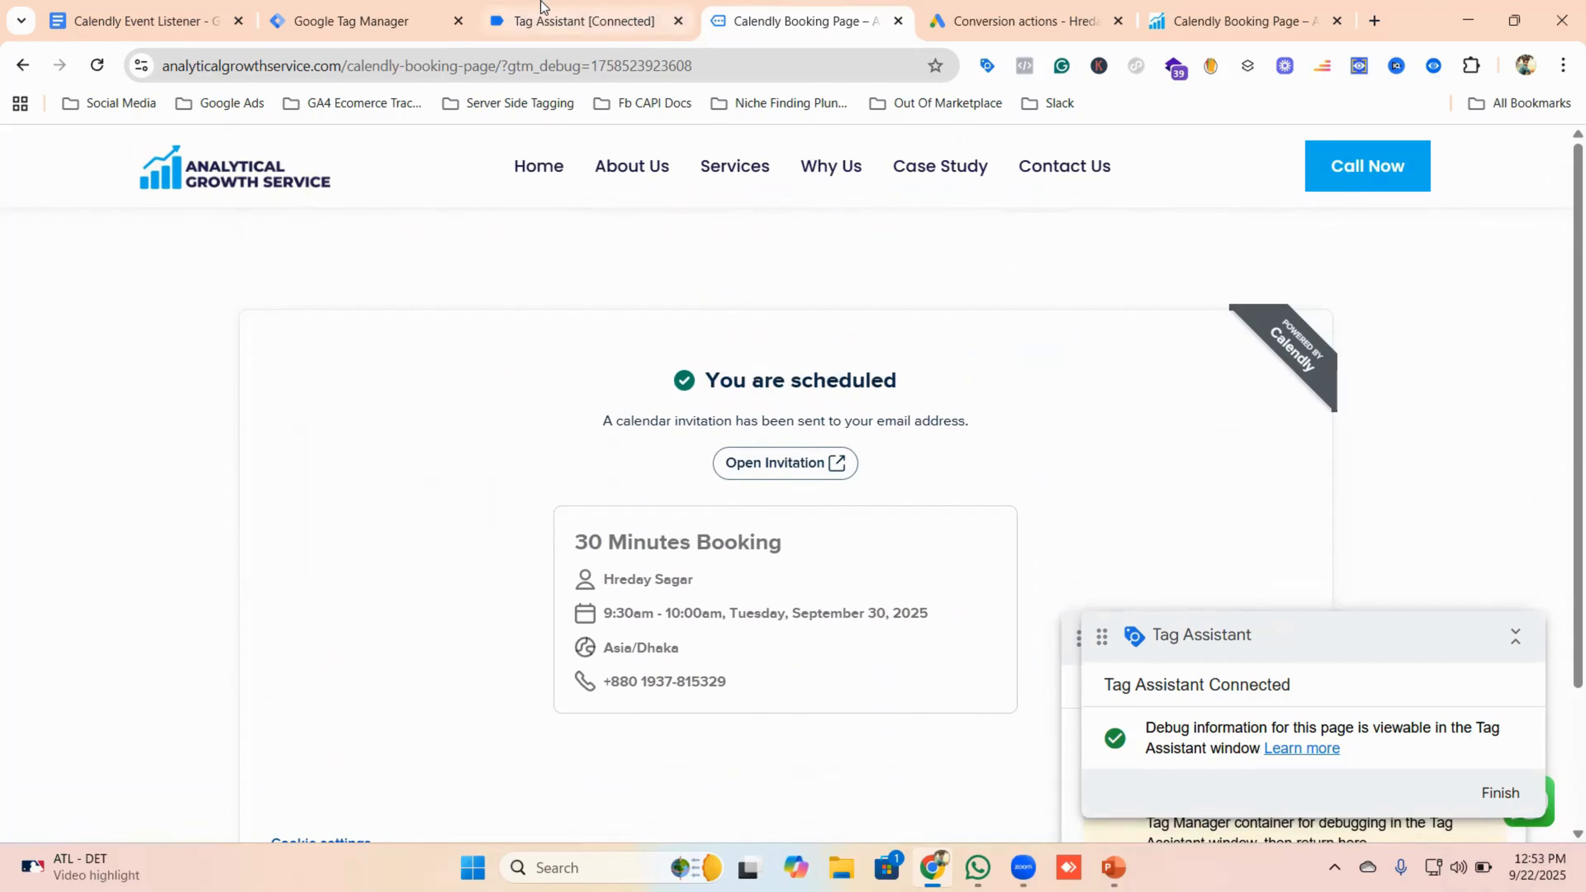
pyautogui.click(543, 13)
pyautogui.scroll(-1, 687, 525)
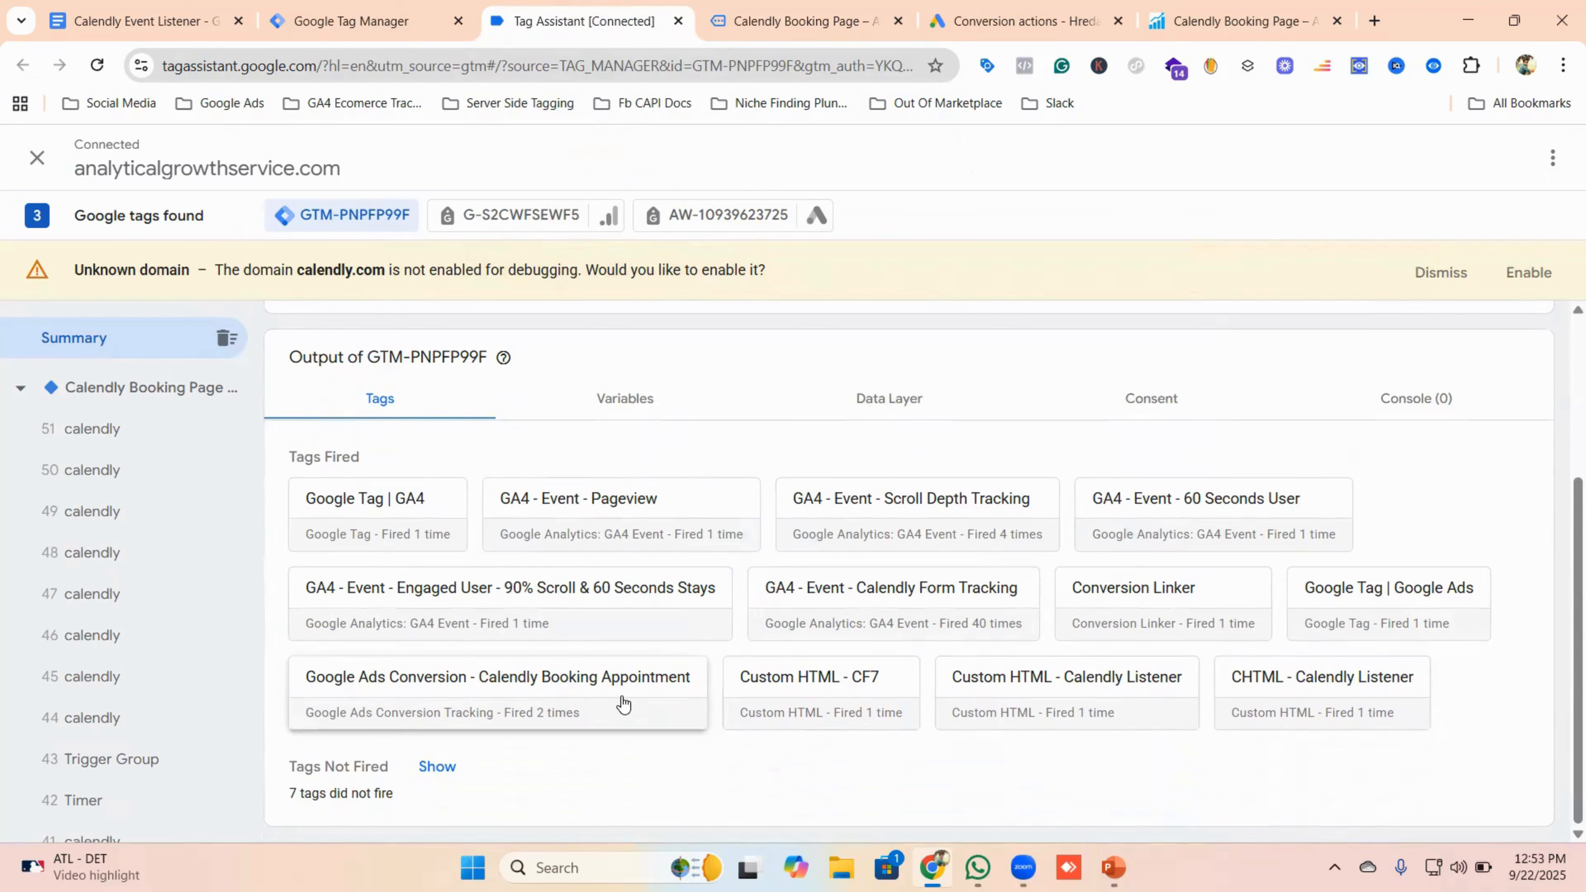
pyautogui.click(527, 692)
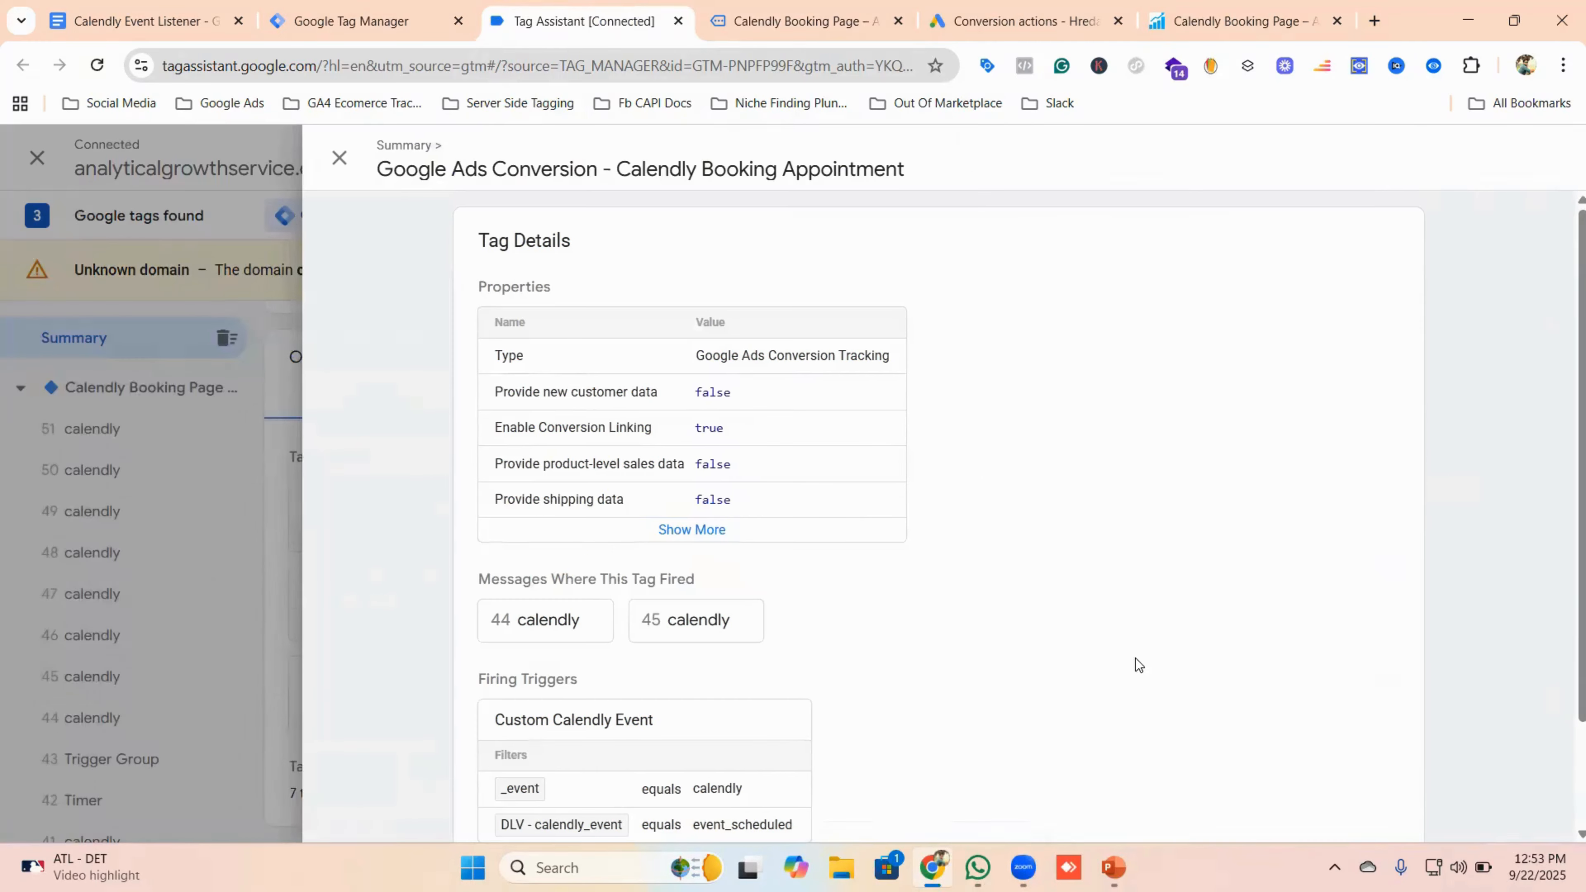
pyautogui.scroll(-2, 777, 531)
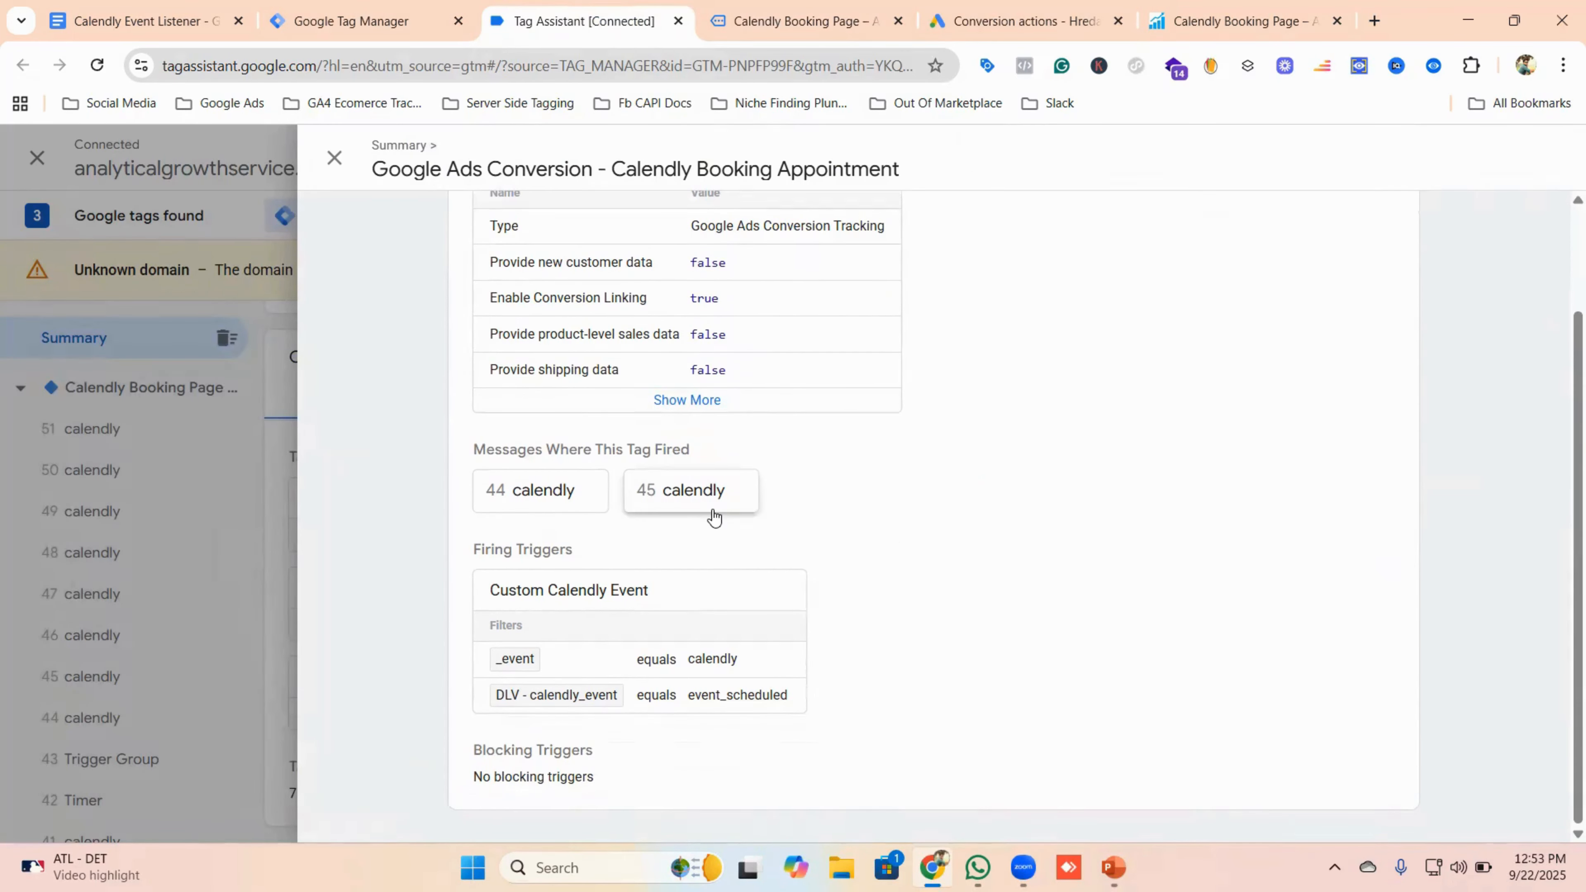
pyautogui.click(334, 157)
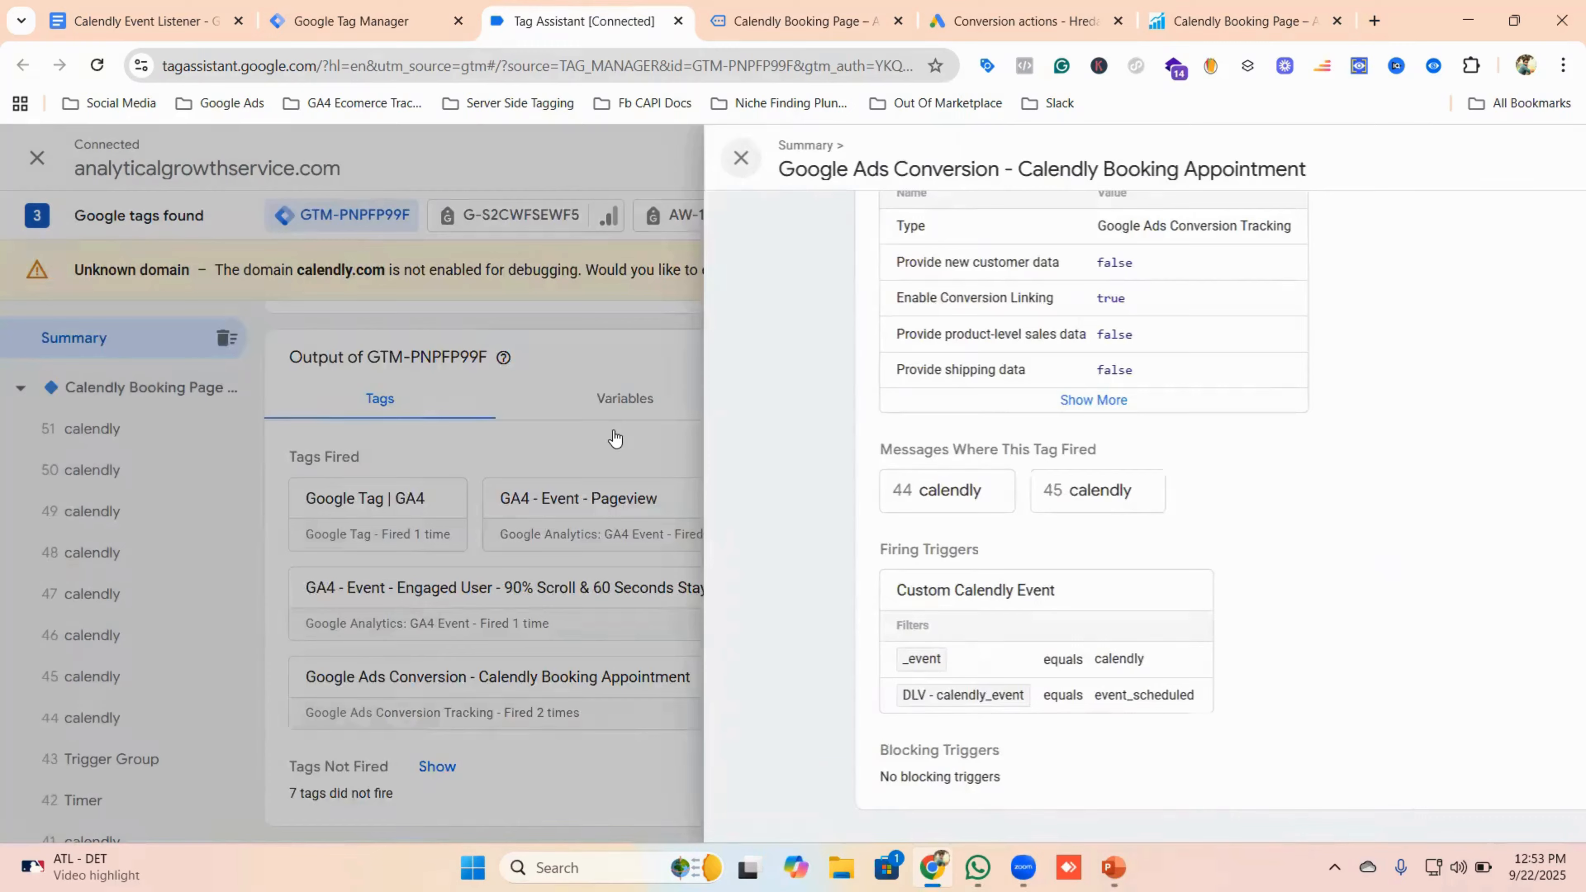
# - Switch to Google Ads, reload the conversions summary, and check the Calendly Booking Appointment action's status under the Book appointment goal
pyautogui.click(1000, 18)
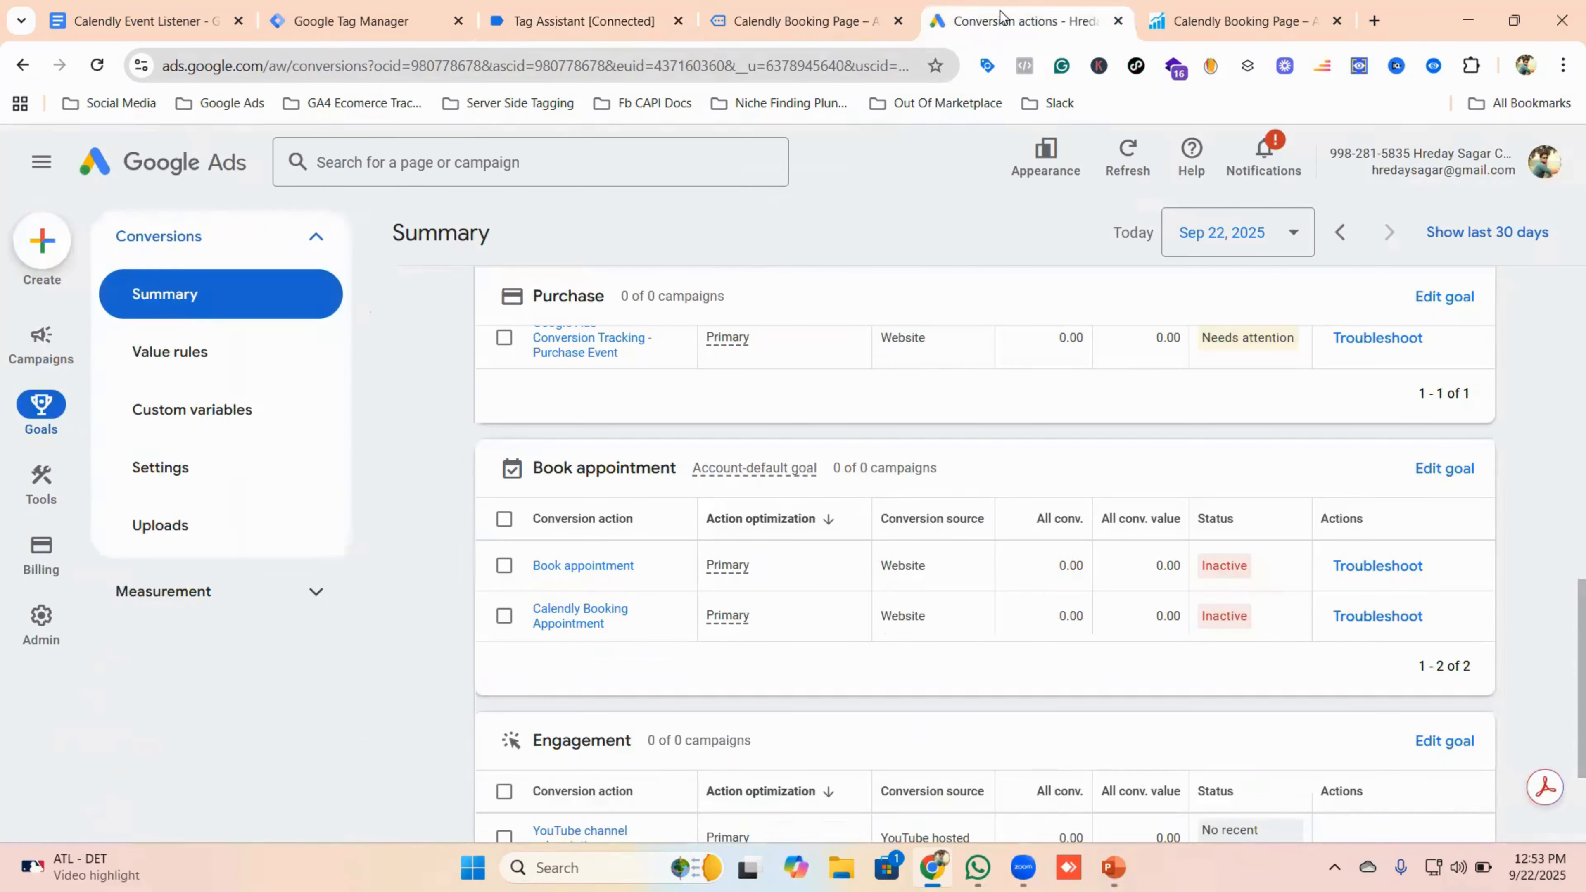
pyautogui.click(96, 65)
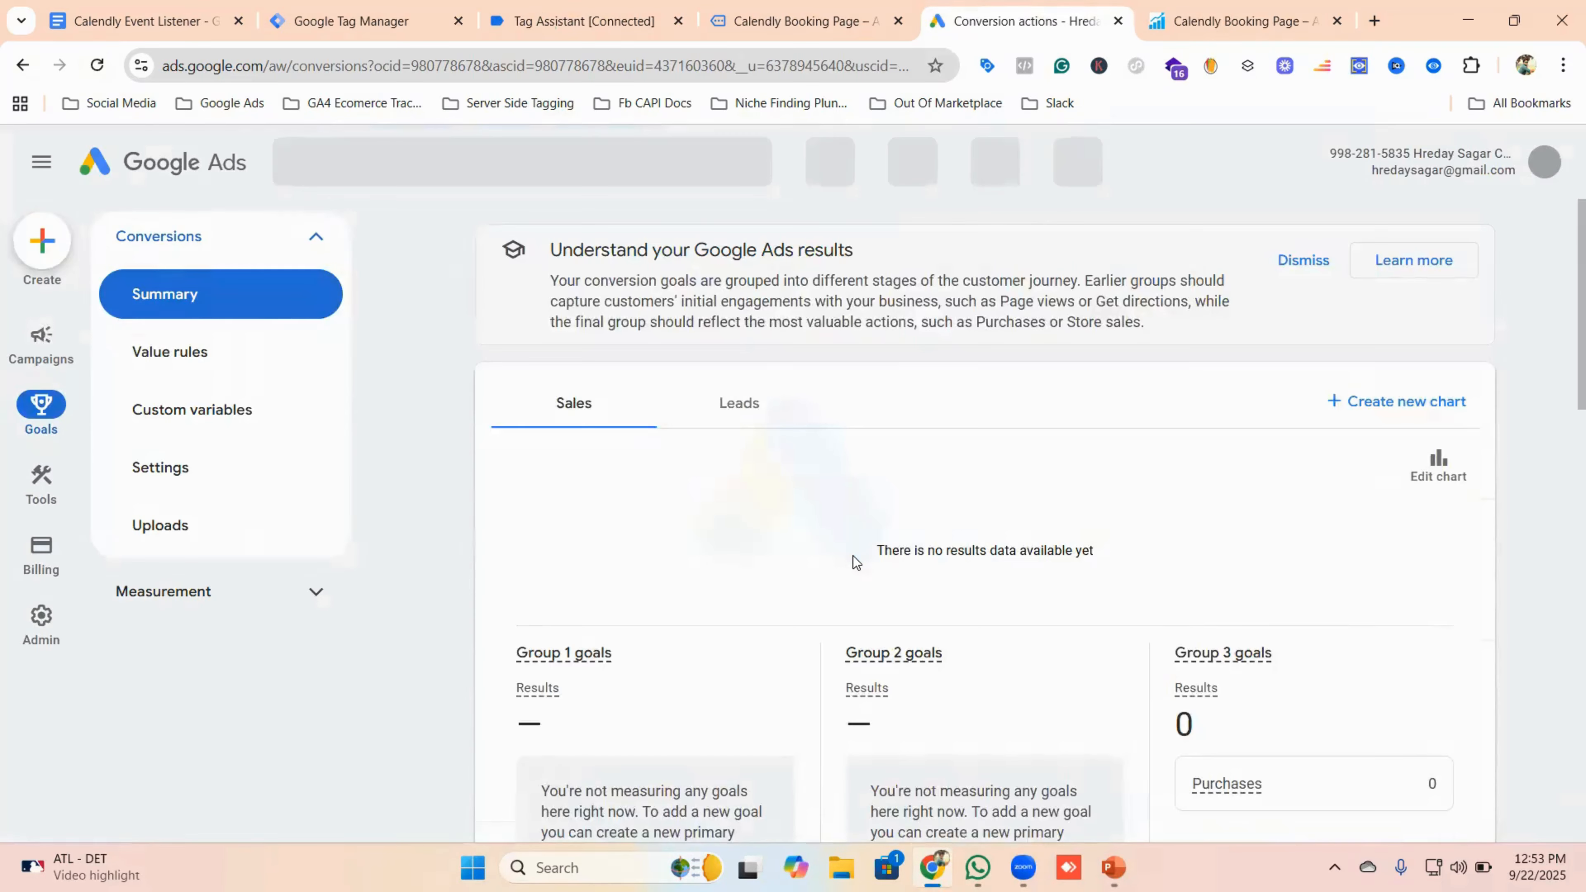
pyautogui.scroll(-5, 853, 556)
pyautogui.scroll(-10, 853, 555)
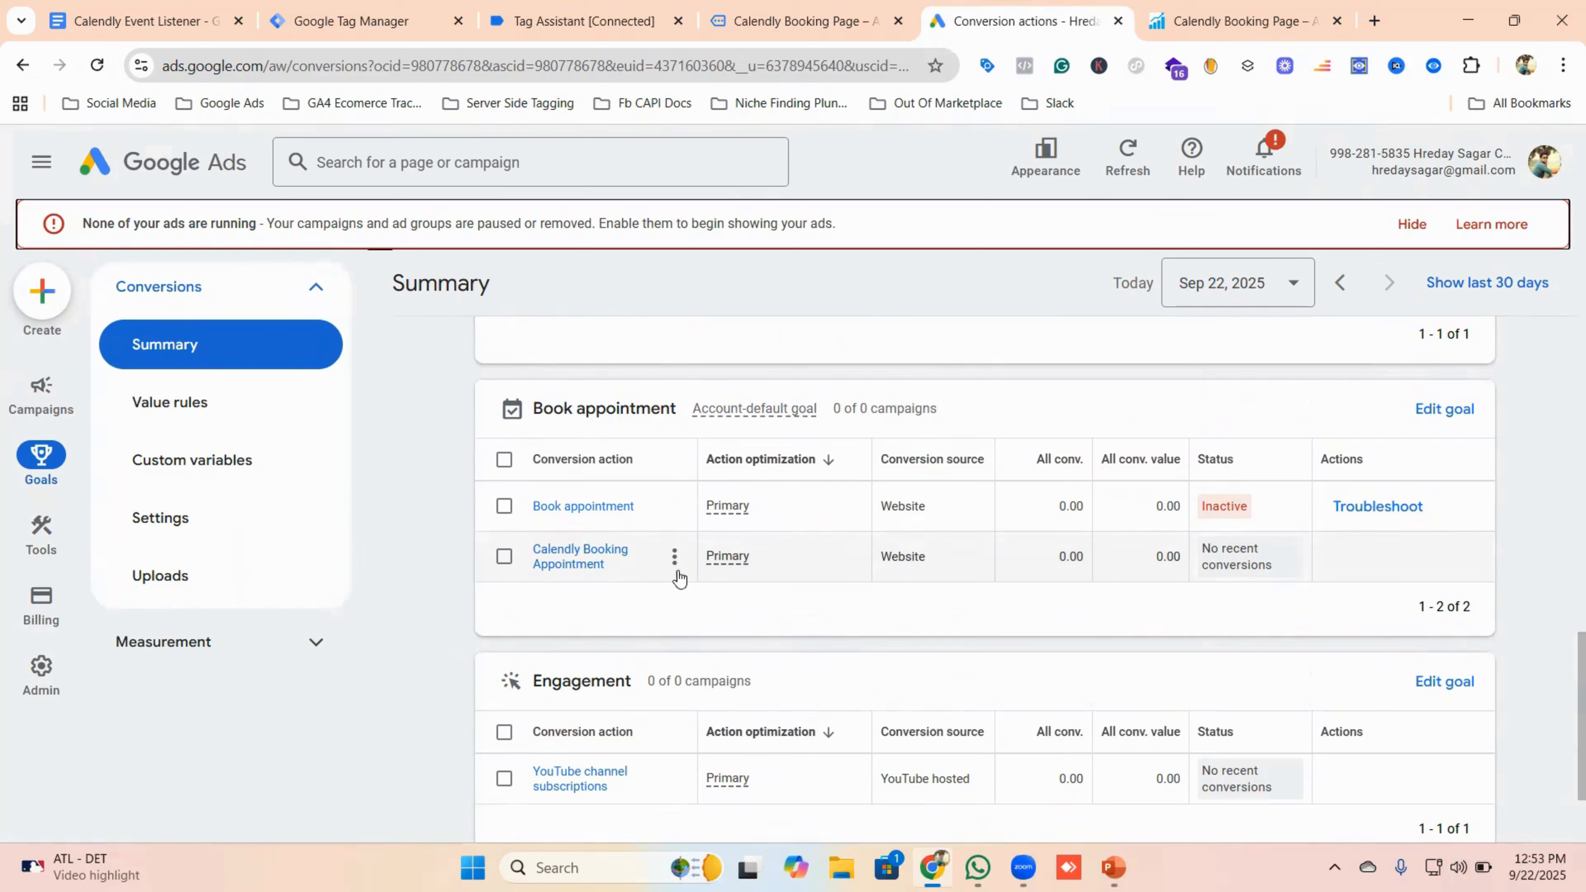
pyautogui.moveTo(1236, 580)
# - Hide the notice about no ads running in the conversions summary and return to the Calendly booking page
pyautogui.scroll(8, 1262, 562)
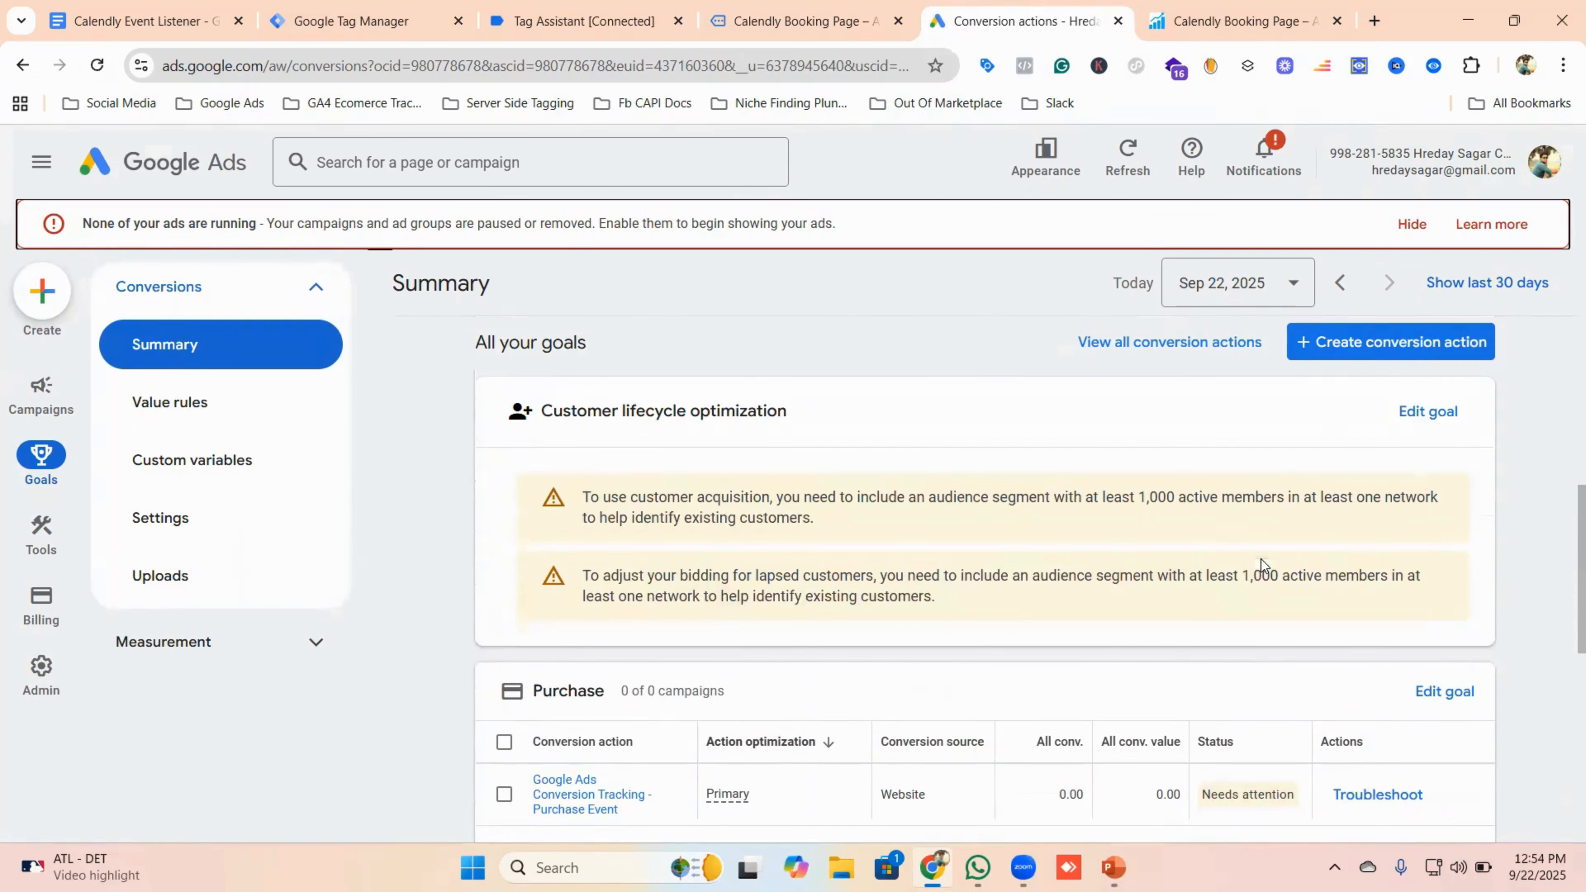
pyautogui.click(1411, 224)
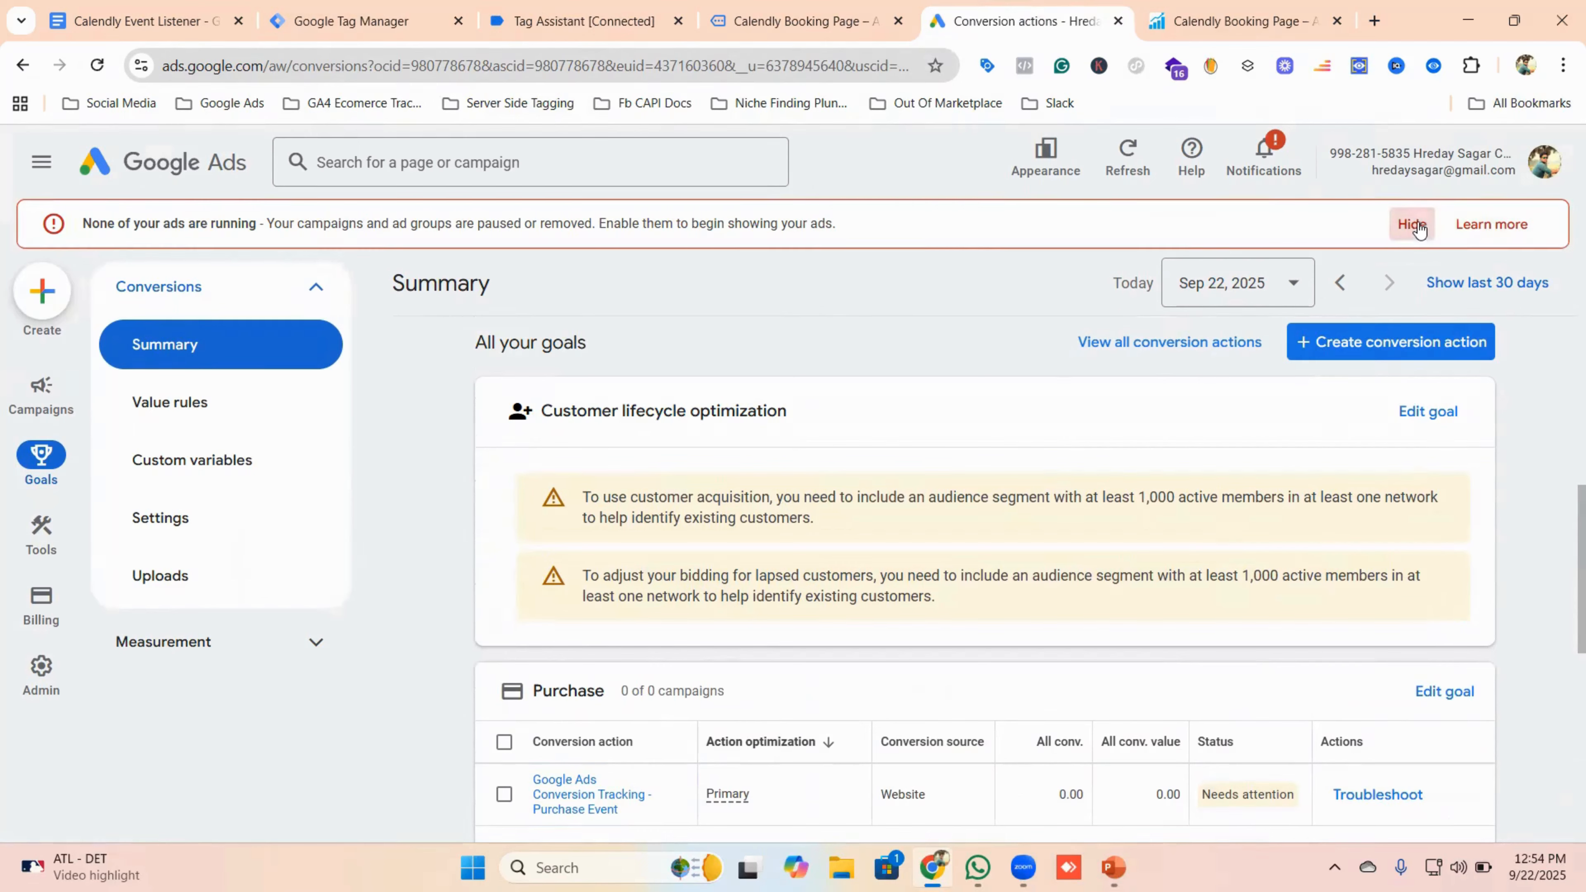
pyautogui.click(812, 21)
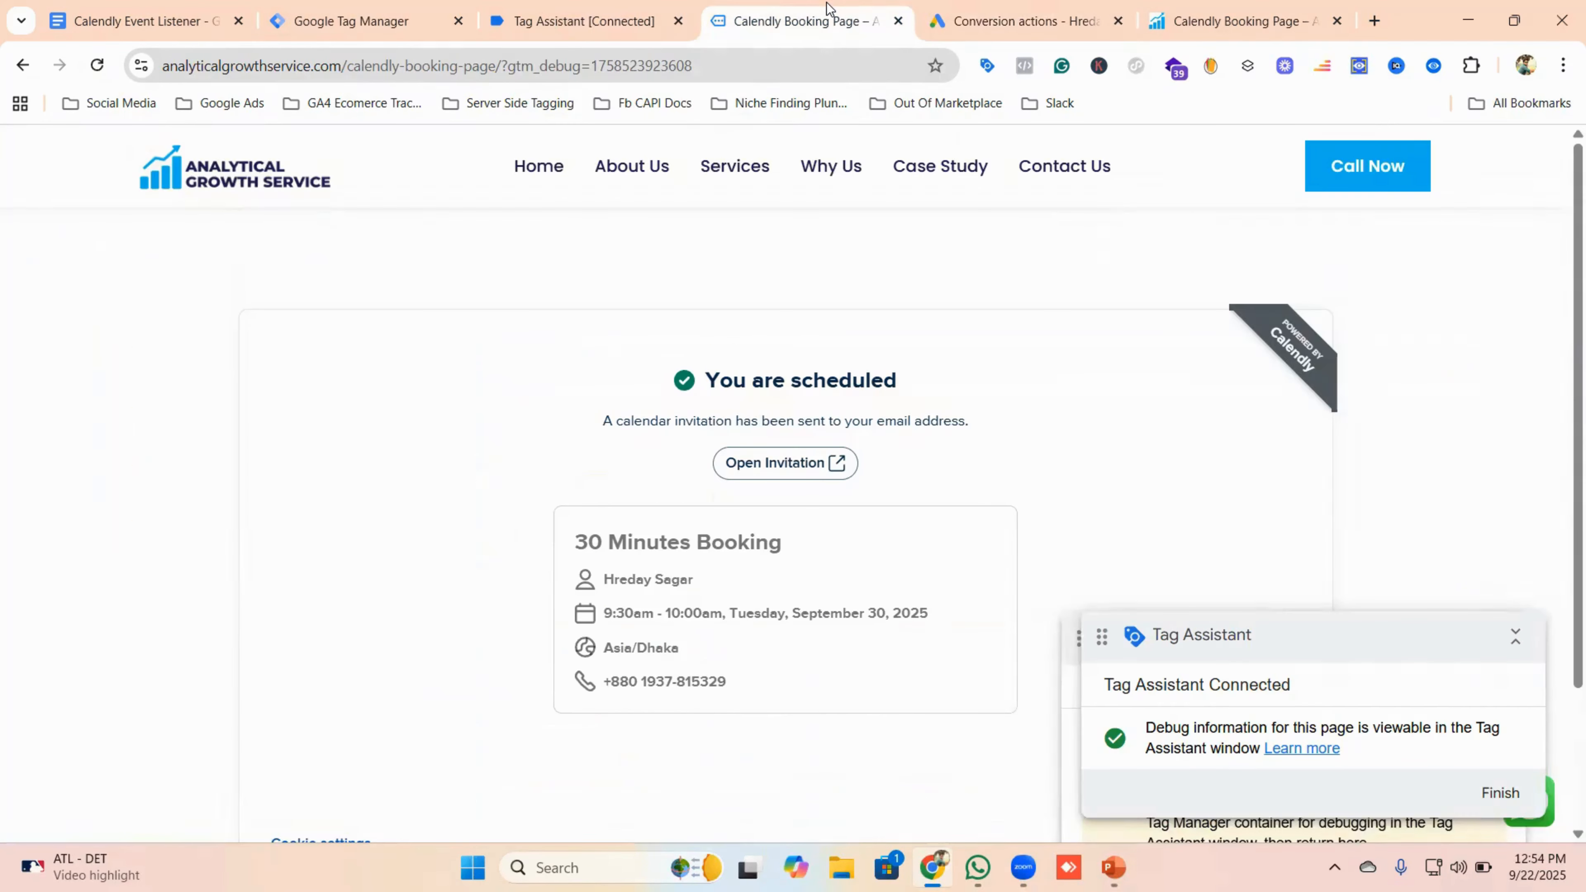